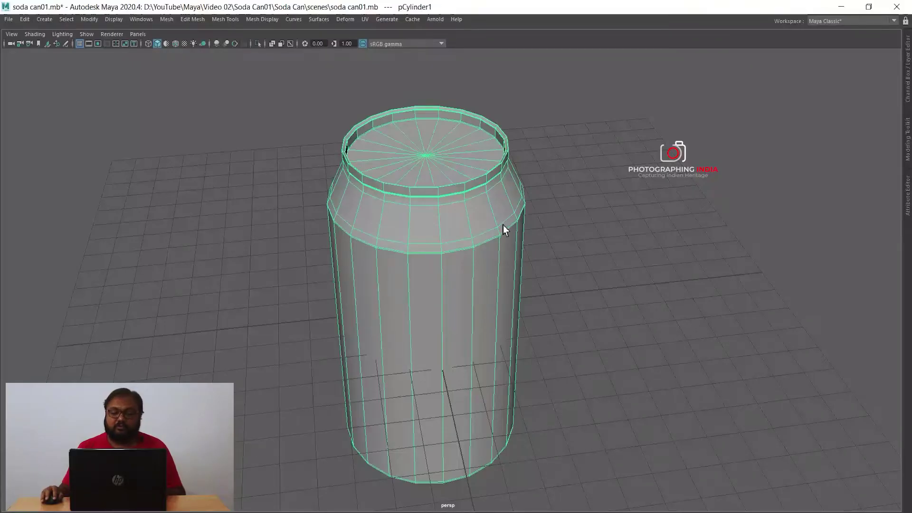
# Orbit around the can lid and preview it as a smoothed mesh with 3.
pyautogui.moveTo(503, 225)
pyautogui.keyDown('alt'); pyautogui.mouseDown()
pyautogui.moveTo(456, 203)
pyautogui.moveTo(460, 248)
pyautogui.moveTo(458, 202)
pyautogui.moveTo(497, 216)
pyautogui.moveTo(451, 149)
pyautogui.mouseUp(); pyautogui.keyUp('alt')
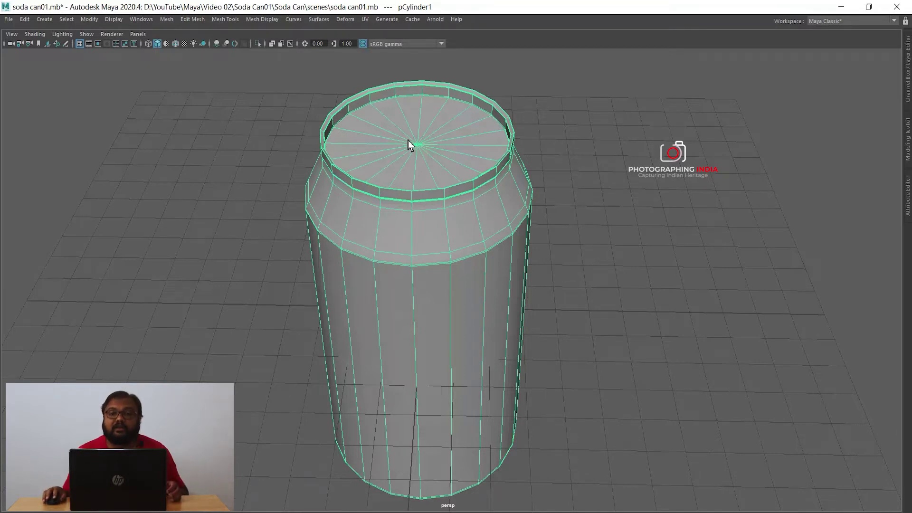
pyautogui.moveTo(468, 224)
pyautogui.keyDown('alt'); pyautogui.mouseDown()
pyautogui.moveTo(429, 234)
pyautogui.moveTo(381, 159)
pyautogui.moveTo(420, 176)
pyautogui.mouseUp(); pyautogui.keyUp('alt')
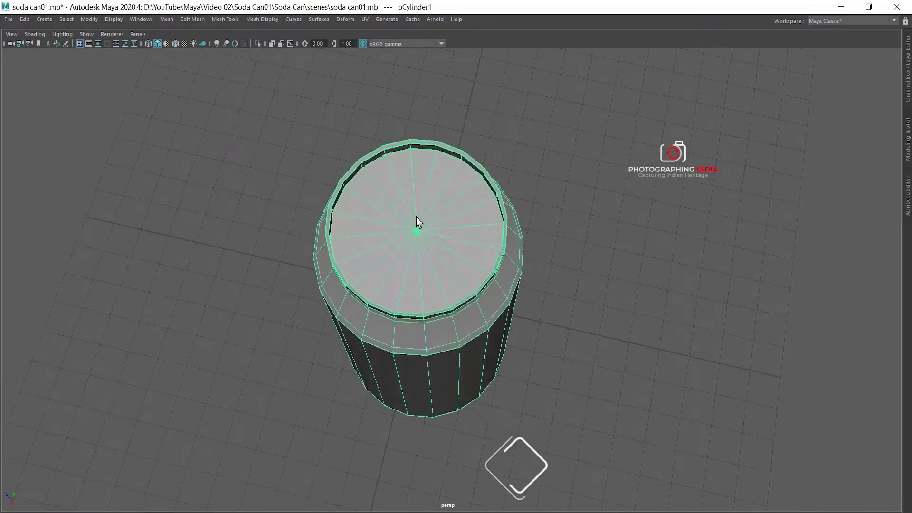
pyautogui.keyDown('alt'); pyautogui.moveTo(418, 219); pyautogui.dragTo(454, 169, button='middle'); pyautogui.keyUp('alt')
pyautogui.moveTo(455, 169)
pyautogui.keyDown('alt'); pyautogui.mouseDown()
pyautogui.moveTo(442, 169)
pyautogui.moveTo(429, 112)
pyautogui.moveTo(425, 146)
pyautogui.moveTo(456, 207)
pyautogui.moveTo(389, 161)
pyautogui.moveTo(421, 189)
pyautogui.mouseUp(); pyautogui.keyUp('alt')
pyautogui.press('3')
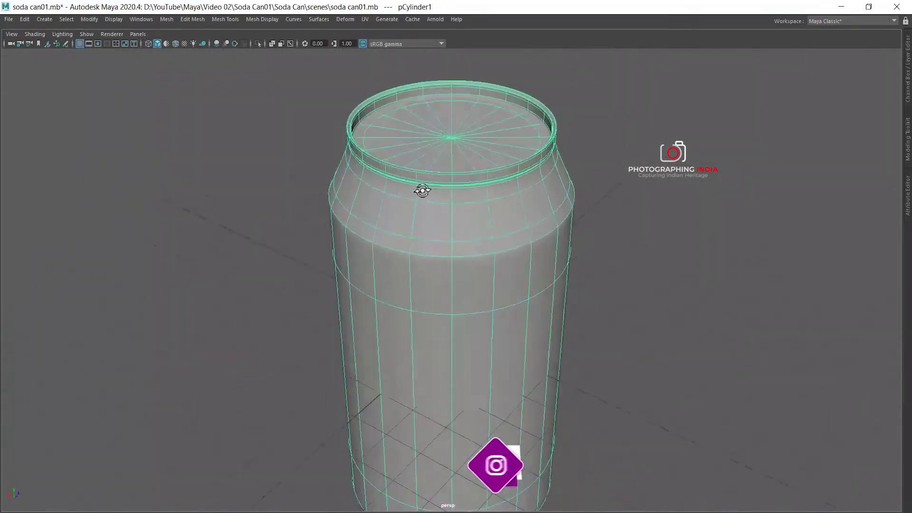
# Inspect the lid from above, return to faceted display with 1, and show the four-view layout.
pyautogui.keyDown('alt'); pyautogui.moveTo(421, 189); pyautogui.dragTo(421, 162, button='right'); pyautogui.keyUp('alt')
pyautogui.moveTo(421, 161)
pyautogui.keyDown('alt'); pyautogui.mouseDown()
pyautogui.moveTo(437, 169)
pyautogui.moveTo(442, 155)
pyautogui.moveTo(488, 189)
pyautogui.moveTo(403, 167)
pyautogui.moveTo(407, 142)
pyautogui.moveTo(445, 179)
pyautogui.moveTo(419, 164)
pyautogui.moveTo(444, 157)
pyautogui.mouseUp(); pyautogui.keyUp('alt')
pyautogui.press('1')
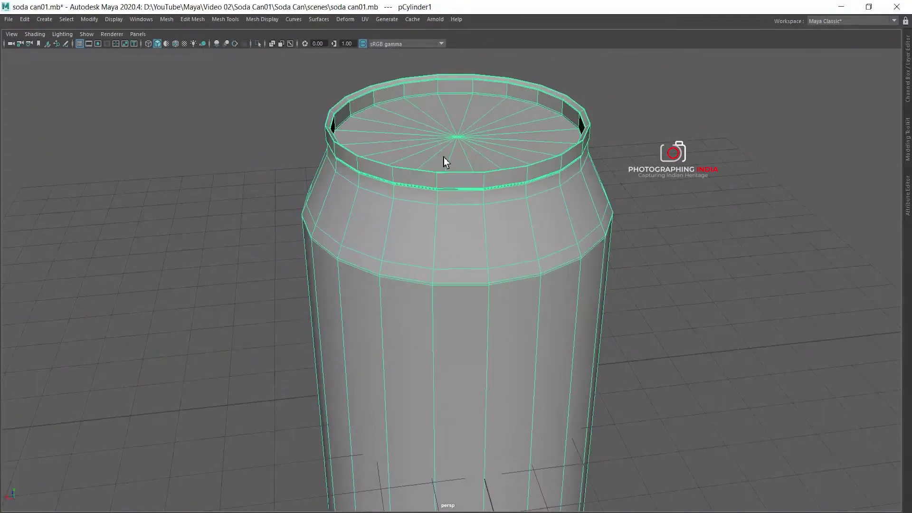
pyautogui.moveTo(483, 186)
pyautogui.keyDown('alt'); pyautogui.mouseDown()
pyautogui.moveTo(372, 171)
pyautogui.moveTo(423, 171)
pyautogui.moveTo(414, 103)
pyautogui.moveTo(417, 156)
pyautogui.moveTo(499, 228)
pyautogui.mouseUp(); pyautogui.keyUp('alt')
pyautogui.scroll(1, 492, 238)
pyautogui.scroll(2, 493, 238)
pyautogui.press('space')
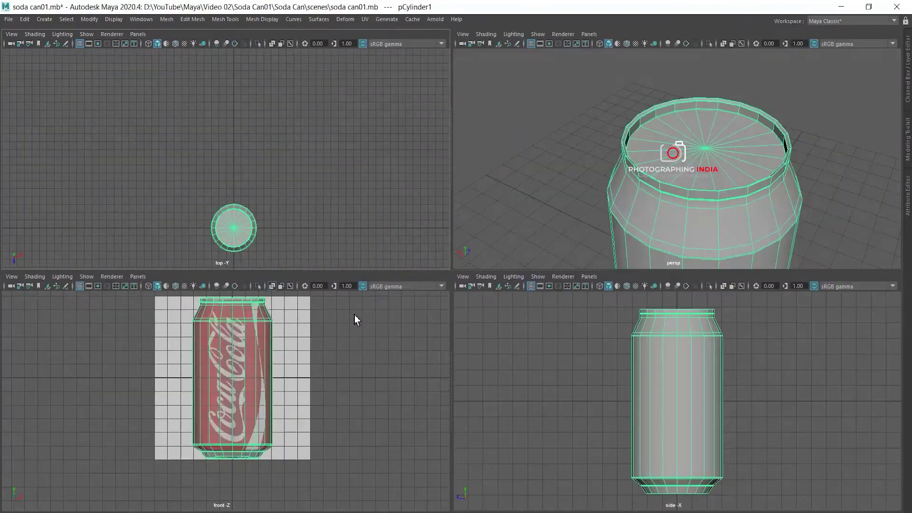
# Maximize the front view with its textured reference and zoom in on the can's shoulder.
pyautogui.press('space')
pyautogui.scroll(-1, 474, 234)
pyautogui.scroll(1, 357, 132)
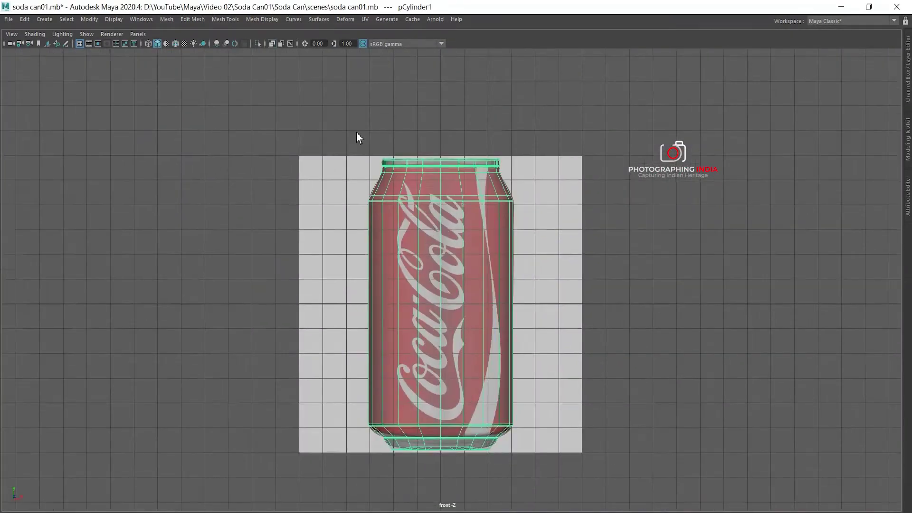
pyautogui.scroll(2, 460, 107)
pyautogui.scroll(1, 356, 107)
pyautogui.scroll(1, 424, 152)
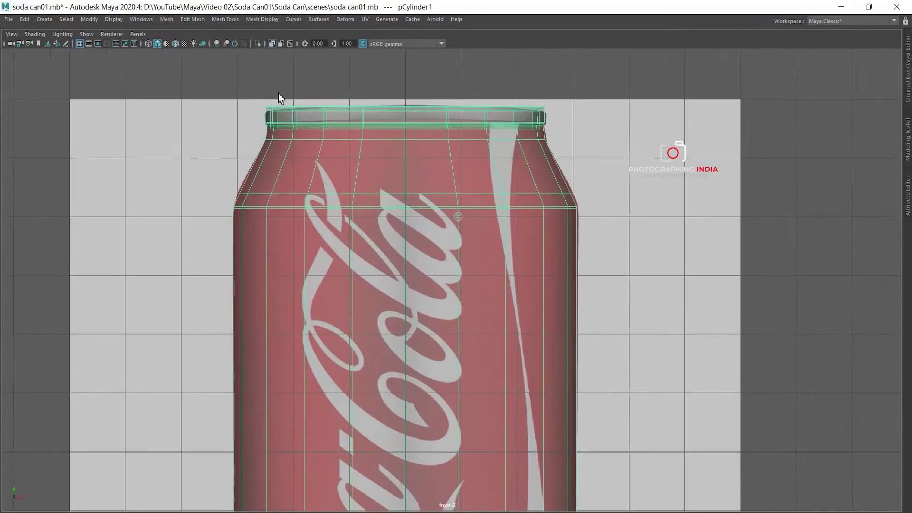
pyautogui.scroll(1, 279, 93)
# Select the shoulder edge loop in Edge mode and move it slightly up along Y.
pyautogui.moveTo(307, 167); pyautogui.dragTo(304, 149, button='right')
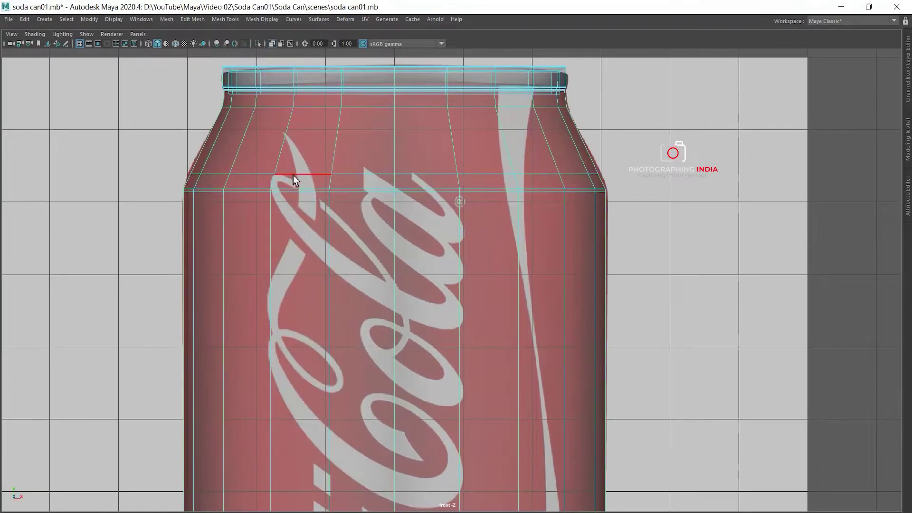
pyautogui.doubleClick(292, 174)
pyautogui.press('w')
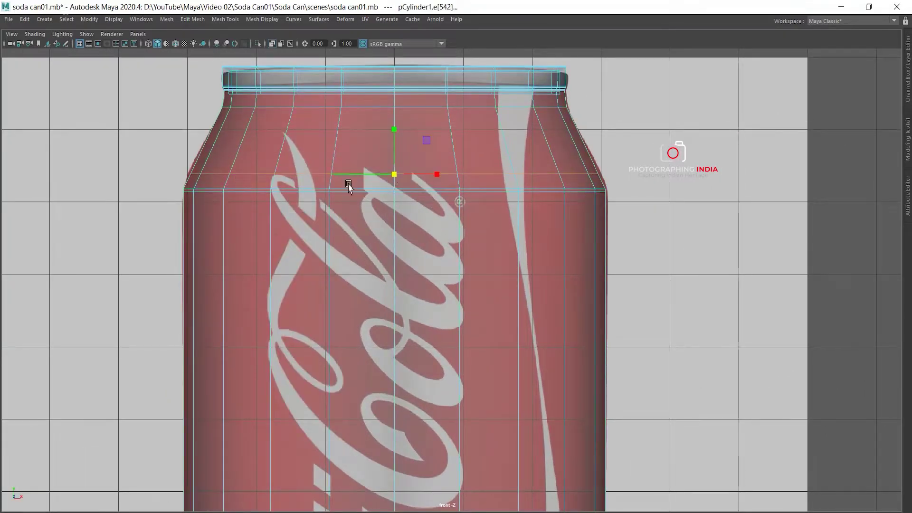
pyautogui.click(394, 177)
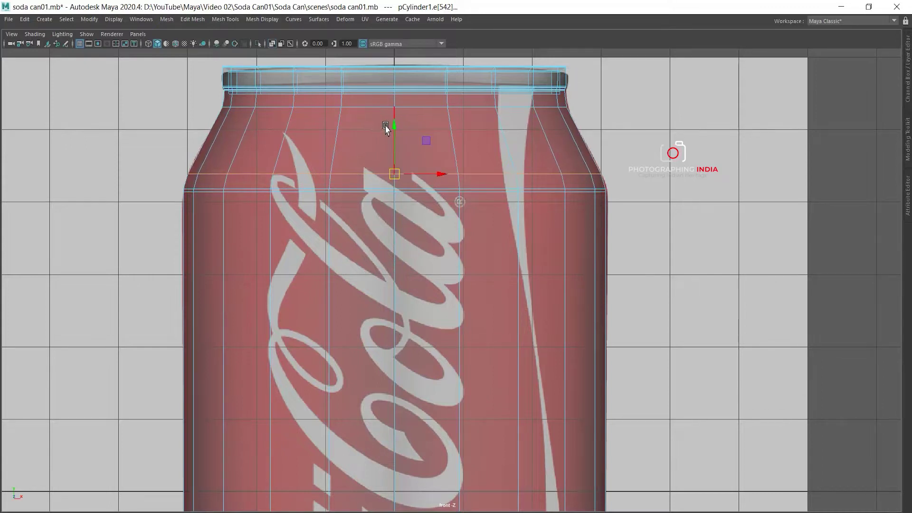
pyautogui.moveTo(393, 128); pyautogui.dragTo(392, 114)
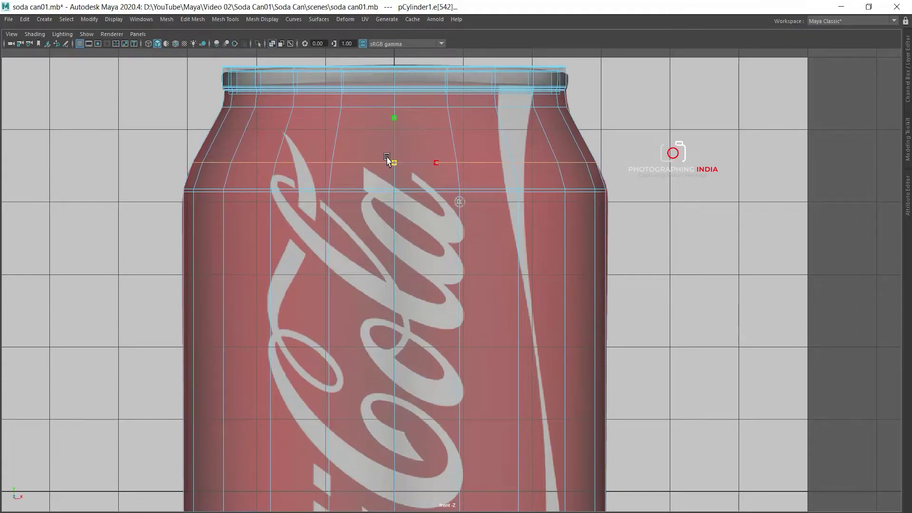
pyautogui.press('space')
pyautogui.press('space')
# Switch the can back to Object mode and orbit to look down on its top.
pyautogui.moveTo(545, 196); pyautogui.dragTo(565, 185, button='right')
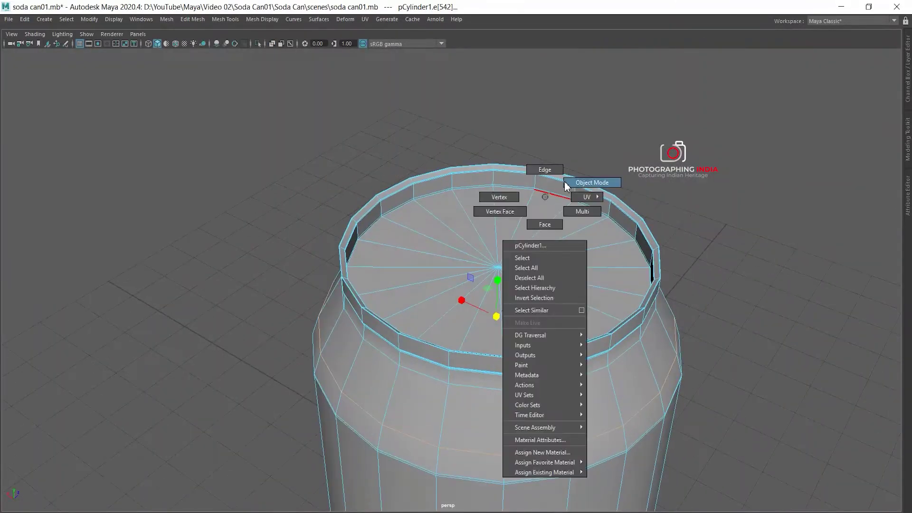
pyautogui.scroll(3, 488, 190)
pyautogui.scroll(2, 472, 171)
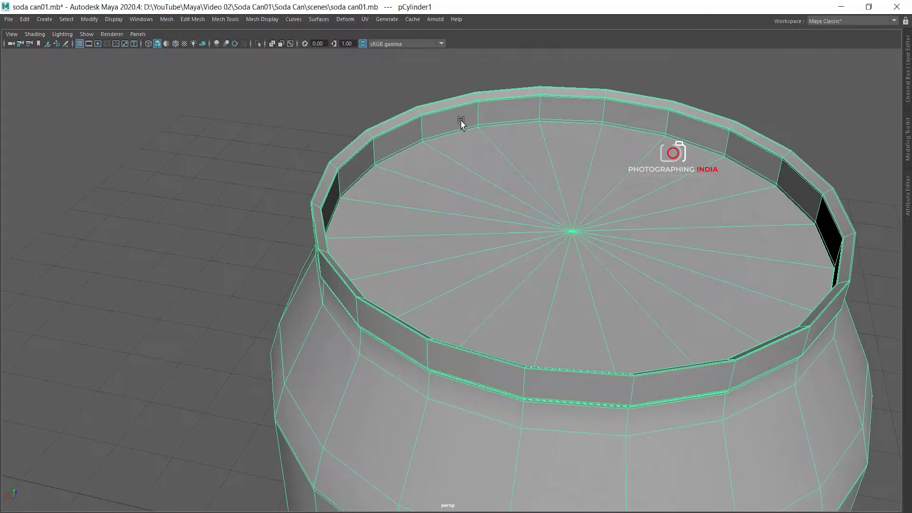
pyautogui.press('w')
pyautogui.scroll(-2, 513, 134)
pyautogui.keyDown('alt'); pyautogui.moveTo(513, 134); pyautogui.dragTo(536, 200); pyautogui.keyUp('alt')
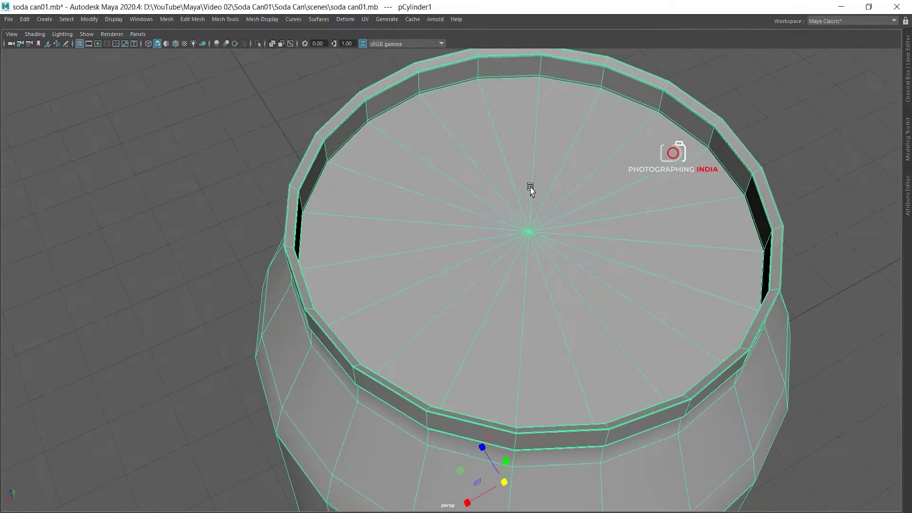
pyautogui.scroll(-2, 539, 182)
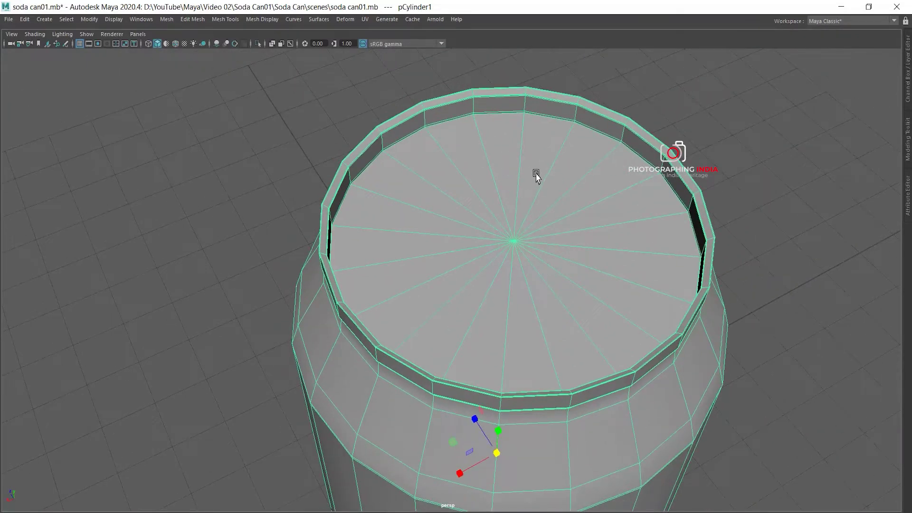
pyautogui.moveTo(537, 247)
pyautogui.keyDown('alt'); pyautogui.mouseDown()
pyautogui.moveTo(494, 209)
pyautogui.moveTo(487, 228)
pyautogui.mouseUp(); pyautogui.keyUp('alt')
# Maximize the front view to check the can's profile against the reference.
pyautogui.press('space')
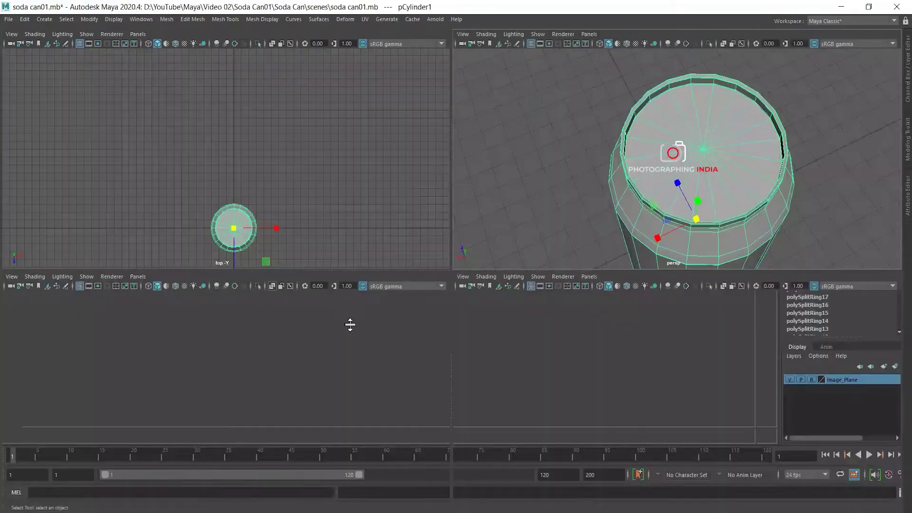
pyautogui.press('space')
pyautogui.scroll(-3, 459, 237)
pyautogui.scroll(-2, 459, 240)
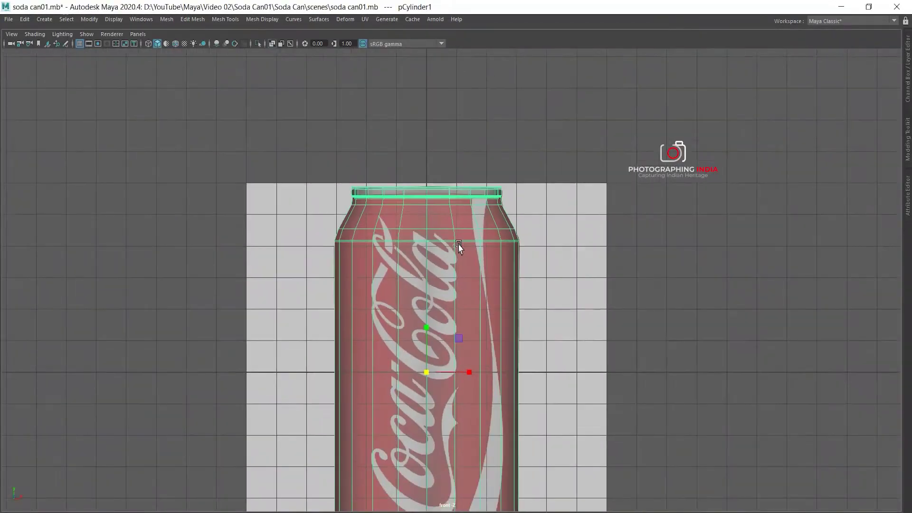
pyautogui.scroll(1, 483, 238)
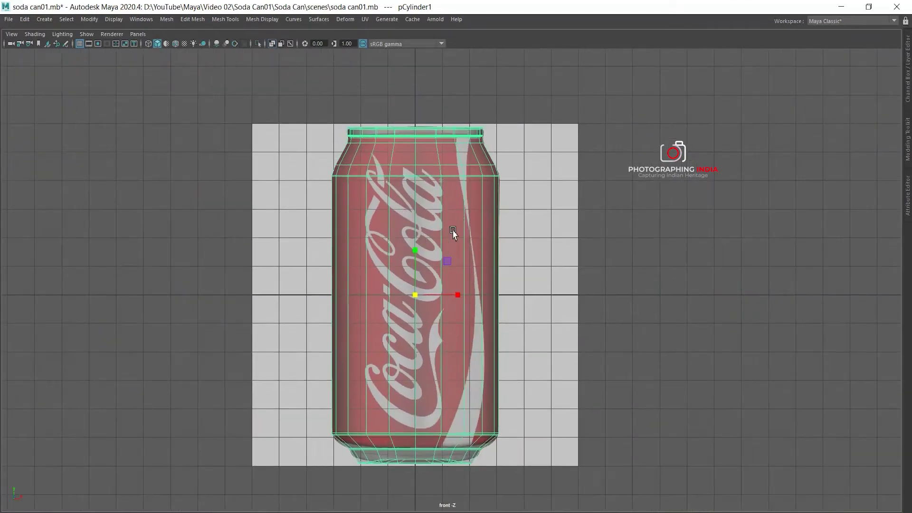
# Maximize the top view and pan to centre the can in it.
pyautogui.press('space')
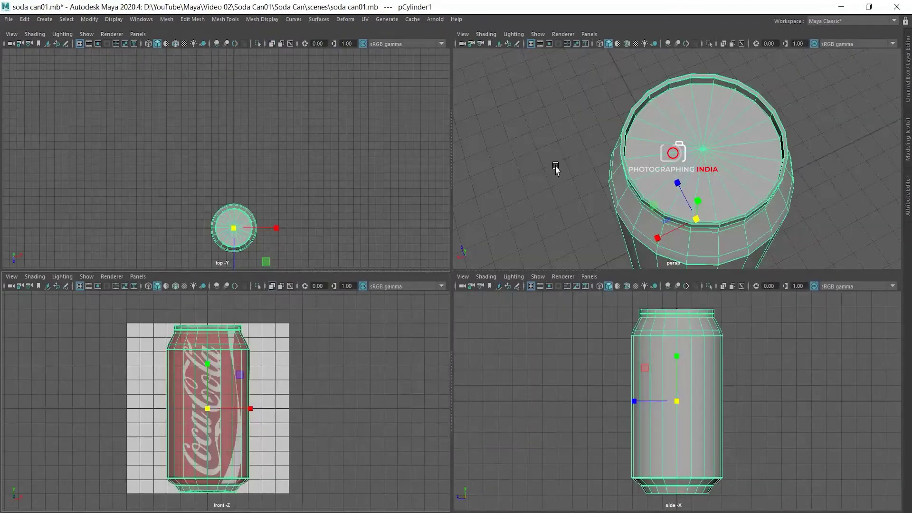
pyautogui.press('space')
pyautogui.keyDown('alt'); pyautogui.moveTo(350, 187); pyautogui.dragTo(458, 246, button='middle'); pyautogui.keyUp('alt')
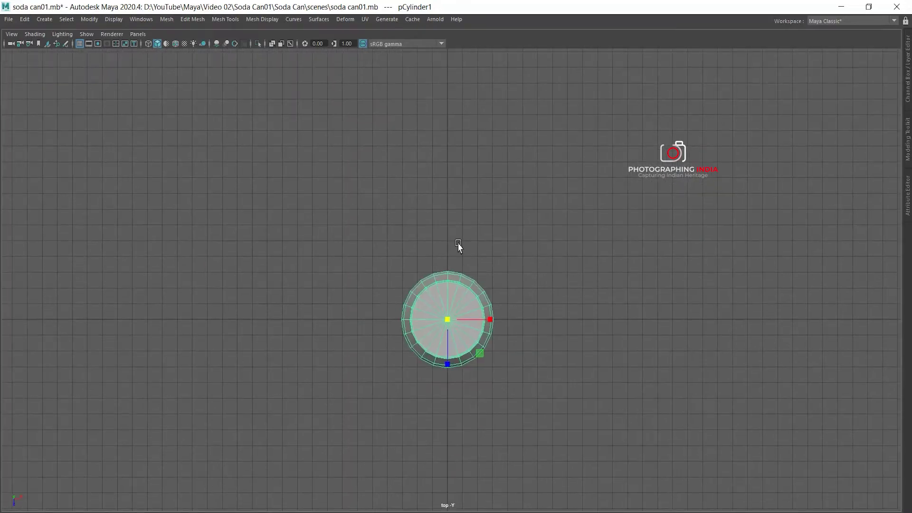
pyautogui.keyDown('alt'); pyautogui.moveTo(418, 190); pyautogui.dragTo(413, 177, button='middle'); pyautogui.keyUp('alt')
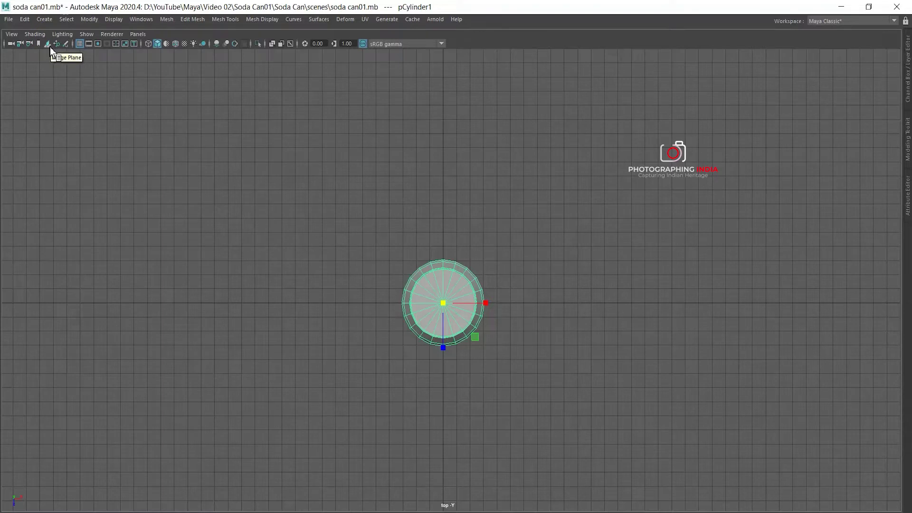
# Start an Import Image plane for the top view and open the 01_Soda Can folder.
pyautogui.click(13, 34)
pyautogui.moveTo(30, 255)
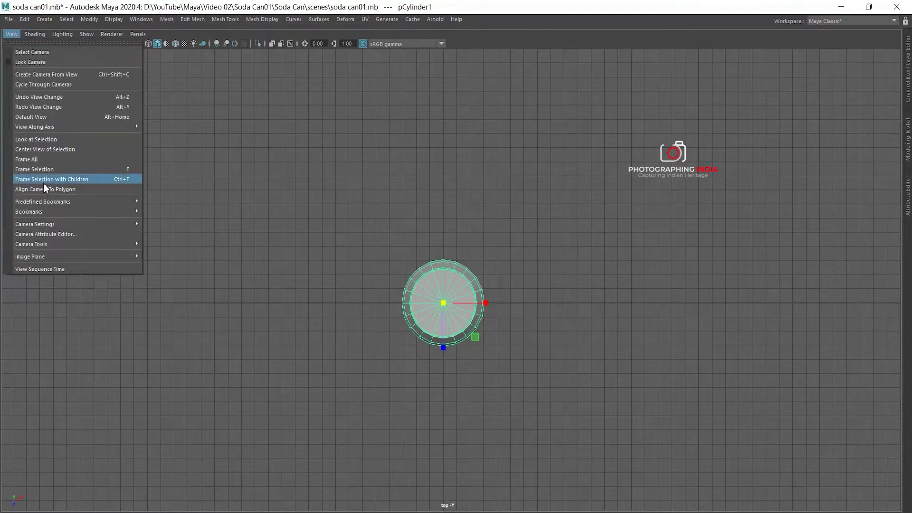
pyautogui.click(230, 3)
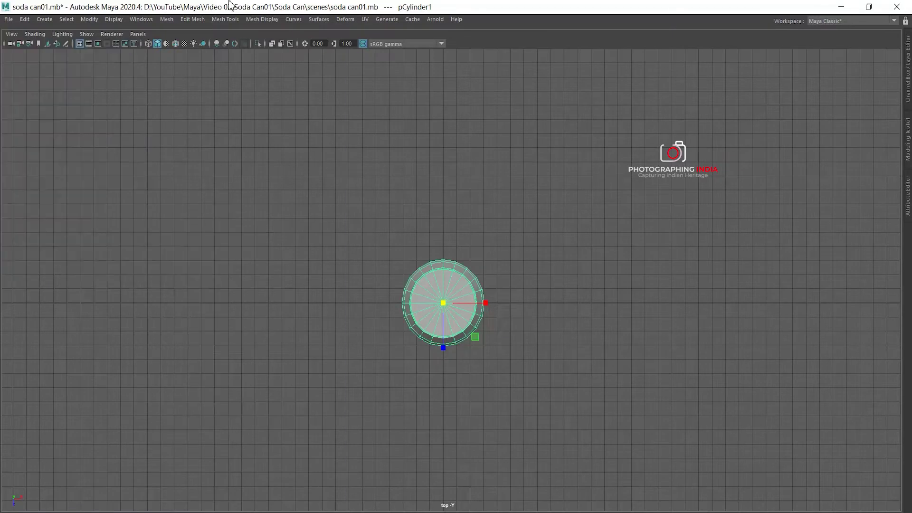
pyautogui.click(65, 43)
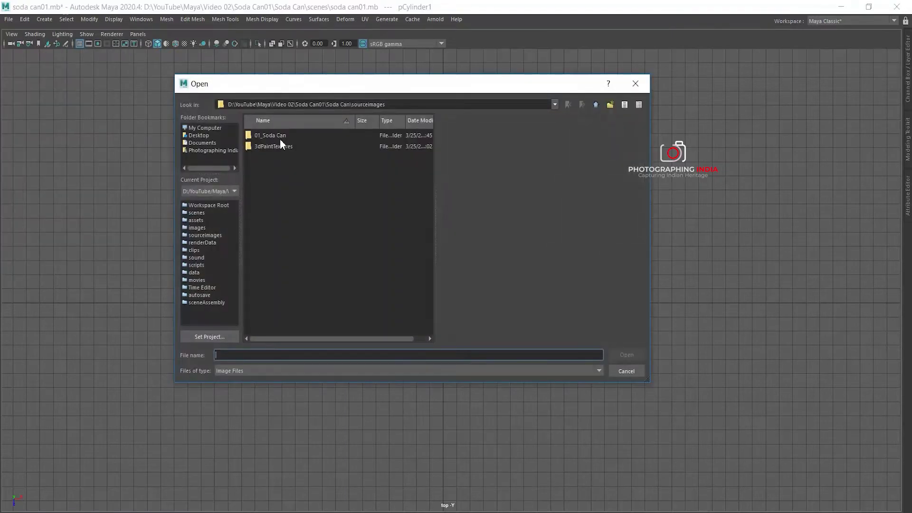
pyautogui.doubleClick(280, 139)
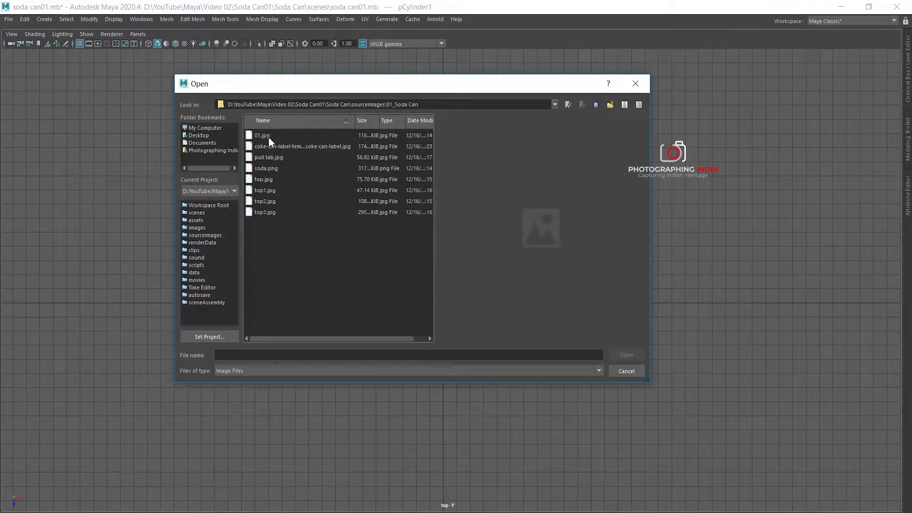
# Preview the reference photos and load top2.jpg as the lid image plane.
pyautogui.click(269, 136)
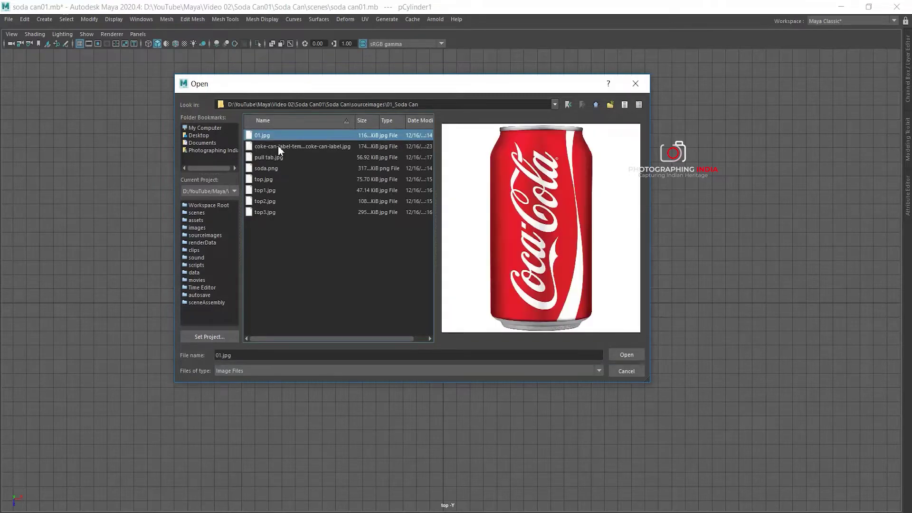
pyautogui.press('Down')
pyautogui.press('Down')
pyautogui.press('Down')
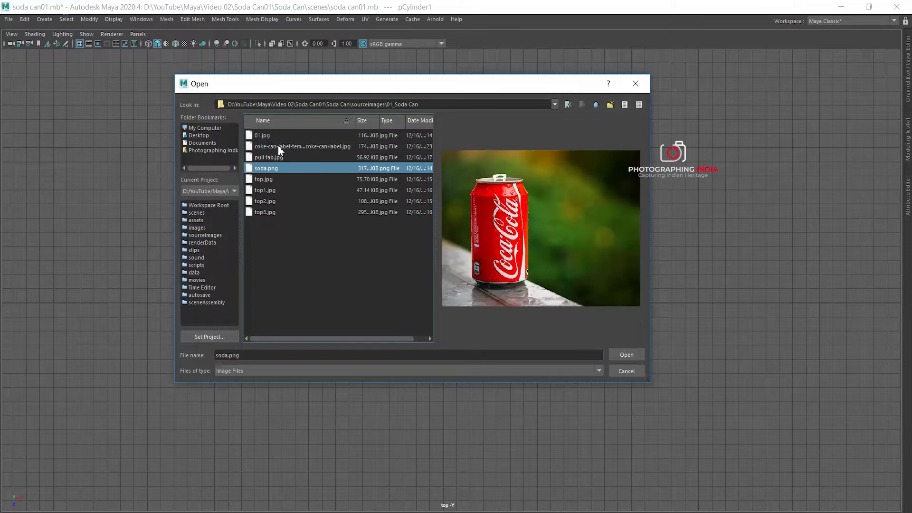
pyautogui.press('Down')
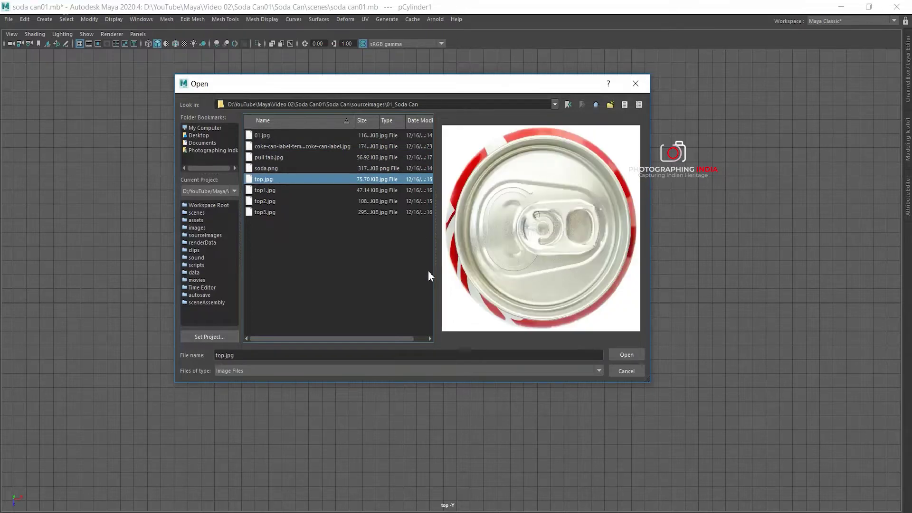
pyautogui.press('Down')
pyautogui.press('Down')
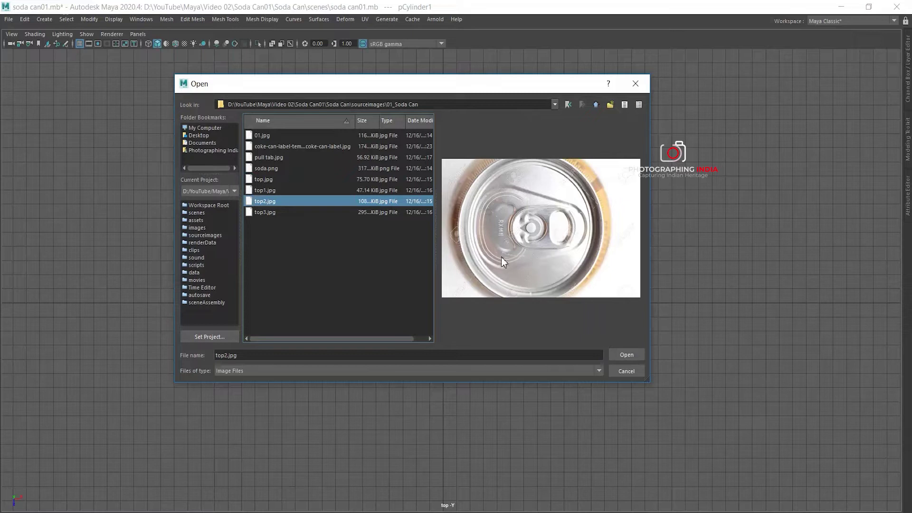
pyautogui.press('Down')
pyautogui.press('Up')
pyautogui.press('Up')
pyautogui.press('Up')
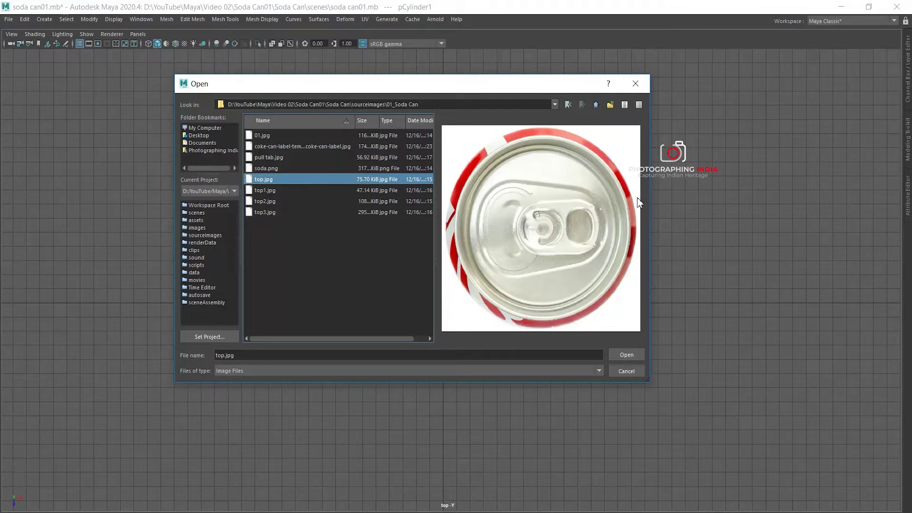
pyautogui.press('Down')
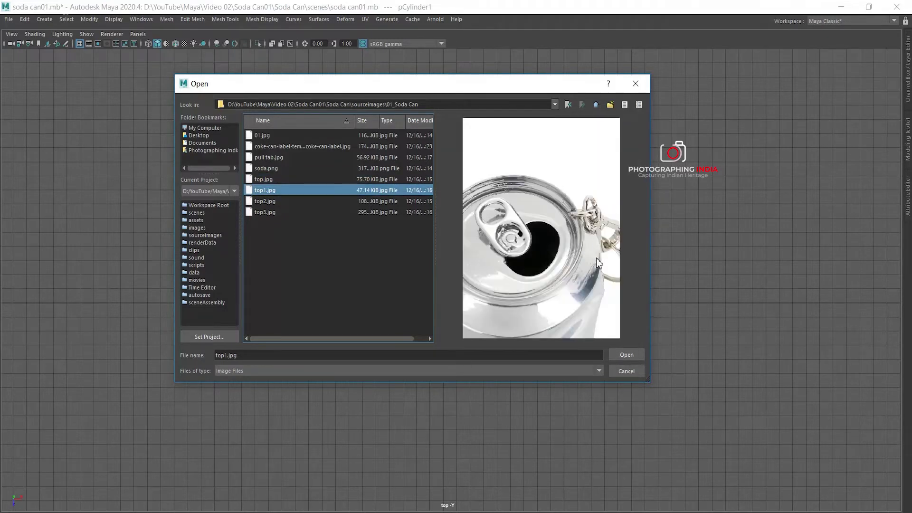
pyautogui.press('Down')
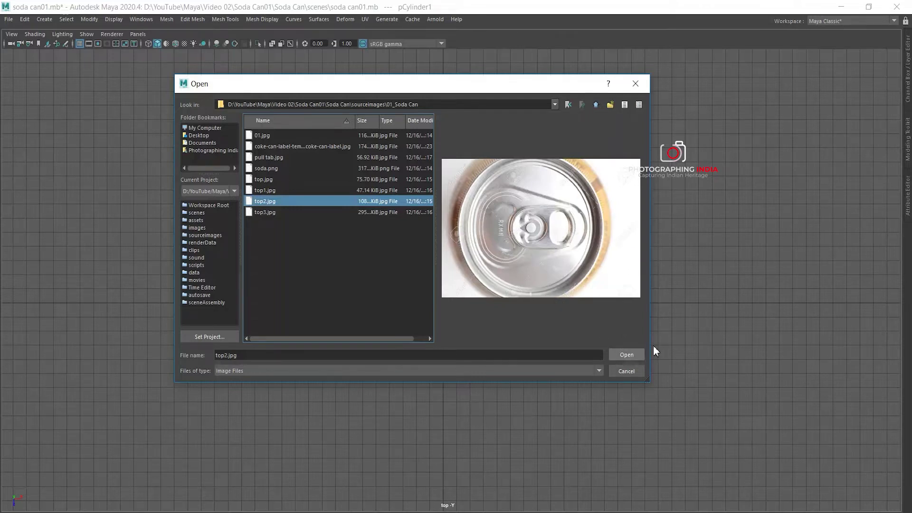
pyautogui.press('Return')
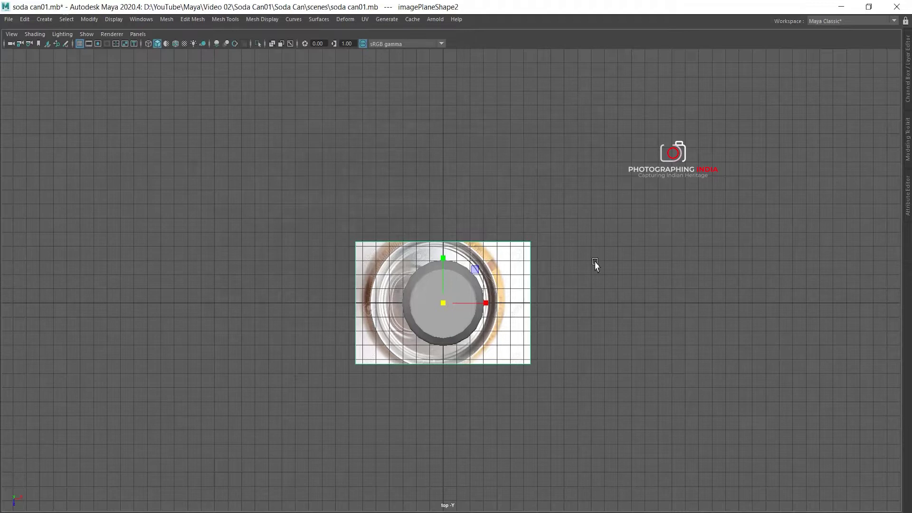
# Zoom into the top view, recentre the can and switch to wireframe display.
pyautogui.scroll(2, 595, 265)
pyautogui.scroll(1, 589, 269)
pyautogui.scroll(2, 522, 228)
pyautogui.scroll(1, 462, 186)
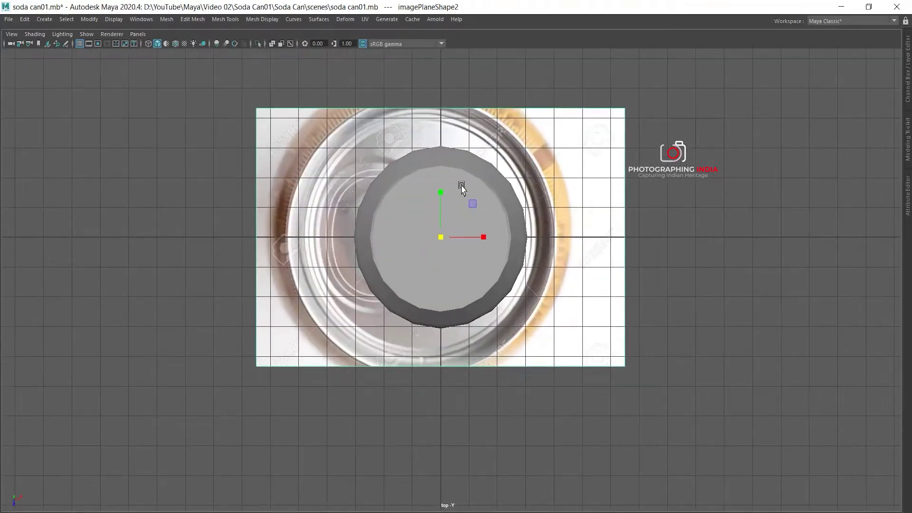
pyautogui.keyDown('alt'); pyautogui.moveTo(461, 187); pyautogui.dragTo(465, 203, button='middle'); pyautogui.keyUp('alt')
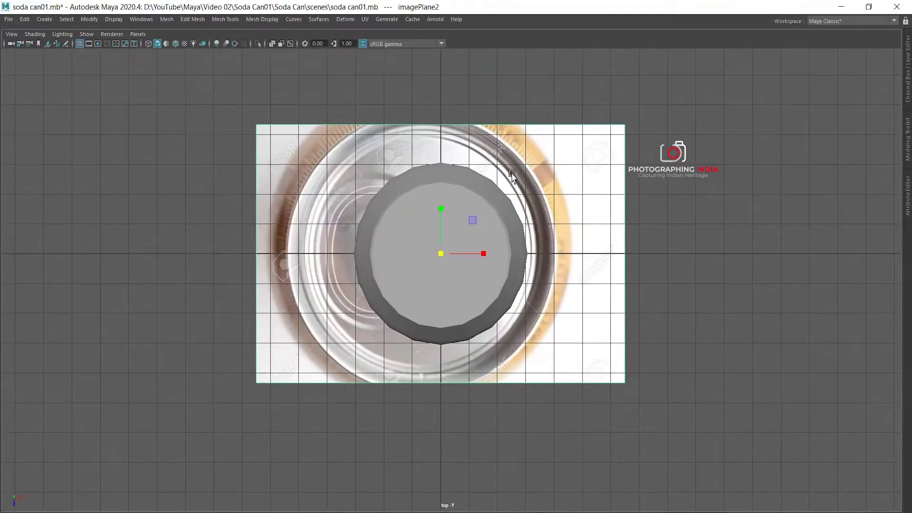
pyautogui.press('4')
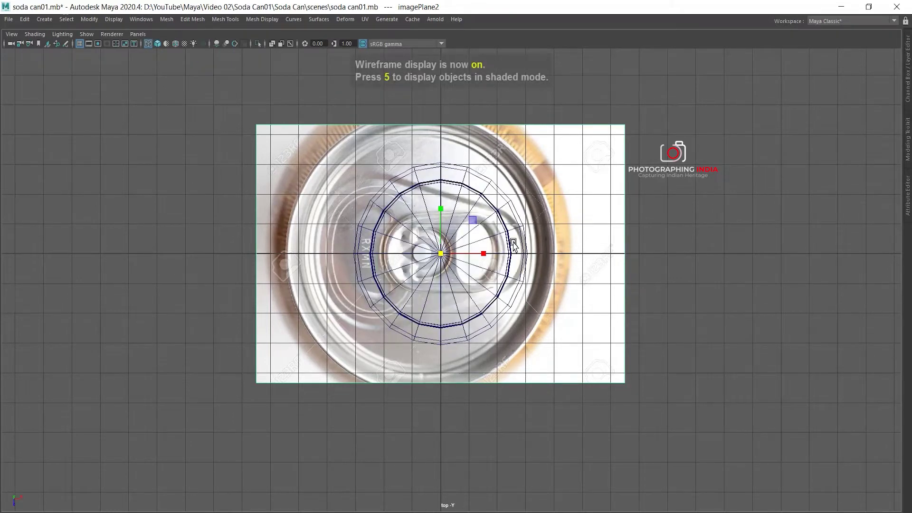
# Shift the lid image plane right along X and scale it down to match the cylinder.
pyautogui.scroll(1, 496, 166)
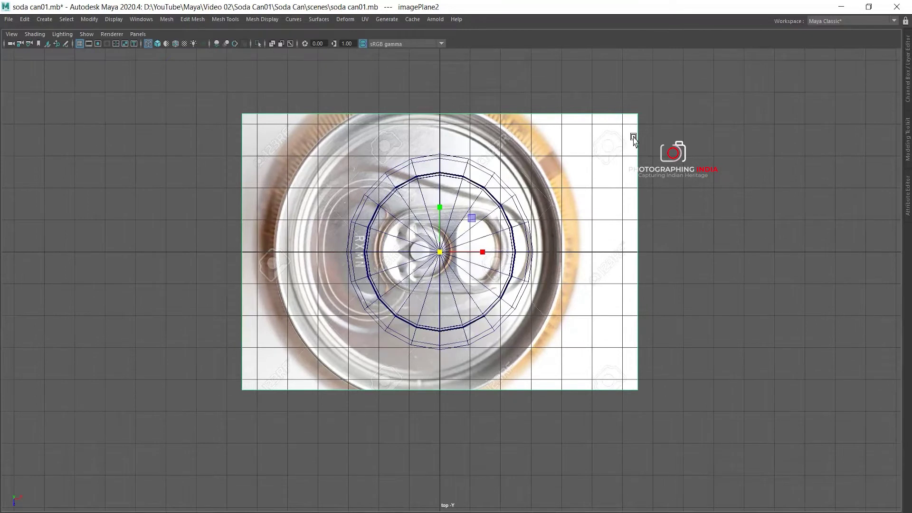
pyautogui.moveTo(483, 253); pyautogui.dragTo(507, 254)
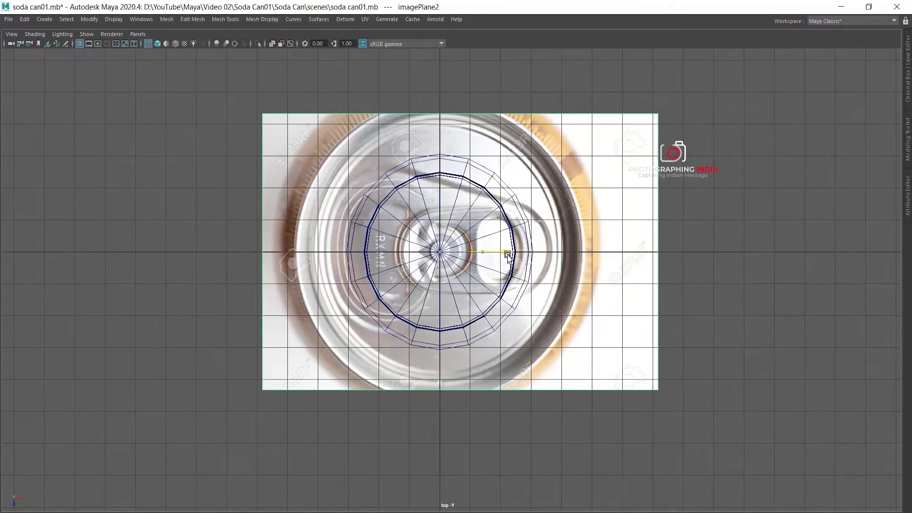
pyautogui.scroll(2, 507, 254)
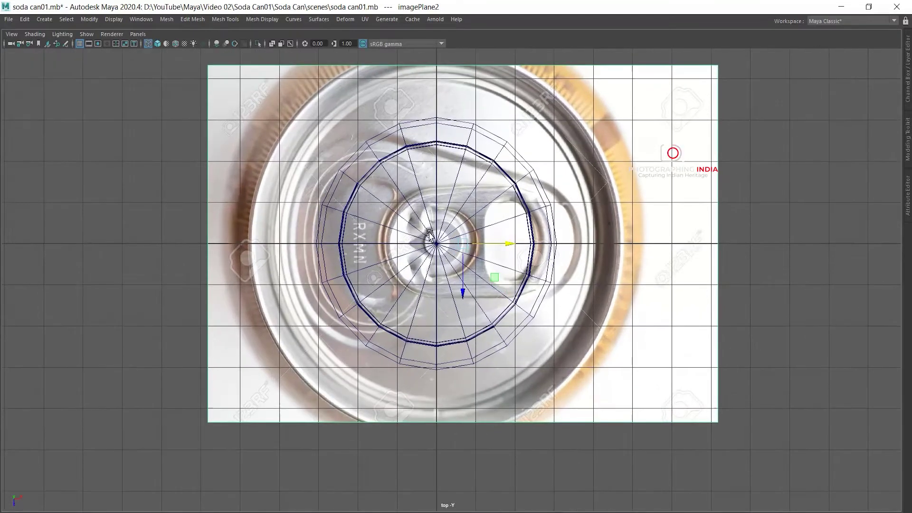
pyautogui.moveTo(506, 247); pyautogui.dragTo(507, 247)
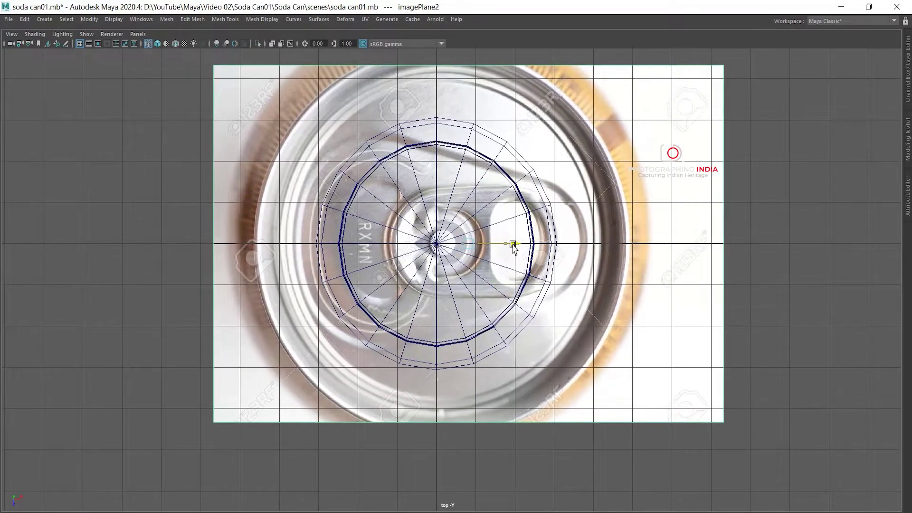
pyautogui.press('r')
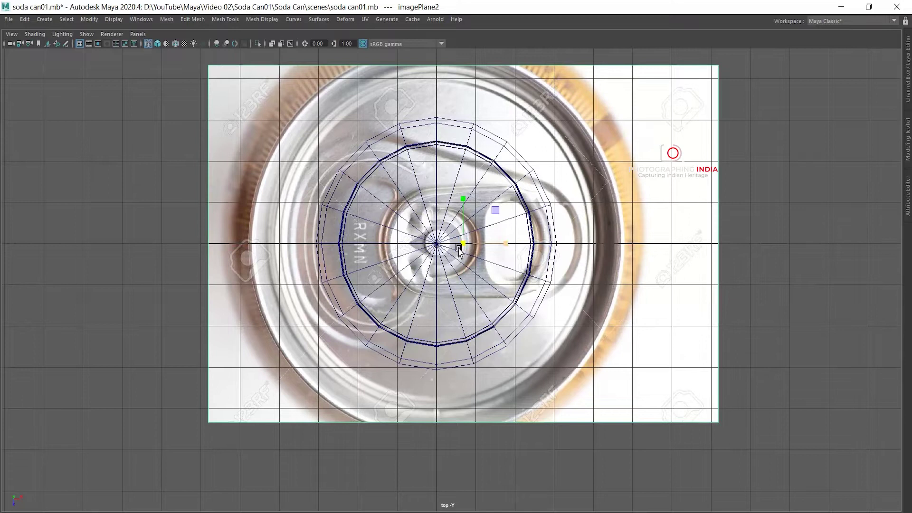
pyautogui.moveTo(463, 243); pyautogui.dragTo(365, 269)
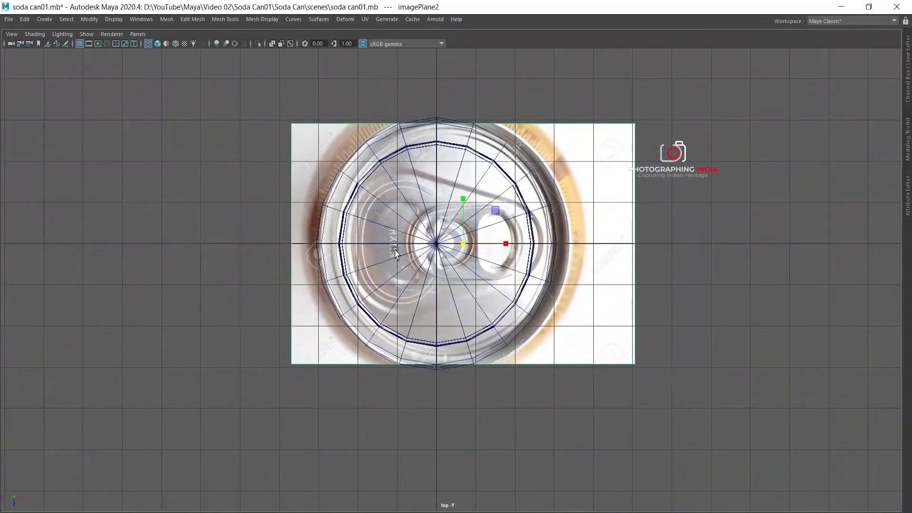
pyautogui.press('space')
pyautogui.press('space')
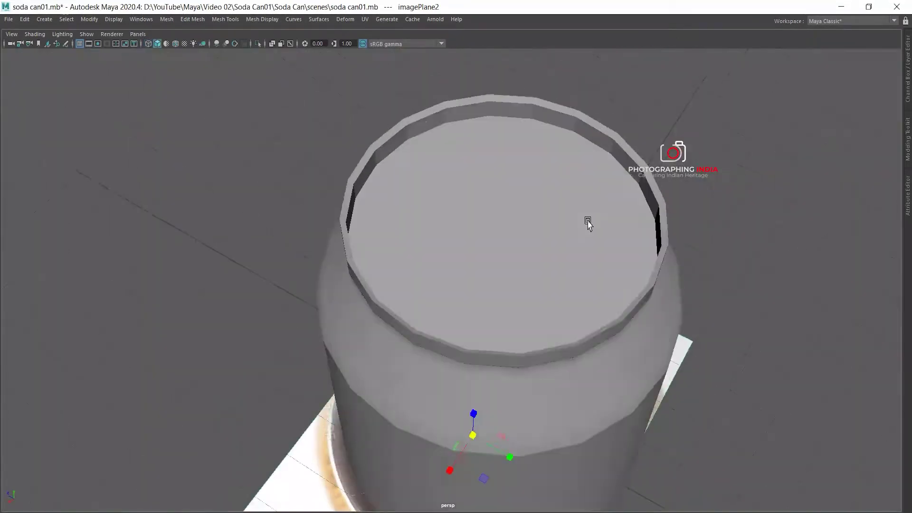
# Orbit the perspective view, then maximize the top view showing the wireframe over the lid photo.
pyautogui.moveTo(552, 336)
pyautogui.keyDown('alt'); pyautogui.mouseDown()
pyautogui.moveTo(537, 273)
pyautogui.moveTo(505, 364)
pyautogui.mouseUp(); pyautogui.keyUp('alt')
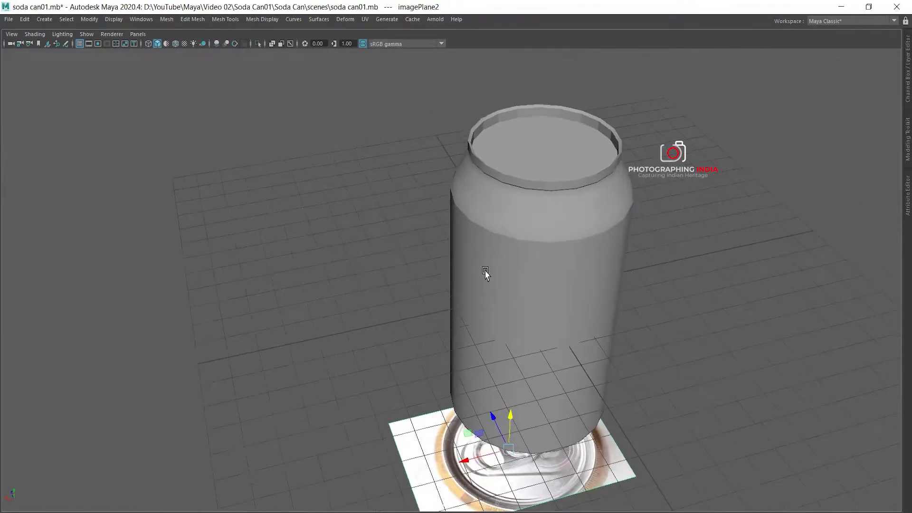
pyautogui.press('space')
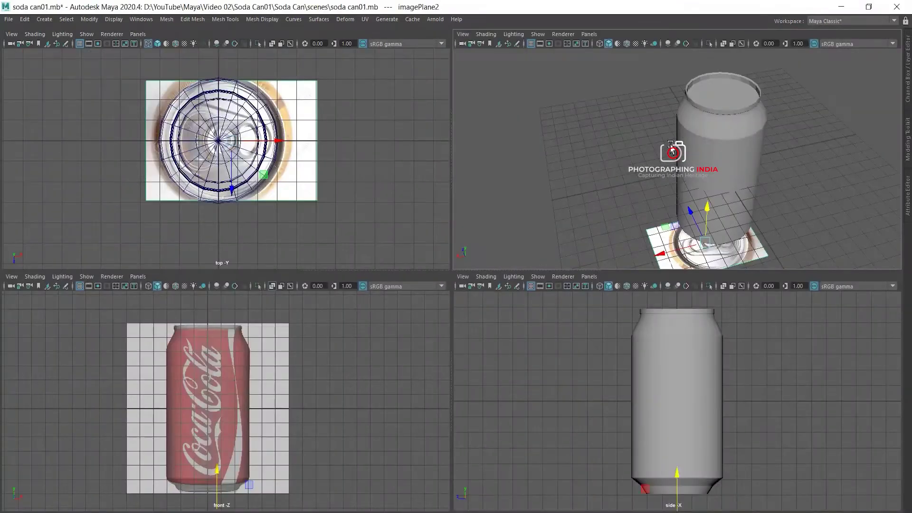
pyautogui.press('space')
pyautogui.scroll(2, 580, 190)
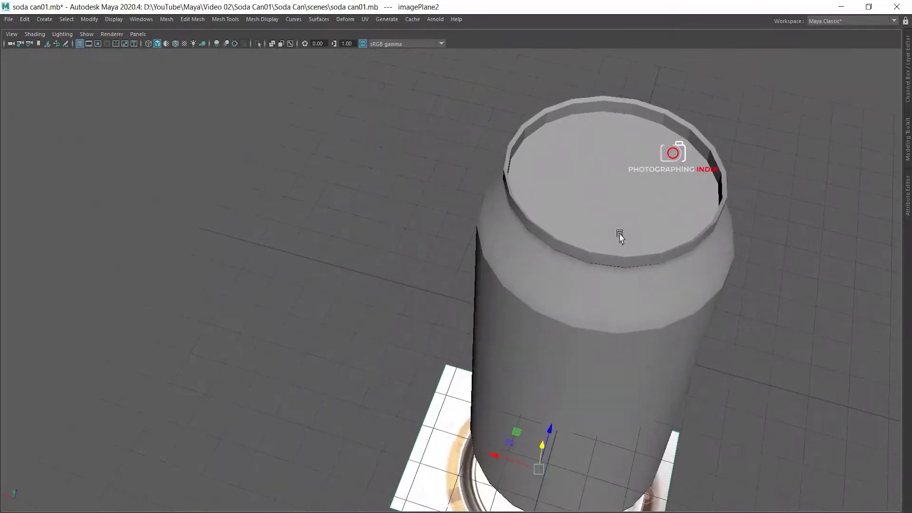
pyautogui.scroll(2, 621, 234)
pyautogui.scroll(1, 618, 226)
pyautogui.scroll(-3, 575, 212)
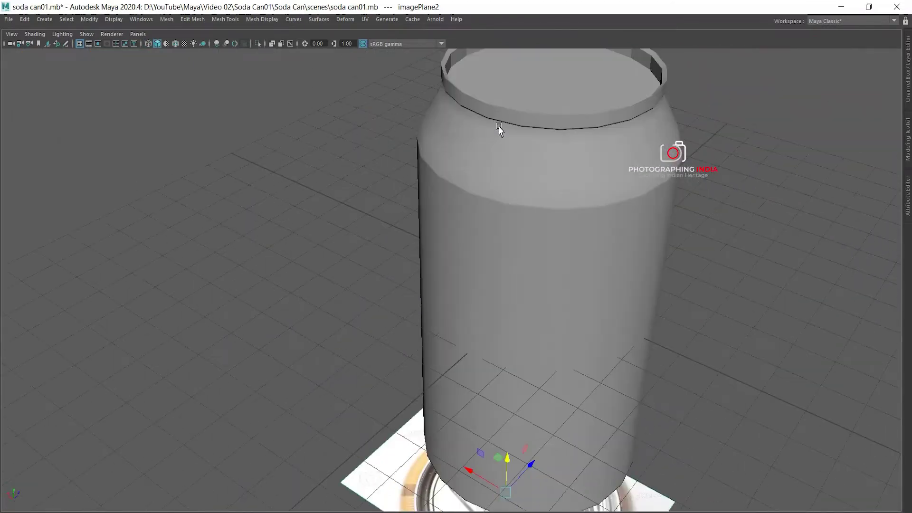
pyautogui.press('space')
pyautogui.press('space')
pyautogui.scroll(2, 386, 164)
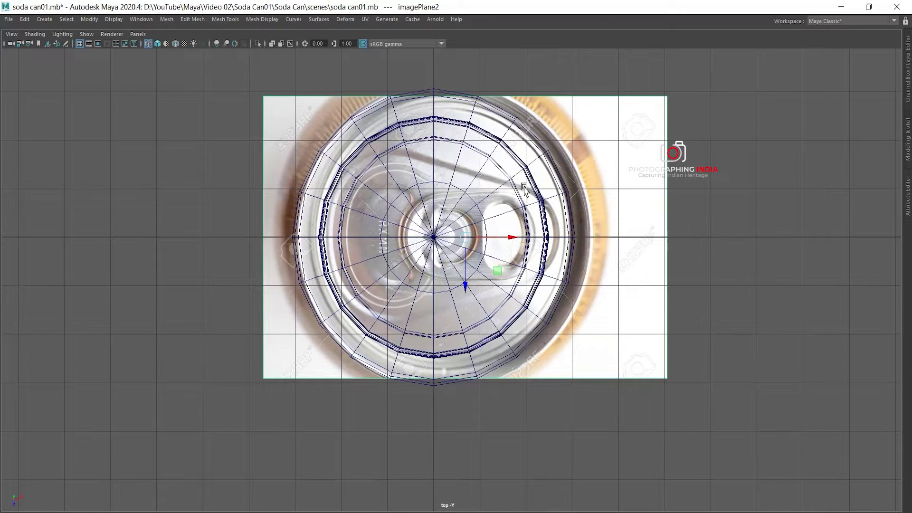
# Enter Face mode on the can and paint-select all the faces of its top cap.
pyautogui.press('space')
pyautogui.press('space')
pyautogui.moveTo(460, 179)
pyautogui.keyDown('alt'); pyautogui.mouseDown()
pyautogui.moveTo(475, 179)
pyautogui.moveTo(489, 157)
pyautogui.mouseUp(); pyautogui.keyUp('alt')
pyautogui.rightClick(484, 164)
pyautogui.moveTo(484, 164); pyautogui.dragTo(486, 166, button='right')
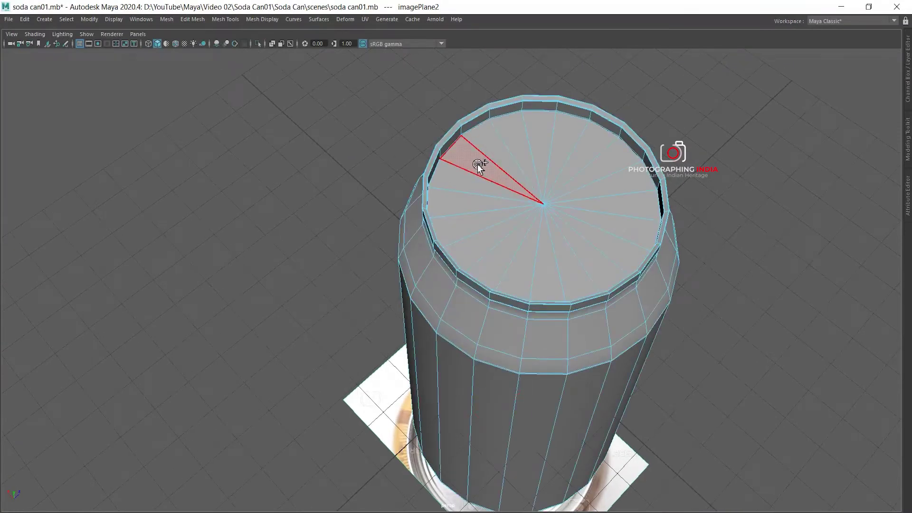
pyautogui.moveTo(529, 150)
pyautogui.mouseDown()
pyautogui.moveTo(573, 184)
pyautogui.moveTo(528, 238)
pyautogui.moveTo(502, 195)
pyautogui.moveTo(554, 183)
pyautogui.mouseUp()
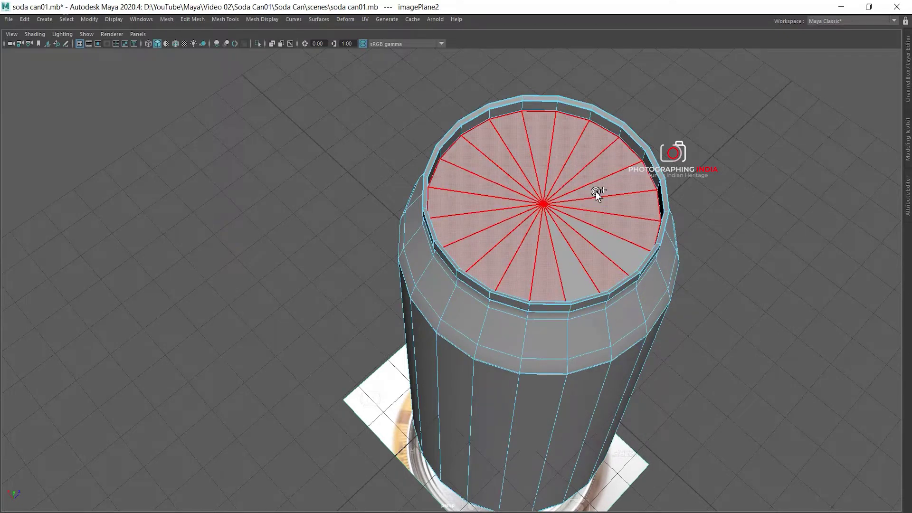
pyautogui.moveTo(566, 239); pyautogui.dragTo(557, 241)
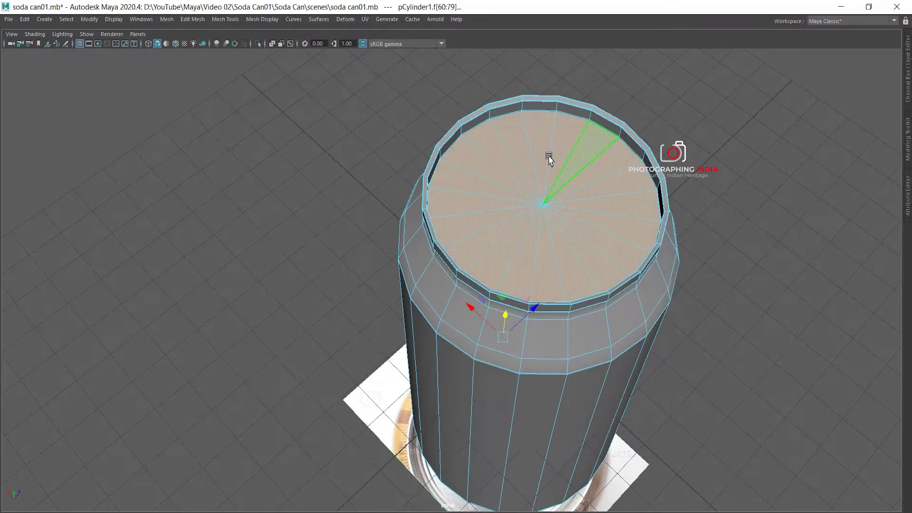
# Zoom in on the top rim and add inner rim edges and a rim face to the selection.
pyautogui.keyDown('alt'); pyautogui.moveTo(570, 156); pyautogui.dragTo(495, 109); pyautogui.keyUp('alt')
pyautogui.keyDown('alt'); pyautogui.moveTo(494, 110); pyautogui.dragTo(501, 169, button='middle'); pyautogui.keyUp('alt')
pyautogui.scroll(2, 519, 163)
pyautogui.scroll(2, 494, 212)
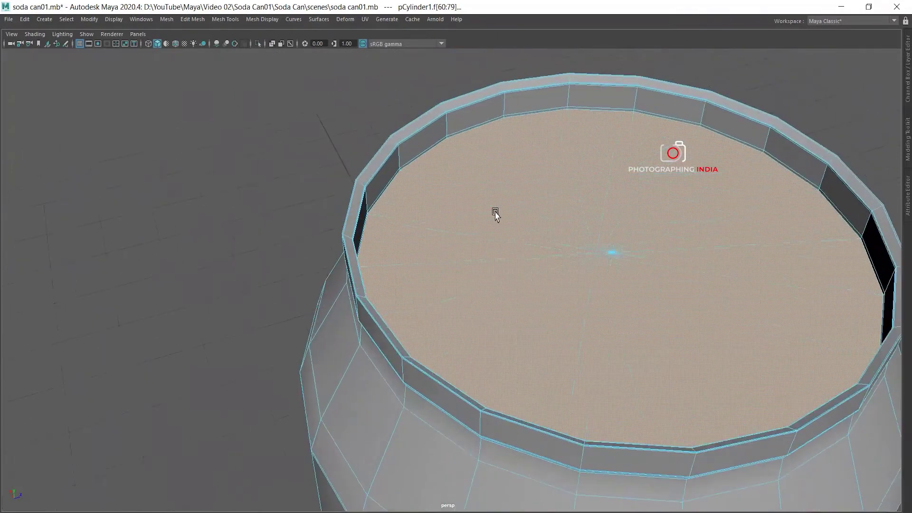
pyautogui.scroll(2, 487, 149)
pyautogui.keyDown('alt'); pyautogui.moveTo(487, 148); pyautogui.dragTo(410, 177); pyautogui.keyUp('alt')
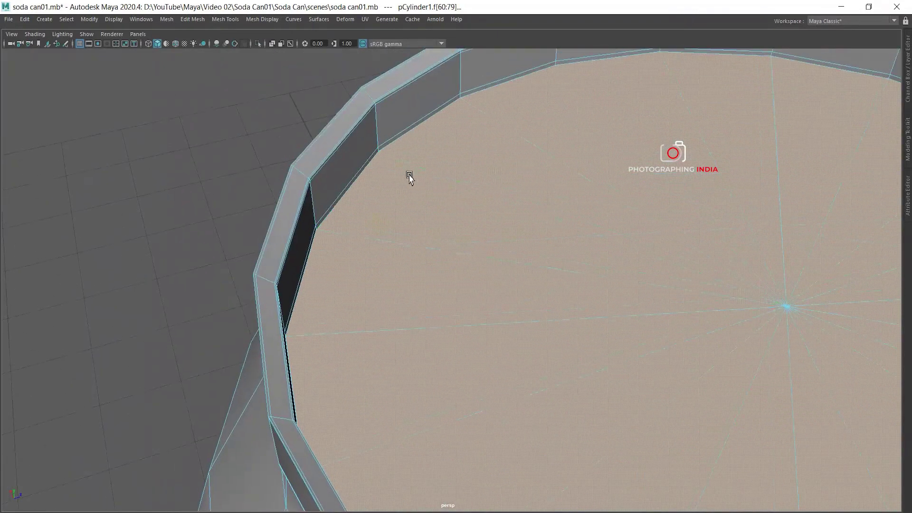
pyautogui.keyDown('shift'); pyautogui.click(359, 176); pyautogui.keyUp('shift')
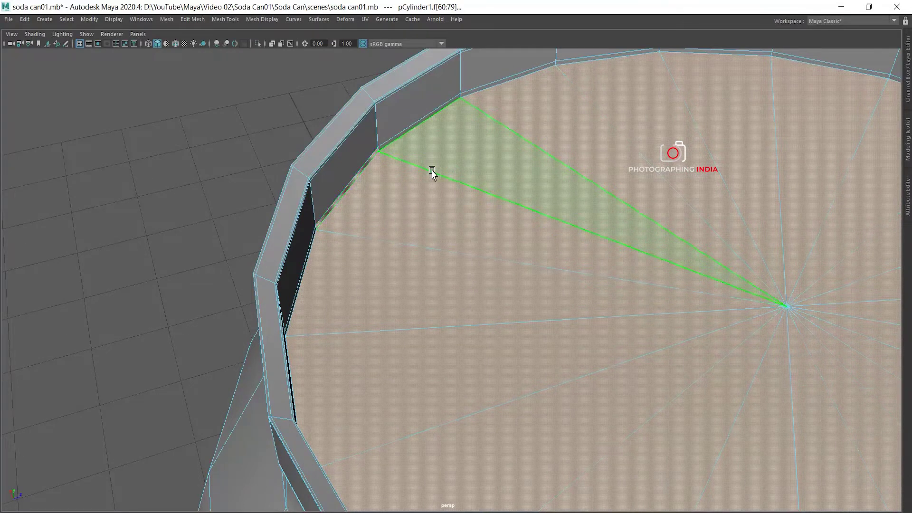
pyautogui.keyDown('alt'); pyautogui.moveTo(431, 171); pyautogui.dragTo(409, 174); pyautogui.keyUp('alt')
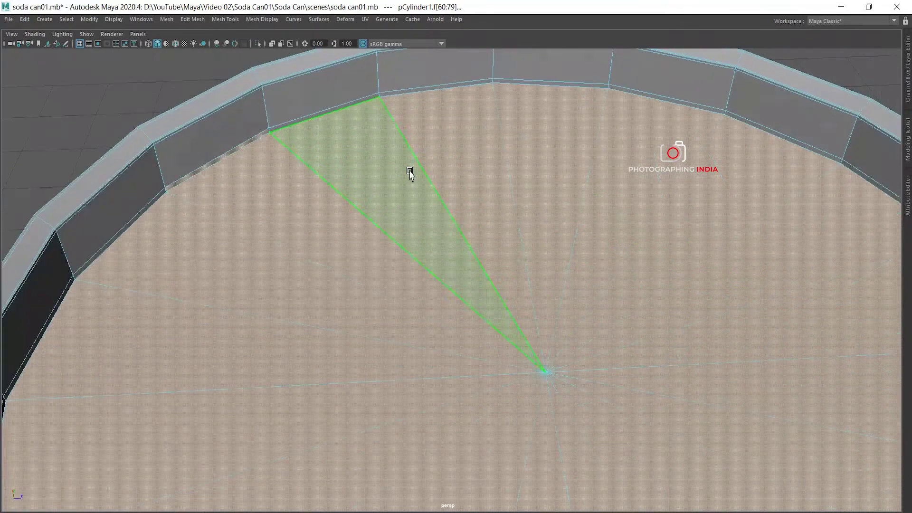
pyautogui.keyDown('shift'); pyautogui.click(319, 117); pyautogui.keyUp('shift')
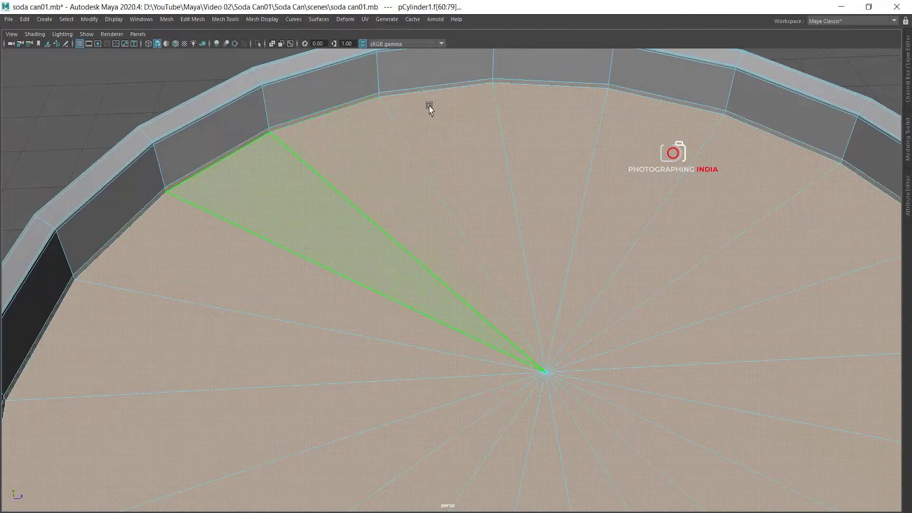
pyautogui.moveTo(482, 149)
pyautogui.keyDown('alt'); pyautogui.mouseDown()
pyautogui.moveTo(528, 158)
pyautogui.moveTo(331, 151)
pyautogui.mouseUp(); pyautogui.keyUp('alt')
pyautogui.click(315, 138)
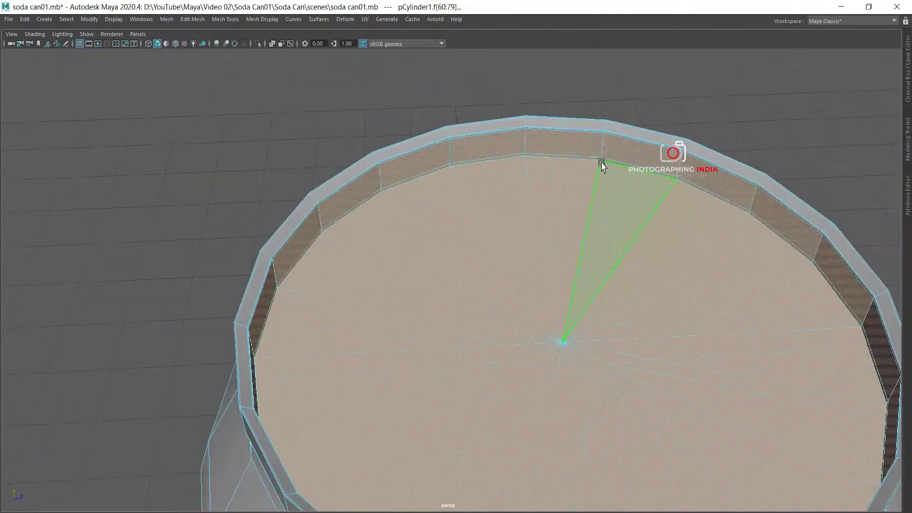
# Orbit around the lid rim to inspect its faces, then zoom out to the whole top.
pyautogui.scroll(-2, 602, 162)
pyautogui.scroll(-3, 602, 179)
pyautogui.moveTo(643, 154)
pyautogui.keyDown('alt'); pyautogui.mouseDown()
pyautogui.moveTo(596, 136)
pyautogui.moveTo(588, 161)
pyautogui.moveTo(525, 152)
pyautogui.moveTo(529, 166)
pyautogui.moveTo(509, 177)
pyautogui.moveTo(403, 142)
pyautogui.moveTo(395, 115)
pyautogui.moveTo(427, 173)
pyautogui.mouseUp(); pyautogui.keyUp('alt')
pyautogui.scroll(5, 437, 141)
pyautogui.scroll(3, 423, 173)
pyautogui.scroll(1, 427, 167)
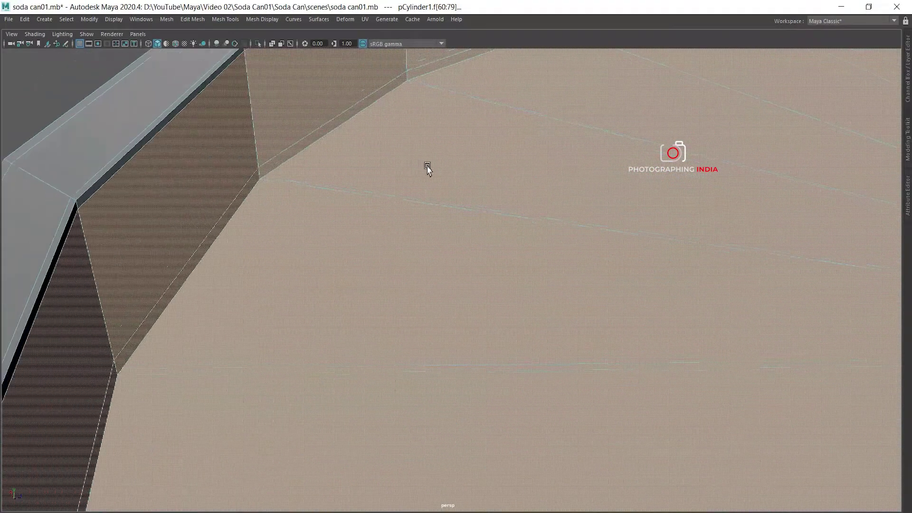
pyautogui.keyDown('alt'); pyautogui.moveTo(268, 106); pyautogui.dragTo(265, 116); pyautogui.keyUp('alt')
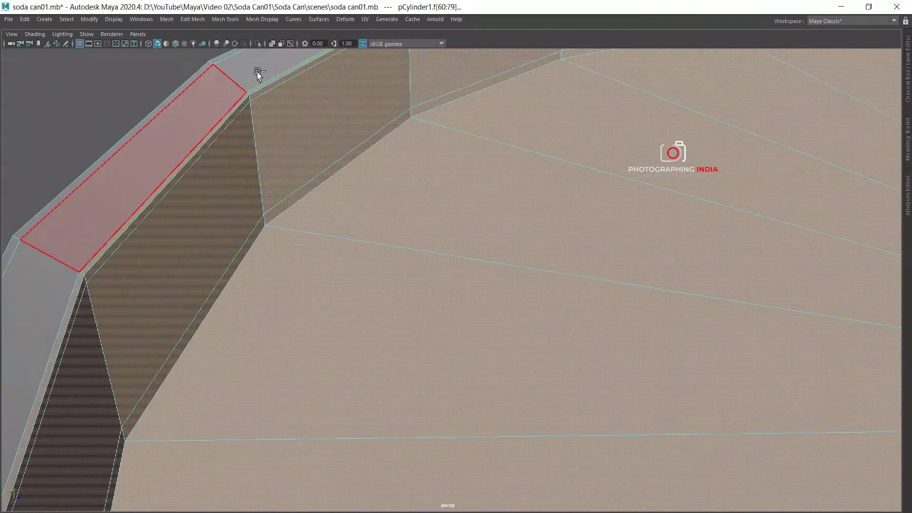
pyautogui.keyDown('alt'); pyautogui.moveTo(287, 93); pyautogui.dragTo(268, 97); pyautogui.keyUp('alt')
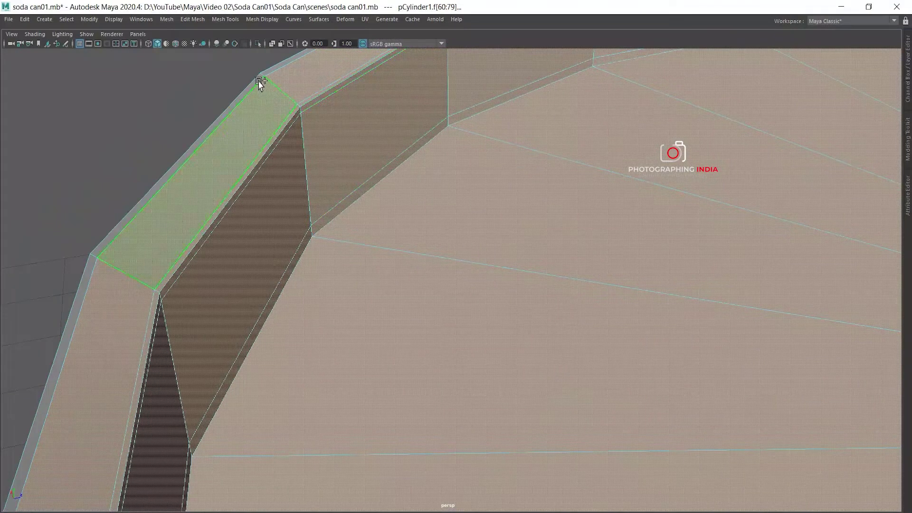
pyautogui.keyDown('alt'); pyautogui.moveTo(312, 91); pyautogui.dragTo(337, 85); pyautogui.keyUp('alt')
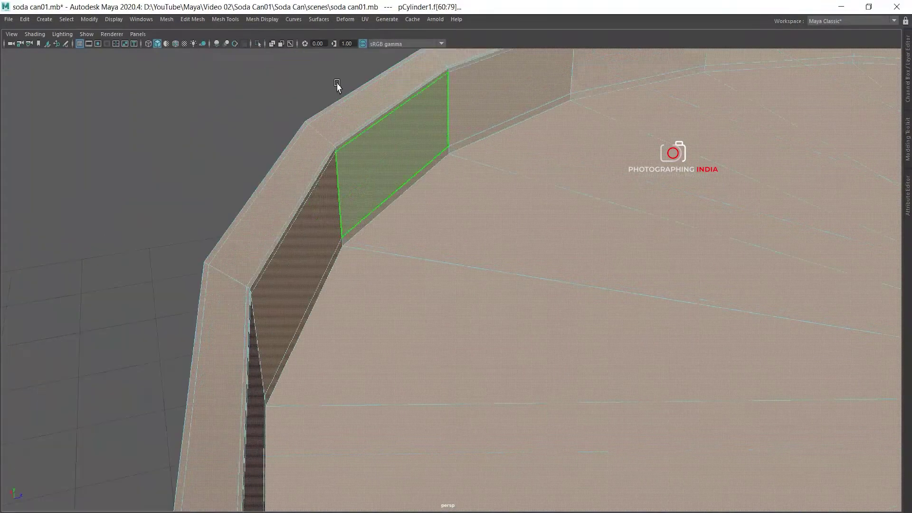
pyautogui.scroll(-5, 468, 137)
pyautogui.moveTo(617, 193)
pyautogui.keyDown('alt'); pyautogui.mouseDown()
pyautogui.moveTo(545, 157)
pyautogui.moveTo(574, 183)
pyautogui.moveTo(542, 308)
pyautogui.mouseUp(); pyautogui.keyUp('alt')
pyautogui.scroll(-1, 509, 174)
pyautogui.scroll(-2, 508, 174)
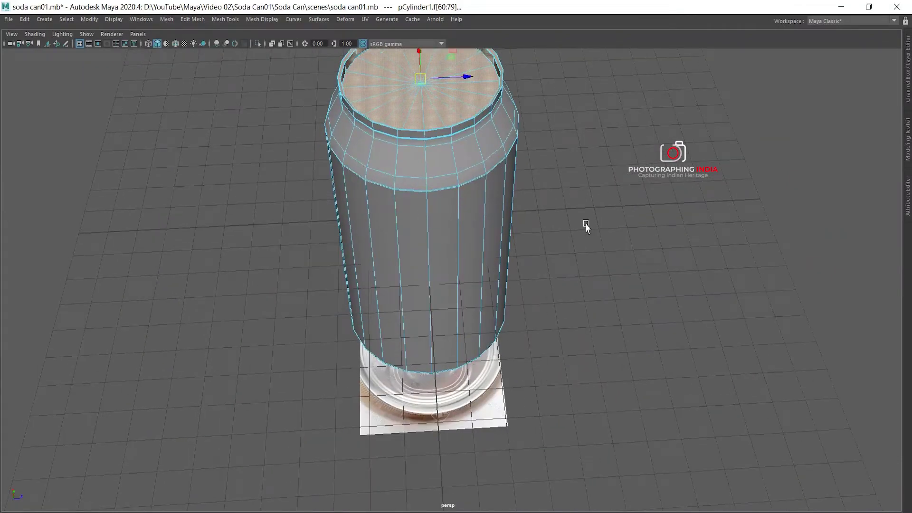
# Orbit the can, switch to four views and recentre the can in the top view.
pyautogui.moveTo(579, 196)
pyautogui.keyDown('alt'); pyautogui.mouseDown()
pyautogui.moveTo(500, 195)
pyautogui.moveTo(505, 203)
pyautogui.moveTo(533, 140)
pyautogui.moveTo(541, 202)
pyautogui.mouseUp(); pyautogui.keyUp('alt')
pyautogui.moveTo(488, 132)
pyautogui.keyDown('alt'); pyautogui.mouseDown()
pyautogui.moveTo(476, 143)
pyautogui.moveTo(517, 154)
pyautogui.mouseUp(); pyautogui.keyUp('alt')
pyautogui.press('space')
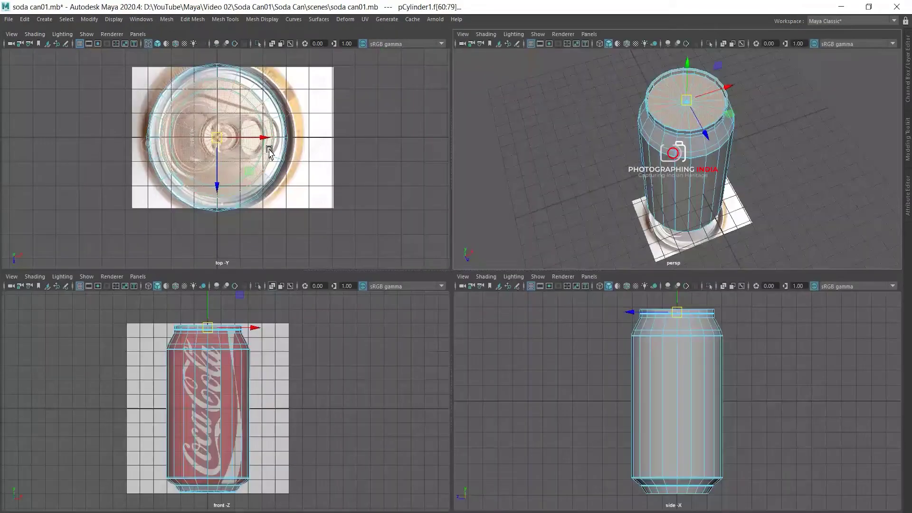
pyautogui.moveTo(362, 152)
pyautogui.keyDown('alt'); pyautogui.mouseDown(button='middle')
pyautogui.moveTo(378, 153)
pyautogui.moveTo(326, 125)
pyautogui.mouseUp(button='middle'); pyautogui.keyUp('alt')
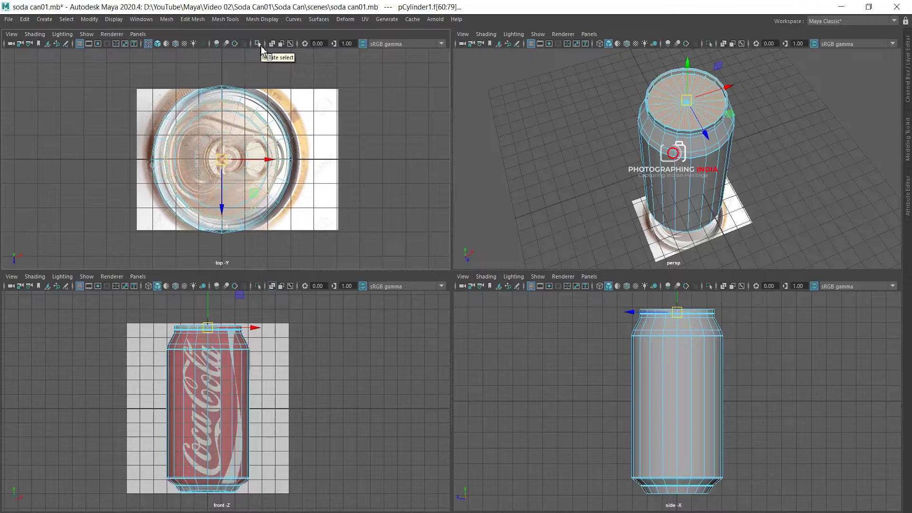
pyautogui.click(138, 34)
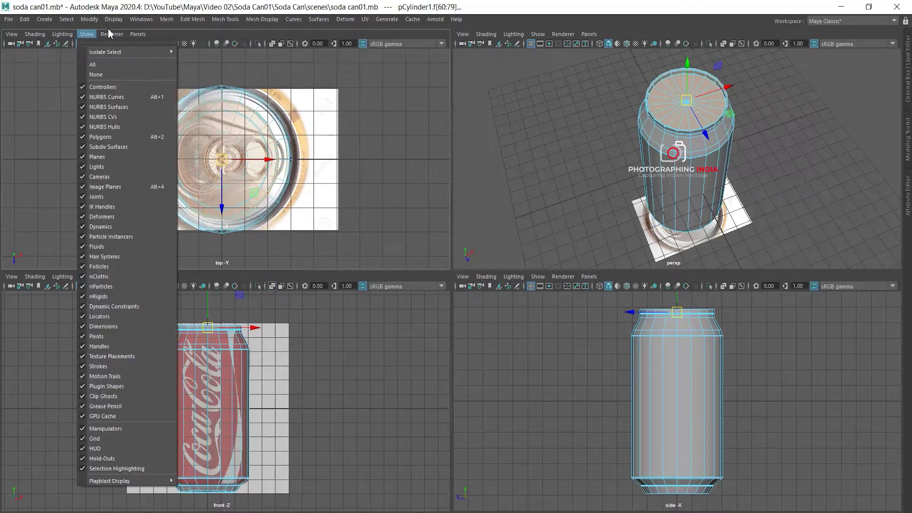
pyautogui.moveTo(128, 52)
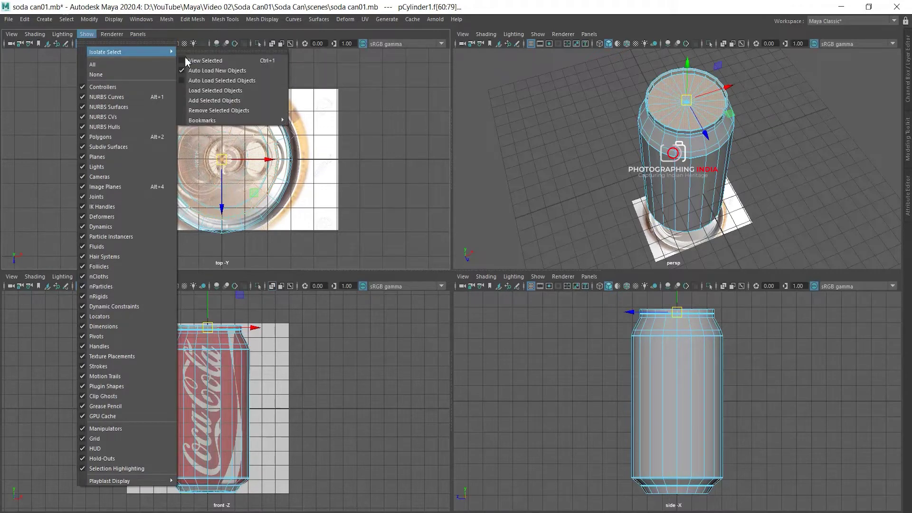
pyautogui.press('Escape')
pyautogui.press('Escape')
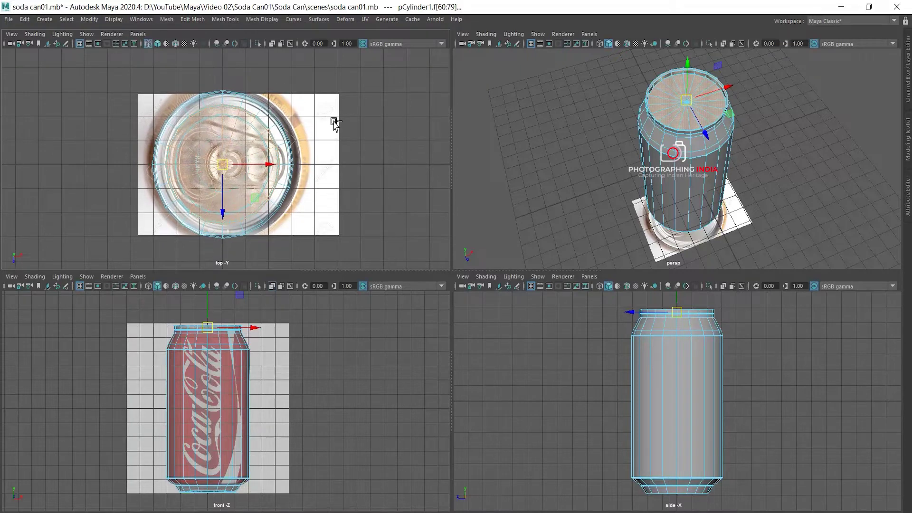
# Isolate only the lid reference image plane (imagePlane2) in the top view with Ctrl+1.
pyautogui.hotkey('ctrl', '1')
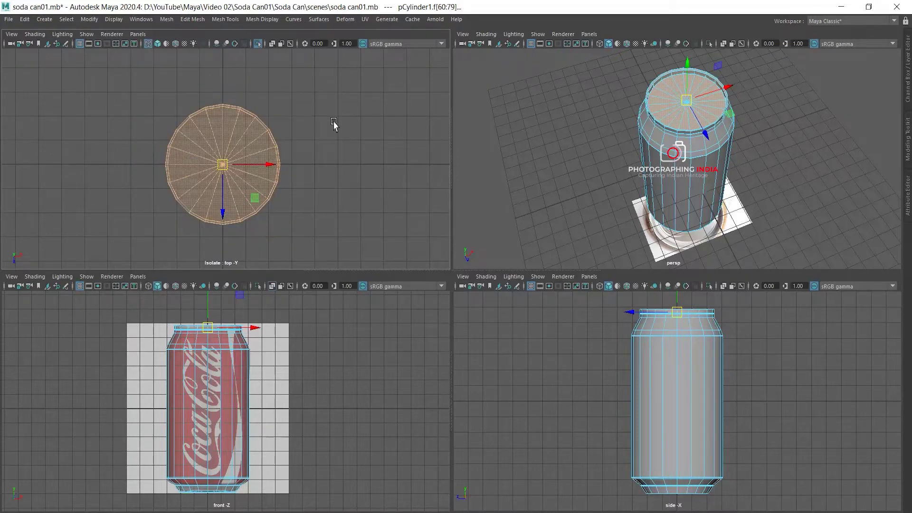
pyautogui.hotkey('ctrl', '1')
pyautogui.click(332, 107)
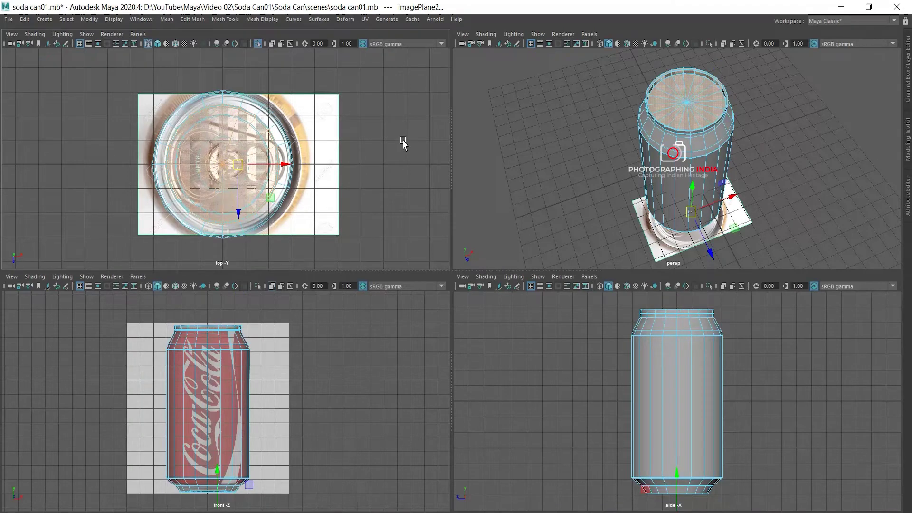
pyautogui.hotkey('ctrl', '1')
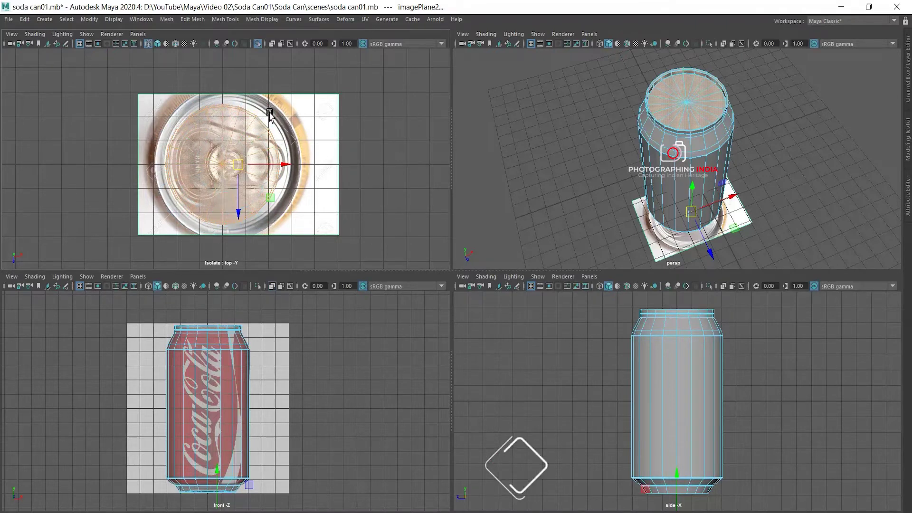
# Maximize the top view in wireframe, then move the lid photo left and shrink it to fit.
pyautogui.press('space')
pyautogui.press('space')
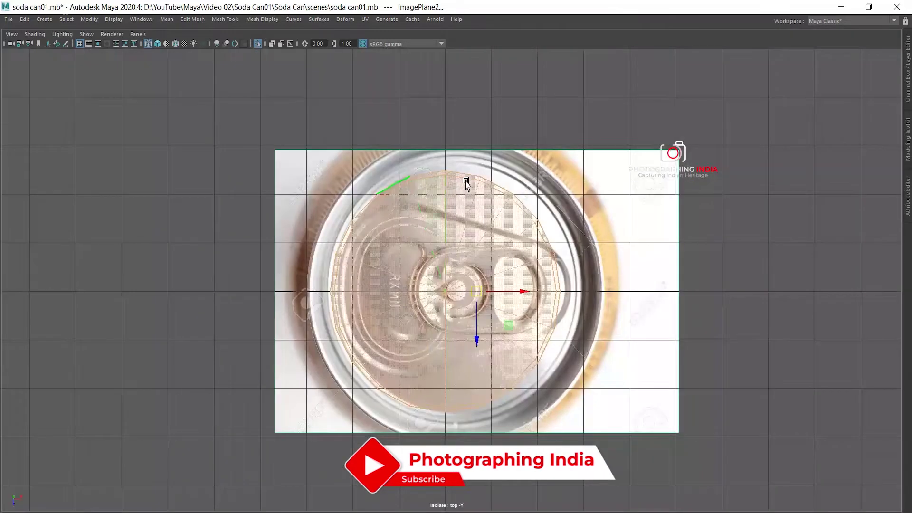
pyautogui.scroll(2, 466, 128)
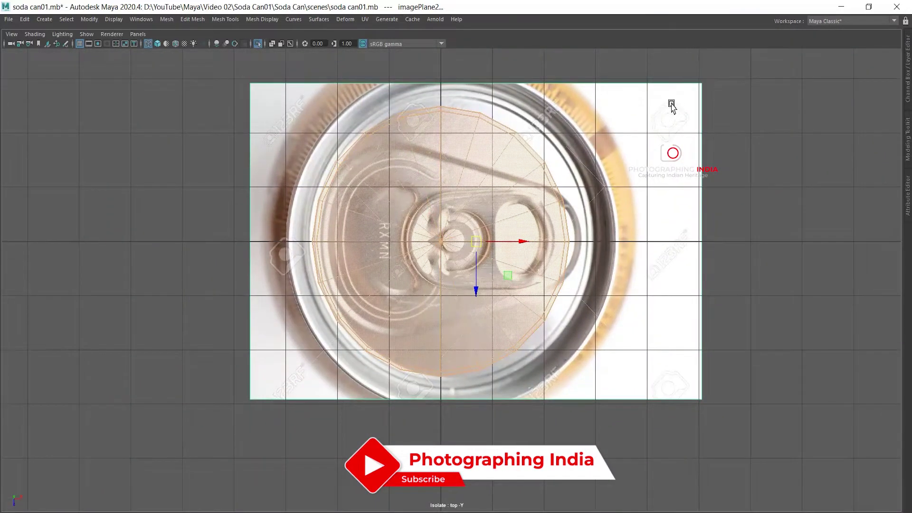
pyautogui.press('4')
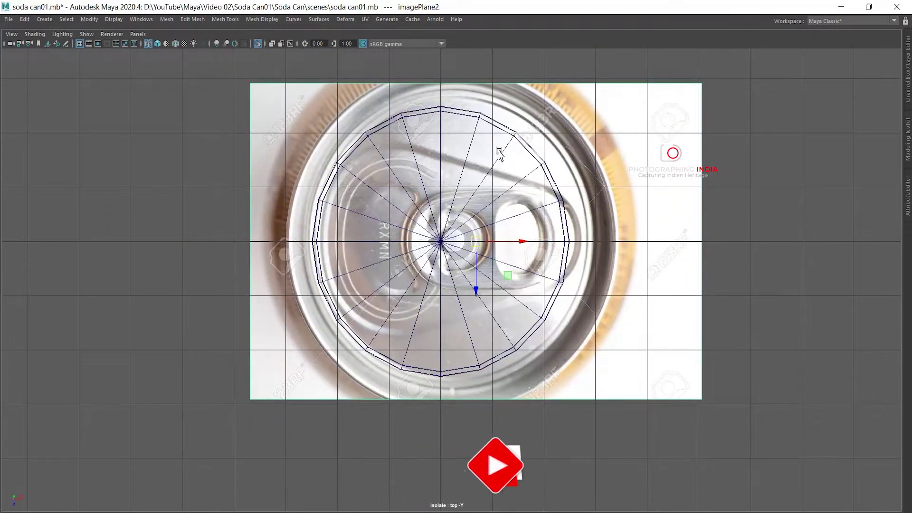
pyautogui.scroll(2, 540, 235)
pyautogui.moveTo(539, 235); pyautogui.dragTo(524, 235)
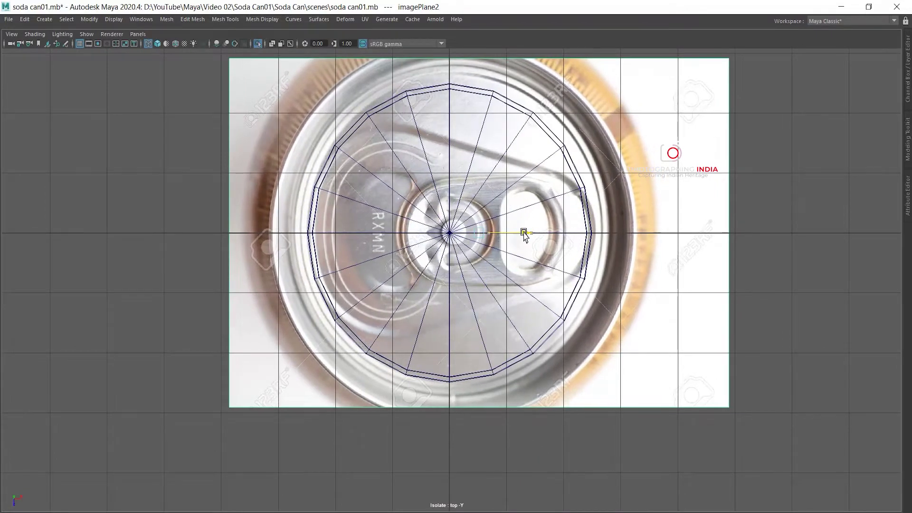
pyautogui.moveTo(477, 234); pyautogui.dragTo(416, 228)
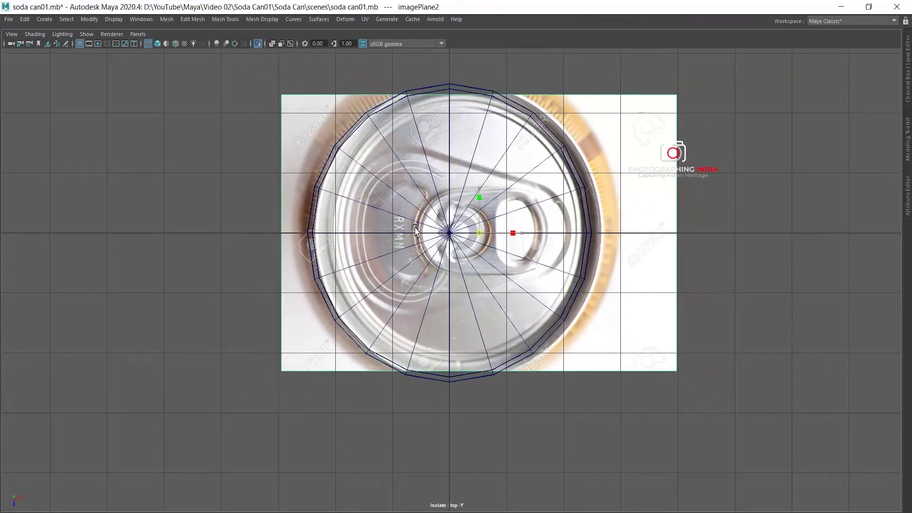
# Recentre the top view and nudge the lid photo left until it lines up with the rim.
pyautogui.press('space')
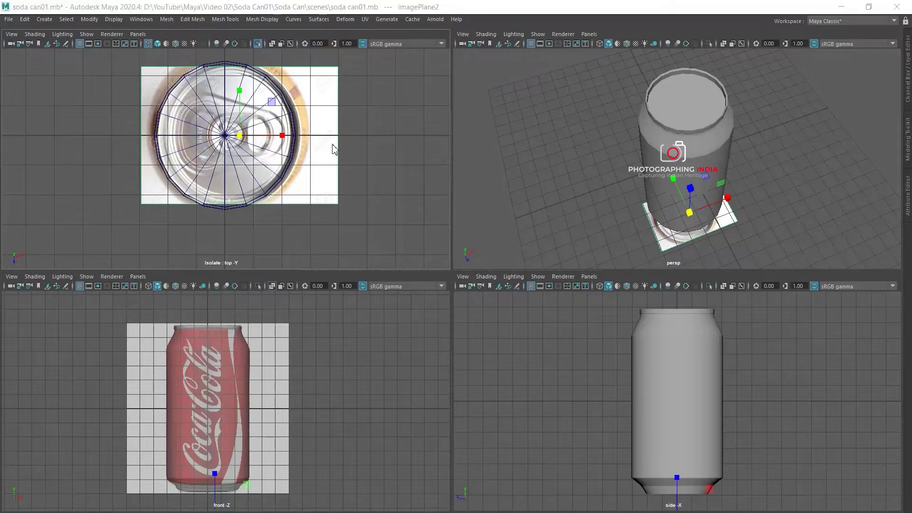
pyautogui.press('space')
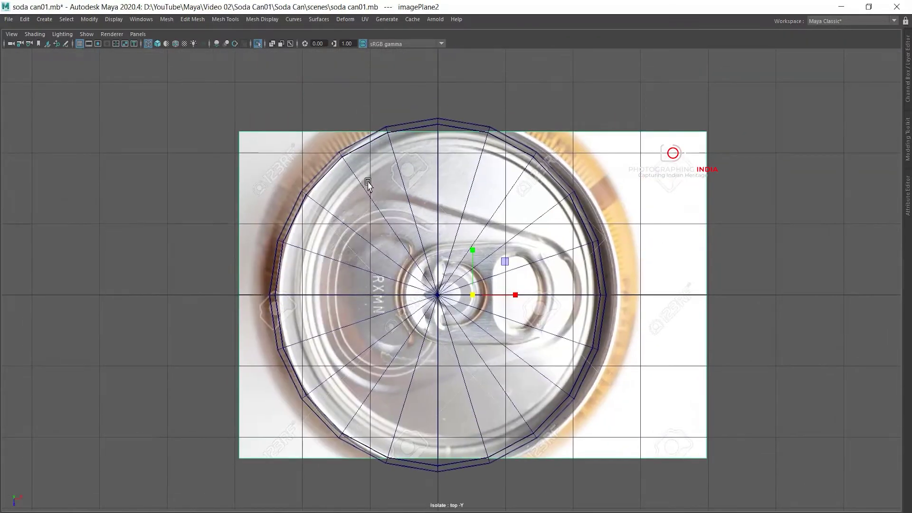
pyautogui.keyDown('alt'); pyautogui.moveTo(453, 212); pyautogui.dragTo(391, 141, button='middle'); pyautogui.keyUp('alt')
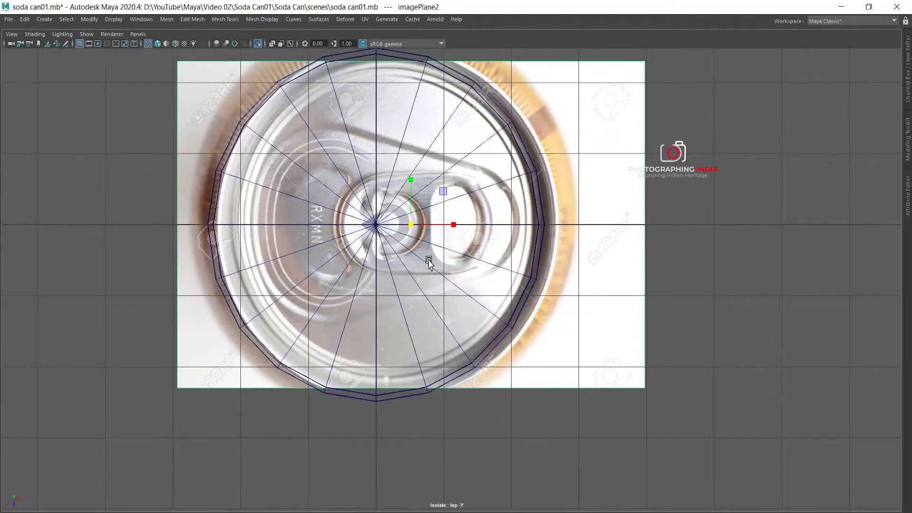
pyautogui.moveTo(454, 225)
pyautogui.mouseDown()
pyautogui.moveTo(441, 224)
pyautogui.moveTo(450, 233)
pyautogui.mouseUp()
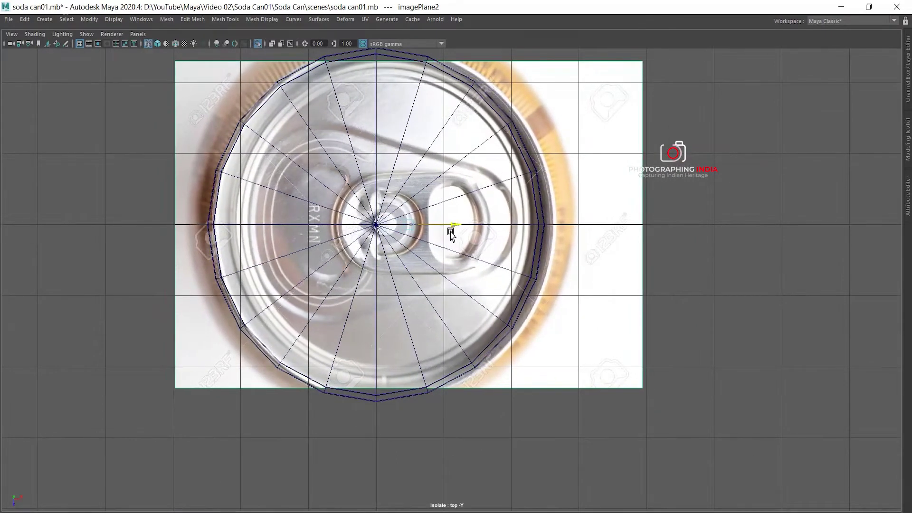
pyautogui.moveTo(450, 233); pyautogui.dragTo(450, 233)
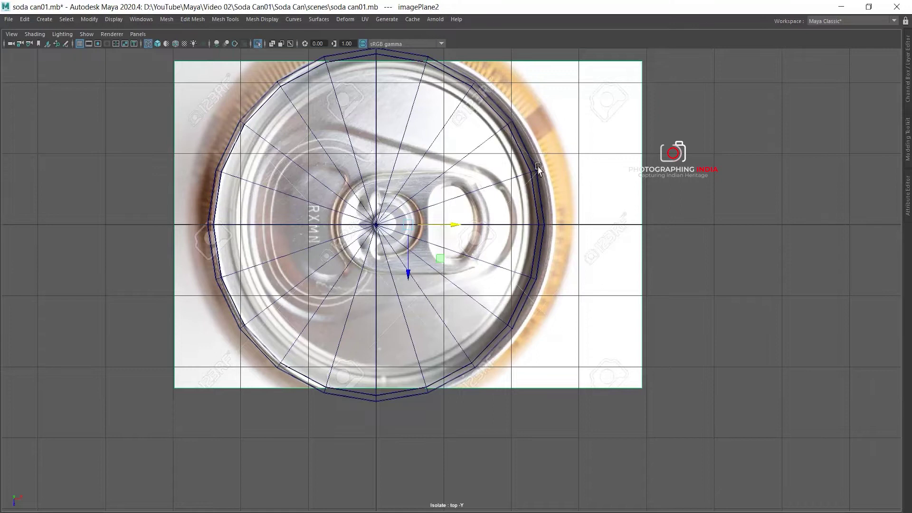
pyautogui.press('space')
pyautogui.press('space')
pyautogui.keyDown('alt'); pyautogui.moveTo(393, 143); pyautogui.dragTo(463, 175, button='right'); pyautogui.keyUp('alt')
pyautogui.press('space')
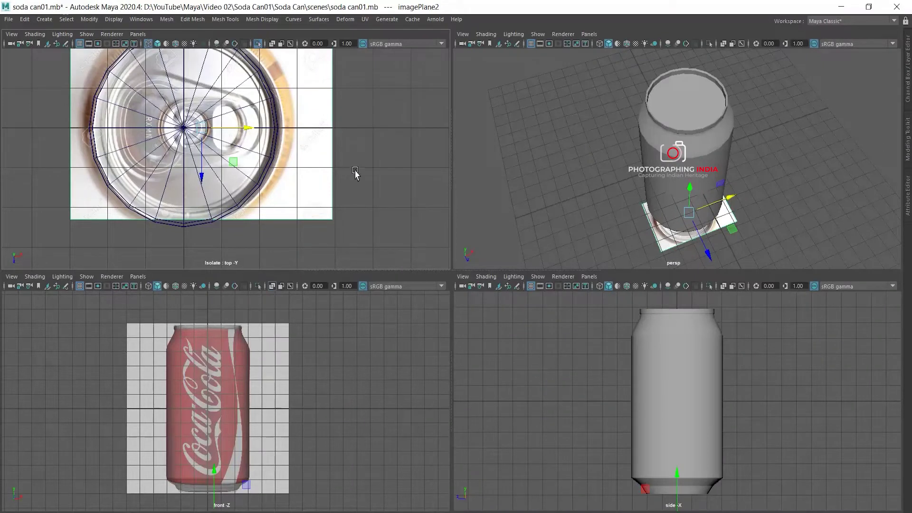
pyautogui.hotkey('ctrl', 'space')
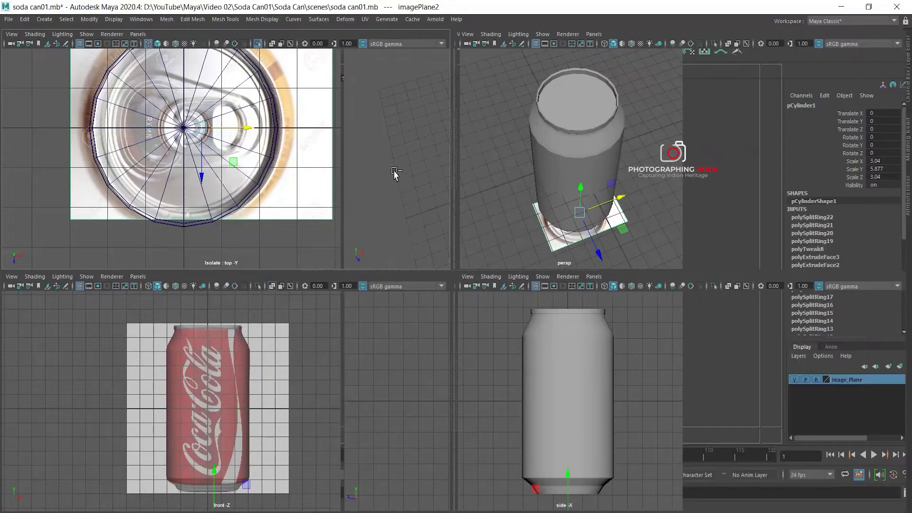
# Set imagePlaneShape2 to show only when looking through the top camera, with Alpha Gain 0.5.
pyautogui.hotkey('ctrl', 'a')
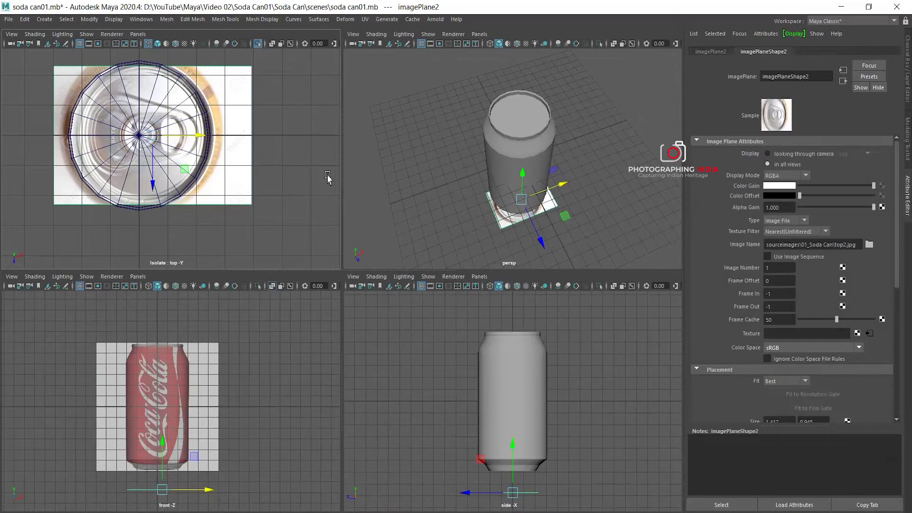
pyautogui.click(768, 154)
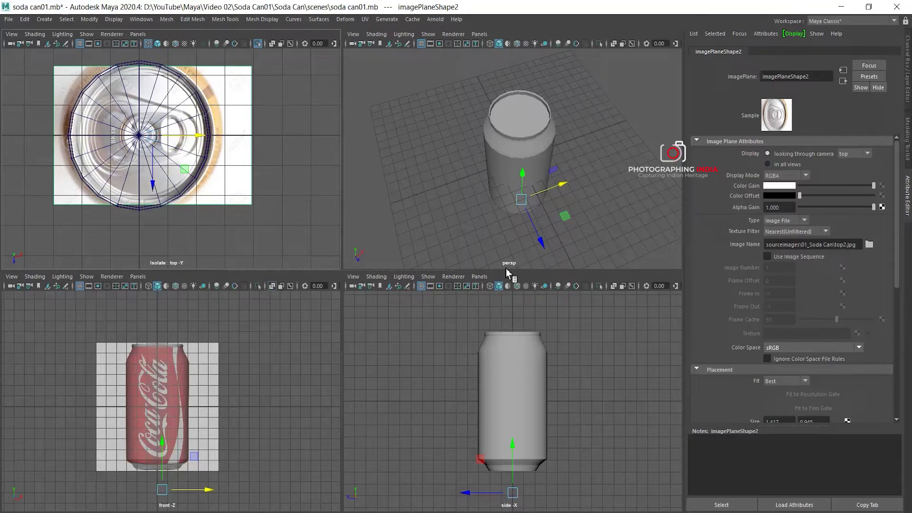
pyautogui.click(779, 208)
pyautogui.write('.5')
pyautogui.press('Return')
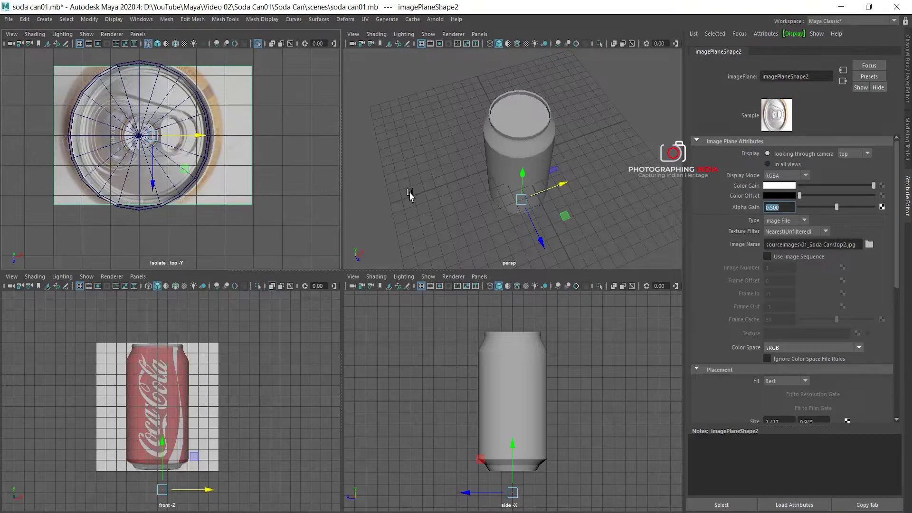
# Zoom the maximized top view in on the lid and switch the can mesh to face selection.
pyautogui.press('space')
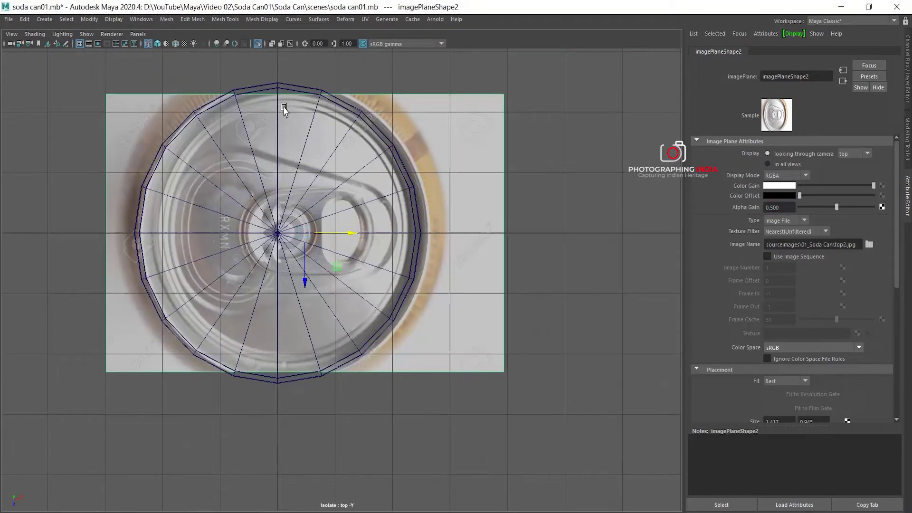
pyautogui.keyDown('alt'); pyautogui.moveTo(281, 135); pyautogui.dragTo(341, 136, button='middle'); pyautogui.keyUp('alt')
pyautogui.scroll(2, 360, 157)
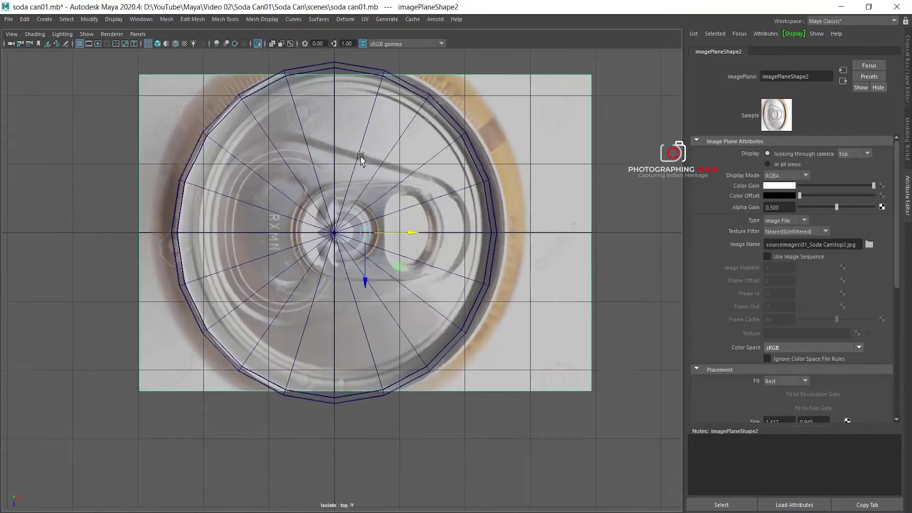
pyautogui.scroll(2, 373, 149)
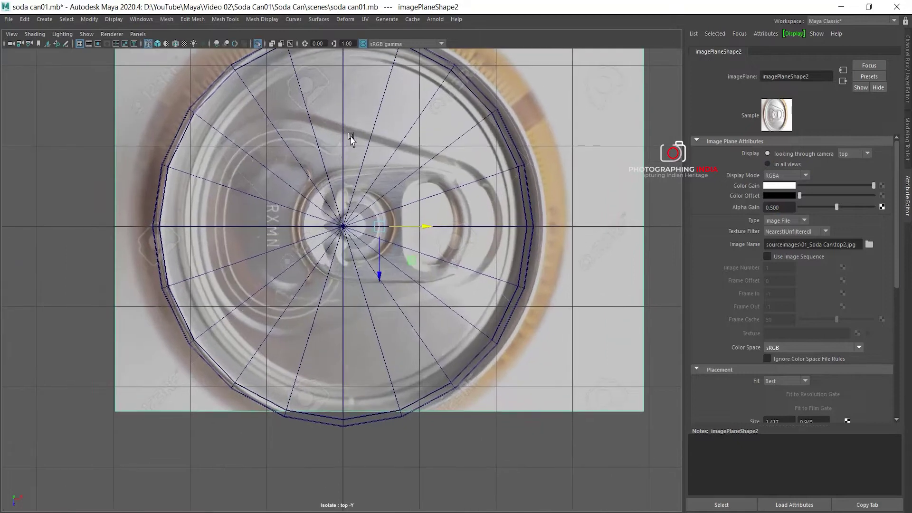
pyautogui.keyDown('alt'); pyautogui.moveTo(350, 137); pyautogui.dragTo(435, 138, button='middle'); pyautogui.keyUp('alt')
pyautogui.moveTo(428, 95); pyautogui.dragTo(428, 125, button='right')
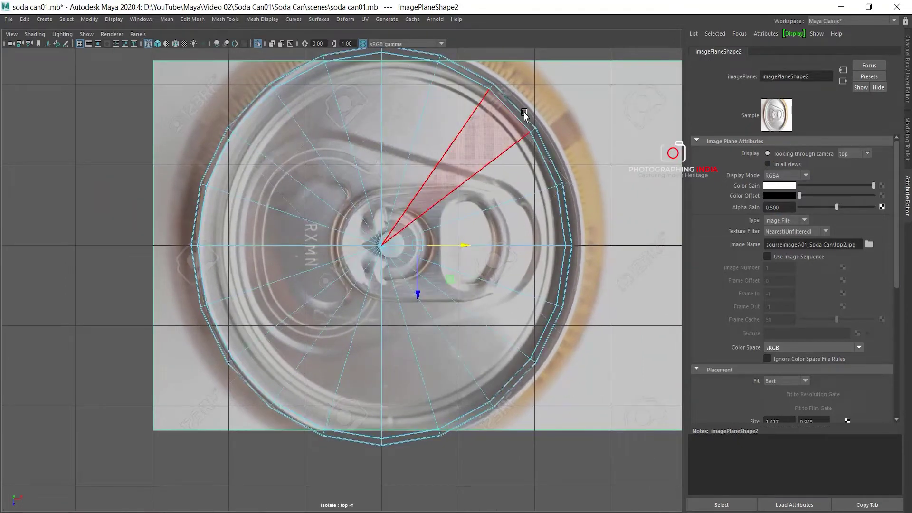
pyautogui.press('space')
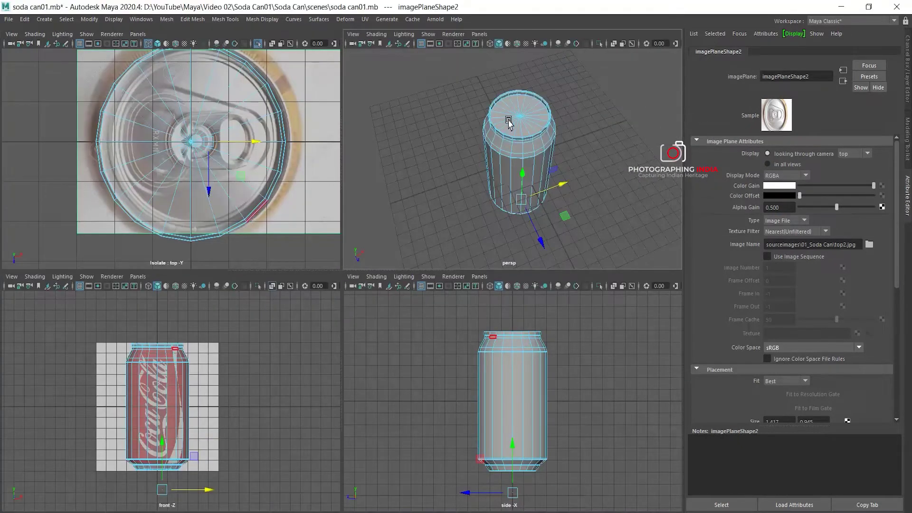
# Zoom and pan to the can lid in perspective and drag-select all its top cap faces.
pyautogui.press('space')
pyautogui.scroll(2, 404, 152)
pyautogui.scroll(2, 397, 167)
pyautogui.scroll(2, 365, 157)
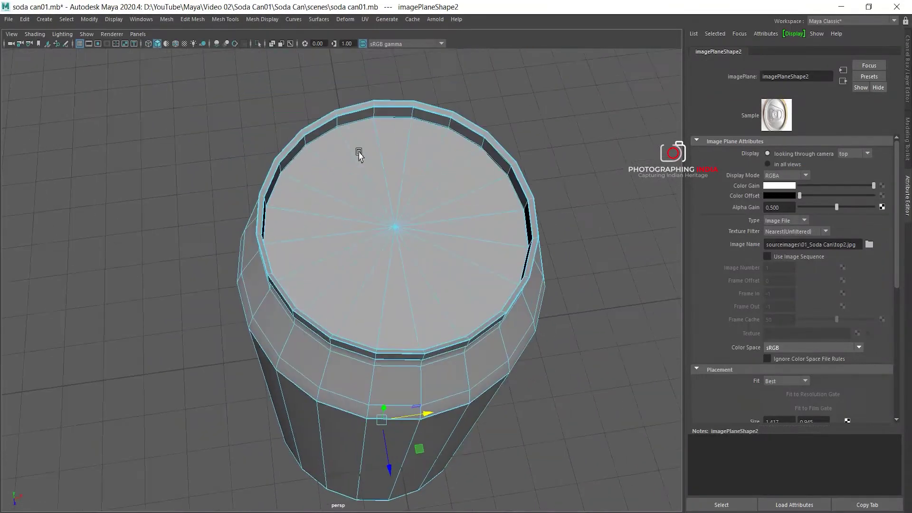
pyautogui.scroll(2, 343, 126)
pyautogui.keyDown('alt'); pyautogui.moveTo(423, 109); pyautogui.dragTo(369, 142, button='middle'); pyautogui.keyUp('alt')
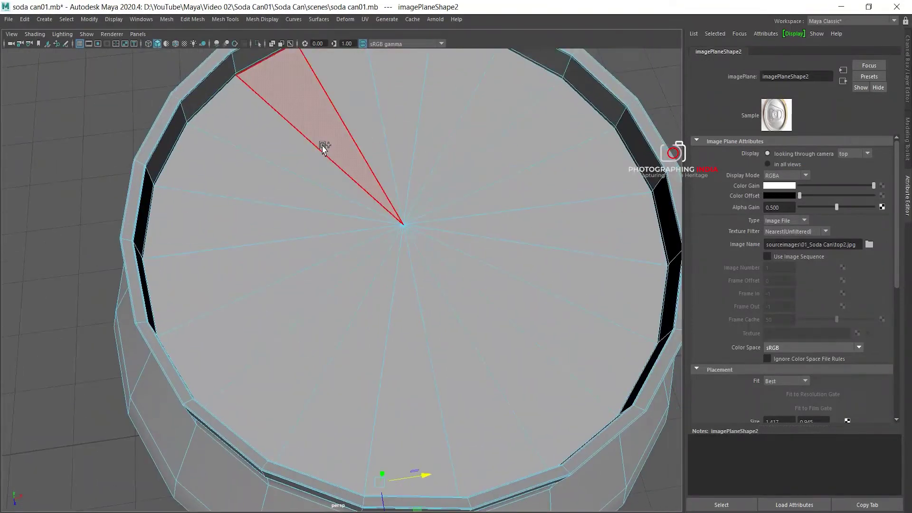
pyautogui.click(354, 144)
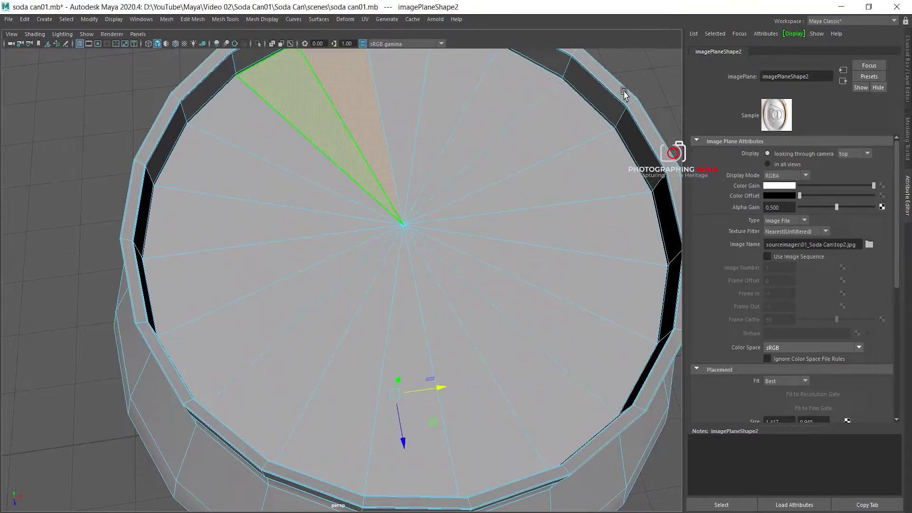
pyautogui.moveTo(393, 157)
pyautogui.mouseDown()
pyautogui.moveTo(451, 223)
pyautogui.moveTo(411, 276)
pyautogui.moveTo(347, 217)
pyautogui.moveTo(351, 193)
pyautogui.mouseUp()
pyautogui.moveTo(497, 230)
pyautogui.keyDown('alt'); pyautogui.mouseDown()
pyautogui.moveTo(407, 202)
pyautogui.moveTo(303, 244)
pyautogui.mouseUp(); pyautogui.keyUp('alt')
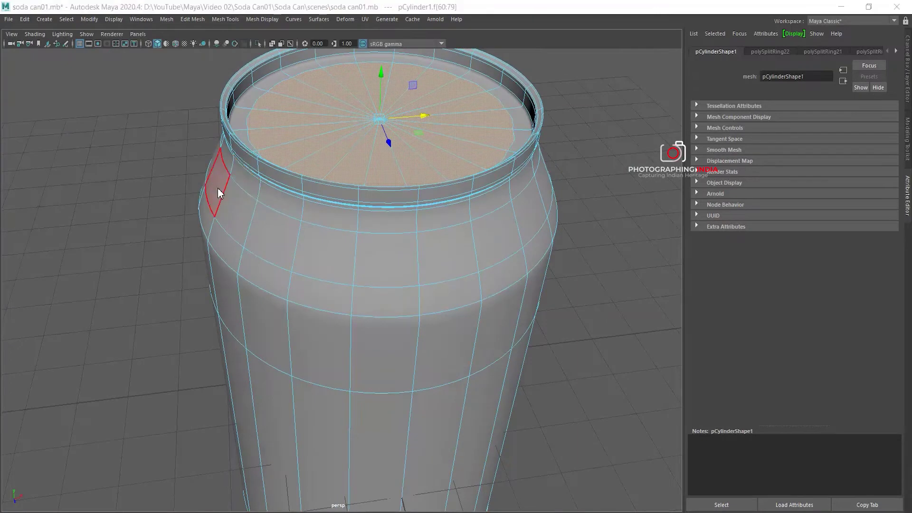
# Orbit and zoom around the lid in low-poly display (1) to check the selected cap faces.
pyautogui.press('space')
pyautogui.scroll(3, 212, 135)
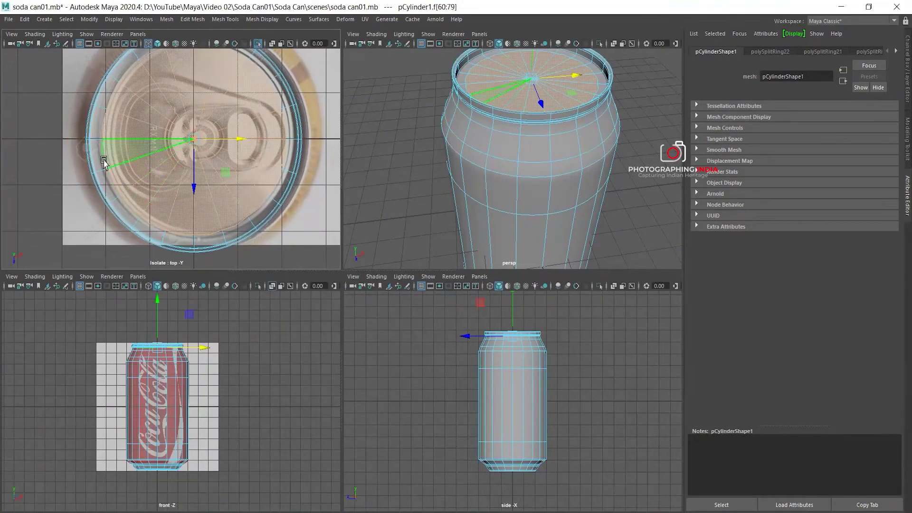
pyautogui.keyDown('alt'); pyautogui.moveTo(517, 125); pyautogui.dragTo(523, 176); pyautogui.keyUp('alt')
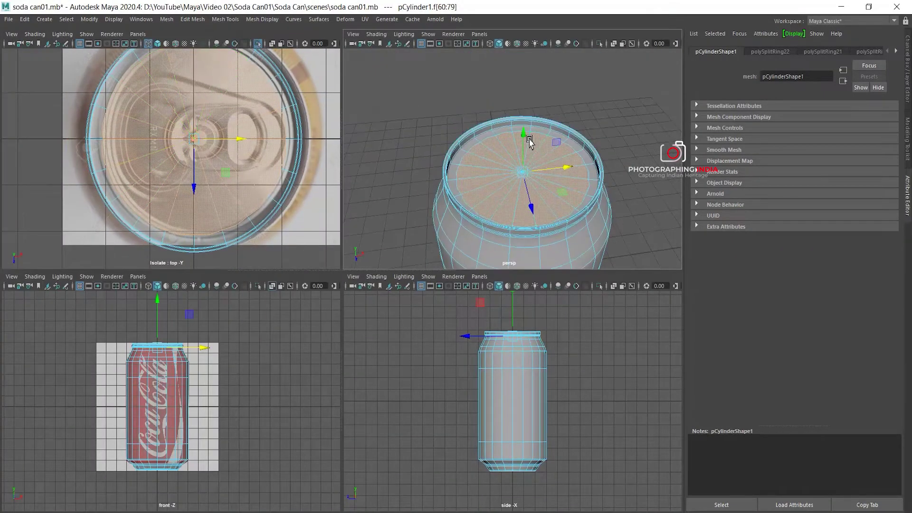
pyautogui.press('space')
pyautogui.moveTo(523, 134)
pyautogui.keyDown('alt'); pyautogui.mouseDown()
pyautogui.moveTo(438, 173)
pyautogui.moveTo(414, 210)
pyautogui.moveTo(414, 227)
pyautogui.mouseUp(); pyautogui.keyUp('alt')
pyautogui.scroll(3, 369, 252)
pyautogui.scroll(1, 369, 252)
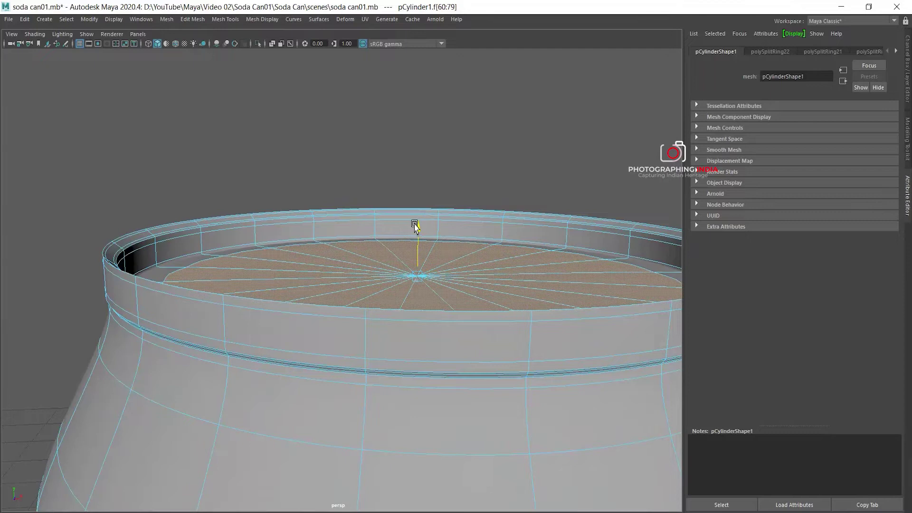
pyautogui.press('1')
pyautogui.moveTo(470, 228)
pyautogui.keyDown('alt'); pyautogui.mouseDown()
pyautogui.moveTo(394, 264)
pyautogui.moveTo(432, 265)
pyautogui.mouseUp(); pyautogui.keyUp('alt')
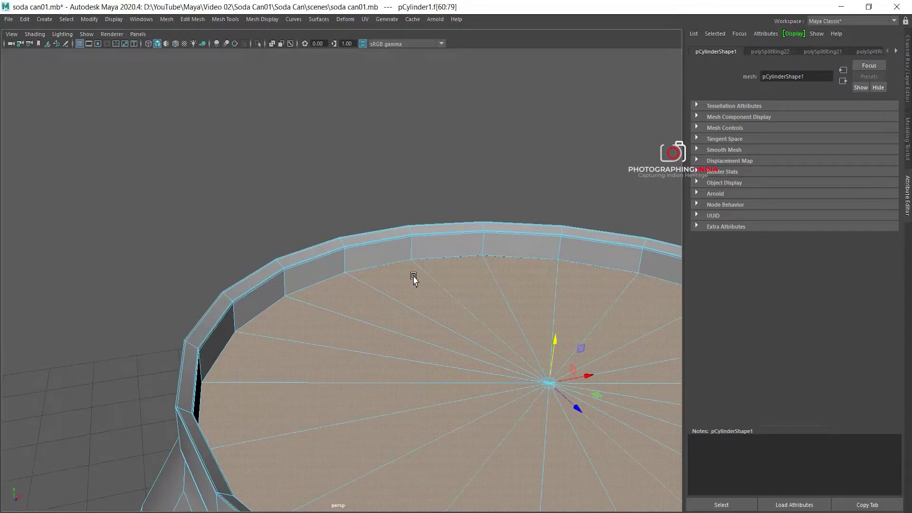
pyautogui.keyDown('alt'); pyautogui.moveTo(413, 280); pyautogui.dragTo(391, 237); pyautogui.keyUp('alt')
pyautogui.scroll(-2, 485, 286)
pyautogui.scroll(-1, 489, 285)
pyautogui.scroll(1, 411, 291)
pyautogui.scroll(2, 379, 275)
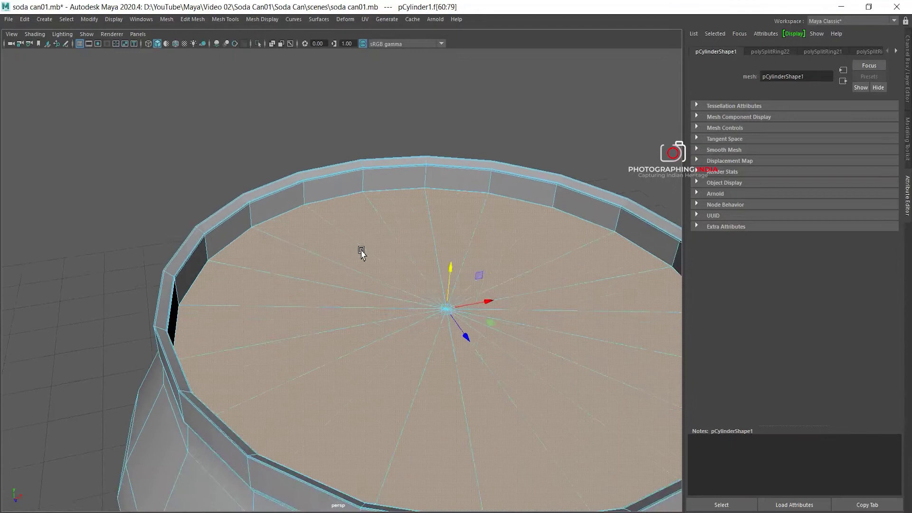
pyautogui.scroll(2, 351, 281)
pyautogui.scroll(-1, 413, 285)
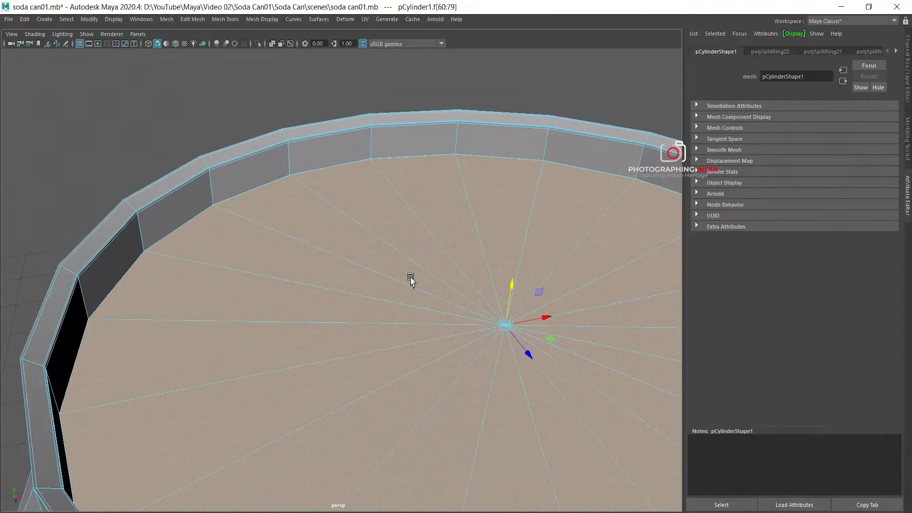
pyautogui.scroll(-2, 461, 285)
pyautogui.scroll(-1, 413, 237)
pyautogui.scroll(1, 370, 213)
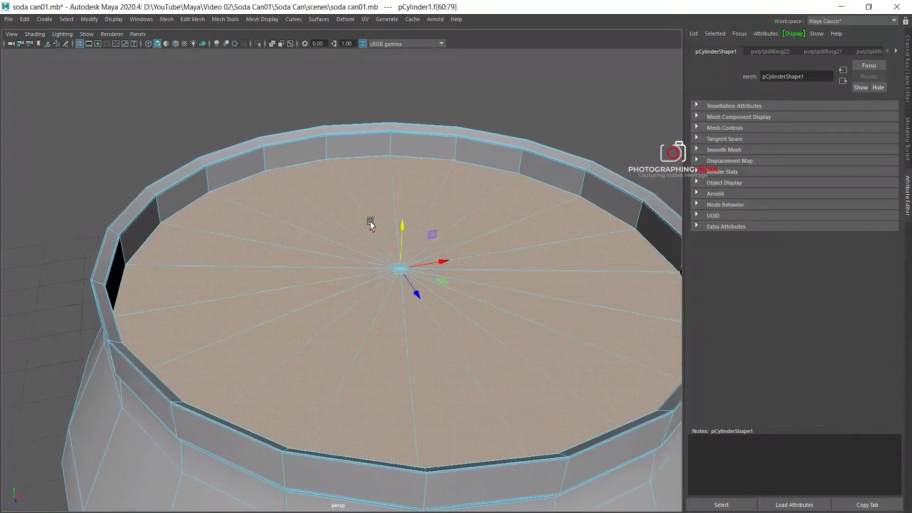
pyautogui.scroll(-1, 370, 221)
# Turn on smooth preview (3) while keeping the 20 top-cap faces selected in face mode.
pyautogui.press('F10')
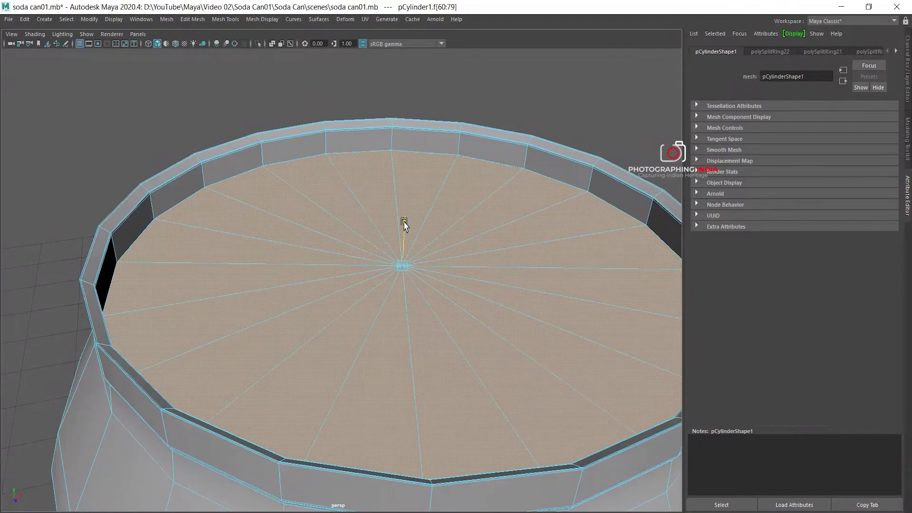
pyautogui.press('3')
pyautogui.press('F11')
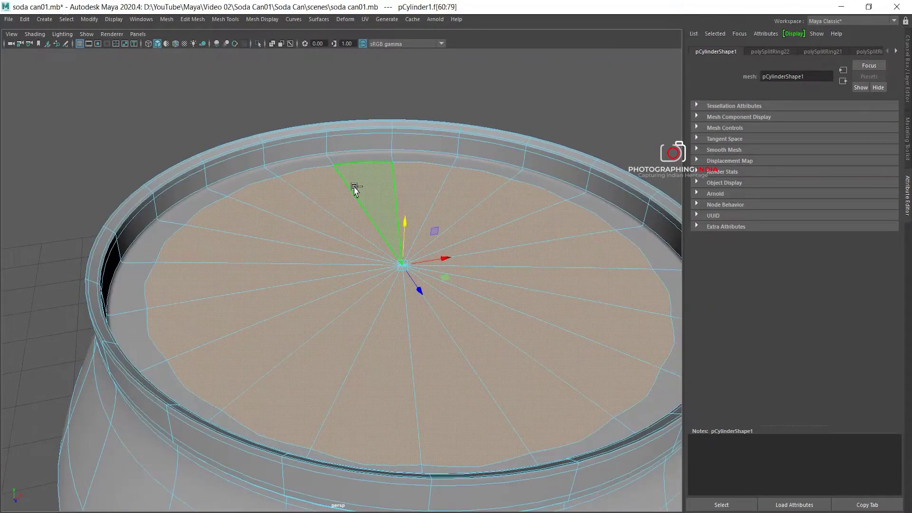
pyautogui.keyDown('shift'); pyautogui.rightClick(355, 188); pyautogui.keyUp('shift')
# Extrude the top-cap faces via Edit Mesh > Extrude and nudge the cap's height in low-poly display.
pyautogui.click(193, 19)
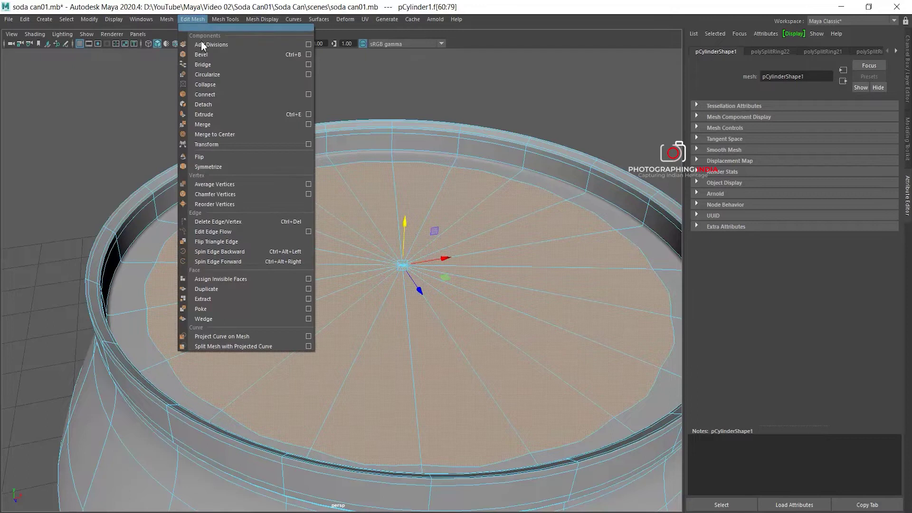
pyautogui.click(210, 114)
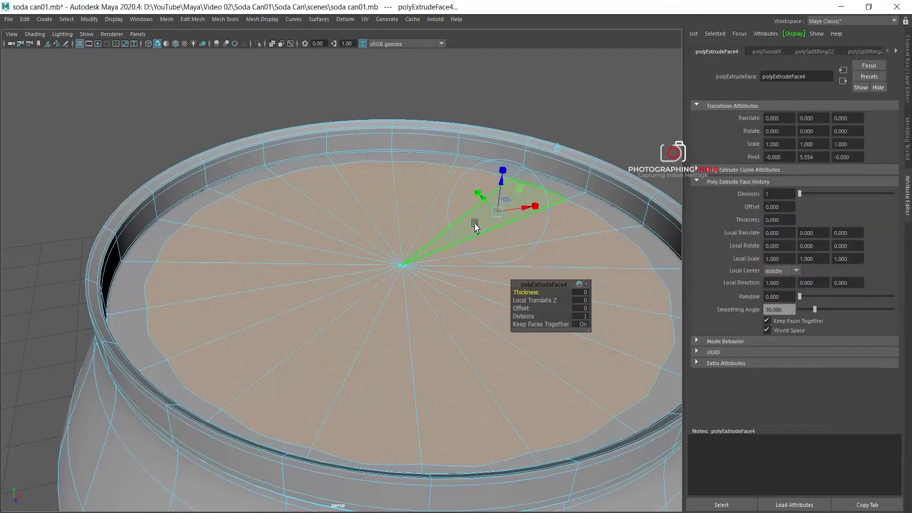
pyautogui.press('1')
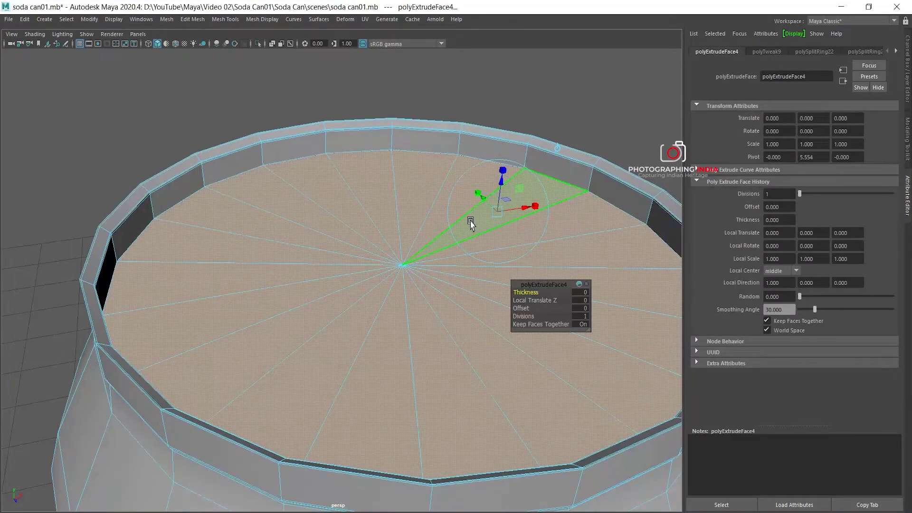
pyautogui.moveTo(475, 226); pyautogui.dragTo(407, 260)
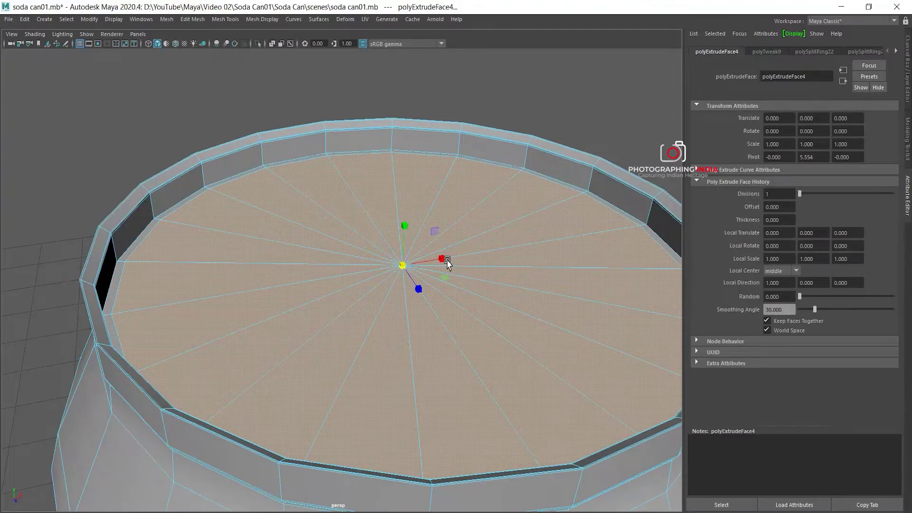
pyautogui.scroll(-3, 442, 257)
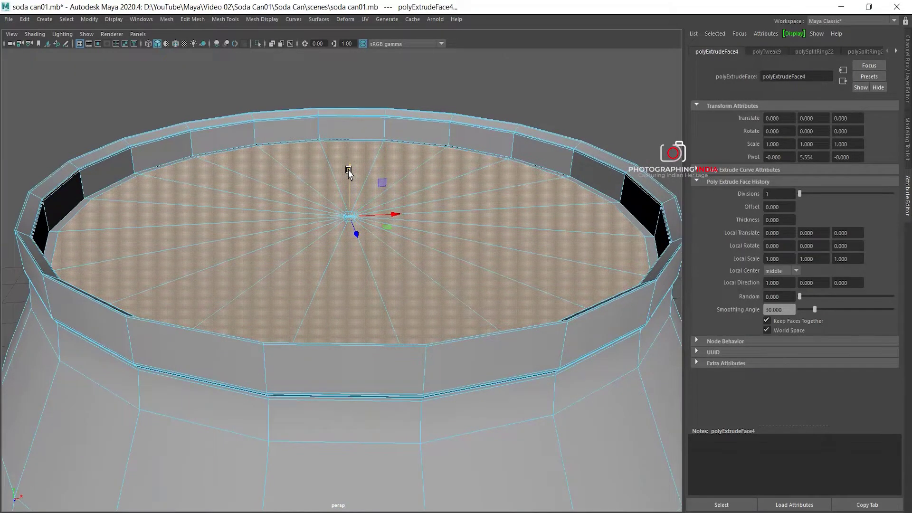
pyautogui.moveTo(348, 173); pyautogui.dragTo(347, 172)
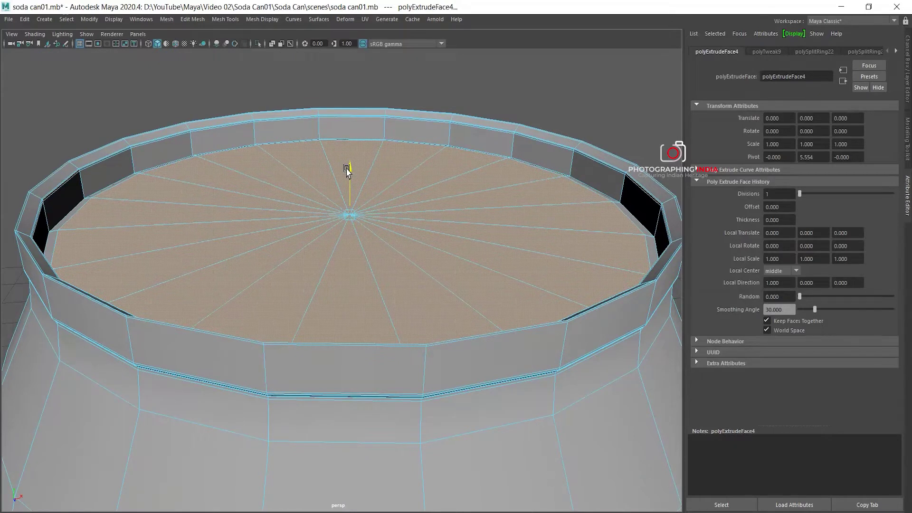
pyautogui.moveTo(347, 170); pyautogui.dragTo(346, 171)
pyautogui.moveTo(351, 216); pyautogui.dragTo(354, 217)
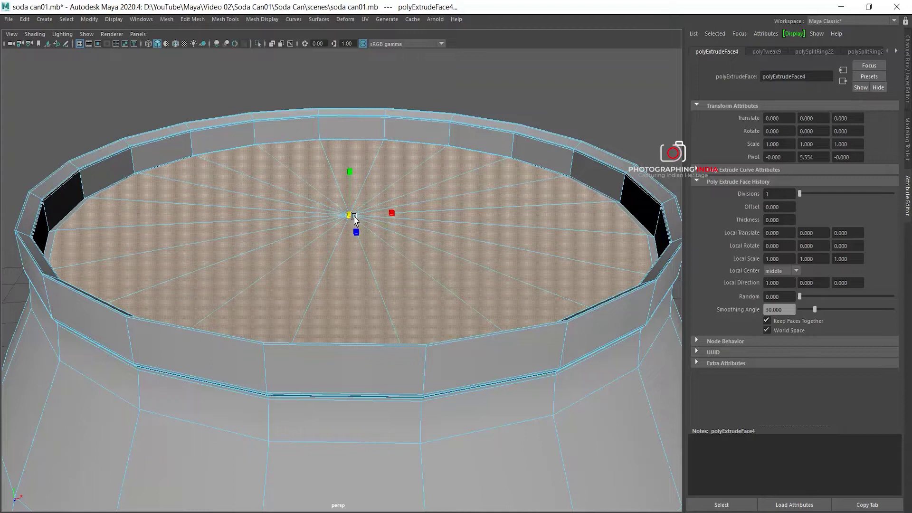
# Extrude the lid faces again with Extrude Face and scale them inward toward the centre.
pyautogui.press('space')
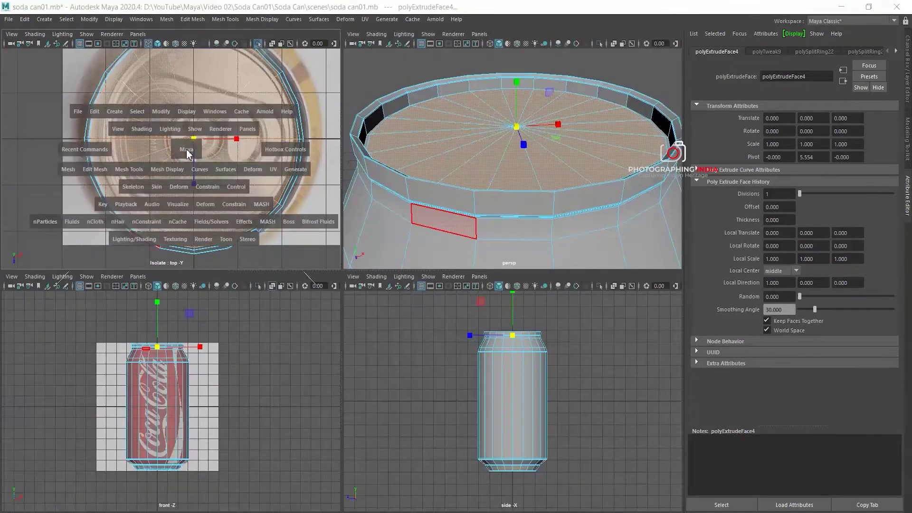
pyautogui.press('space')
pyautogui.scroll(1, 216, 149)
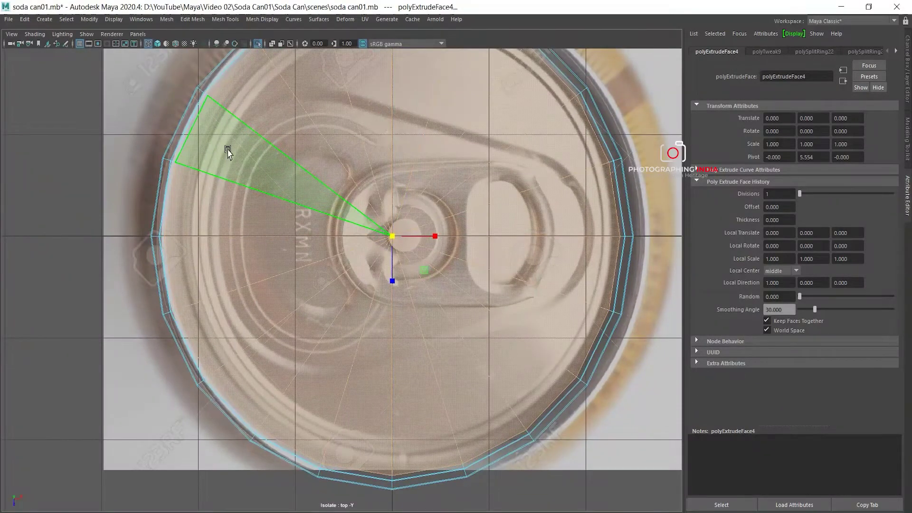
pyautogui.moveTo(200, 138); pyautogui.dragTo(486, 147)
pyautogui.press('space')
pyautogui.press('space')
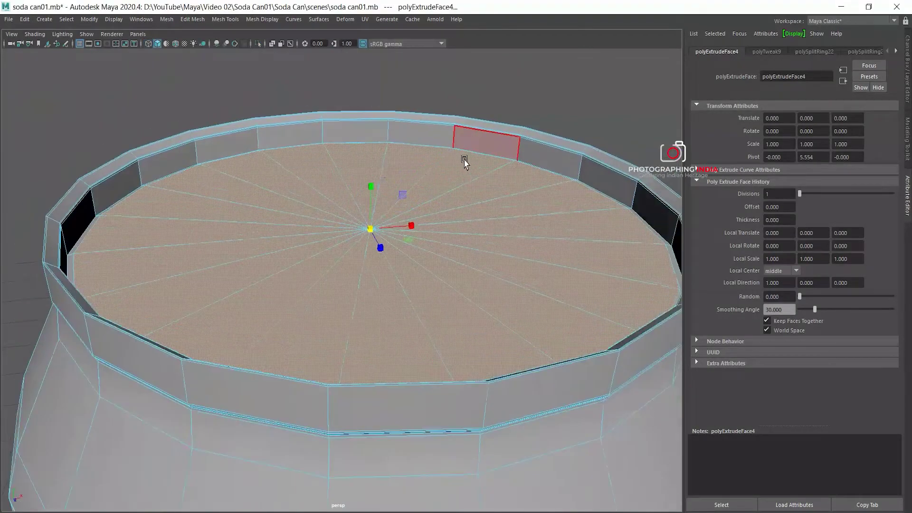
pyautogui.keyDown('alt'); pyautogui.moveTo(407, 142); pyautogui.dragTo(299, 189); pyautogui.keyUp('alt')
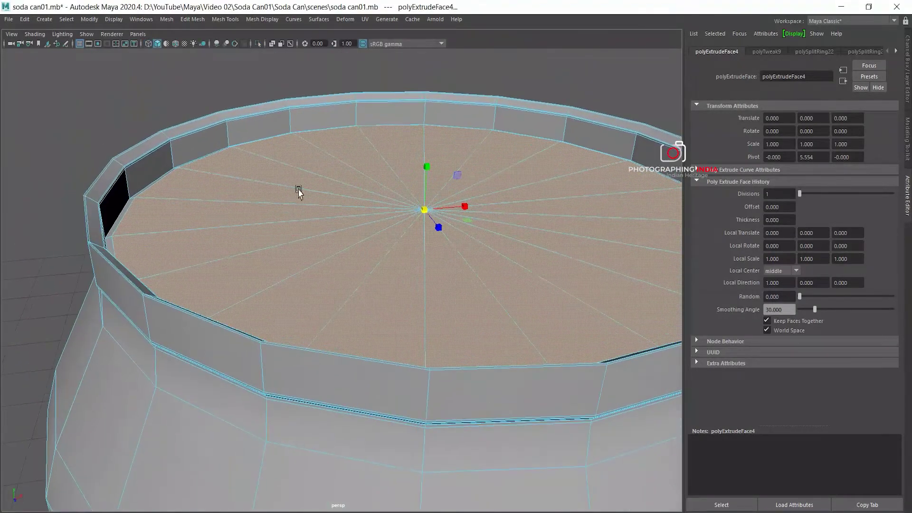
pyautogui.keyDown('shift'); pyautogui.rightClick(381, 163); pyautogui.keyUp('shift')
pyautogui.click(378, 189)
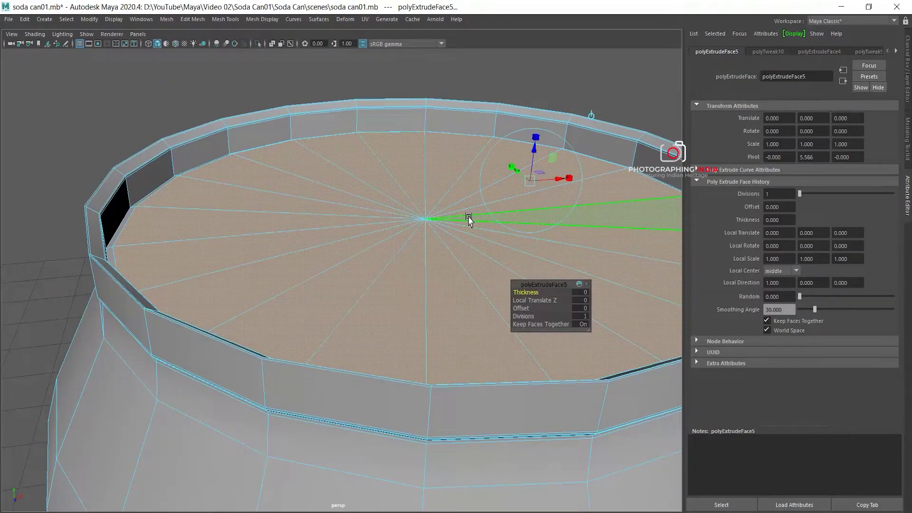
pyautogui.click(436, 190)
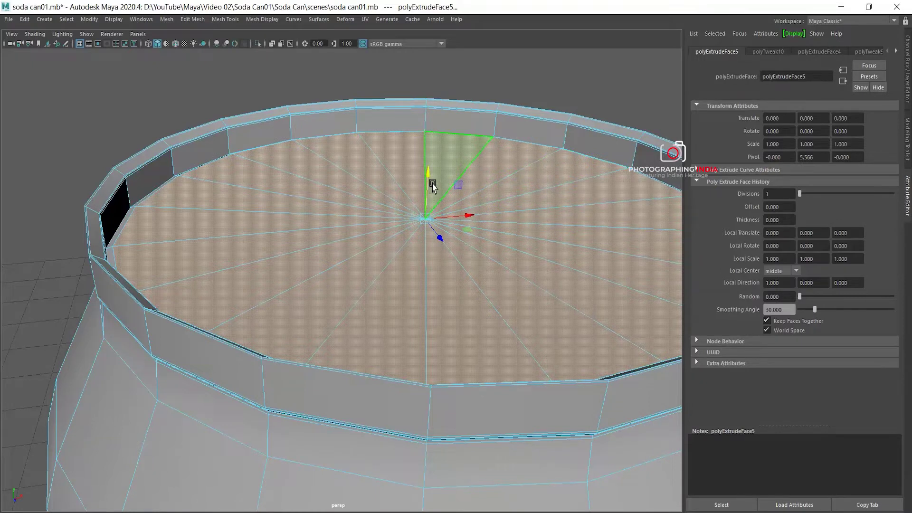
pyautogui.press('r')
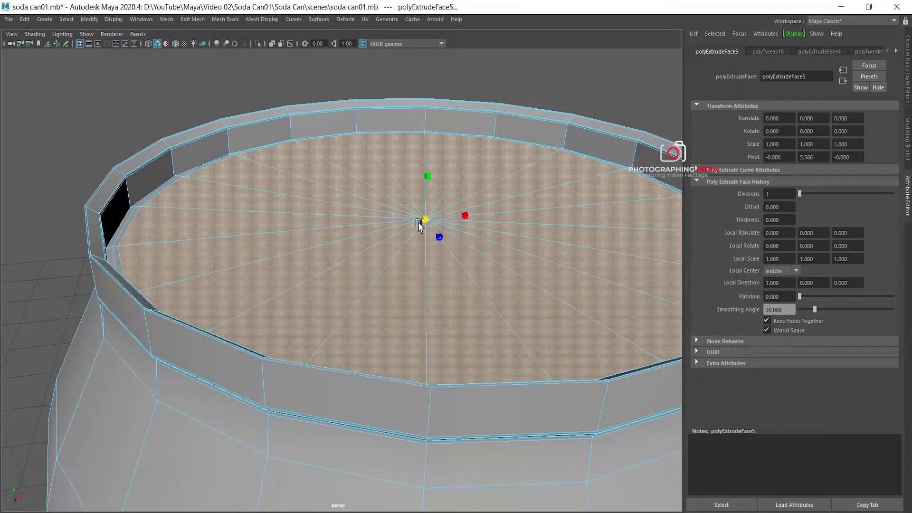
pyautogui.moveTo(421, 225); pyautogui.dragTo(425, 182)
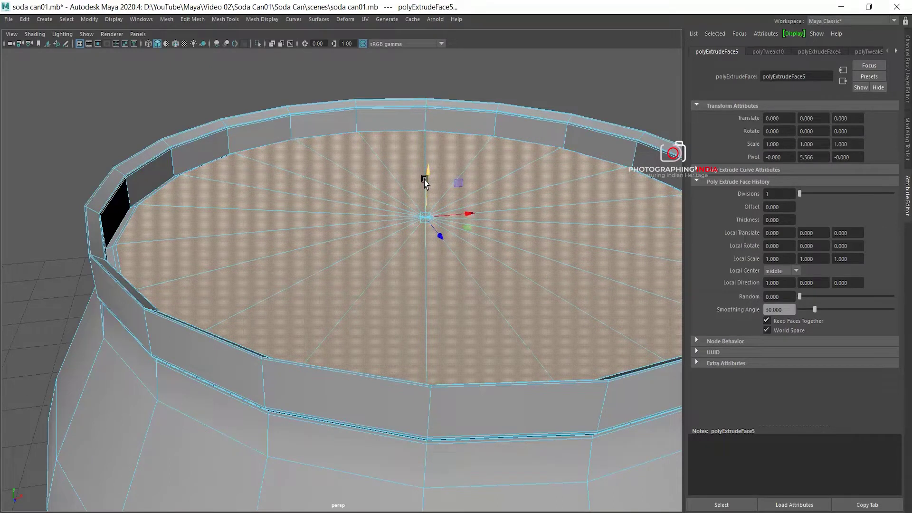
# Undo that shrink, then re-extrude the cap faces and scale them slightly inward.
pyautogui.scroll(-2, 425, 181)
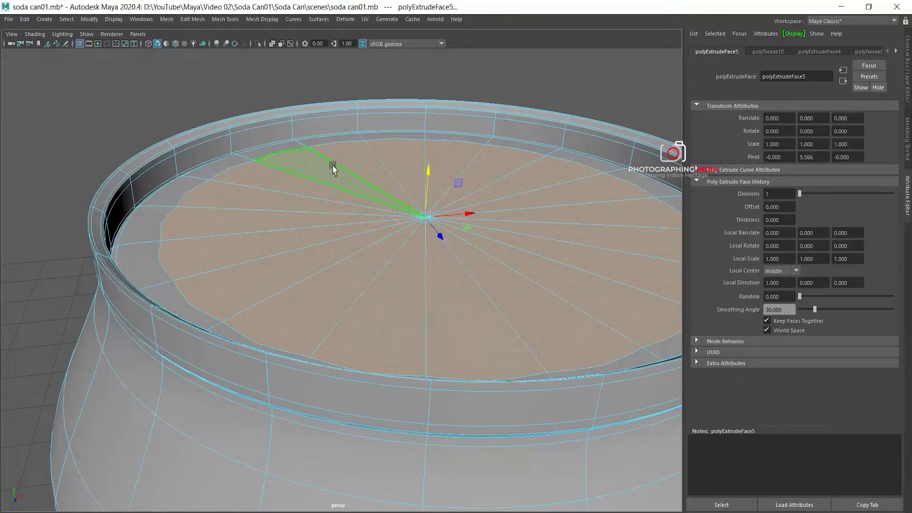
pyautogui.scroll(5, 342, 185)
pyautogui.hotkey('ctrl', 'z')
pyautogui.moveTo(458, 150); pyautogui.dragTo(455, 153)
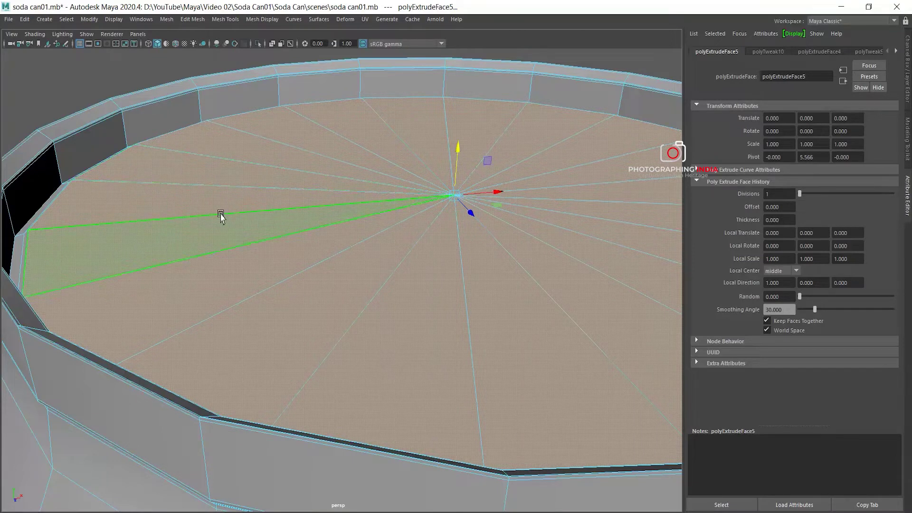
pyautogui.keyDown('shift'); pyautogui.moveTo(280, 170); pyautogui.dragTo(279, 179, button='right'); pyautogui.keyUp('shift')
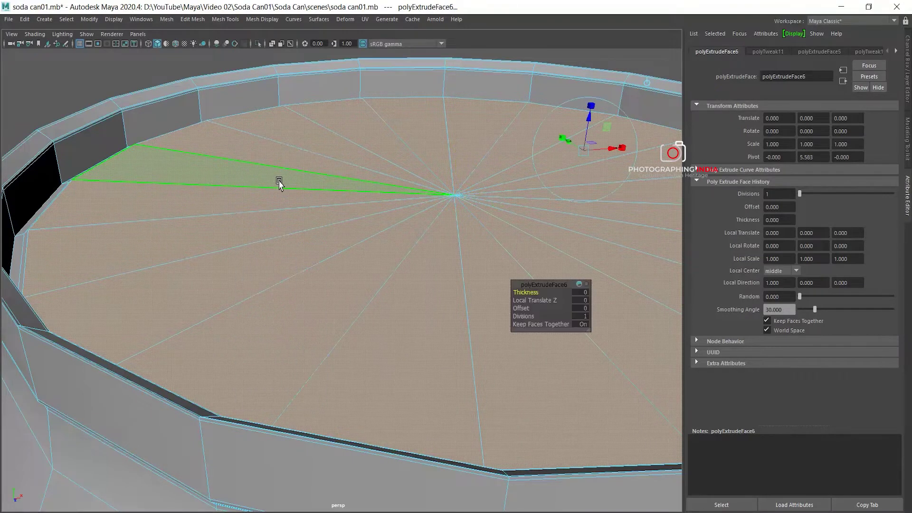
pyautogui.press('r')
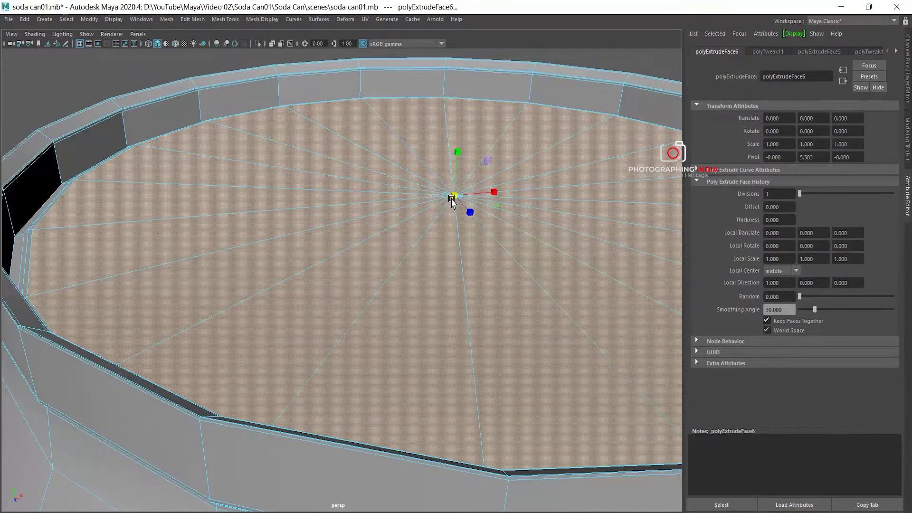
pyautogui.moveTo(449, 187); pyautogui.dragTo(459, 152)
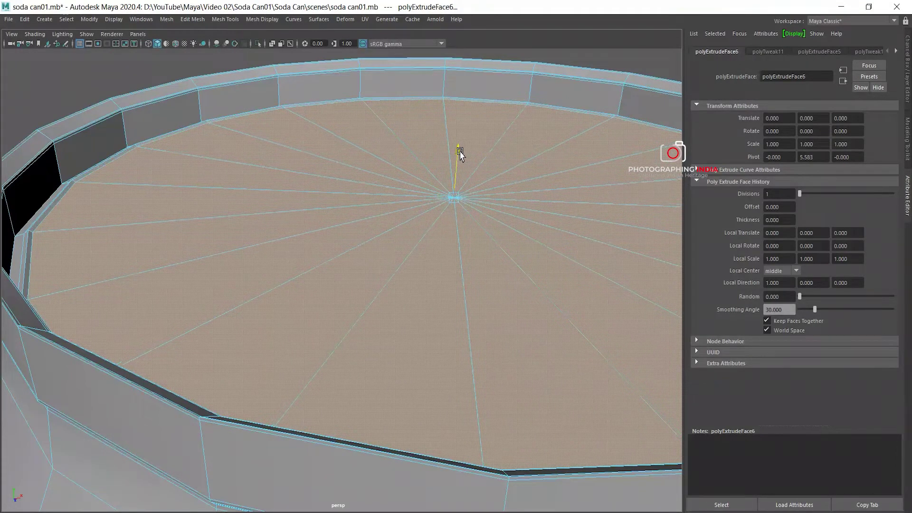
# Orbit around the rim, then extrude the cap faces again and scale them into a thin ring.
pyautogui.scroll(-3, 381, 203)
pyautogui.keyDown('alt'); pyautogui.moveTo(381, 204); pyautogui.dragTo(393, 204); pyautogui.keyUp('alt')
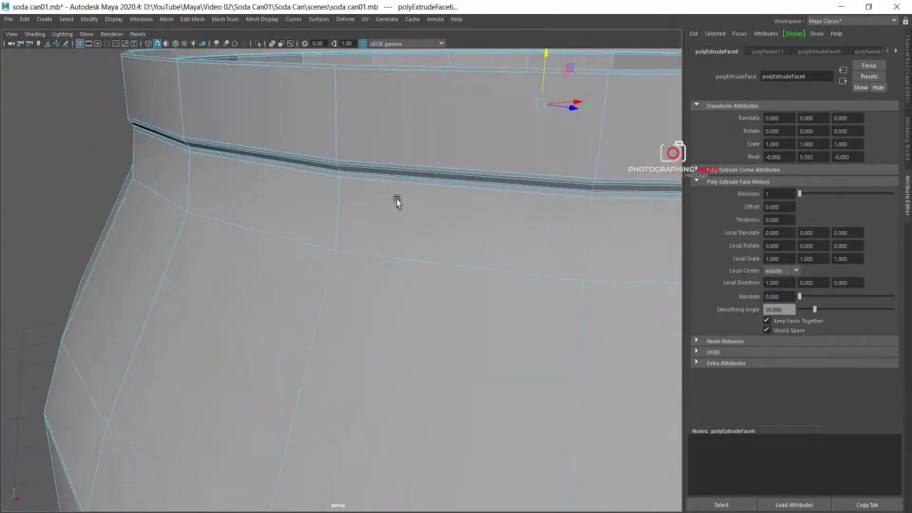
pyautogui.scroll(3, 323, 189)
pyautogui.moveTo(322, 189)
pyautogui.keyDown('alt'); pyautogui.mouseDown()
pyautogui.moveTo(301, 223)
pyautogui.moveTo(322, 189)
pyautogui.moveTo(309, 206)
pyautogui.moveTo(404, 189)
pyautogui.mouseUp(); pyautogui.keyUp('alt')
pyautogui.scroll(3, 325, 209)
pyautogui.scroll(-2, 456, 193)
pyautogui.scroll(-2, 492, 236)
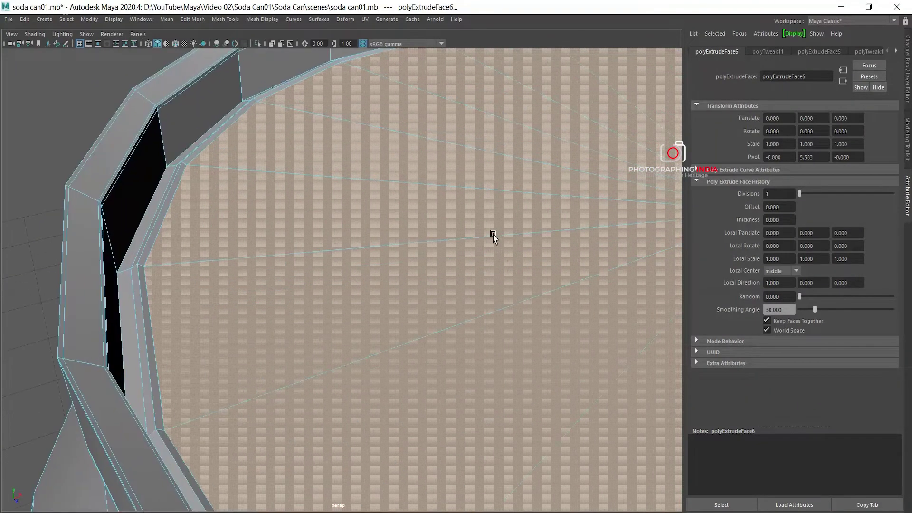
pyautogui.keyDown('alt'); pyautogui.moveTo(492, 236); pyautogui.dragTo(474, 177); pyautogui.keyUp('alt')
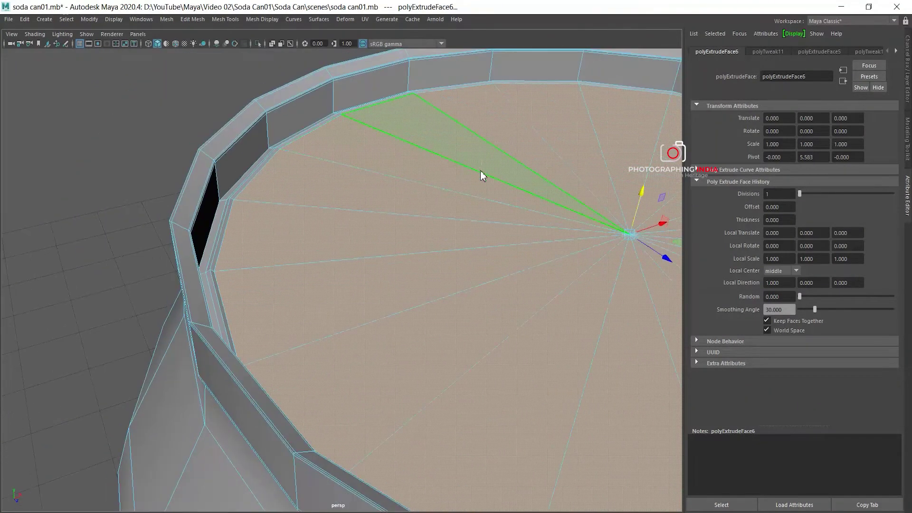
pyautogui.keyDown('shift'); pyautogui.moveTo(481, 176); pyautogui.dragTo(478, 169, button='right'); pyautogui.keyUp('shift')
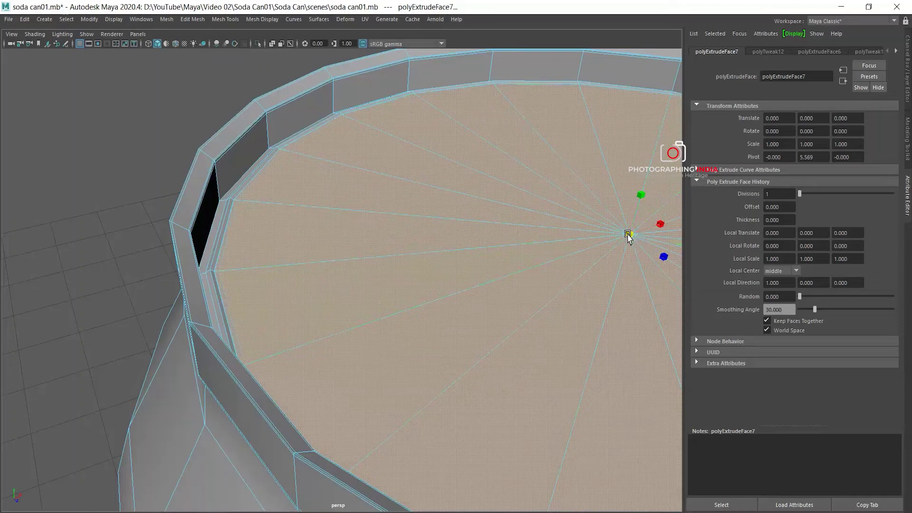
pyautogui.moveTo(623, 235); pyautogui.dragTo(639, 193)
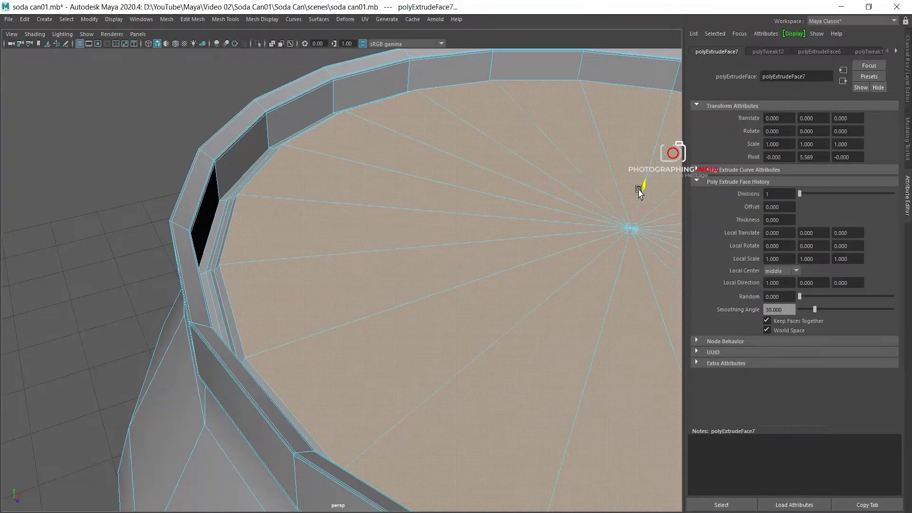
# Add another extrusion to the cap faces, scale it slightly inward, and inspect the rim.
pyautogui.keyDown('shift'); pyautogui.moveTo(515, 165); pyautogui.dragTo(491, 183, button='right'); pyautogui.keyUp('shift')
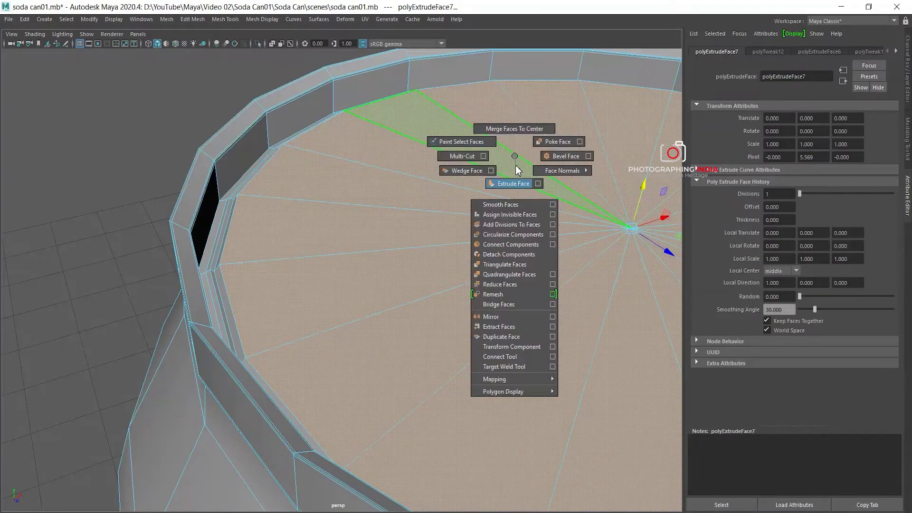
pyautogui.click(575, 252)
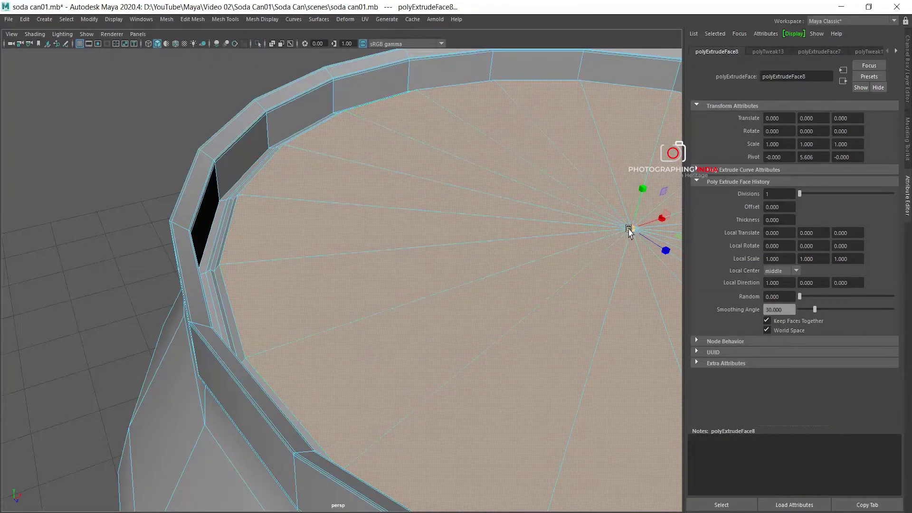
pyautogui.moveTo(630, 229)
pyautogui.mouseDown()
pyautogui.moveTo(623, 224)
pyautogui.moveTo(645, 188)
pyautogui.mouseUp()
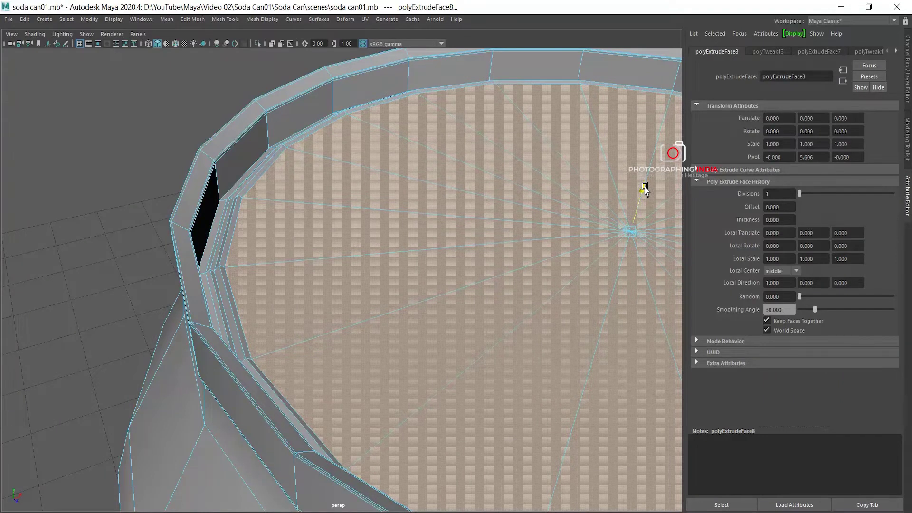
pyautogui.moveTo(644, 188); pyautogui.dragTo(501, 228)
pyautogui.moveTo(515, 270)
pyautogui.keyDown('alt'); pyautogui.mouseDown()
pyautogui.moveTo(500, 256)
pyautogui.moveTo(351, 251)
pyautogui.mouseUp(); pyautogui.keyUp('alt')
pyautogui.scroll(-3, 499, 255)
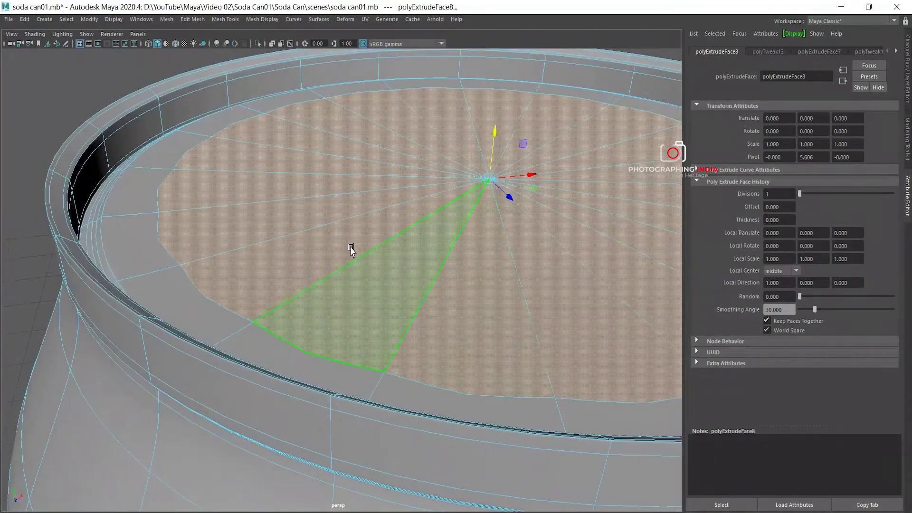
pyautogui.scroll(-3, 342, 249)
pyautogui.scroll(2, 265, 195)
pyautogui.scroll(2, 265, 195)
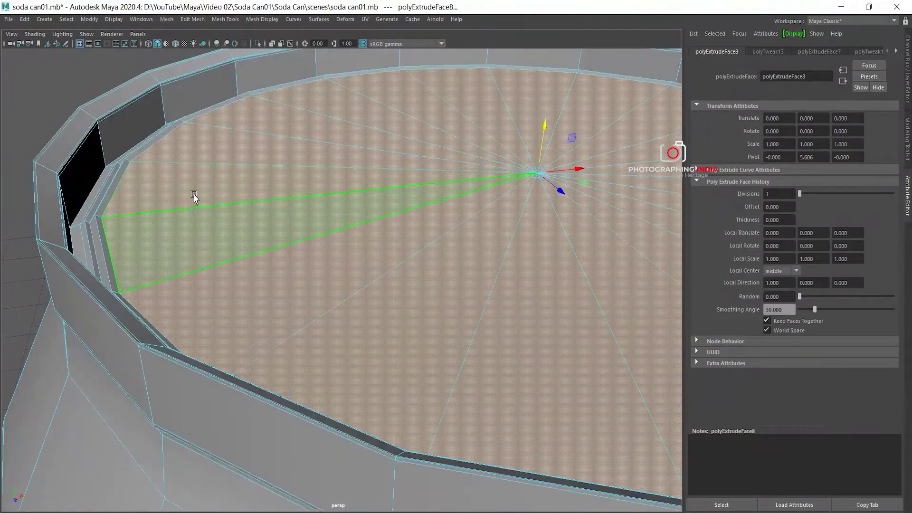
pyautogui.scroll(-2, 240, 220)
pyautogui.scroll(2, 251, 240)
pyautogui.scroll(2, 251, 226)
pyautogui.scroll(2, 254, 250)
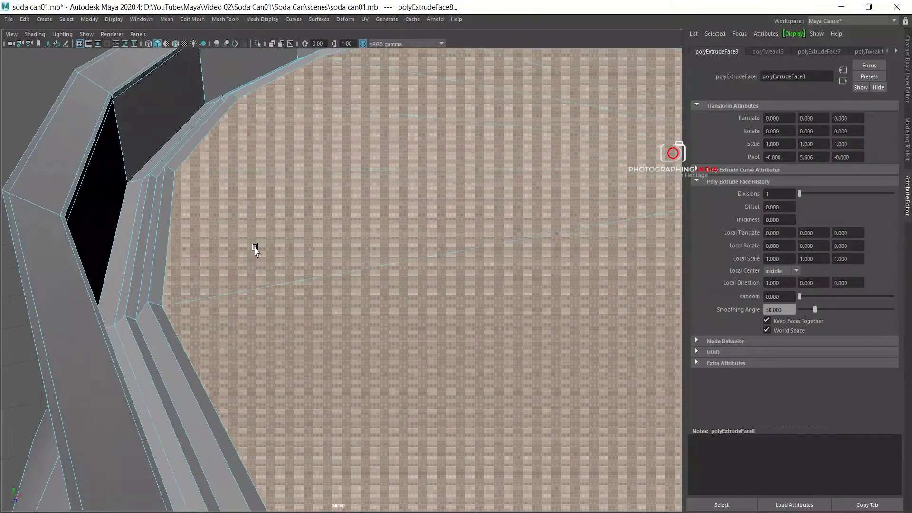
pyautogui.scroll(-1, 223, 238)
pyautogui.scroll(-1, 233, 233)
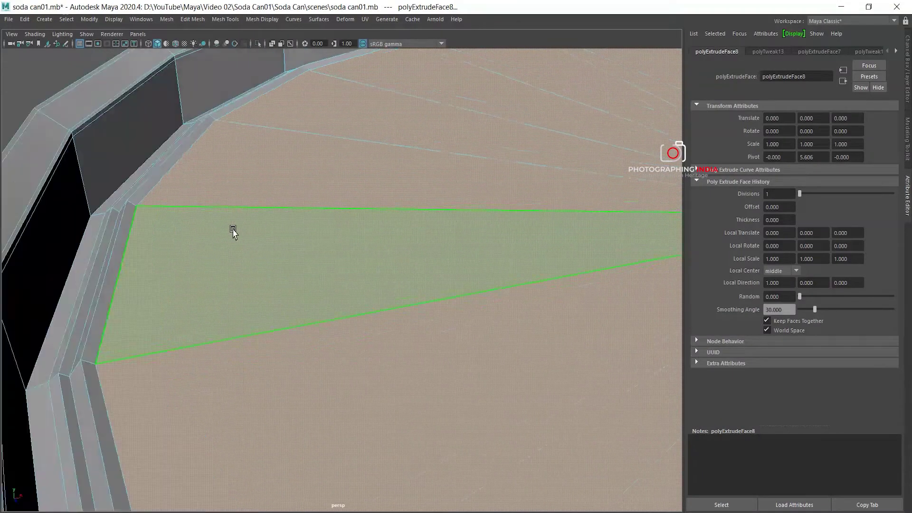
pyautogui.scroll(2, 257, 204)
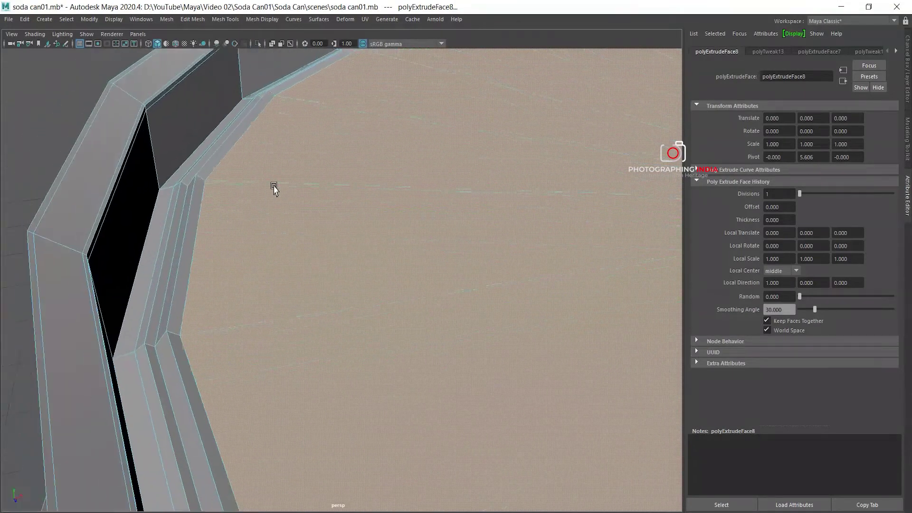
pyautogui.scroll(-1, 275, 180)
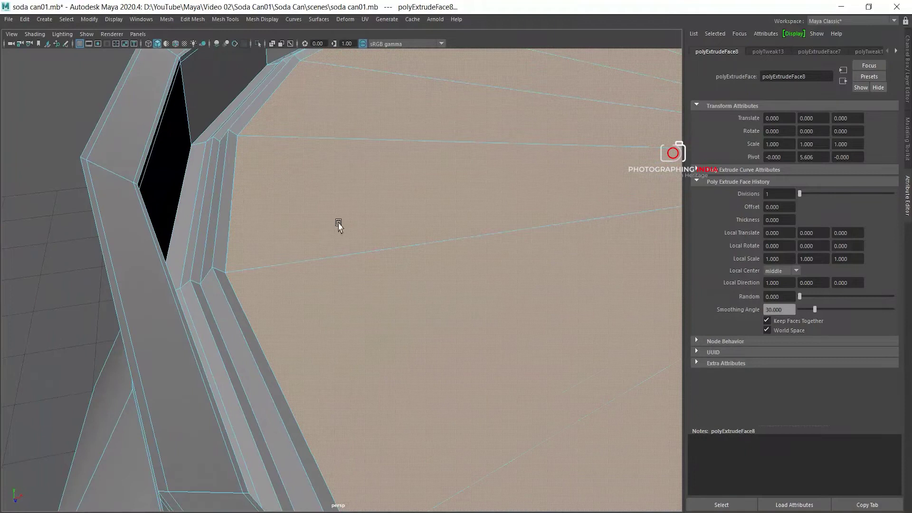
pyautogui.scroll(-1, 429, 251)
pyautogui.scroll(1, 441, 249)
pyautogui.scroll(1, 431, 243)
pyautogui.scroll(-1, 462, 270)
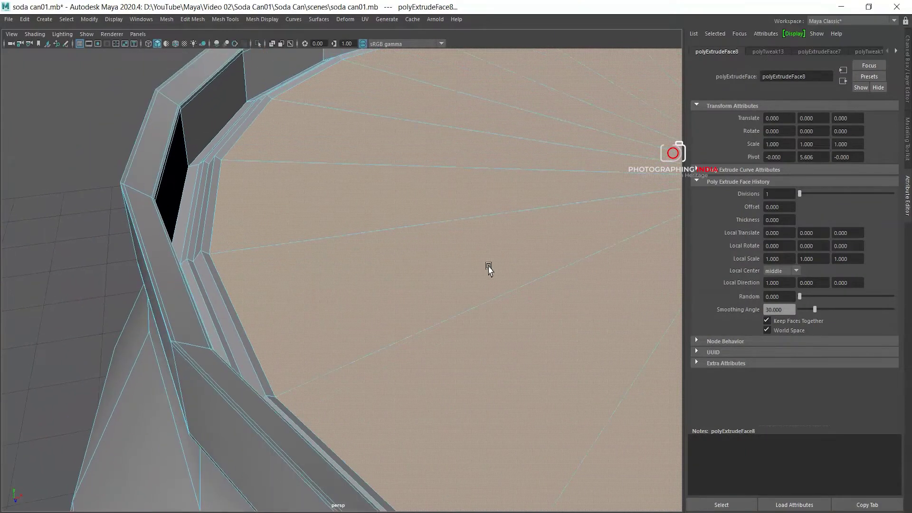
pyautogui.scroll(1, 479, 259)
pyautogui.scroll(1, 326, 232)
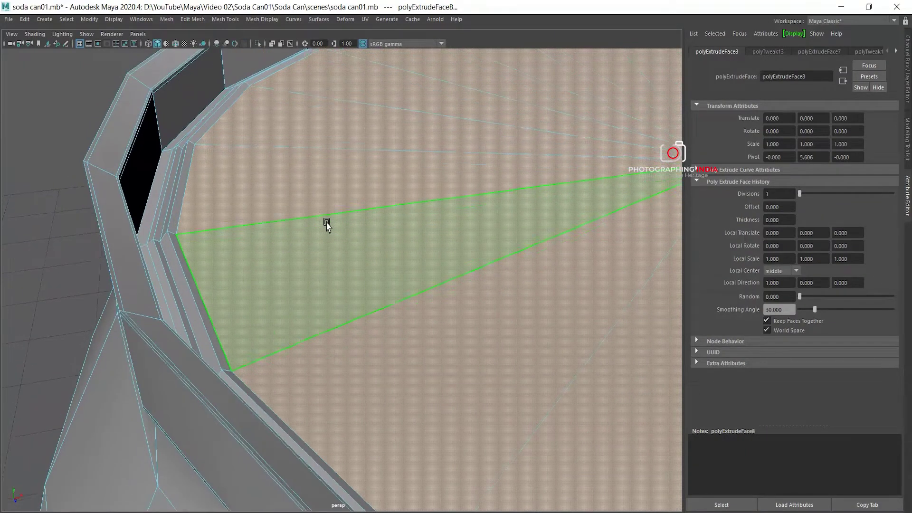
pyautogui.scroll(-1, 285, 228)
pyautogui.scroll(-1, 394, 261)
# Extrude the cap faces once more, check it in wireframe, and scale the extrusion slightly outward.
pyautogui.click(386, 161)
pyautogui.keyDown('shift'); pyautogui.moveTo(387, 173); pyautogui.dragTo(386, 198, button='right'); pyautogui.keyUp('shift')
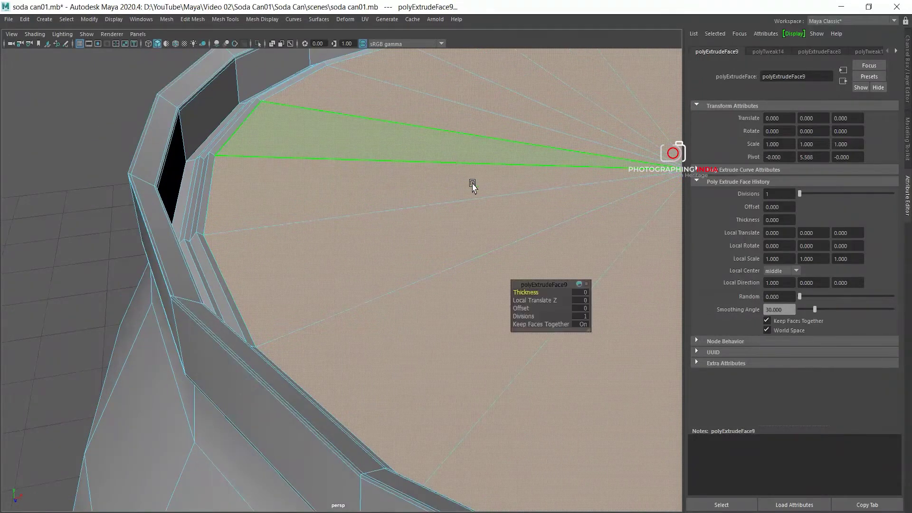
pyautogui.press('4')
pyautogui.click(604, 217)
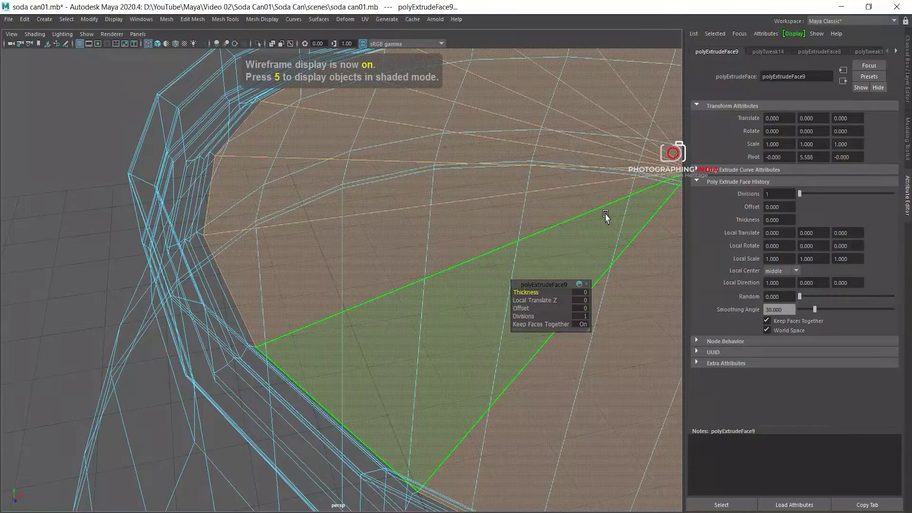
pyautogui.press('5')
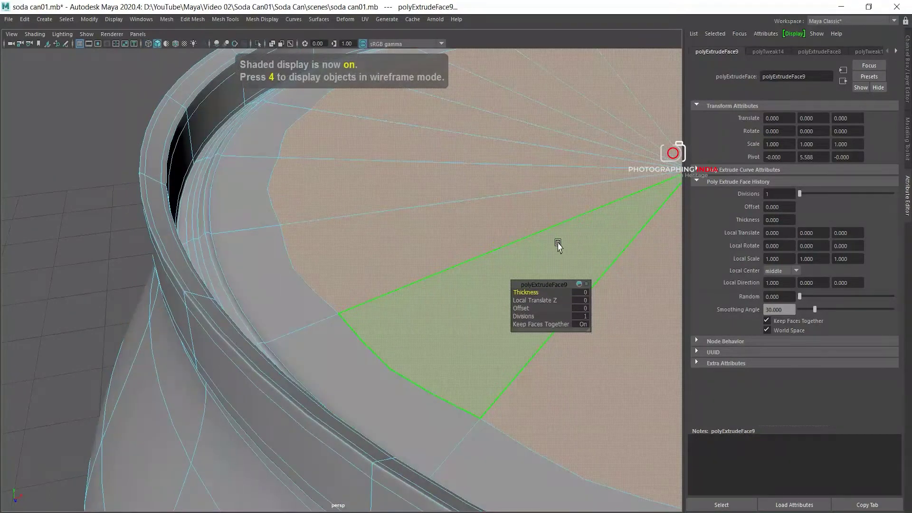
pyautogui.keyDown('alt'); pyautogui.moveTo(560, 241); pyautogui.dragTo(496, 237, button='middle'); pyautogui.keyUp('alt')
pyautogui.scroll(-3, 496, 236)
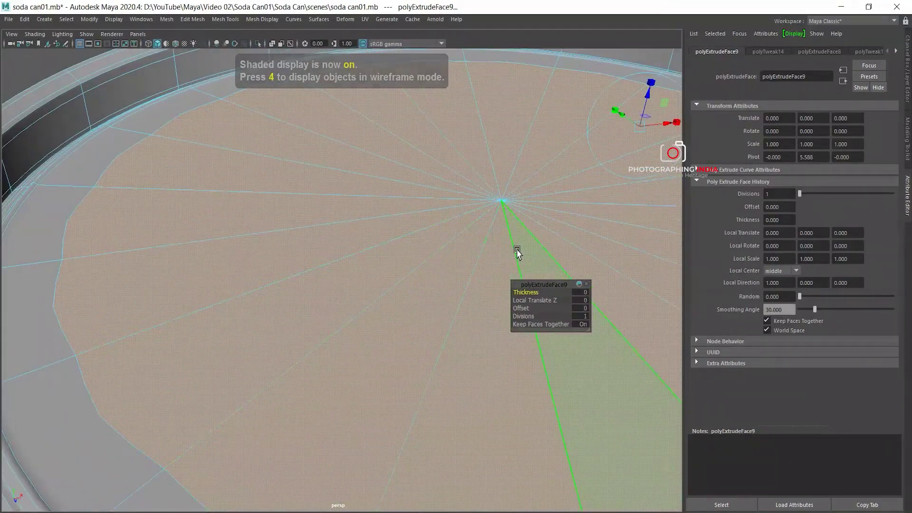
pyautogui.press('r')
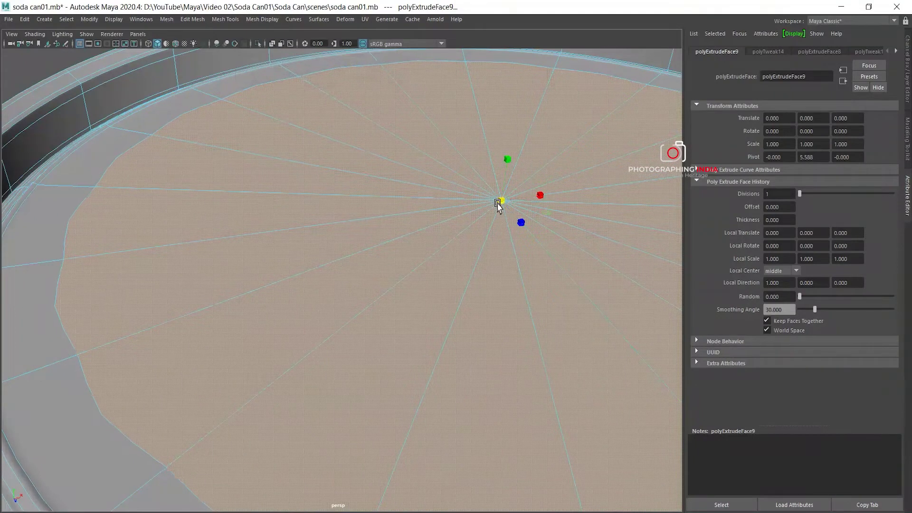
pyautogui.moveTo(491, 204); pyautogui.dragTo(506, 207)
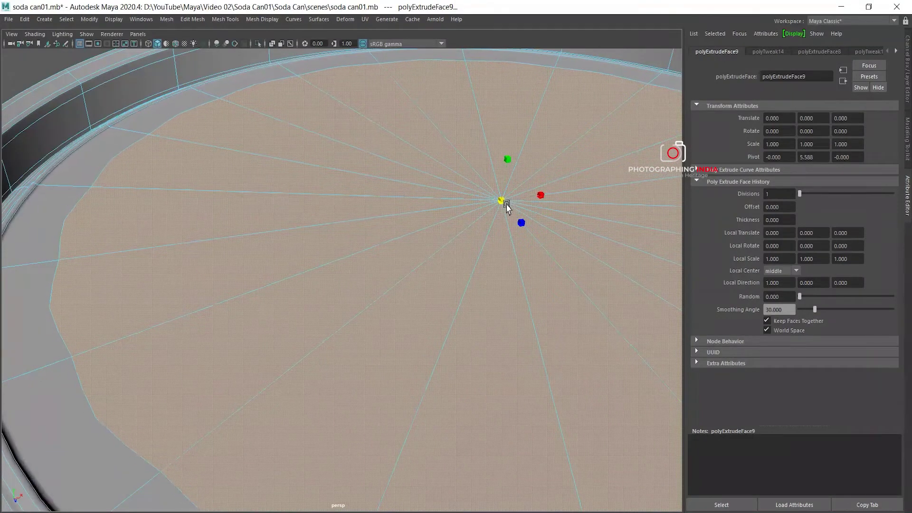
pyautogui.scroll(2, 399, 230)
pyautogui.scroll(3, 403, 228)
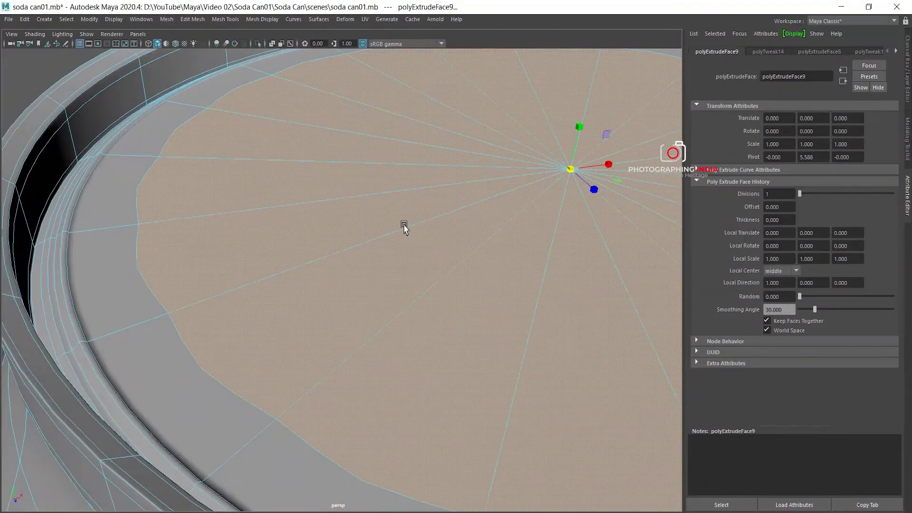
pyautogui.moveTo(569, 170)
pyautogui.mouseDown()
pyautogui.moveTo(576, 174)
pyautogui.moveTo(560, 174)
pyautogui.mouseUp()
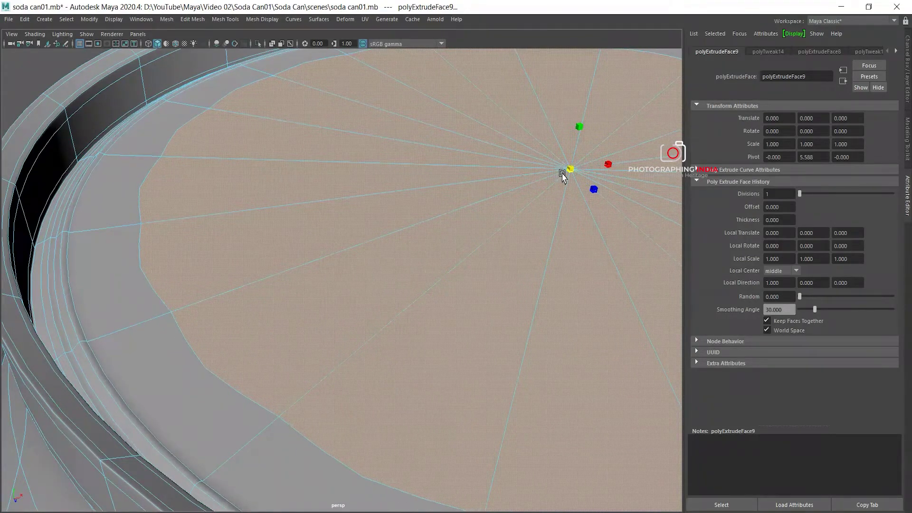
pyautogui.press('1')
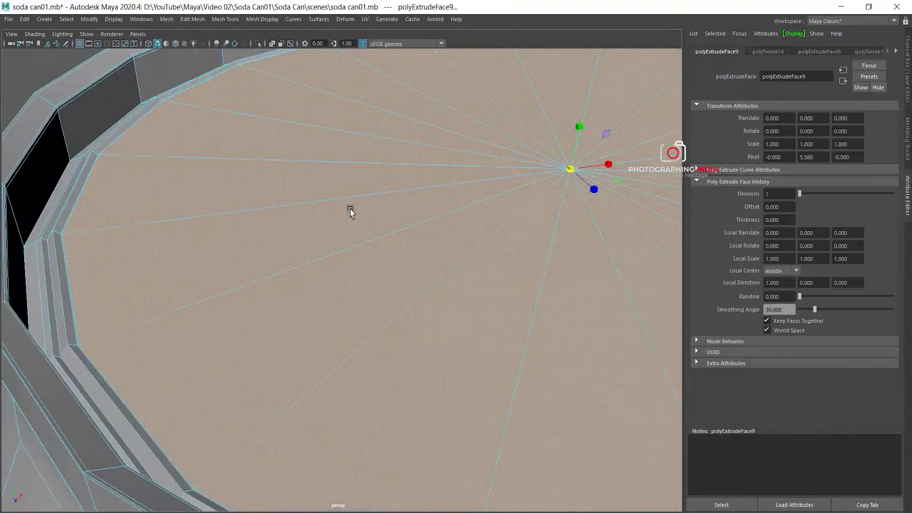
# Switch to object mode and select the whole can mesh pCylinder1, orbiting in on the rim.
pyautogui.moveTo(295, 202)
pyautogui.keyDown('alt'); pyautogui.mouseDown()
pyautogui.moveTo(301, 190)
pyautogui.moveTo(417, 198)
pyautogui.mouseUp(); pyautogui.keyUp('alt')
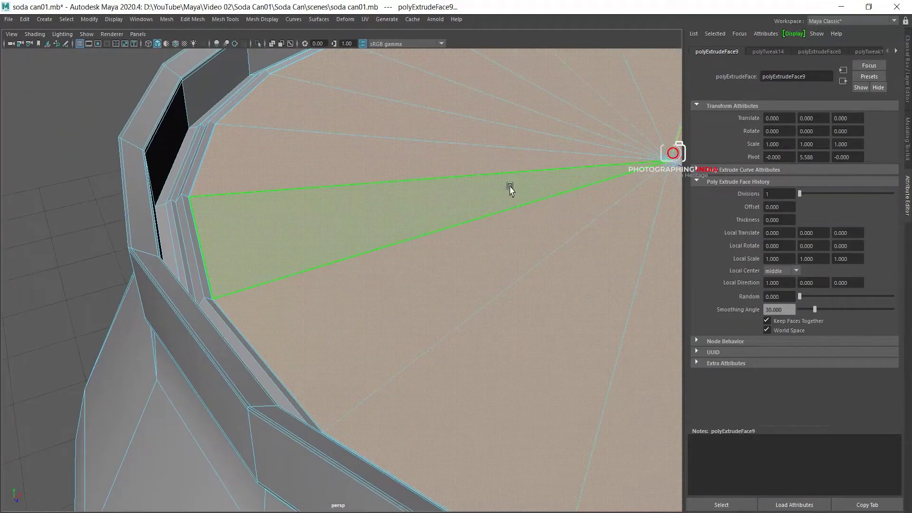
pyautogui.keyDown('alt'); pyautogui.moveTo(594, 193); pyautogui.dragTo(642, 131); pyautogui.keyUp('alt')
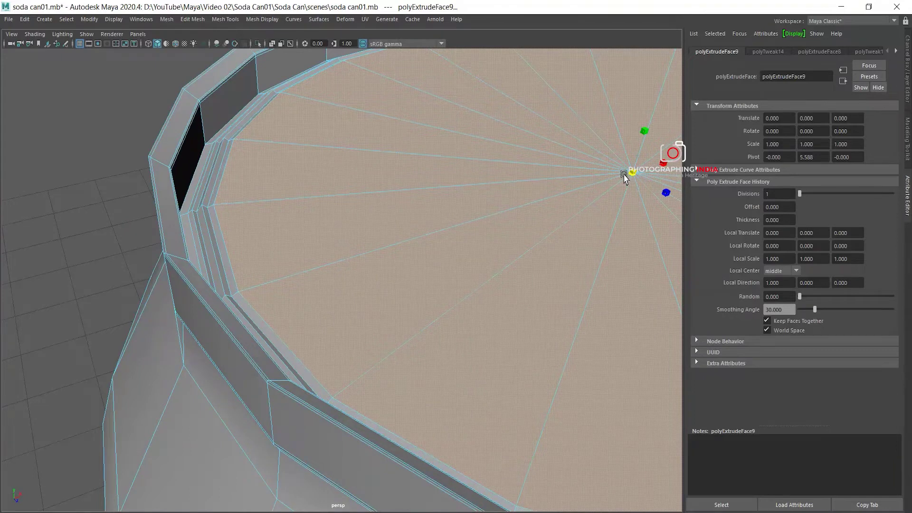
pyautogui.keyDown('alt'); pyautogui.moveTo(596, 202); pyautogui.dragTo(369, 162, button='right'); pyautogui.keyUp('alt')
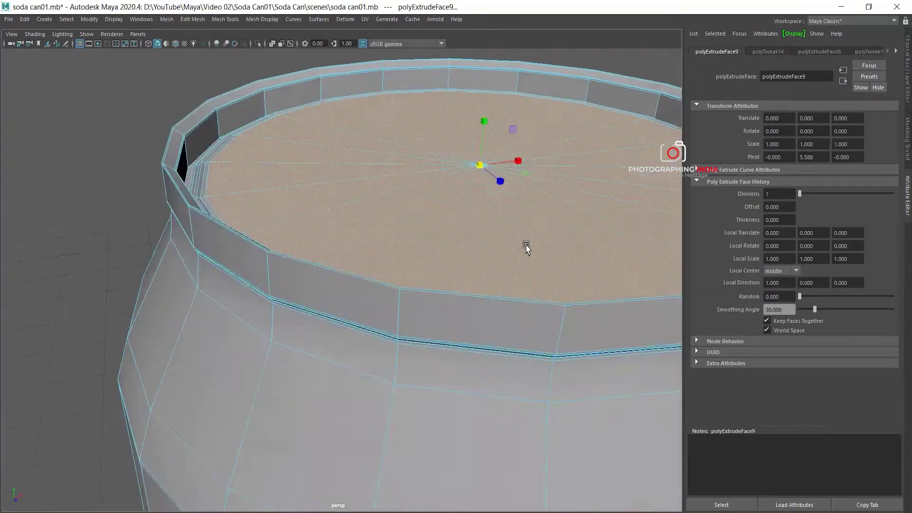
pyautogui.moveTo(447, 118); pyautogui.dragTo(553, 67, button='right')
pyautogui.click(566, 68)
pyautogui.moveTo(566, 69)
pyautogui.keyDown('alt'); pyautogui.mouseDown()
pyautogui.moveTo(391, 220)
pyautogui.moveTo(289, 234)
pyautogui.moveTo(291, 218)
pyautogui.moveTo(312, 229)
pyautogui.moveTo(296, 199)
pyautogui.mouseUp(); pyautogui.keyUp('alt')
pyautogui.click(289, 214)
pyautogui.keyDown('alt'); pyautogui.moveTo(296, 200); pyautogui.dragTo(318, 262, button='right'); pyautogui.keyUp('alt')
pyautogui.keyDown('alt'); pyautogui.moveTo(317, 263); pyautogui.dragTo(311, 238); pyautogui.keyUp('alt')
# Clear the selection and select the can mesh for edge-loop editing.
pyautogui.click(186, 22)
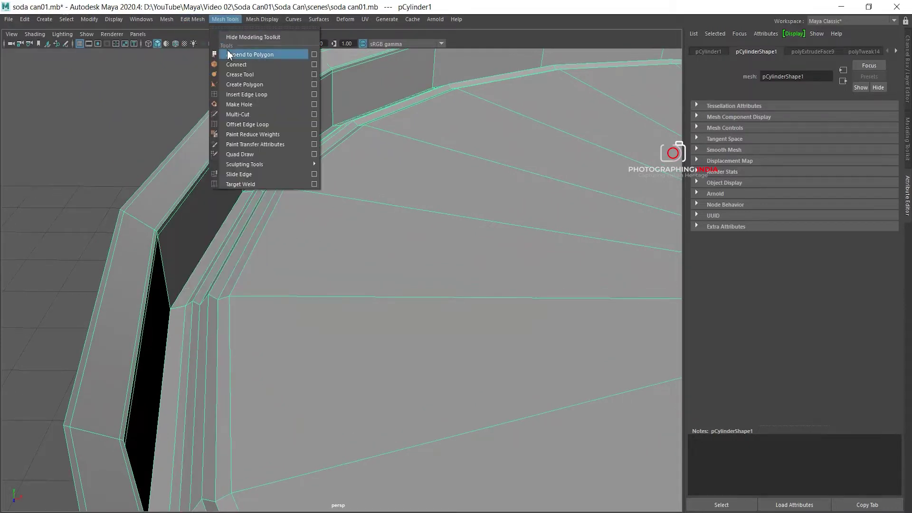
pyautogui.click(233, 103)
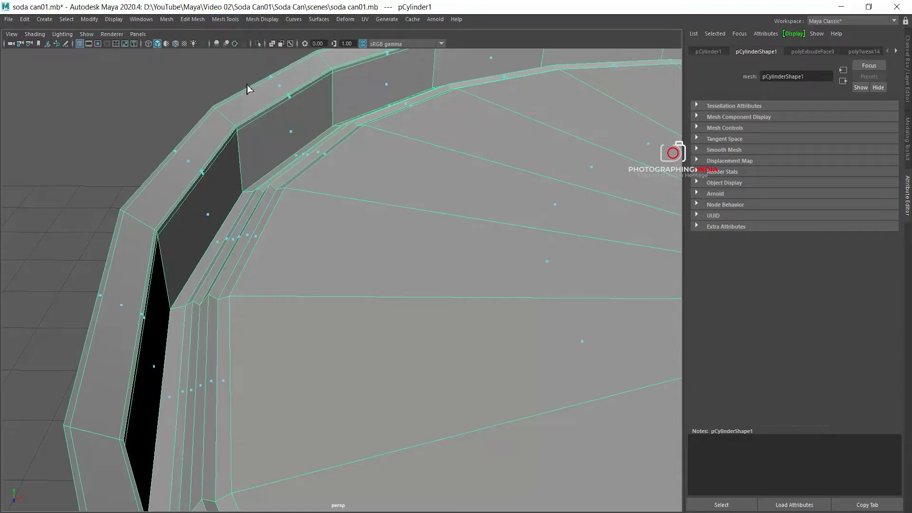
pyautogui.click(194, 75)
pyautogui.click(255, 102)
# Insert the first two edge loops along the dark rim face and rim groove.
pyautogui.click(224, 19)
pyautogui.click(235, 94)
pyautogui.scroll(2, 280, 147)
pyautogui.scroll(3, 229, 162)
pyautogui.scroll(2, 241, 135)
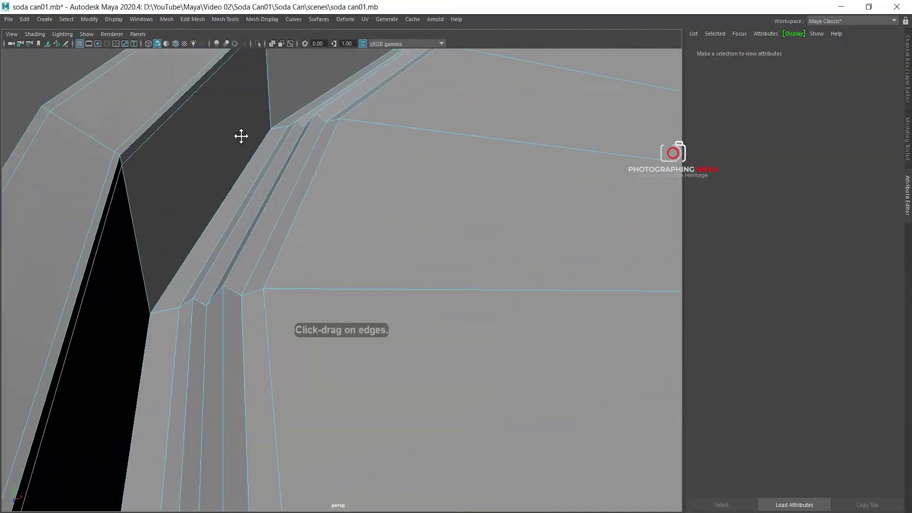
pyautogui.scroll(2, 169, 273)
pyautogui.moveTo(162, 290); pyautogui.dragTo(184, 300)
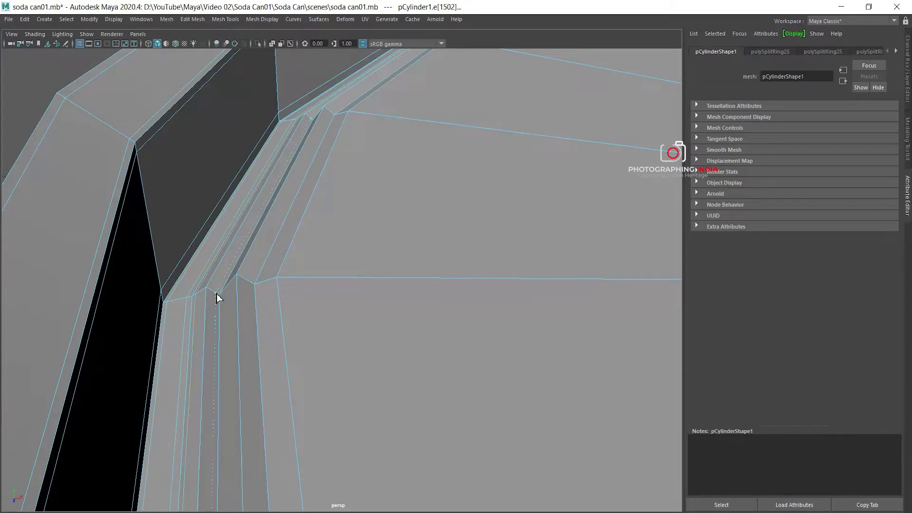
pyautogui.click(216, 298)
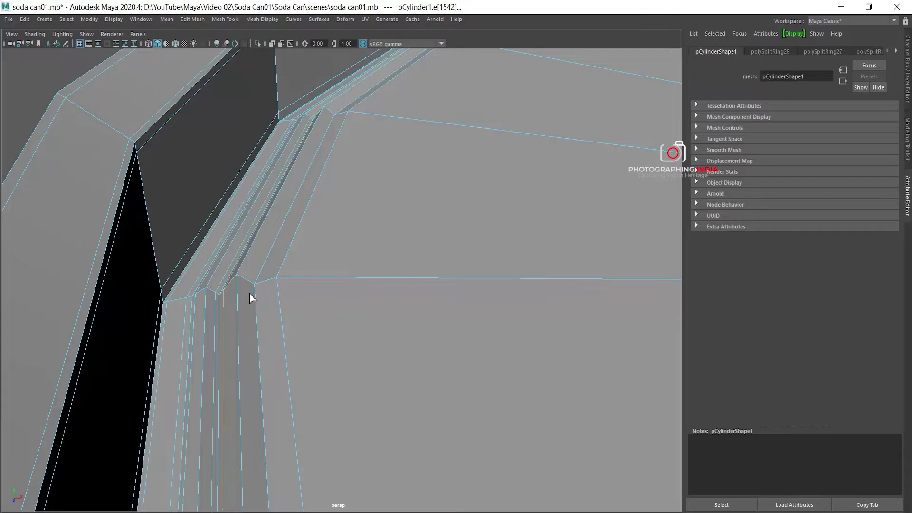
# Add three more edge loops near the groove and rim, then return to Object Mode.
pyautogui.scroll(-3, 252, 298)
pyautogui.scroll(1, 344, 257)
pyautogui.scroll(2, 337, 238)
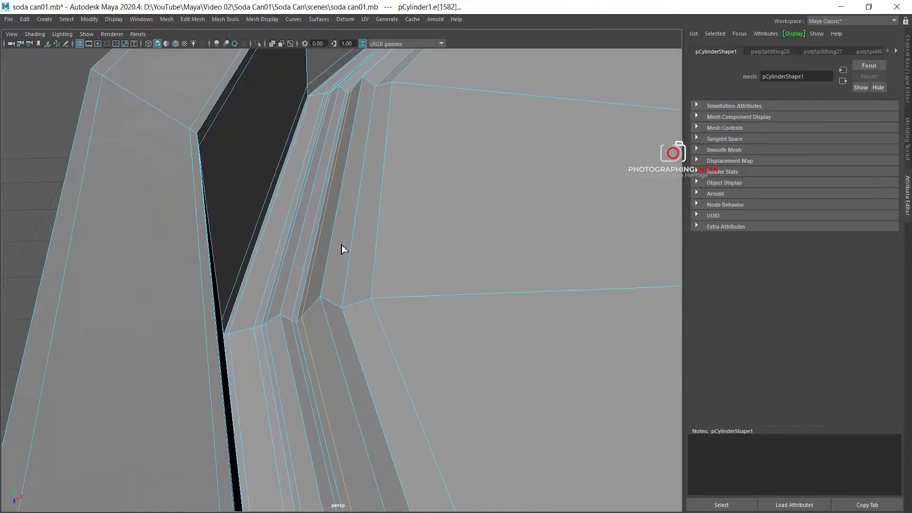
pyautogui.click(346, 307)
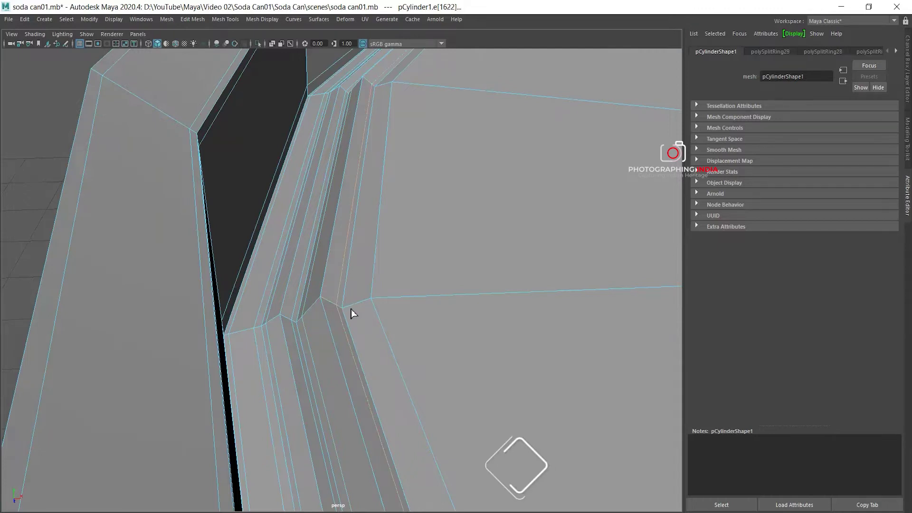
pyautogui.click(368, 301)
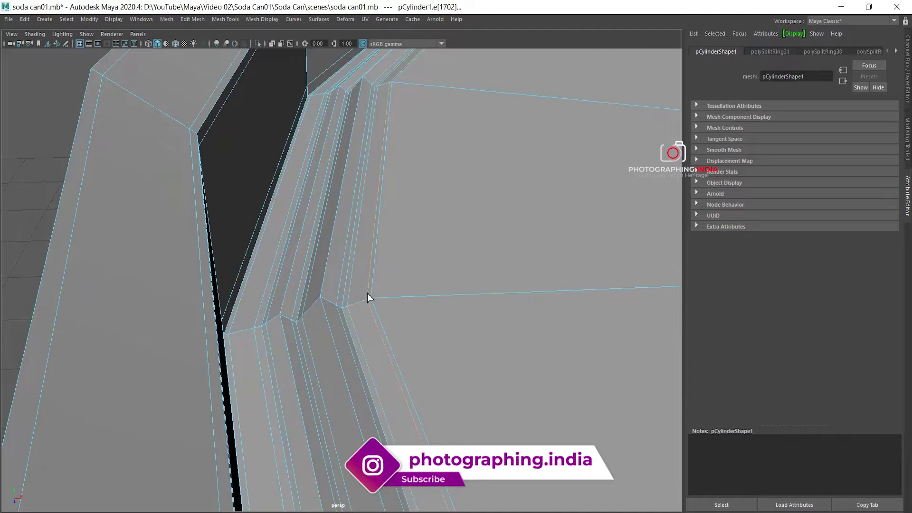
pyautogui.click(390, 211)
pyautogui.moveTo(391, 197); pyautogui.dragTo(432, 171, button='right')
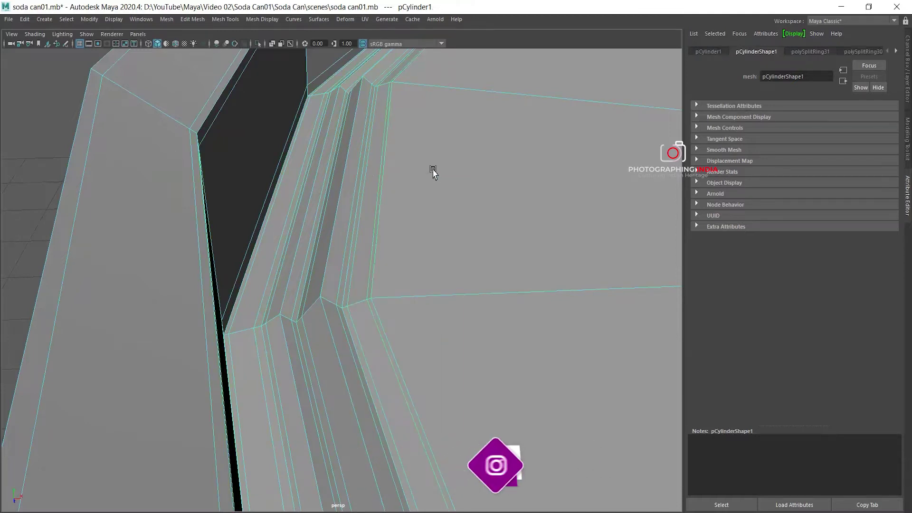
# Return to object selection, reselect the can and switch to the top view.
pyautogui.press('3')
pyautogui.scroll(-5, 477, 199)
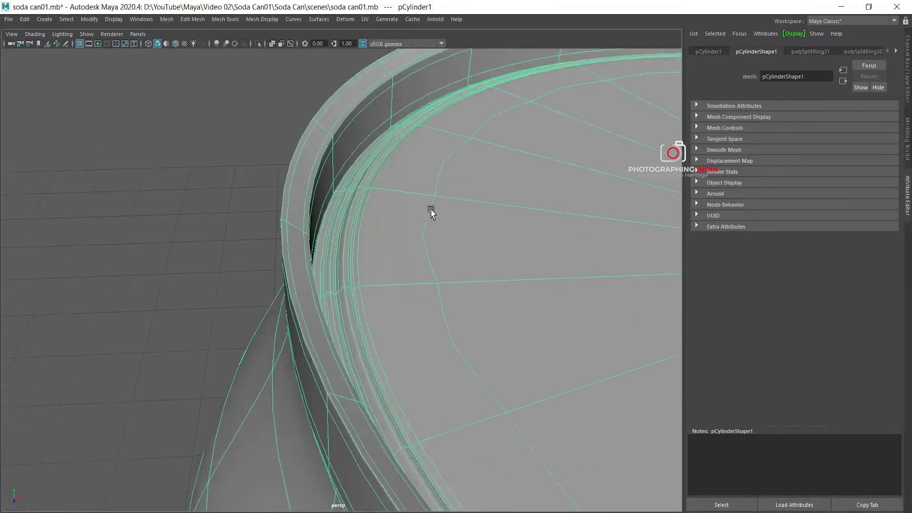
pyautogui.click(212, 143)
pyautogui.scroll(-5, 456, 230)
pyautogui.scroll(1, 429, 183)
pyautogui.scroll(2, 342, 198)
pyautogui.scroll(3, 330, 246)
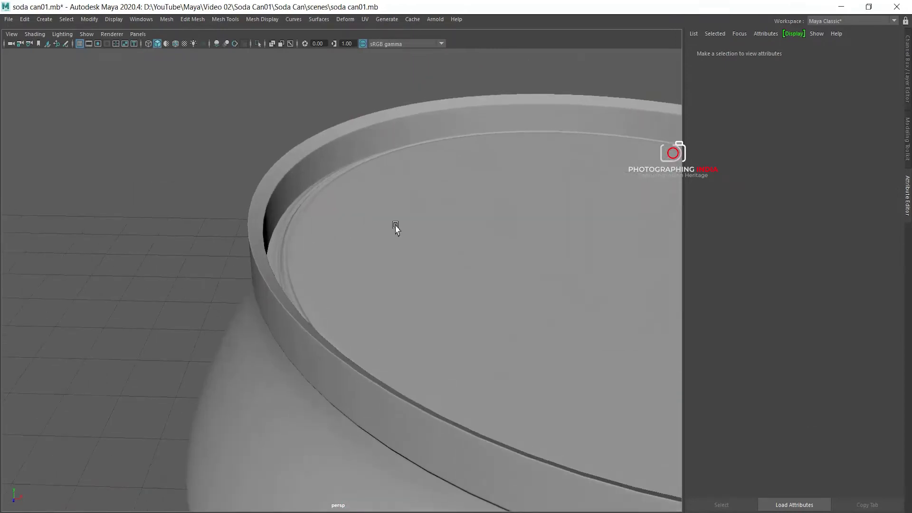
pyautogui.click(395, 229)
pyautogui.press('space')
pyautogui.press('space')
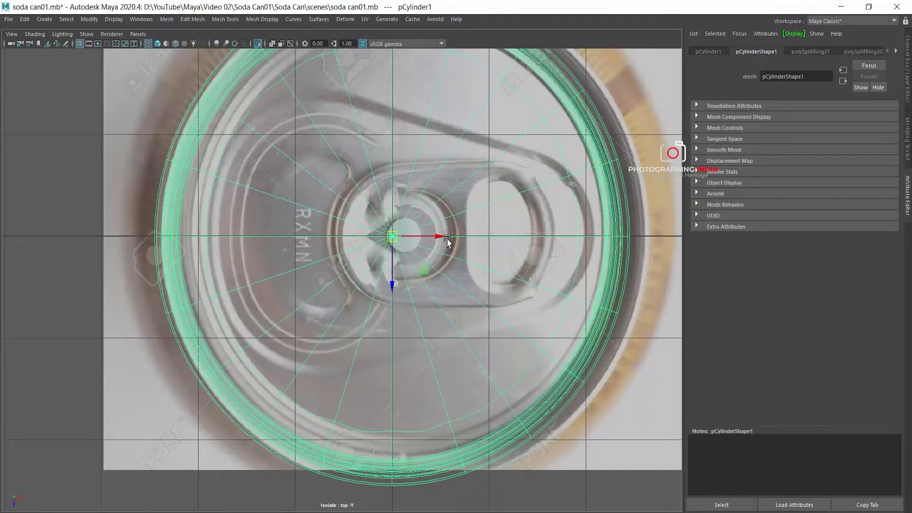
# Show the can shaded in the top view over the reference image plane.
pyautogui.scroll(-1, 455, 227)
pyautogui.scroll(1, 240, 165)
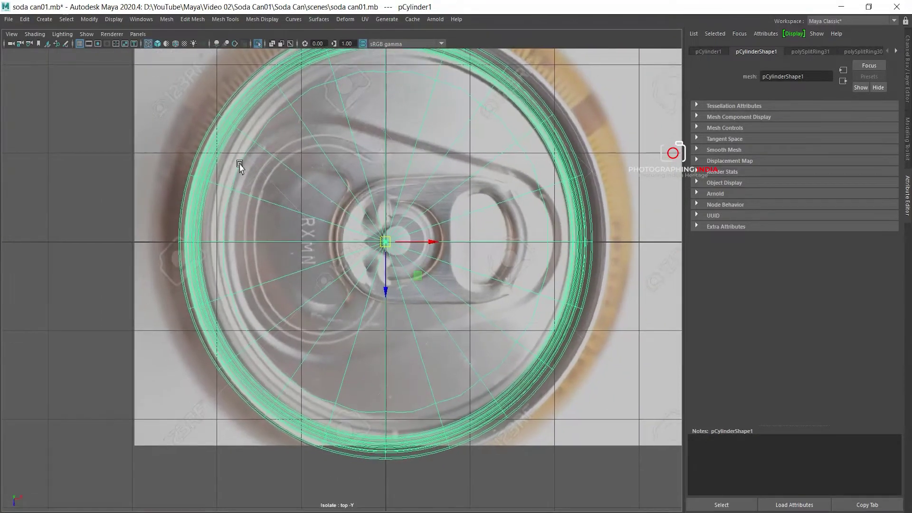
pyautogui.click(150, 114)
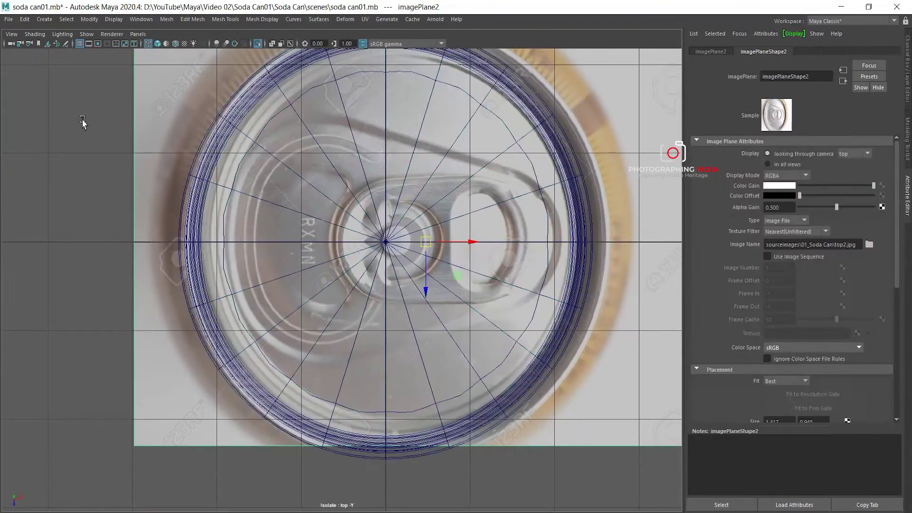
pyautogui.click(257, 102)
pyautogui.scroll(-2, 513, 244)
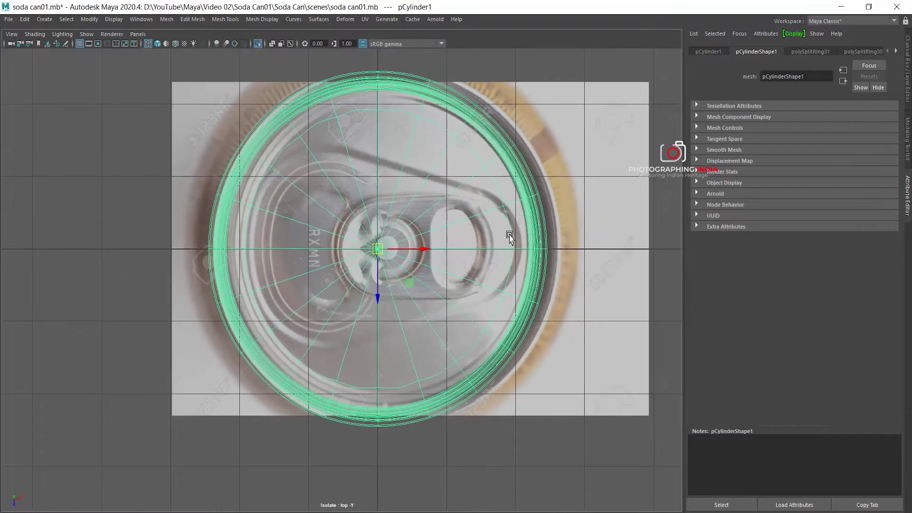
pyautogui.press('5')
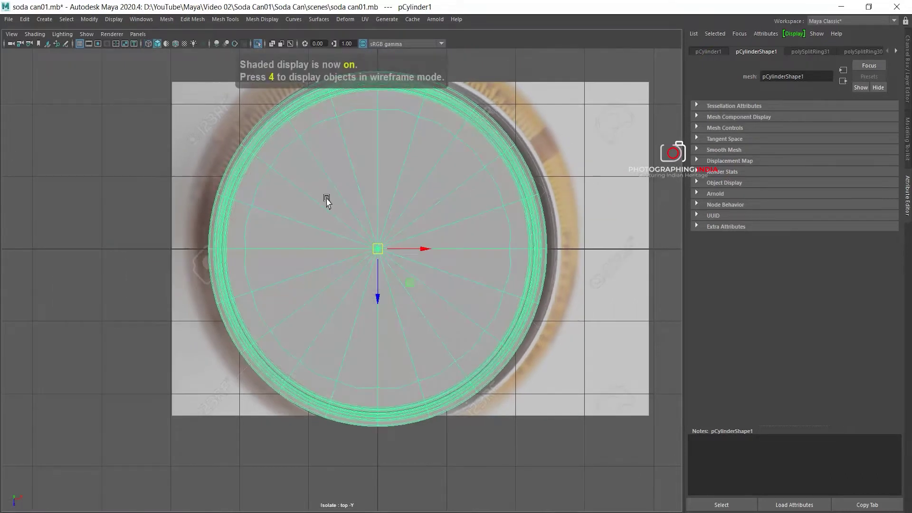
pyautogui.click(548, 140)
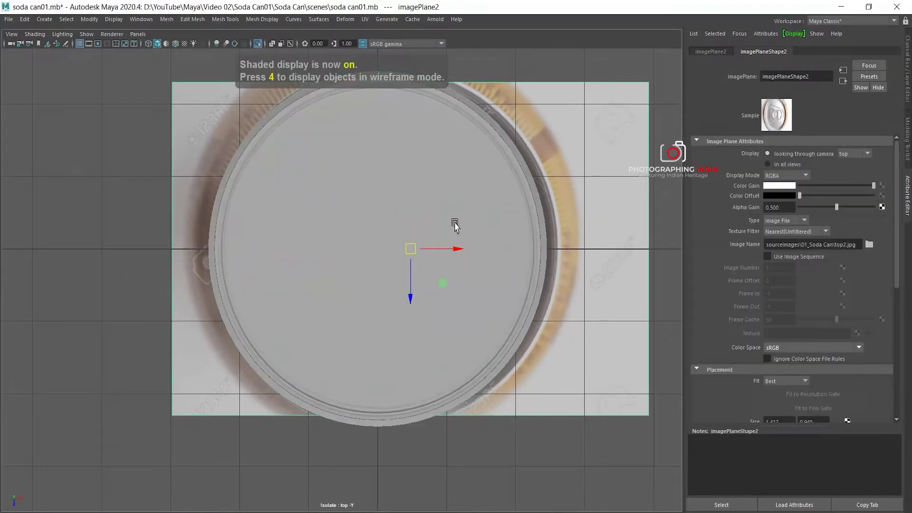
pyautogui.keyDown('alt'); pyautogui.moveTo(458, 204); pyautogui.dragTo(463, 202, button='middle'); pyautogui.keyUp('alt')
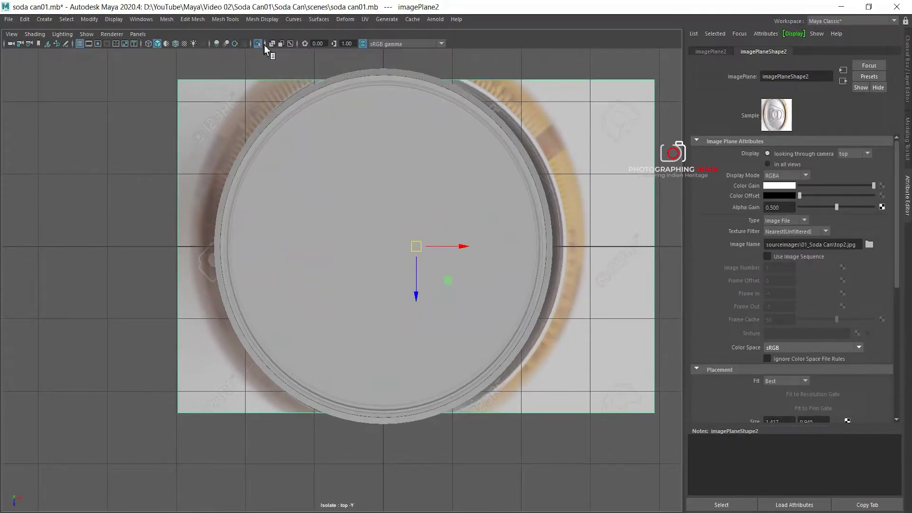
# Make the can see-through with X-Ray and overlay its wireframe on the shaded view.
pyautogui.click(271, 43)
pyautogui.scroll(1, 228, 173)
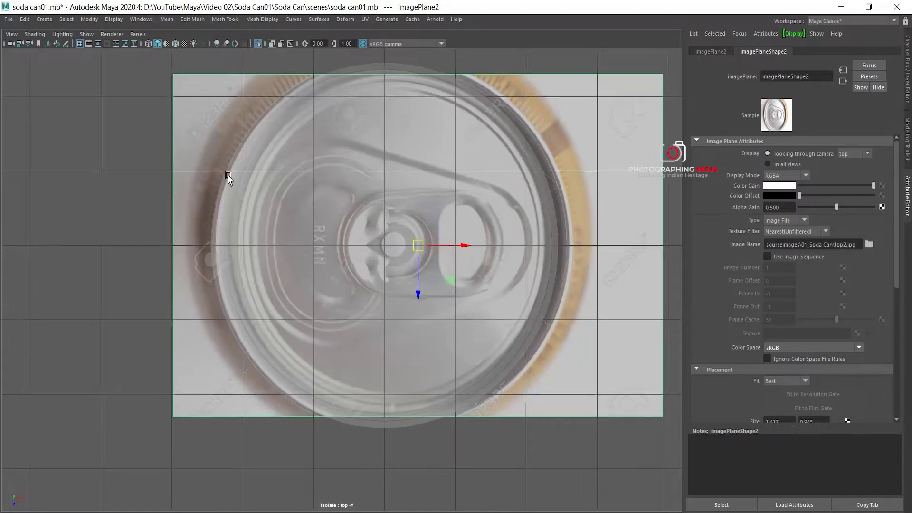
pyautogui.scroll(2, 274, 220)
pyautogui.scroll(1, 274, 204)
pyautogui.click(269, 148)
pyautogui.click(107, 140)
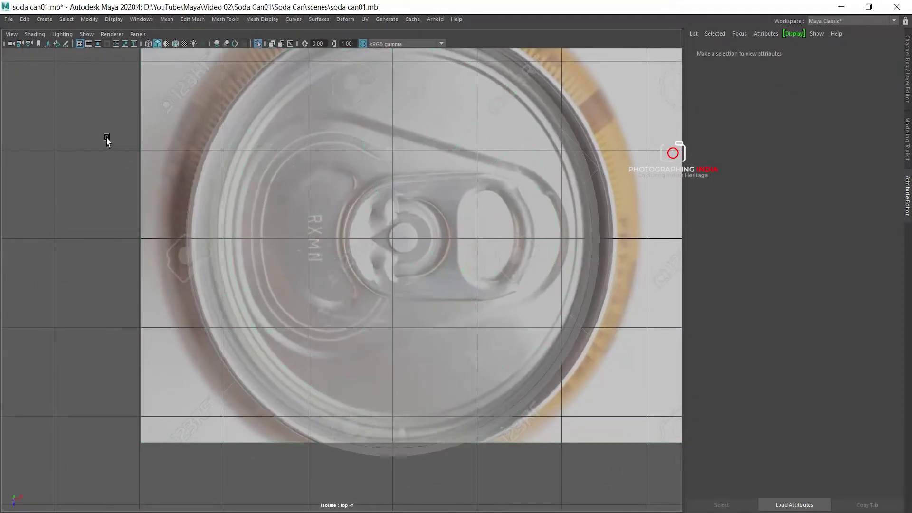
pyautogui.press('5')
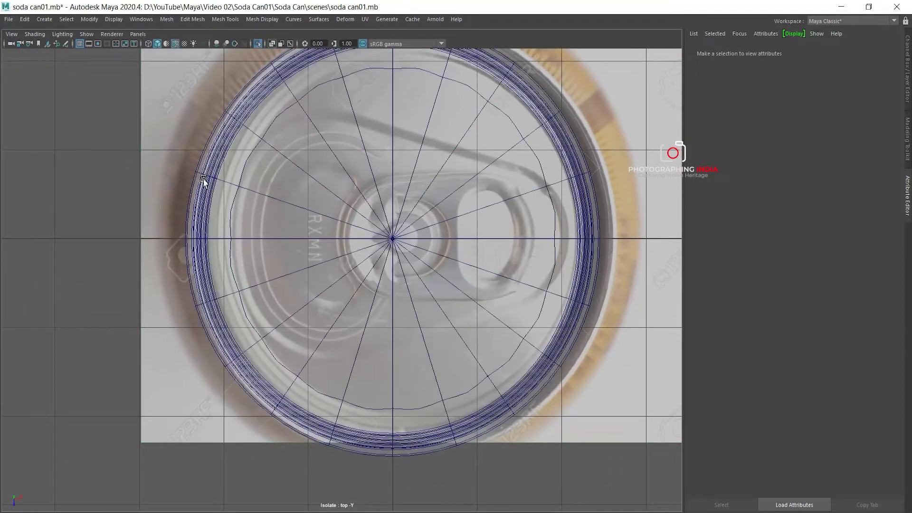
# Pan the top view to frame the lid over the reference photo, then select the can.
pyautogui.keyDown('alt'); pyautogui.moveTo(259, 175); pyautogui.dragTo(259, 183, button='middle'); pyautogui.keyUp('alt')
pyautogui.scroll(1, 342, 152)
pyautogui.scroll(2, 313, 133)
pyautogui.scroll(1, 404, 124)
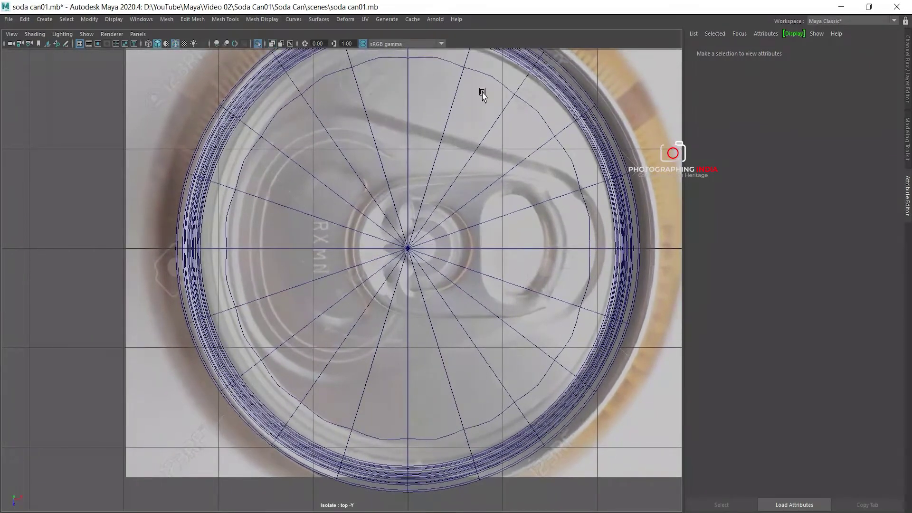
pyautogui.keyDown('alt'); pyautogui.moveTo(569, 152); pyautogui.dragTo(564, 146, button='middle'); pyautogui.keyUp('alt')
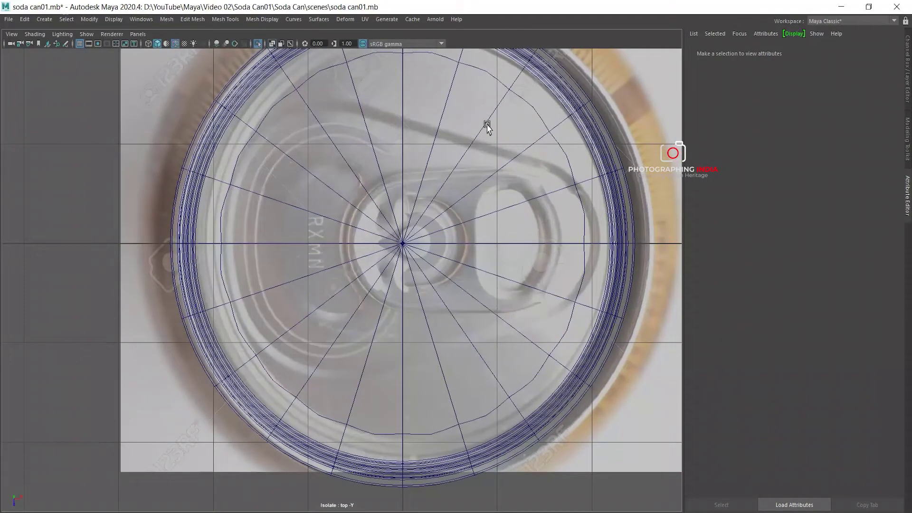
pyautogui.keyDown('alt'); pyautogui.moveTo(401, 119); pyautogui.dragTo(401, 129, button='middle'); pyautogui.keyUp('alt')
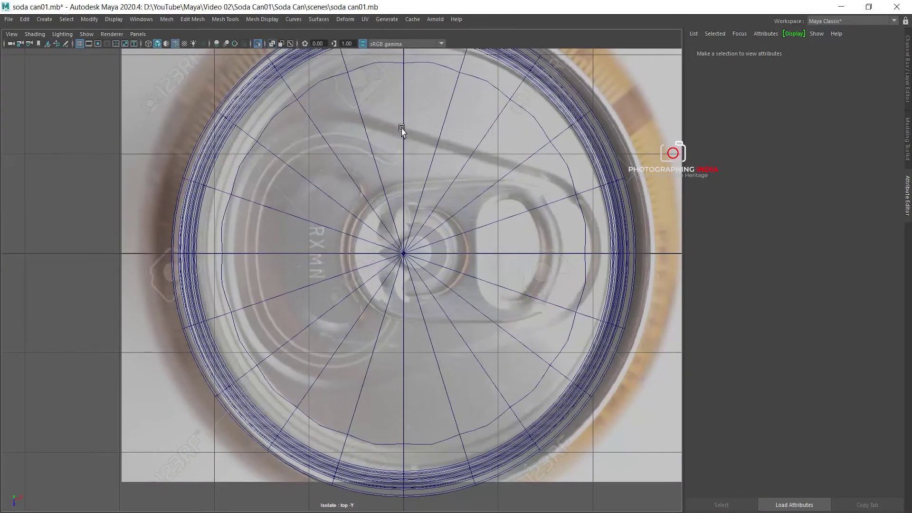
pyautogui.keyDown('alt'); pyautogui.moveTo(485, 183); pyautogui.dragTo(464, 169, button='middle'); pyautogui.keyUp('alt')
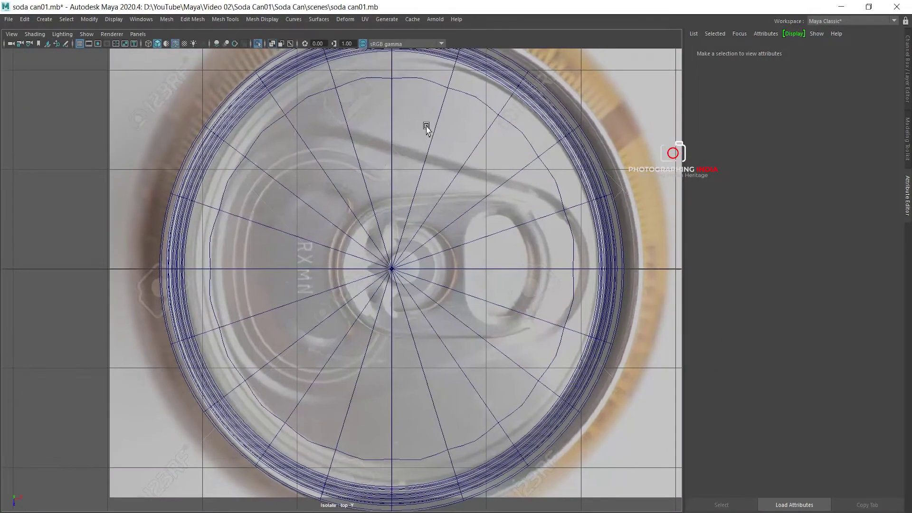
pyautogui.click(424, 127)
# Switch the can to face mode and paint-select the lid's 20 inner cap faces, checking them in perspective.
pyautogui.rightClick(423, 127)
pyautogui.moveTo(423, 127); pyautogui.dragTo(423, 140, button='right')
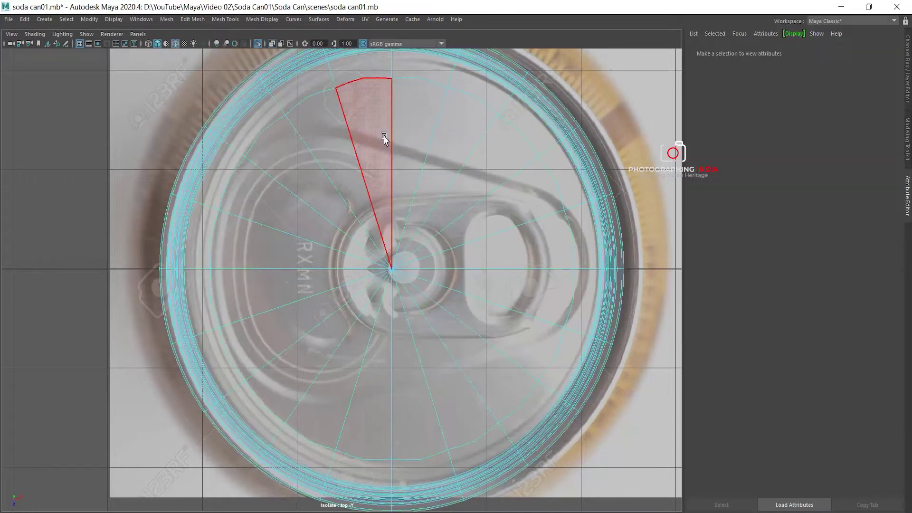
pyautogui.moveTo(387, 136)
pyautogui.mouseDown()
pyautogui.moveTo(448, 167)
pyautogui.moveTo(494, 255)
pyautogui.moveTo(420, 322)
pyautogui.moveTo(338, 280)
pyautogui.moveTo(332, 211)
pyautogui.moveTo(356, 194)
pyautogui.mouseUp()
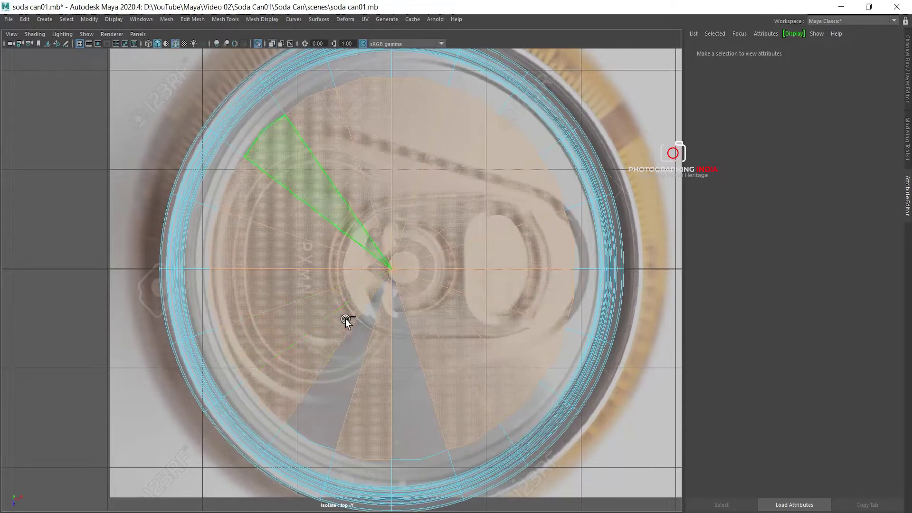
pyautogui.moveTo(494, 264)
pyautogui.keyDown('shift'); pyautogui.mouseDown()
pyautogui.moveTo(495, 240)
pyautogui.moveTo(474, 209)
pyautogui.moveTo(475, 230)
pyautogui.mouseUp(); pyautogui.keyUp('shift')
pyautogui.scroll(-2, 475, 230)
pyautogui.press('space')
pyautogui.press('space')
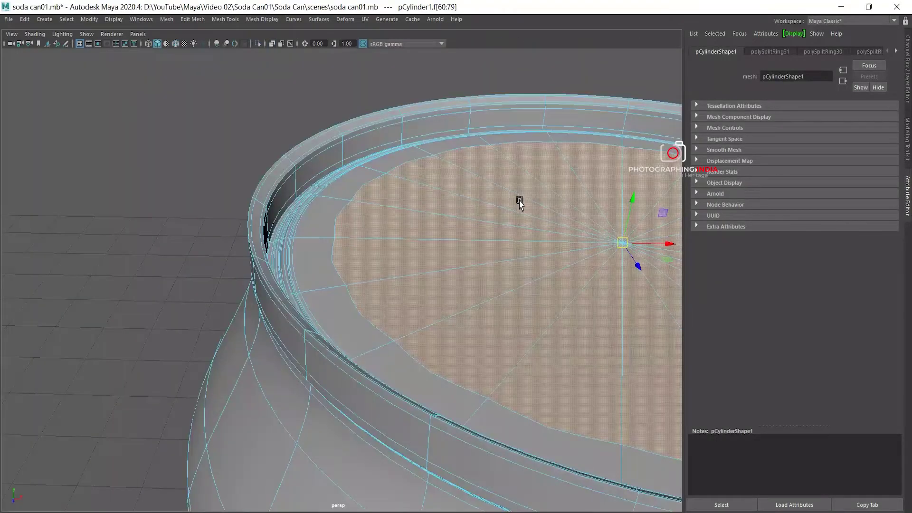
pyautogui.scroll(-2, 503, 196)
pyautogui.scroll(-2, 489, 255)
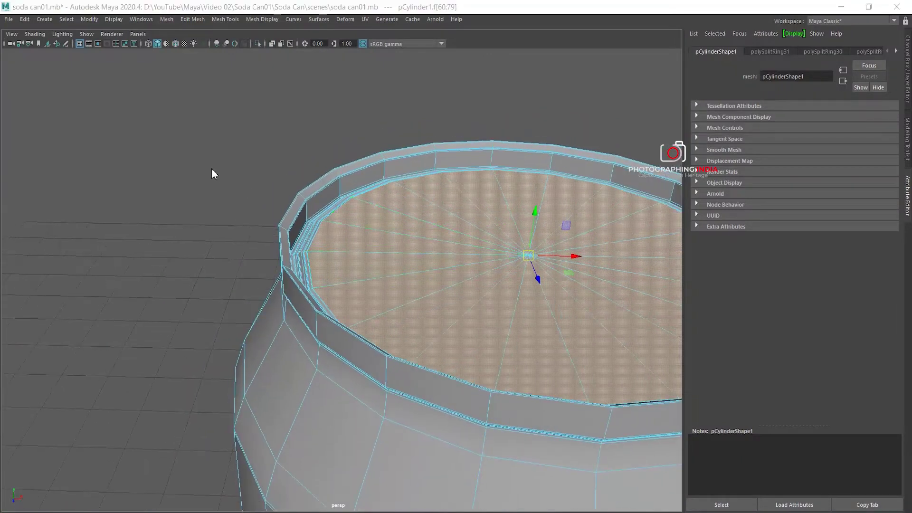
pyautogui.press('space')
pyautogui.press('space')
pyautogui.scroll(1, 285, 157)
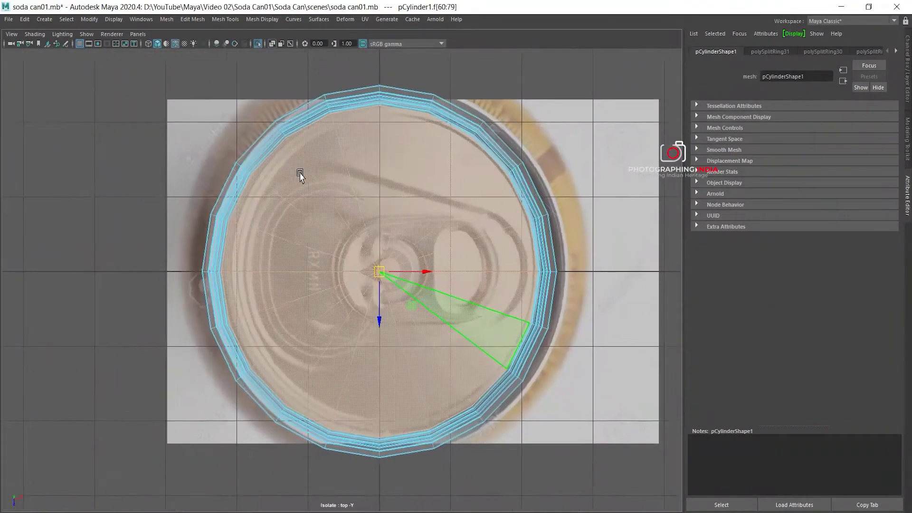
pyautogui.scroll(2, 330, 180)
pyautogui.scroll(1, 333, 180)
pyautogui.scroll(-1, 364, 179)
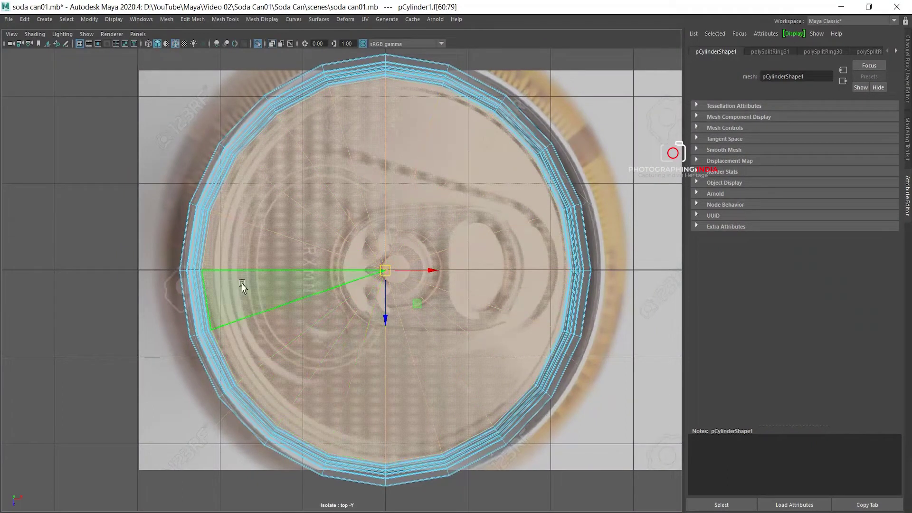
# Extrude the selected inner cap faces and scale the new faces inward into a ring.
pyautogui.keyDown('shift'); pyautogui.rightClick(375, 131); pyautogui.keyUp('shift')
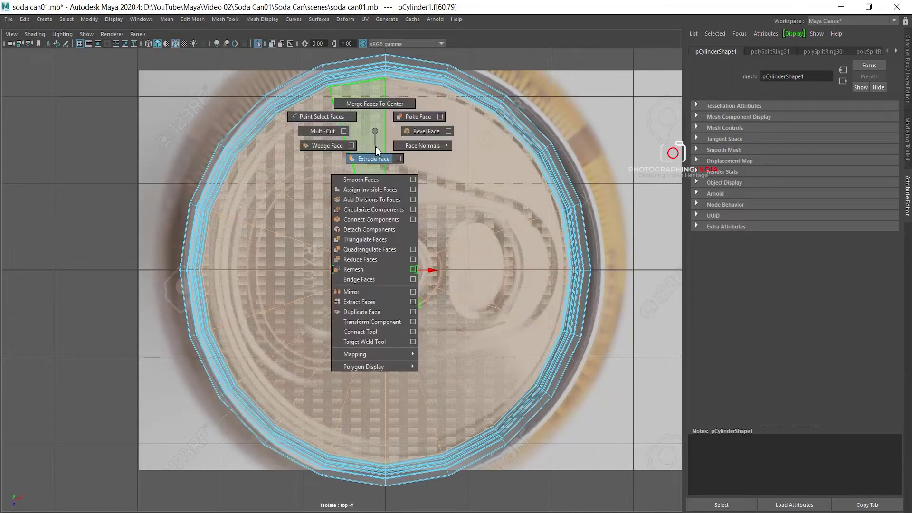
pyautogui.click(375, 151)
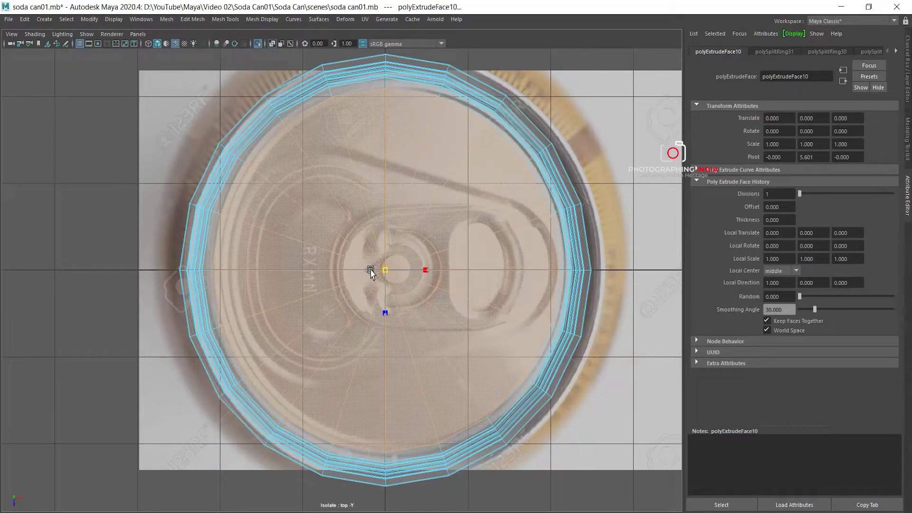
pyautogui.moveTo(370, 271)
pyautogui.mouseDown()
pyautogui.moveTo(342, 164)
pyautogui.moveTo(521, 252)
pyautogui.moveTo(400, 336)
pyautogui.moveTo(472, 299)
pyautogui.moveTo(468, 198)
pyautogui.moveTo(454, 161)
pyautogui.moveTo(427, 133)
pyautogui.moveTo(340, 136)
pyautogui.moveTo(509, 200)
pyautogui.moveTo(413, 230)
pyautogui.mouseUp()
pyautogui.scroll(-2, 474, 216)
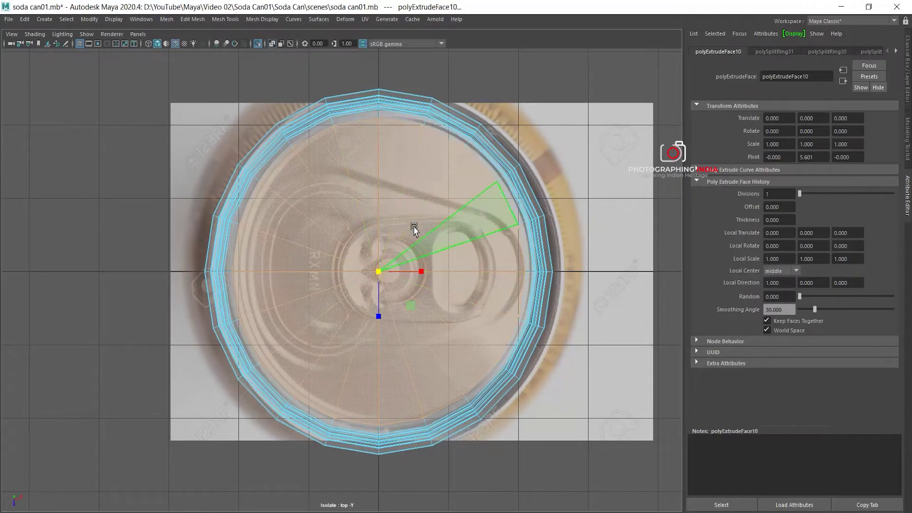
pyautogui.keyDown('shift'); pyautogui.moveTo(399, 176); pyautogui.dragTo(399, 143, button='right'); pyautogui.keyUp('shift')
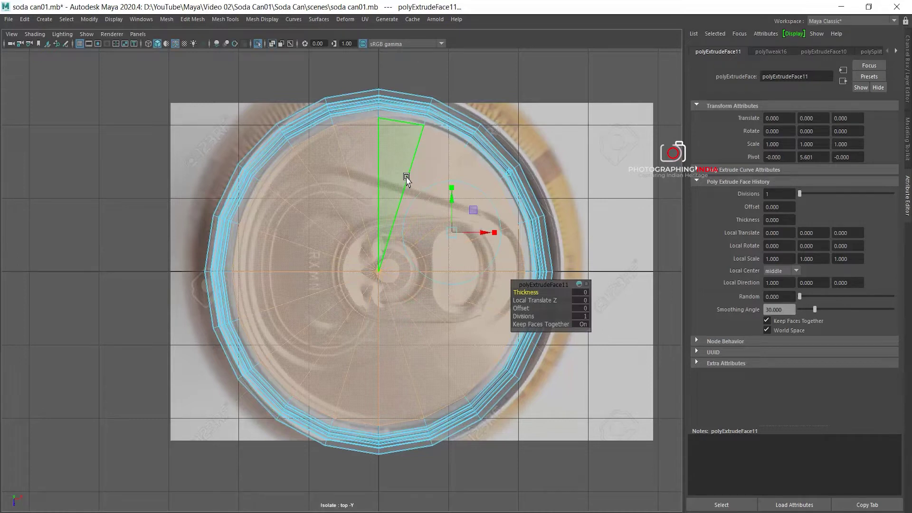
pyautogui.moveTo(378, 271); pyautogui.dragTo(205, 287)
# Return the can to Object Mode, reselect it and orbit to look down on the top.
pyautogui.press('space')
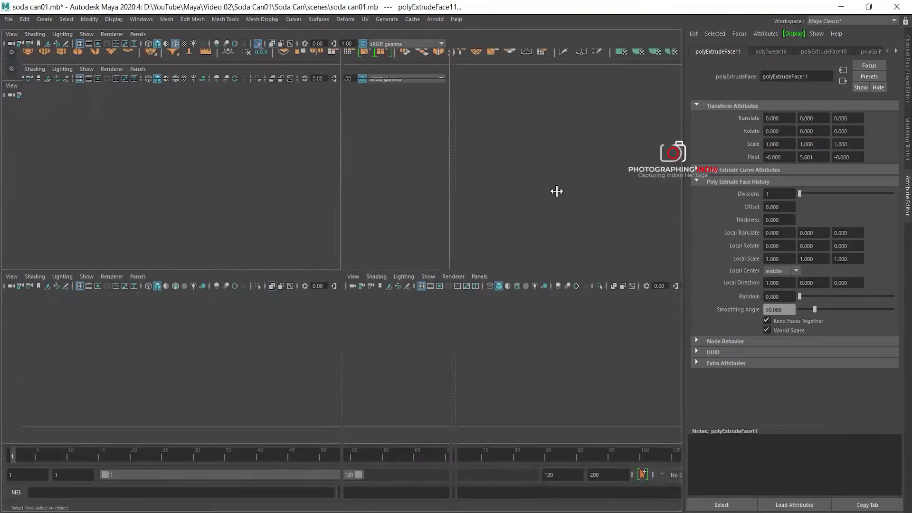
pyautogui.press('space')
pyautogui.scroll(-3, 536, 226)
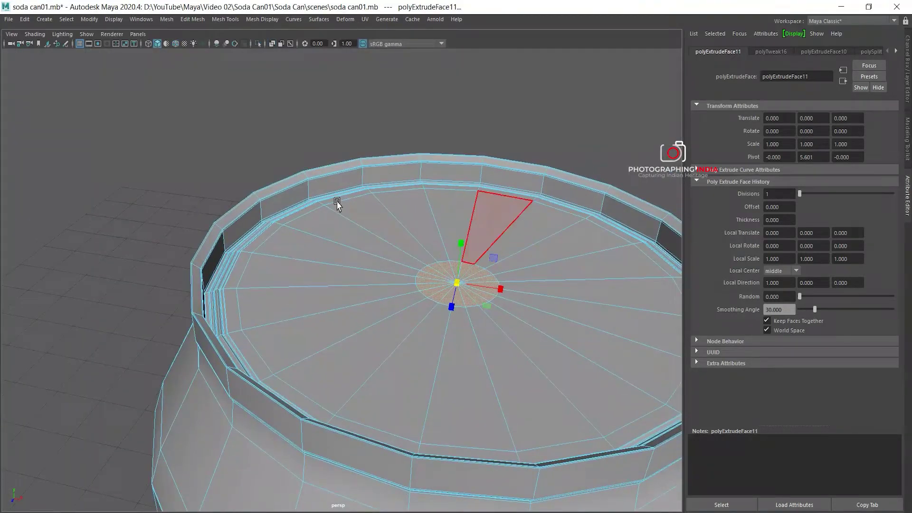
pyautogui.scroll(-1, 336, 192)
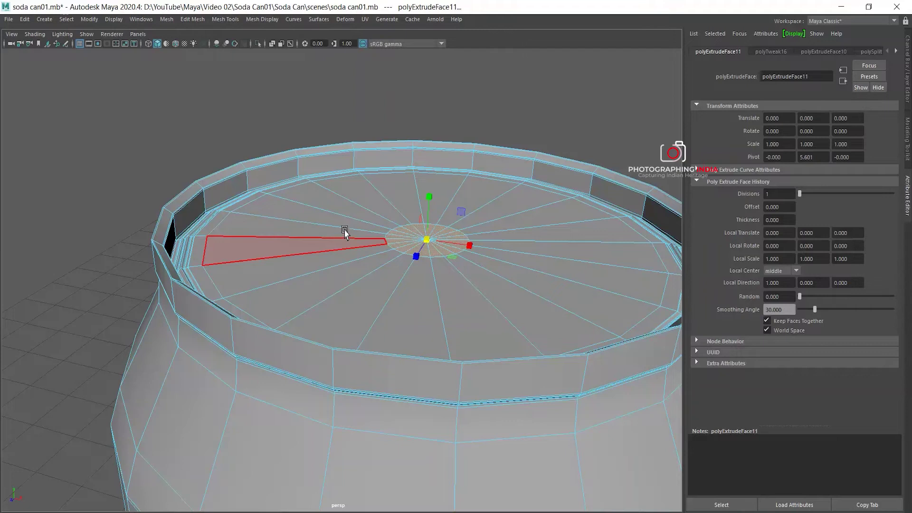
pyautogui.scroll(1, 345, 233)
pyautogui.scroll(2, 322, 199)
pyautogui.scroll(-1, 299, 174)
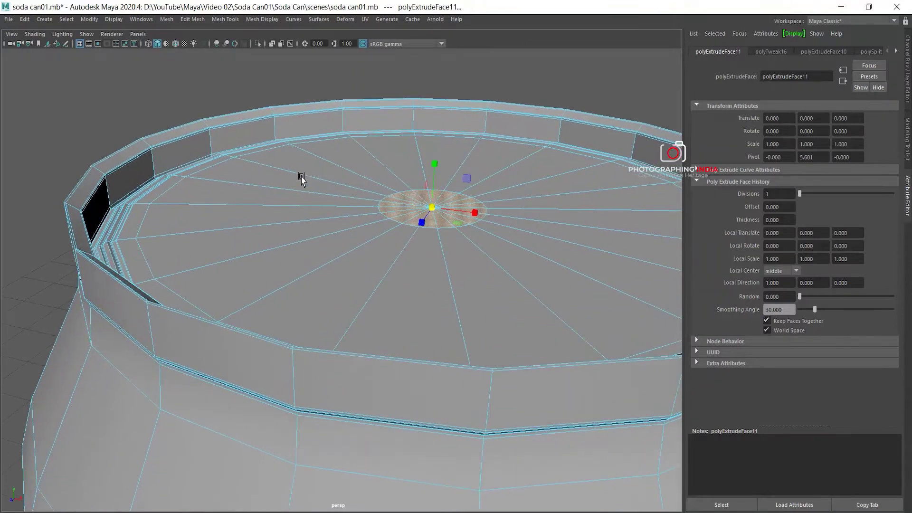
pyautogui.moveTo(337, 157); pyautogui.dragTo(348, 159, button='right')
pyautogui.click(350, 81)
pyautogui.click(346, 187)
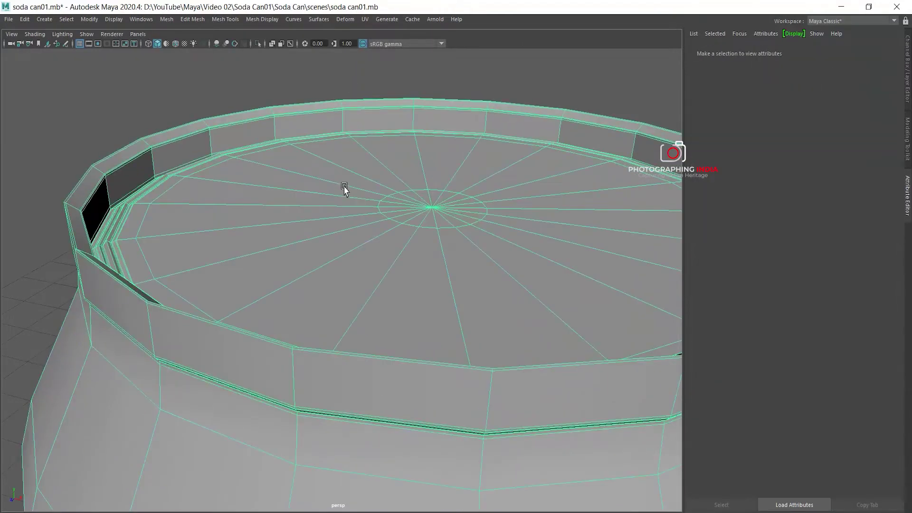
pyautogui.moveTo(295, 240)
pyautogui.keyDown('alt'); pyautogui.mouseDown()
pyautogui.moveTo(427, 310)
pyautogui.moveTo(371, 265)
pyautogui.moveTo(385, 248)
pyautogui.moveTo(332, 303)
pyautogui.moveTo(377, 272)
pyautogui.mouseUp(); pyautogui.keyUp('alt')
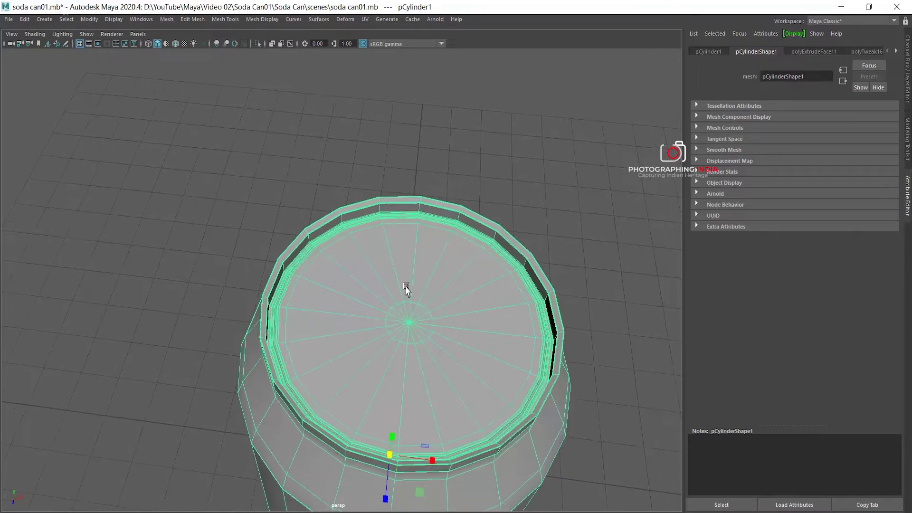
# Switch to face mode and sweep-select all the inner cap faces around the centre.
pyautogui.press('space')
pyautogui.press('space')
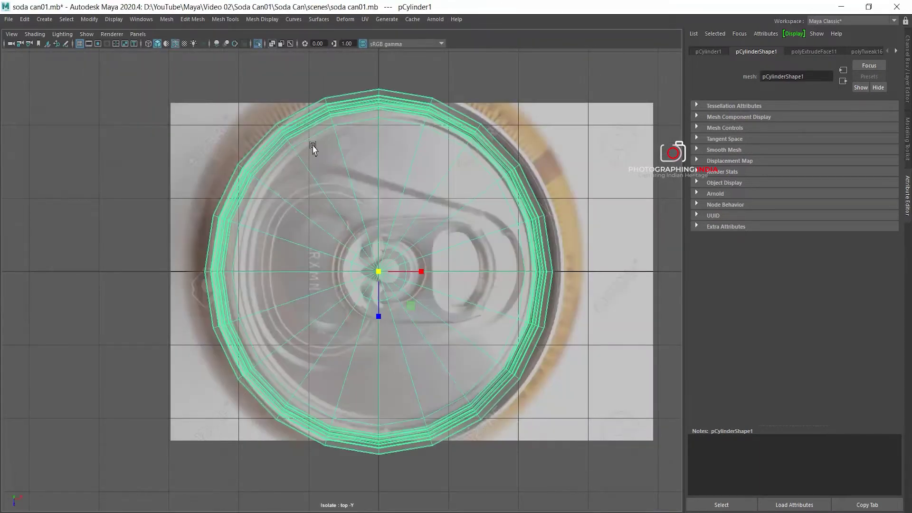
pyautogui.scroll(2, 394, 241)
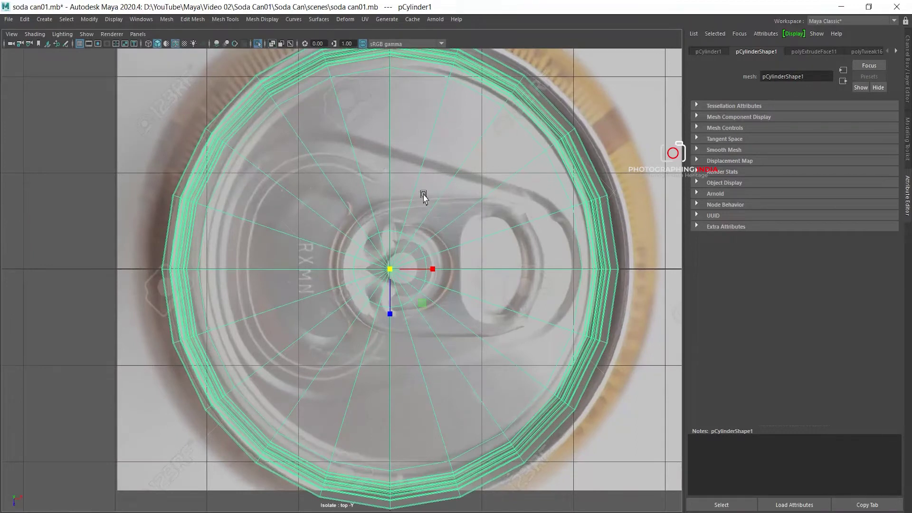
pyautogui.moveTo(387, 142); pyautogui.dragTo(382, 155, button='right')
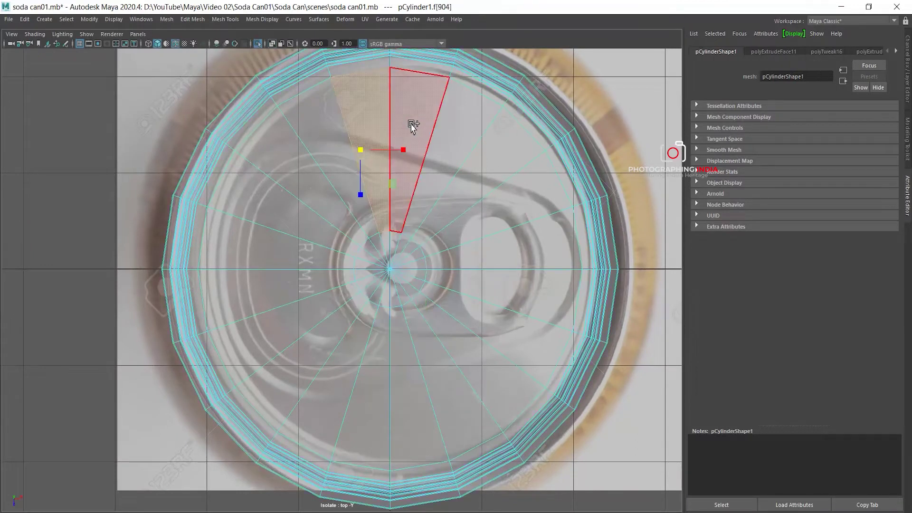
pyautogui.click(413, 150)
pyautogui.click(469, 281)
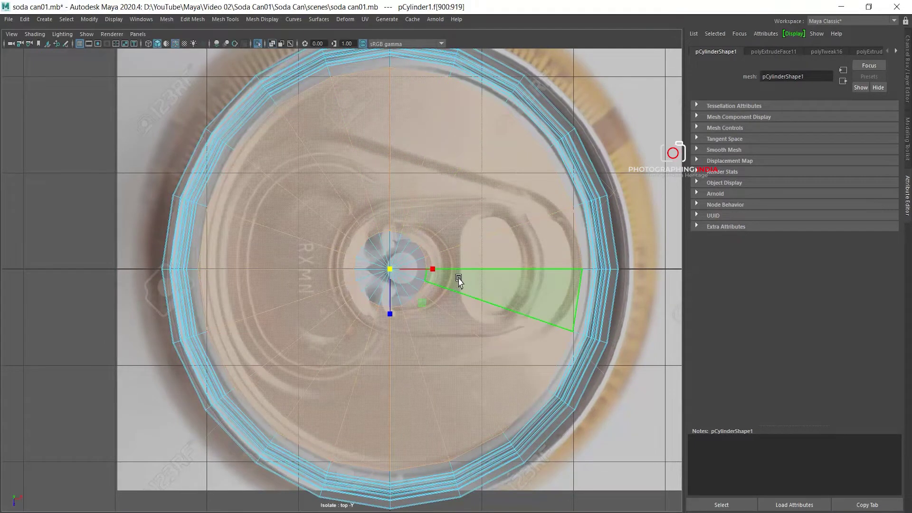
pyautogui.click(369, 143)
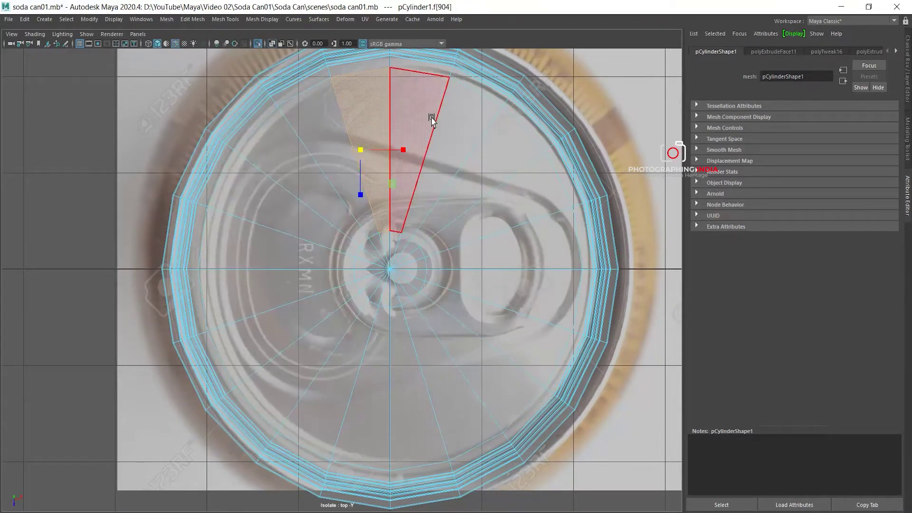
pyautogui.hotkey('ctrl', 'z')
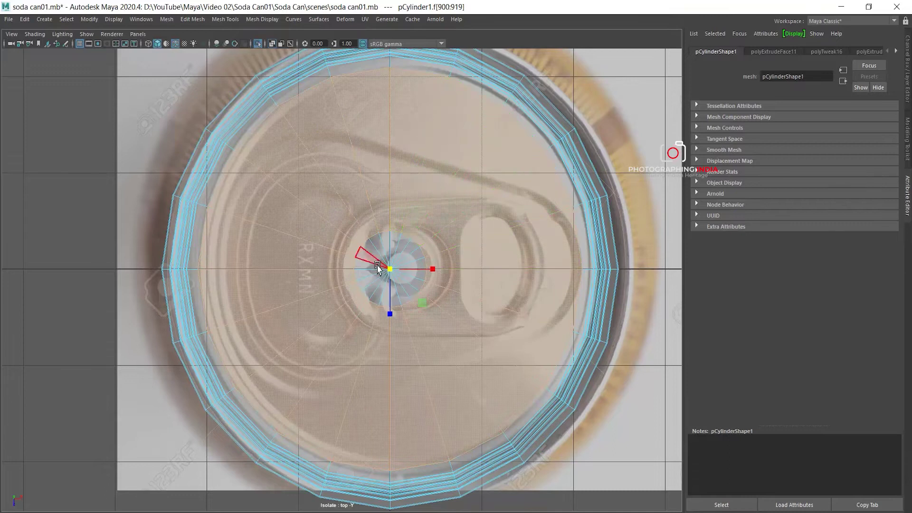
pyautogui.scroll(2, 410, 264)
pyautogui.scroll(1, 410, 264)
pyautogui.press('q')
pyautogui.moveTo(433, 269)
pyautogui.mouseDown()
pyautogui.moveTo(400, 242)
pyautogui.moveTo(460, 252)
pyautogui.mouseUp()
# Raise the inner cap faces slightly on Y and extrude them again.
pyautogui.press('w')
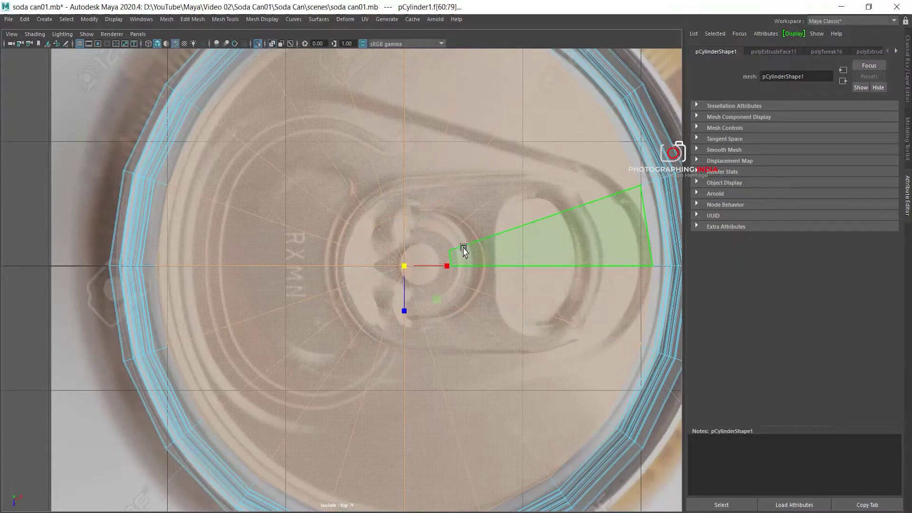
pyautogui.press('space')
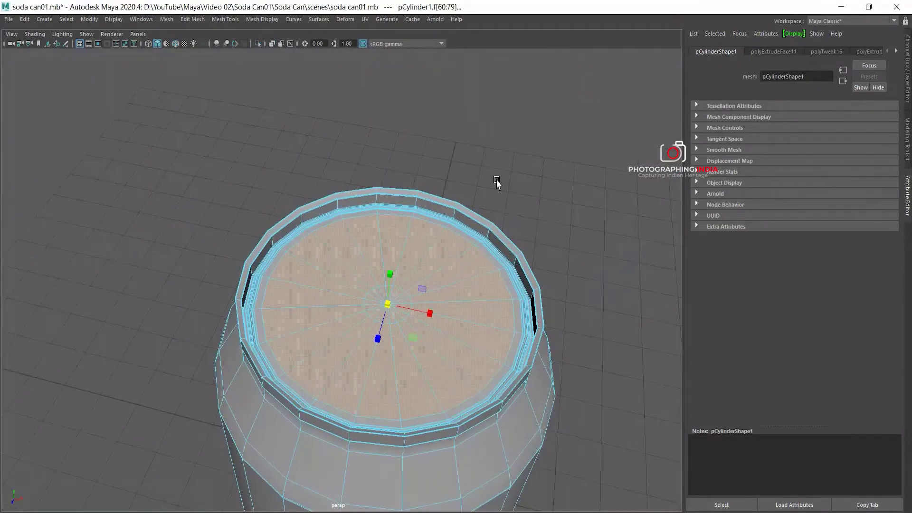
pyautogui.scroll(3, 406, 266)
pyautogui.scroll(2, 402, 283)
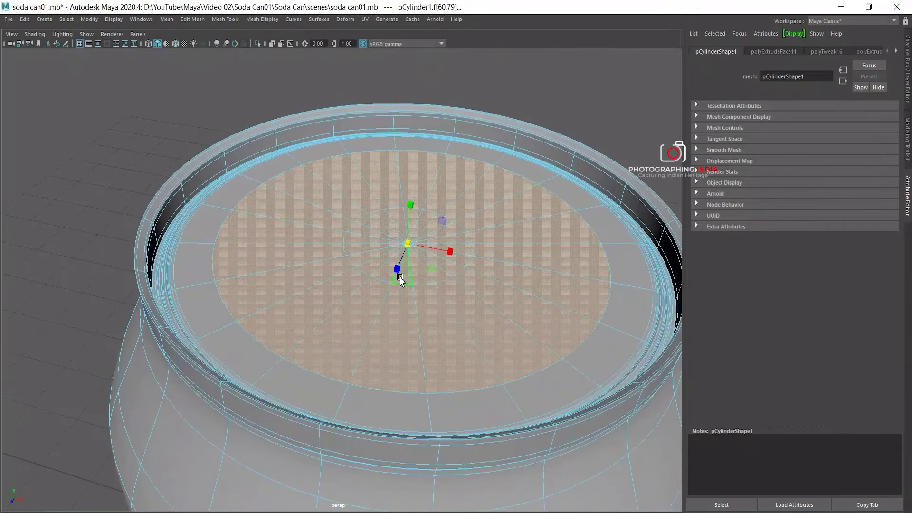
pyautogui.moveTo(410, 207); pyautogui.dragTo(408, 199)
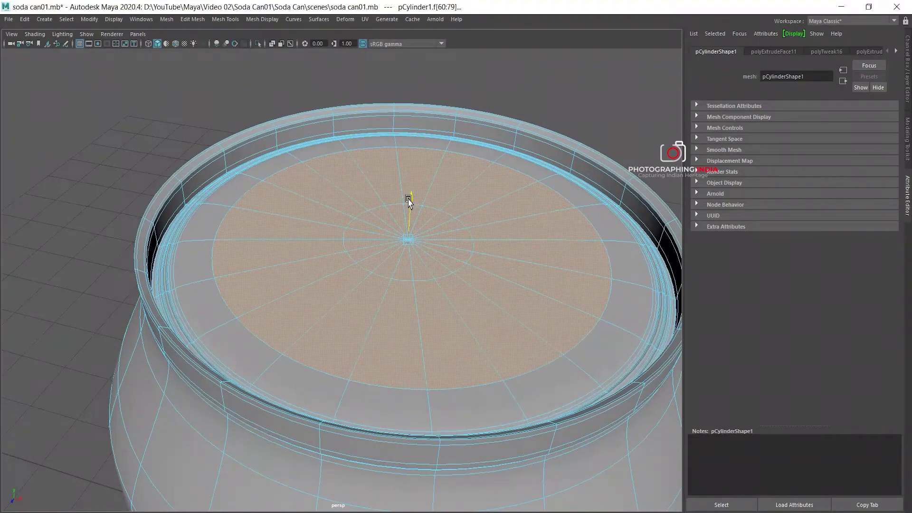
pyautogui.moveTo(406, 235)
pyautogui.keyDown('alt'); pyautogui.mouseDown()
pyautogui.moveTo(411, 175)
pyautogui.moveTo(389, 193)
pyautogui.mouseUp(); pyautogui.keyUp('alt')
pyautogui.moveTo(385, 150); pyautogui.dragTo(382, 149)
pyautogui.press('1')
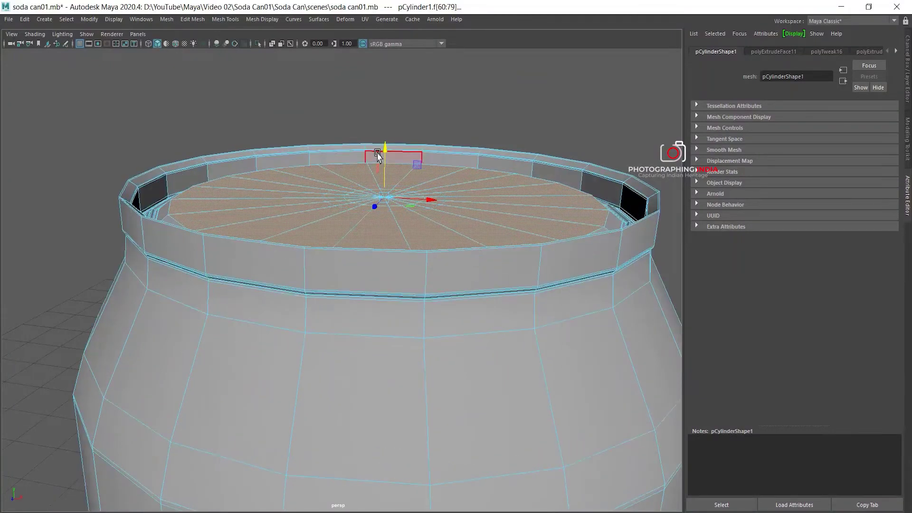
pyautogui.keyDown('alt'); pyautogui.moveTo(309, 205); pyautogui.dragTo(356, 241); pyautogui.keyUp('alt')
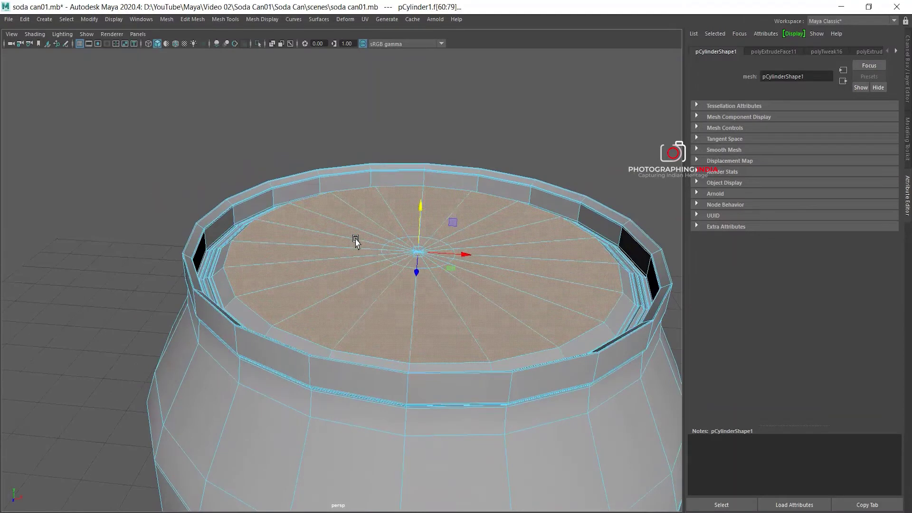
pyautogui.keyDown('shift'); pyautogui.moveTo(370, 126); pyautogui.dragTo(367, 136, button='right'); pyautogui.keyUp('shift')
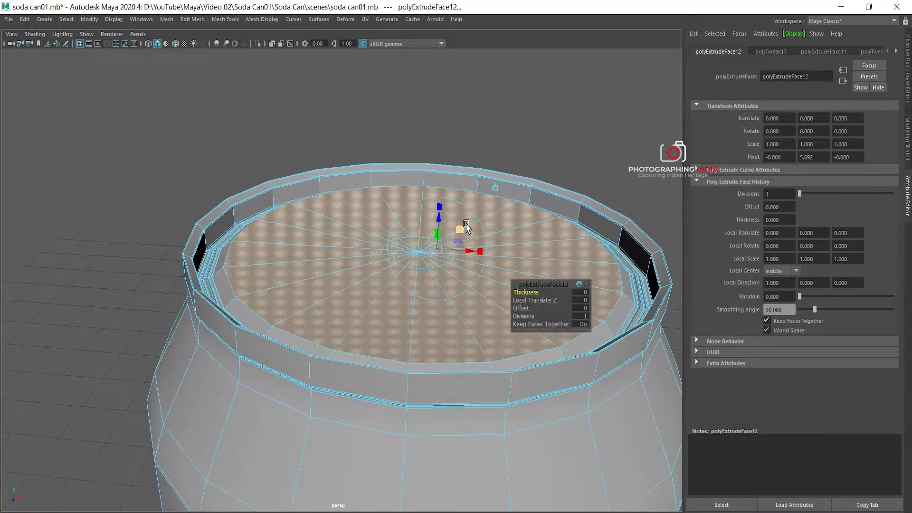
# Adjust the new cap extrusion's depth, pushing it slightly down into the can.
pyautogui.click(466, 227)
pyautogui.moveTo(419, 208); pyautogui.dragTo(422, 211)
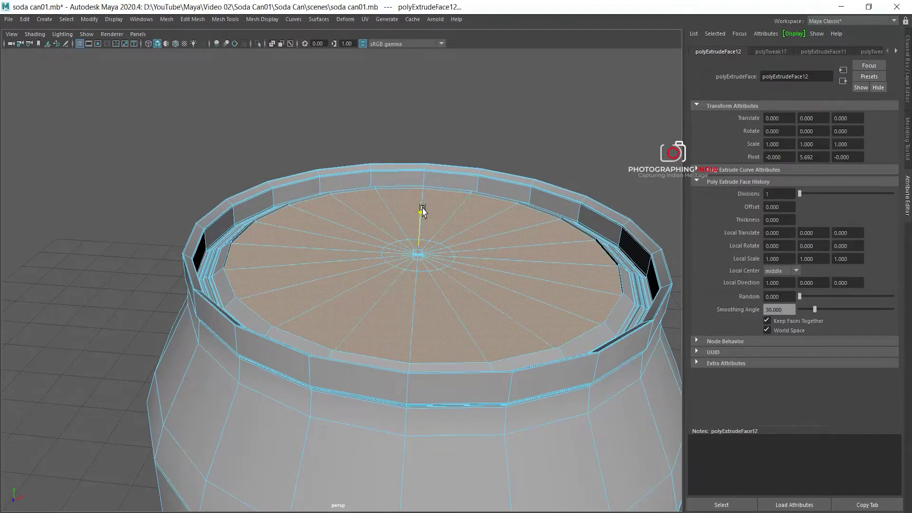
pyautogui.press('3')
pyautogui.moveTo(423, 214); pyautogui.dragTo(421, 211)
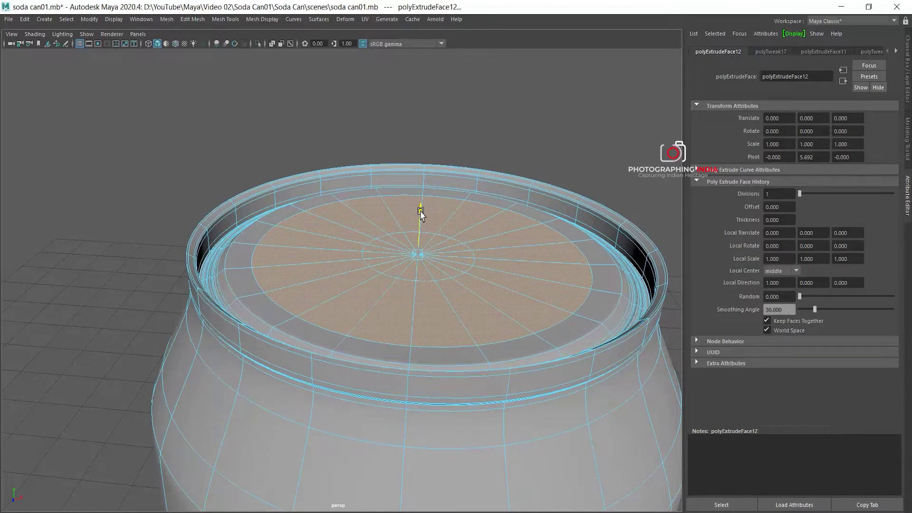
# Check the lid against the top-view reference photo in unsmoothed display.
pyautogui.press('space')
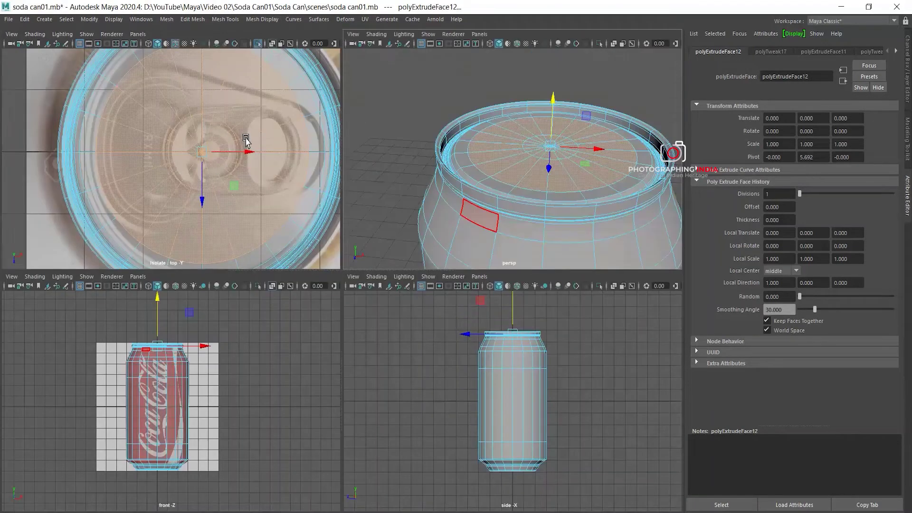
pyautogui.press('space')
pyautogui.scroll(-2, 408, 183)
pyautogui.scroll(-2, 430, 199)
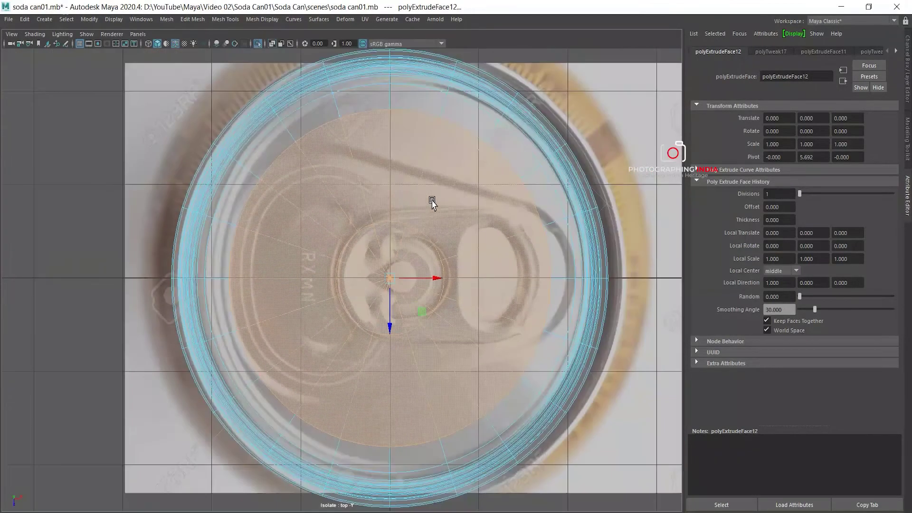
pyautogui.press('1')
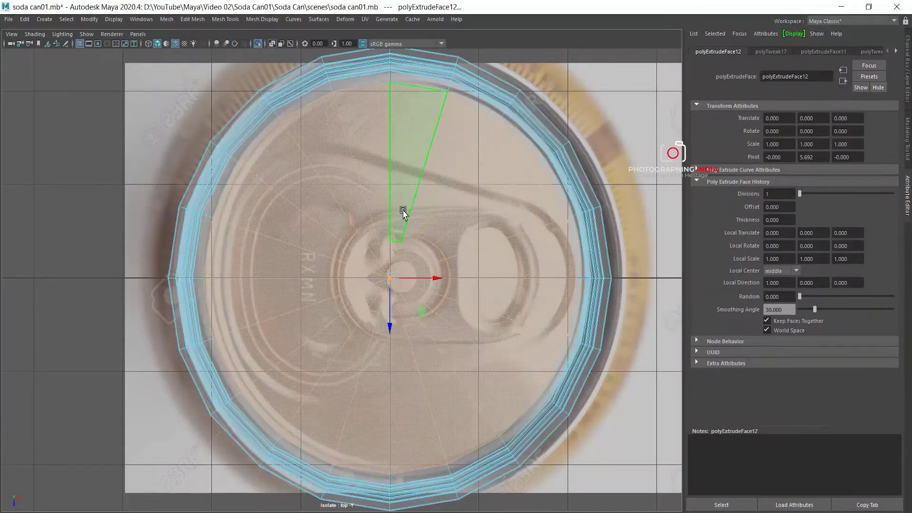
# Frame the can top in perspective and compare the smoothed and unsmoothed previews.
pyautogui.press('space')
pyautogui.press('f')
pyautogui.press('space')
pyautogui.scroll(2, 508, 201)
pyautogui.scroll(1, 455, 200)
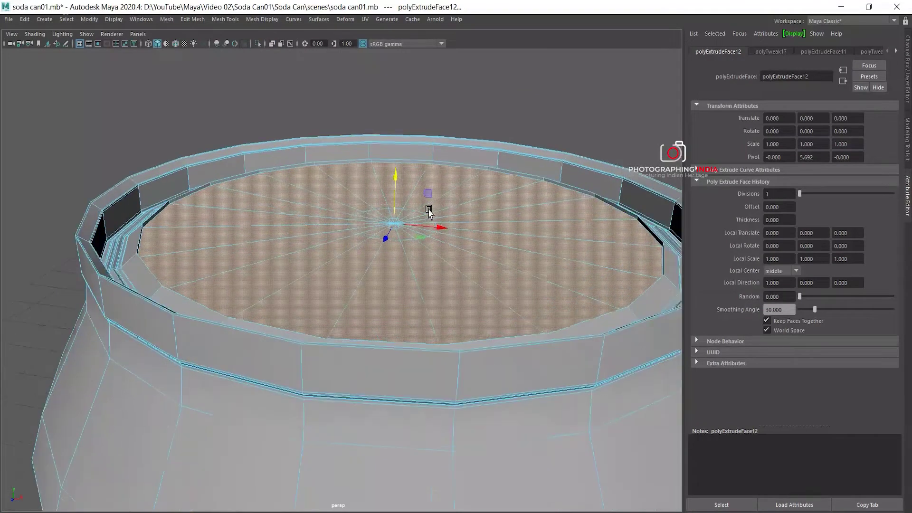
pyautogui.scroll(2, 413, 202)
pyautogui.scroll(1, 407, 212)
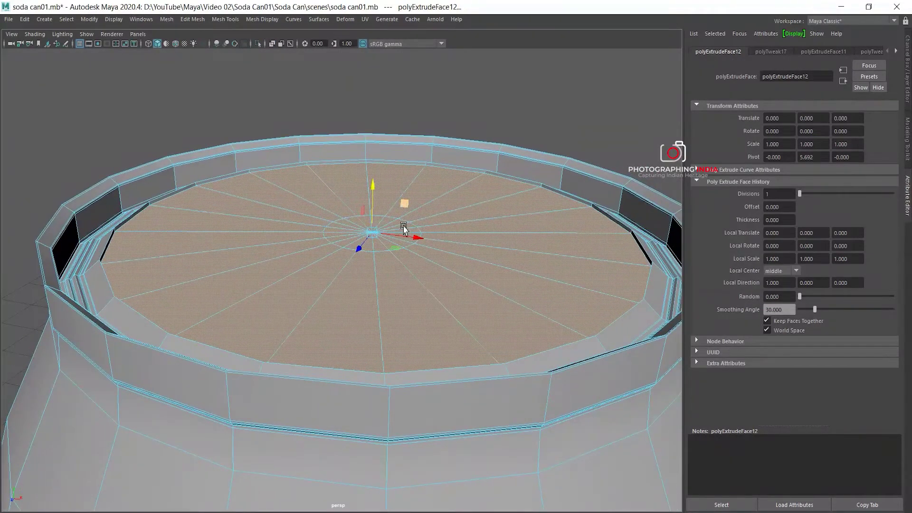
pyautogui.press('3')
pyautogui.press('1')
# Scale the cap extrusion slightly and orbit around the rim to inspect it.
pyautogui.press('r')
pyautogui.moveTo(364, 233); pyautogui.dragTo(363, 233)
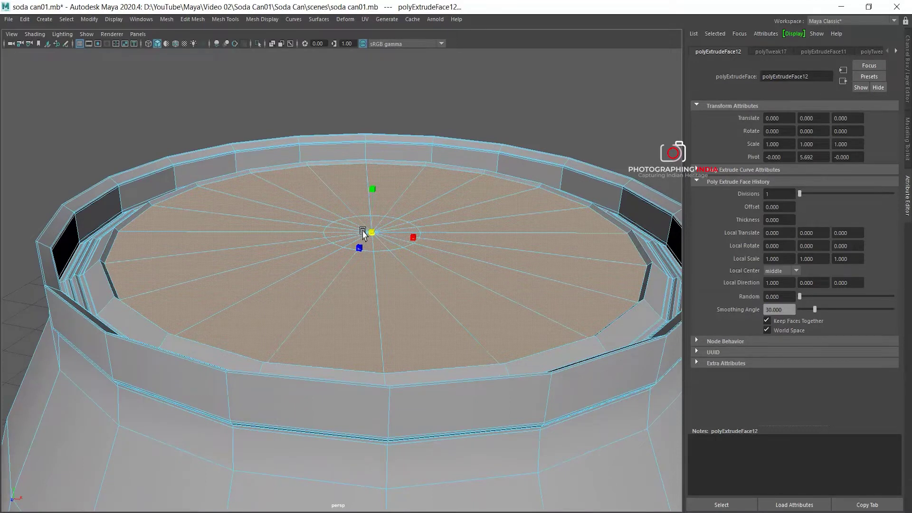
pyautogui.keyDown('alt'); pyautogui.moveTo(354, 216); pyautogui.dragTo(151, 256); pyautogui.keyUp('alt')
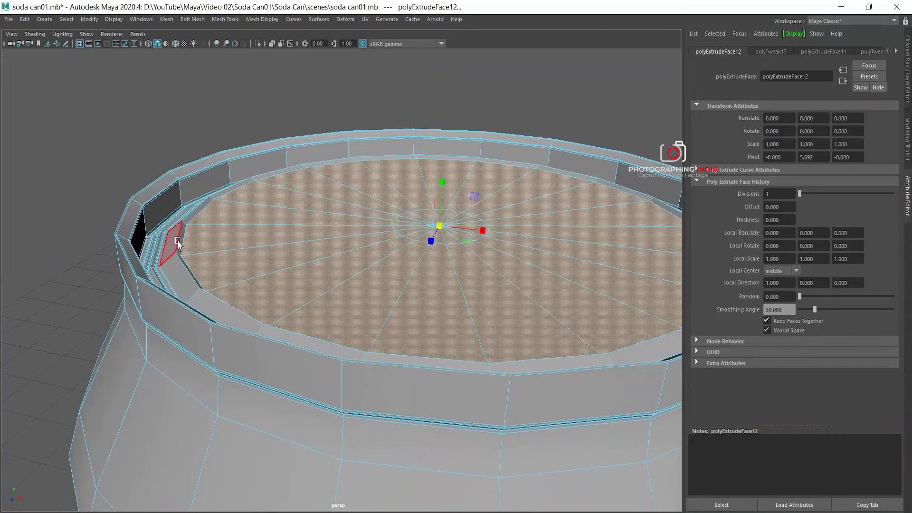
pyautogui.press('space')
pyautogui.press('space')
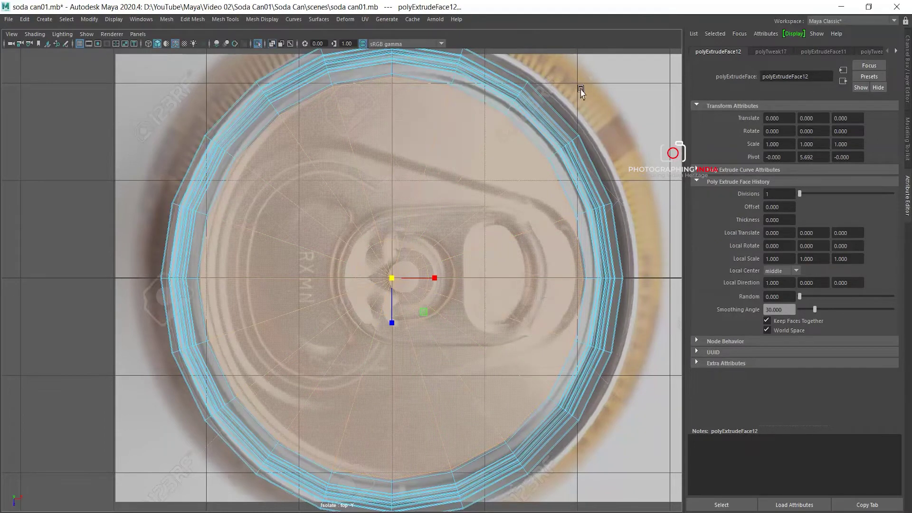
pyautogui.press('space')
pyautogui.press('space')
pyautogui.keyDown('alt'); pyautogui.moveTo(436, 177); pyautogui.dragTo(426, 178, button='middle'); pyautogui.keyUp('alt')
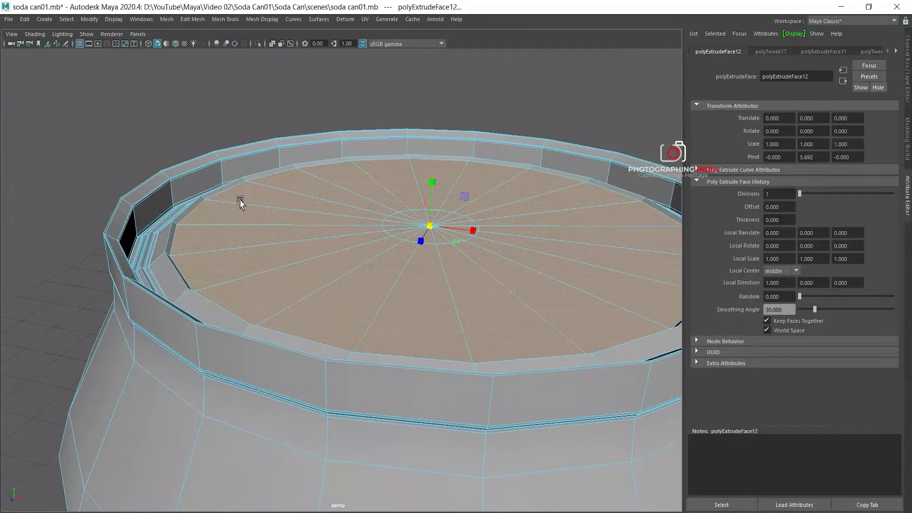
pyautogui.keyDown('alt'); pyautogui.moveTo(326, 207); pyautogui.dragTo(169, 155, button='right'); pyautogui.keyUp('alt')
# Select lid wedge faces, show the mesh unsmoothed, and return to Object Mode.
pyautogui.click(197, 114)
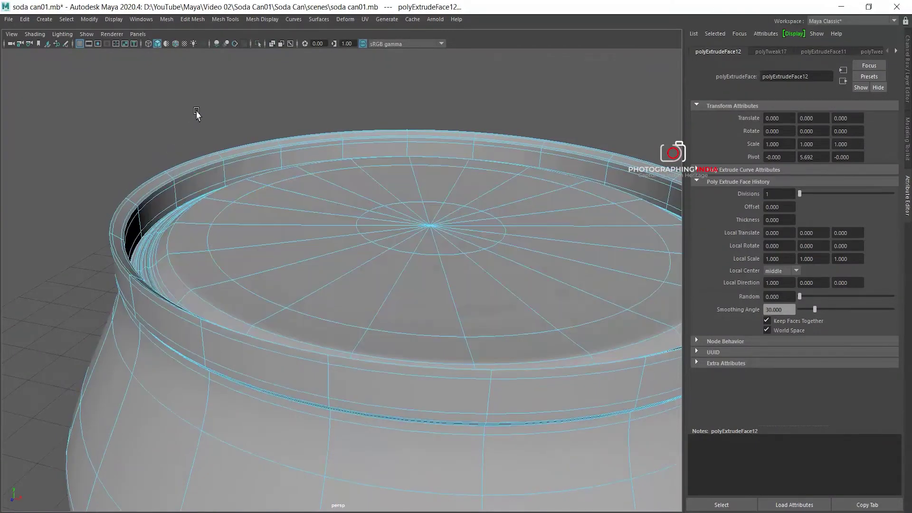
pyautogui.click(320, 219)
pyautogui.press('1')
pyautogui.click(283, 202)
pyautogui.moveTo(269, 194)
pyautogui.keyDown('alt'); pyautogui.mouseDown()
pyautogui.moveTo(275, 199)
pyautogui.moveTo(261, 176)
pyautogui.mouseUp(); pyautogui.keyUp('alt')
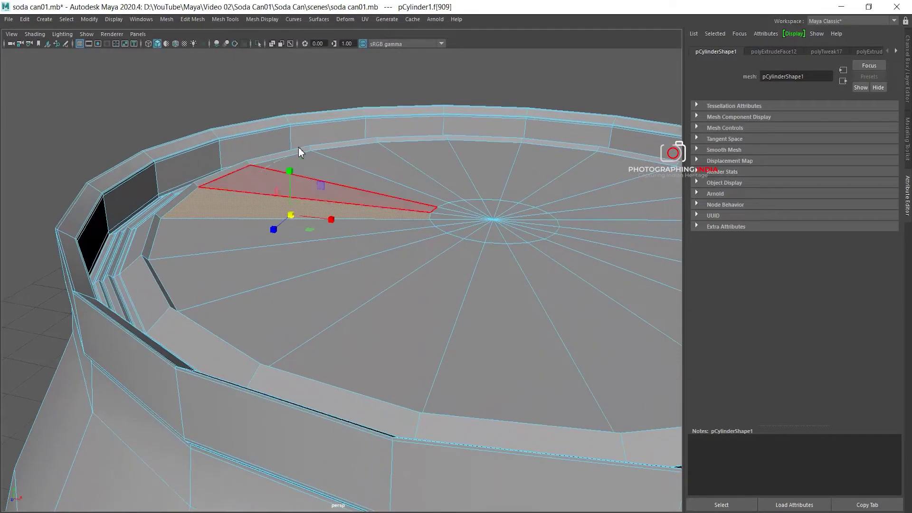
pyautogui.press('F8')
pyautogui.moveTo(298, 147)
pyautogui.keyDown('alt'); pyautogui.mouseDown()
pyautogui.moveTo(312, 181)
pyautogui.moveTo(265, 172)
pyautogui.mouseUp(); pyautogui.keyUp('alt')
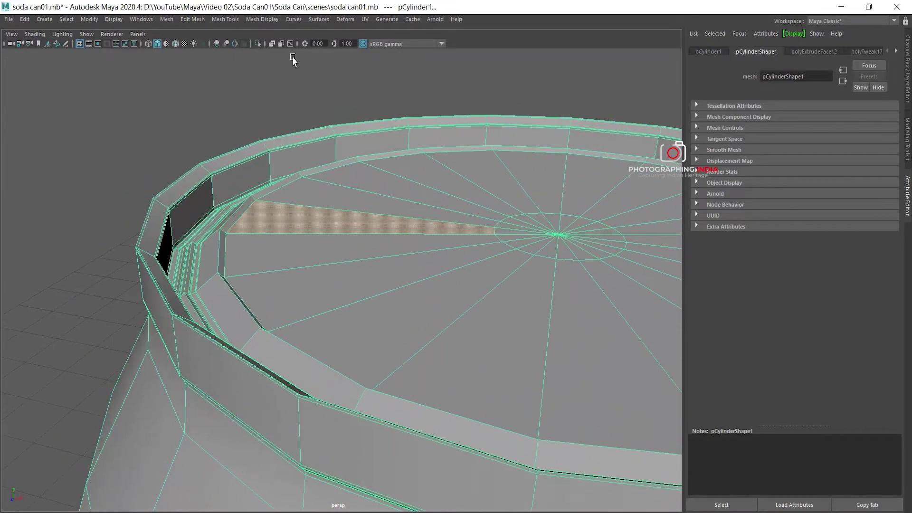
# Clear the selection and start inserting edge loops on the can mesh.
pyautogui.click(240, 23)
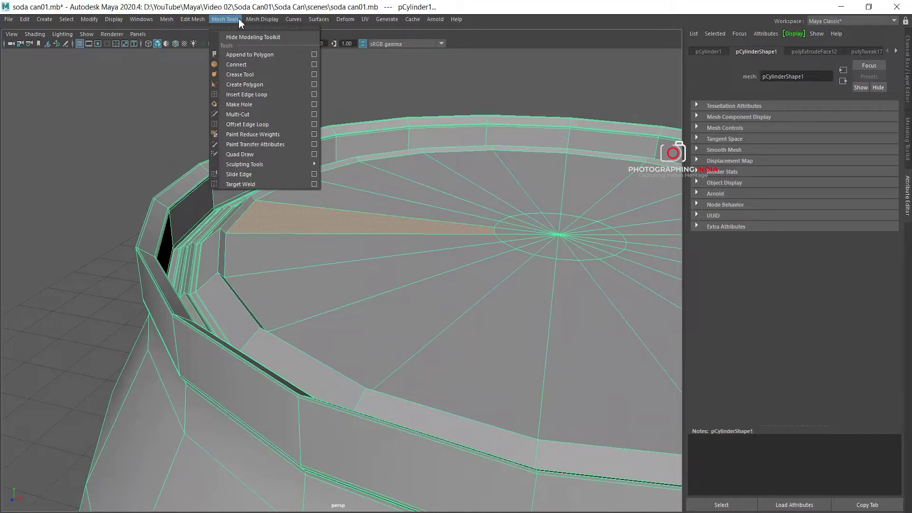
pyautogui.click(274, 61)
pyautogui.keyDown('shift'); pyautogui.rightClick(461, 183); pyautogui.keyUp('shift')
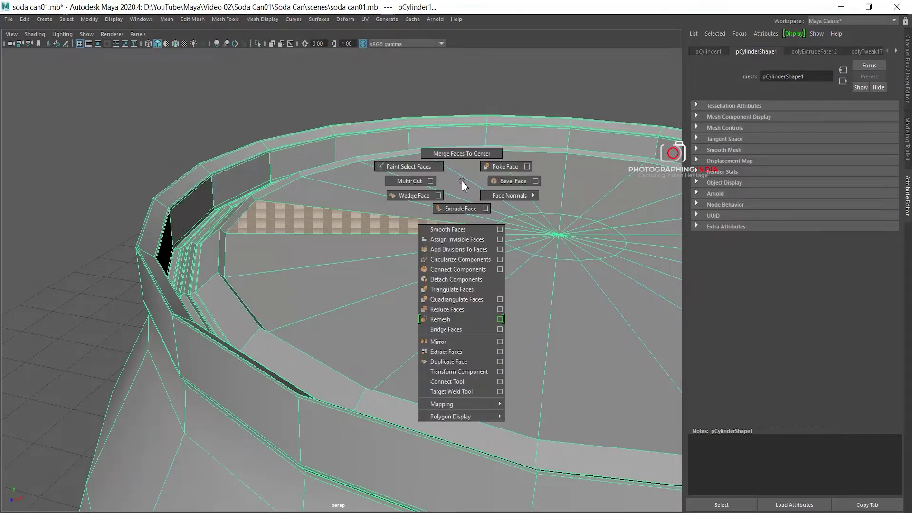
pyautogui.moveTo(441, 171); pyautogui.dragTo(482, 149, button='right')
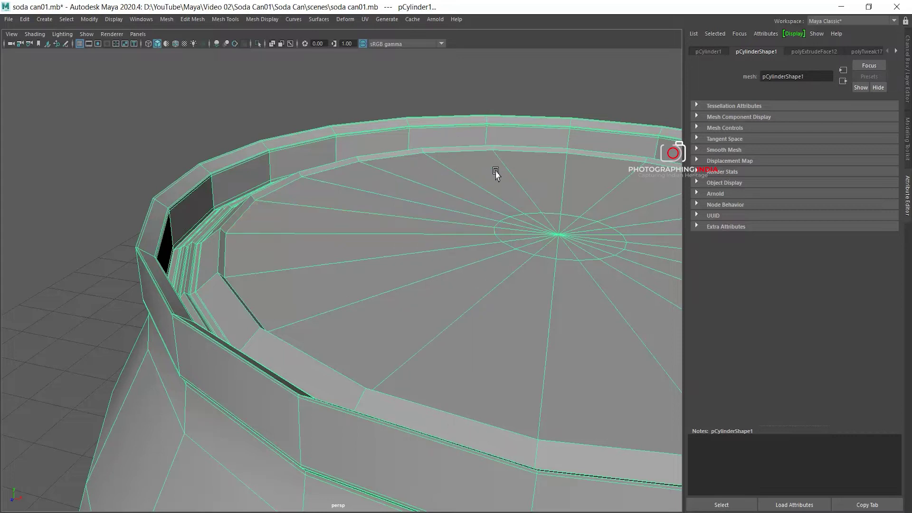
pyautogui.keyDown('shift'); pyautogui.moveTo(541, 147); pyautogui.dragTo(477, 166, button='right'); pyautogui.keyUp('shift')
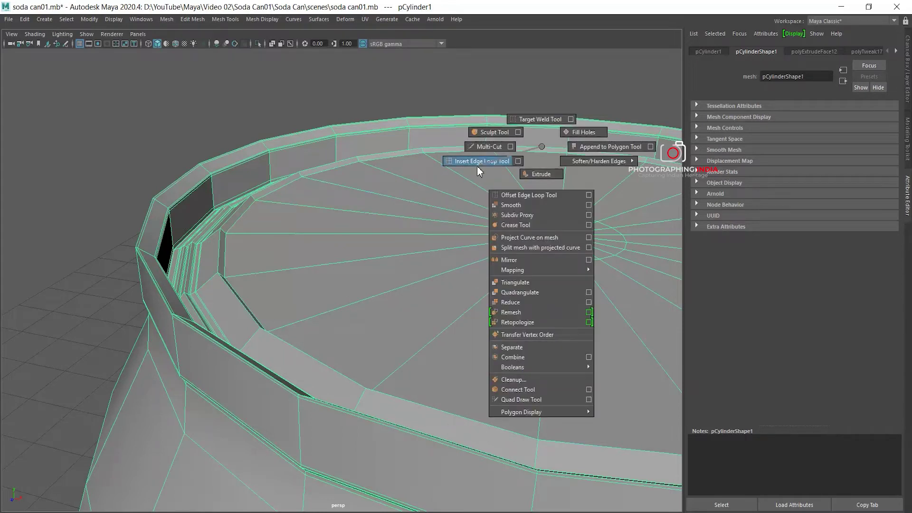
# Add an edge loop along the inner rim groove of the can lid.
pyautogui.scroll(2, 298, 229)
pyautogui.scroll(2, 285, 237)
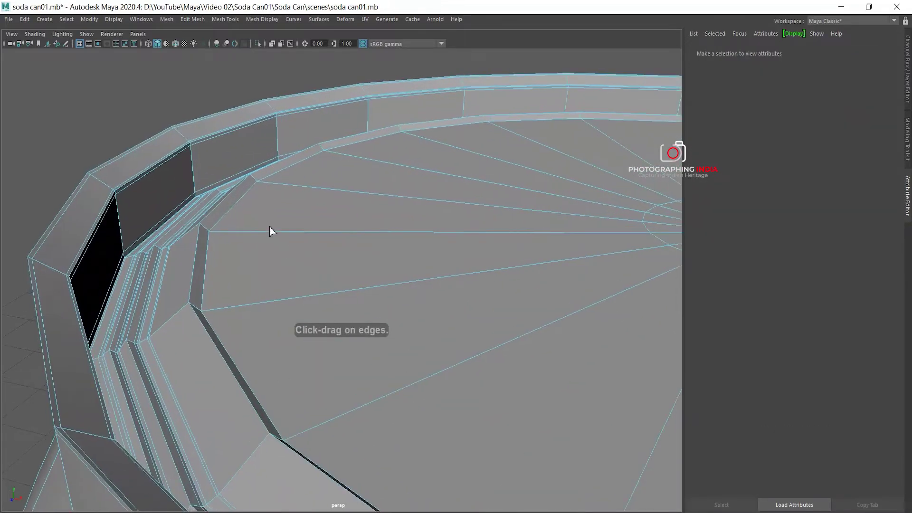
pyautogui.scroll(2, 269, 226)
pyautogui.moveTo(206, 315)
pyautogui.mouseDown()
pyautogui.moveTo(199, 320)
pyautogui.moveTo(233, 292)
pyautogui.mouseUp()
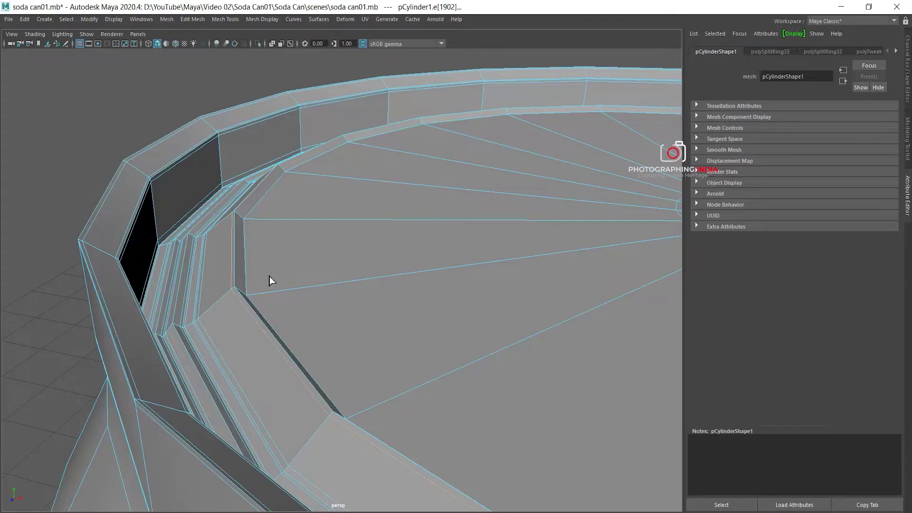
pyautogui.moveTo(265, 242)
pyautogui.keyDown('alt'); pyautogui.mouseDown()
pyautogui.moveTo(301, 261)
pyautogui.moveTo(309, 244)
pyautogui.moveTo(275, 321)
pyautogui.mouseUp(); pyautogui.keyUp('alt')
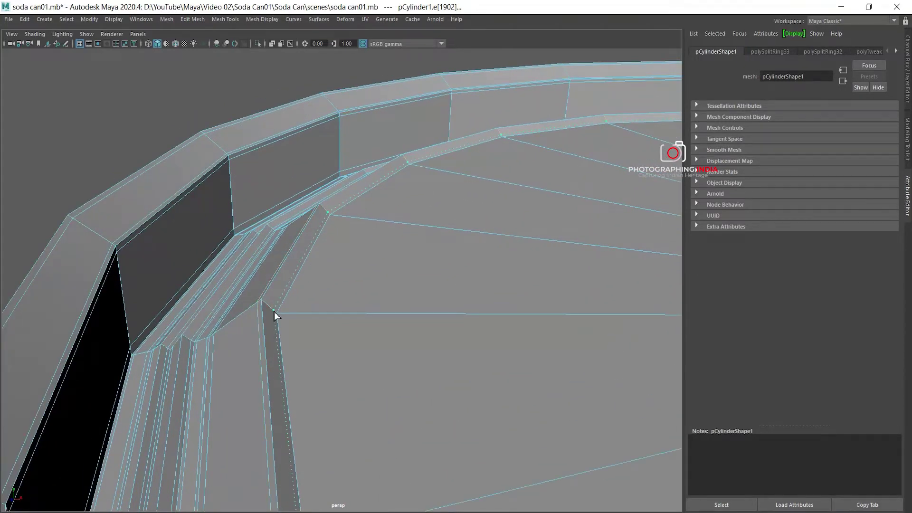
pyautogui.moveTo(275, 311); pyautogui.dragTo(275, 312)
# Return to Object Mode with the can deselected.
pyautogui.moveTo(281, 264); pyautogui.dragTo(329, 228, button='right')
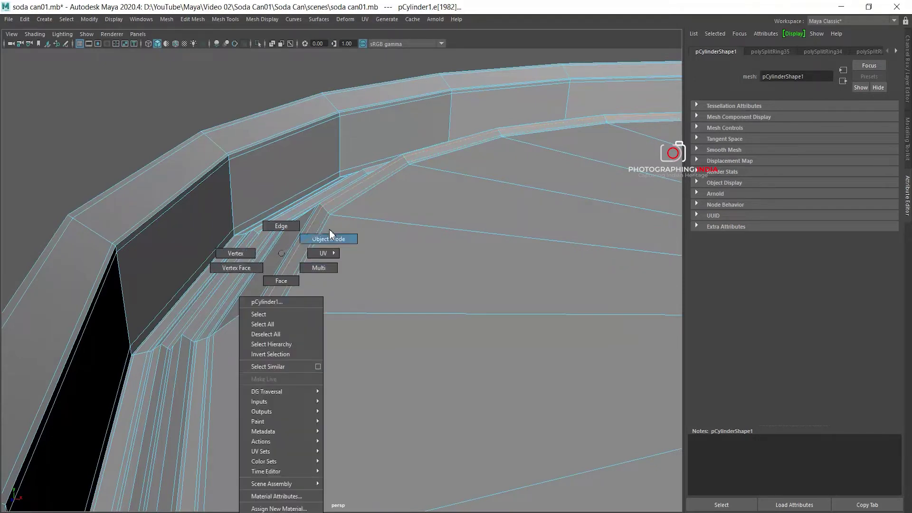
pyautogui.click(408, 262)
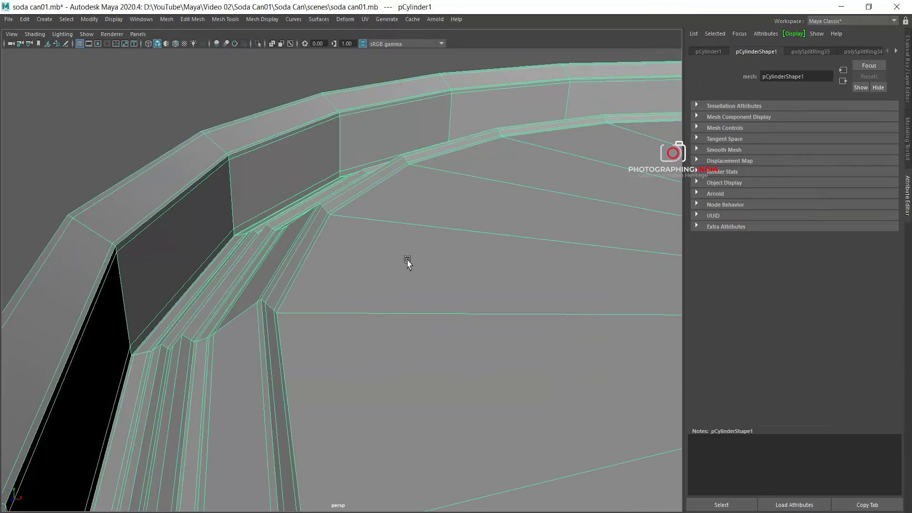
pyautogui.scroll(-3, 407, 262)
pyautogui.click(126, 132)
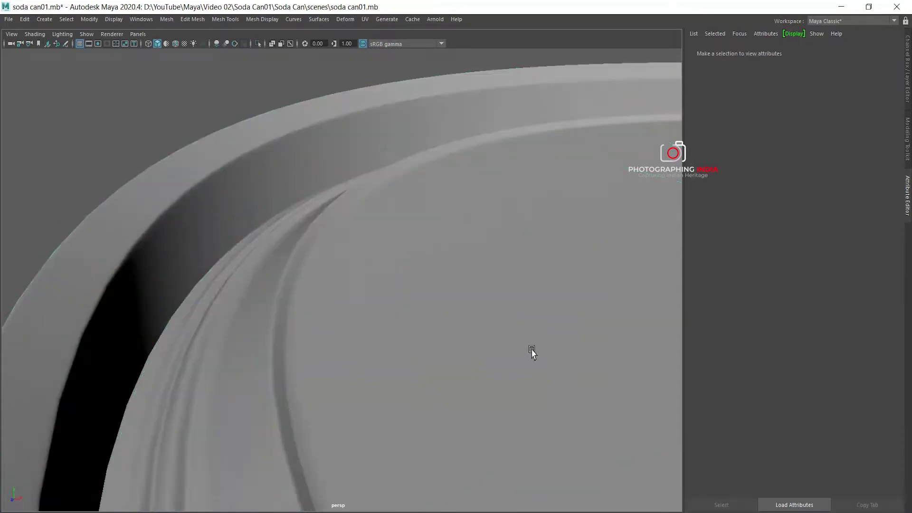
pyautogui.scroll(-3, 507, 289)
pyautogui.scroll(-2, 507, 288)
pyautogui.scroll(2, 383, 309)
# Orbit to a more top-down view of the can and select it.
pyautogui.click(383, 310)
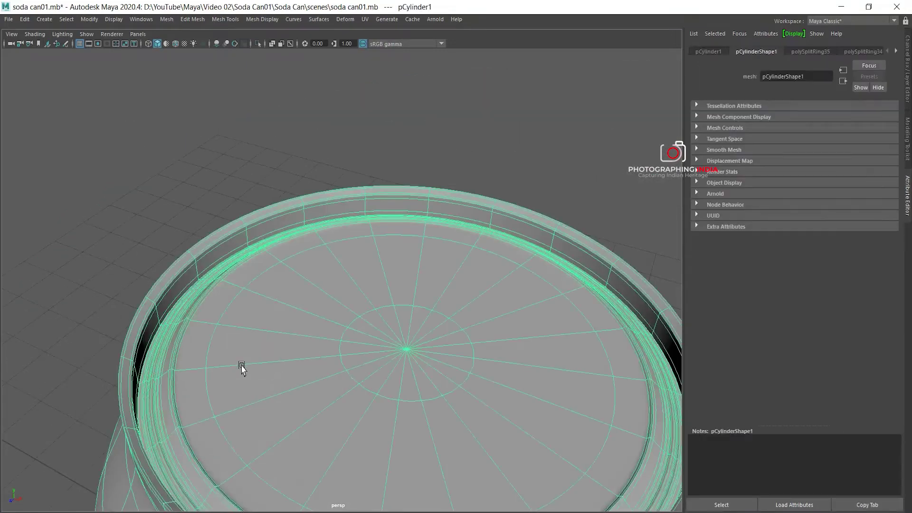
pyautogui.click(389, 142)
pyautogui.scroll(-2, 508, 368)
pyautogui.scroll(-1, 519, 381)
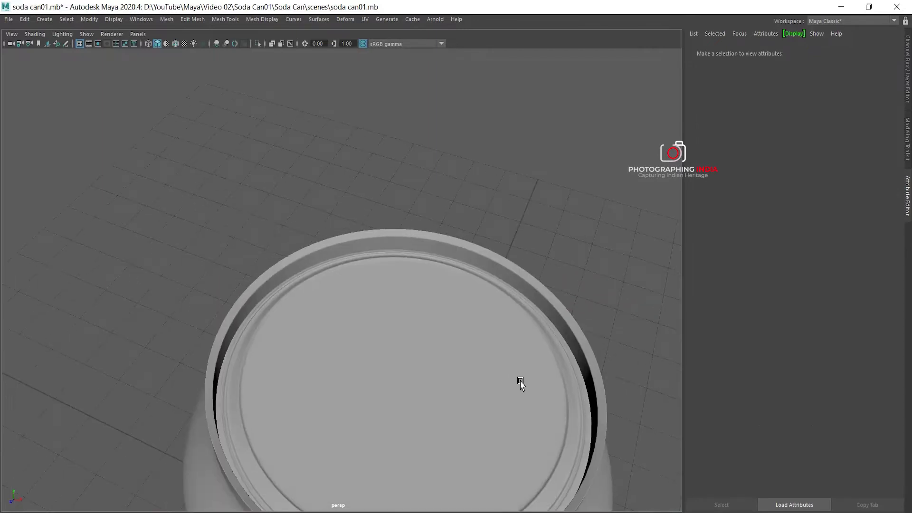
pyautogui.keyDown('alt'); pyautogui.moveTo(519, 381); pyautogui.dragTo(443, 269); pyautogui.keyUp('alt')
pyautogui.click(444, 269)
# Maximize the top view with the lid reference and frame the lid.
pyautogui.press('1')
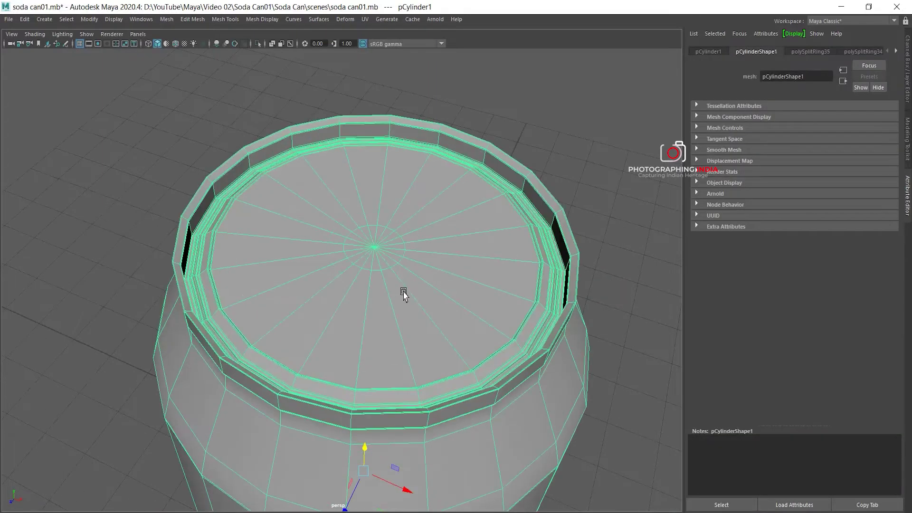
pyautogui.press('space')
pyautogui.press('space')
pyautogui.scroll(1, 314, 199)
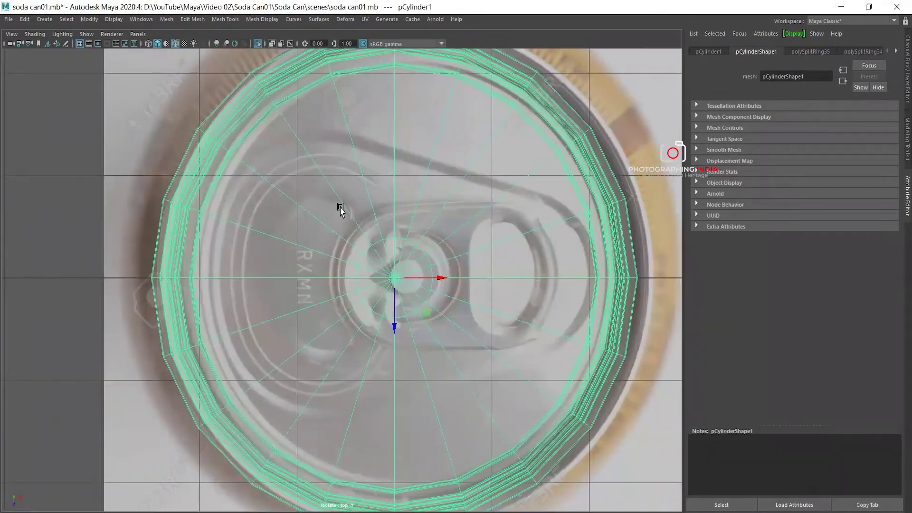
pyautogui.scroll(2, 328, 201)
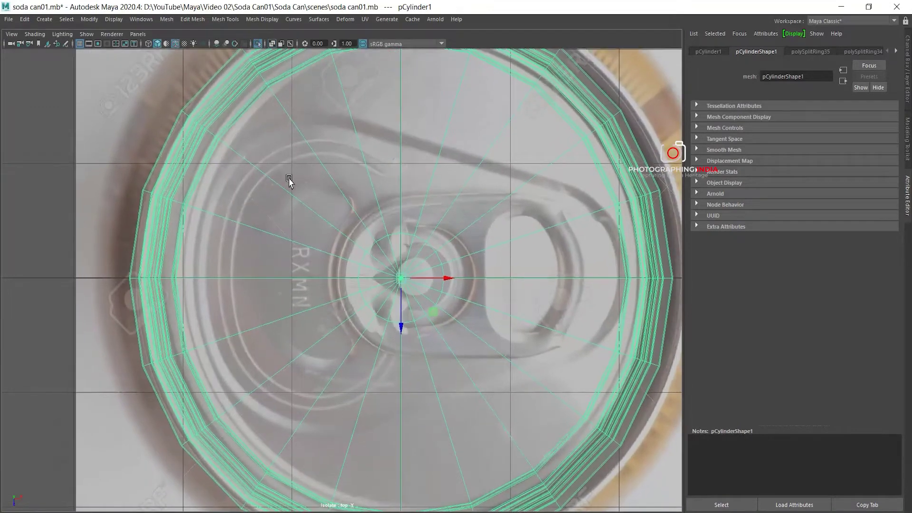
pyautogui.keyDown('alt'); pyautogui.moveTo(266, 174); pyautogui.dragTo(270, 178, button='middle'); pyautogui.keyUp('alt')
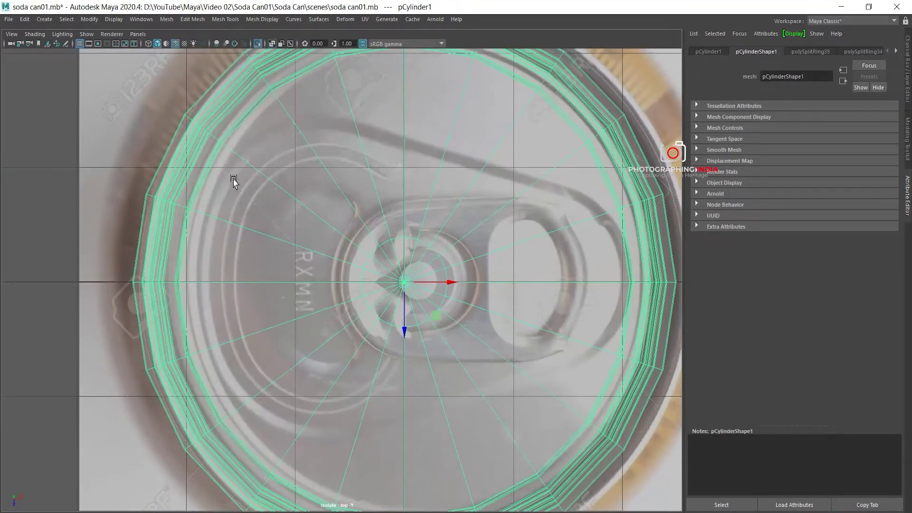
# Select the ring of lid faces around the central hub.
pyautogui.keyDown('shift'); pyautogui.rightClick(397, 89); pyautogui.keyUp('shift')
pyautogui.moveTo(397, 87); pyautogui.dragTo(393, 116, button='right')
pyautogui.click(393, 116)
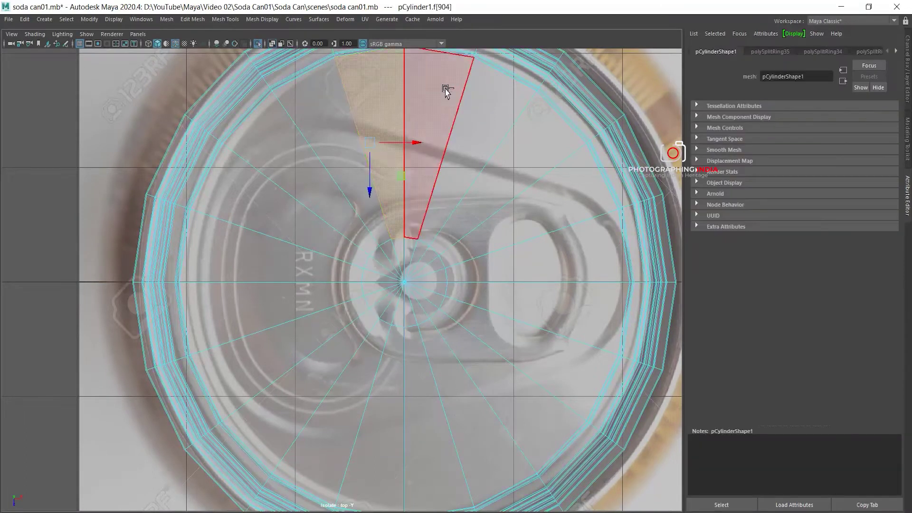
pyautogui.doubleClick(429, 246)
pyautogui.scroll(3, 465, 280)
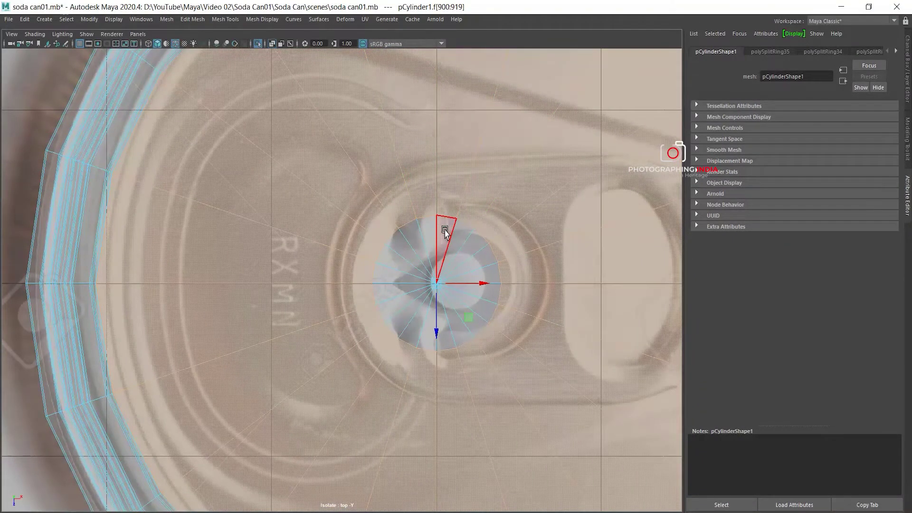
pyautogui.moveTo(447, 230); pyautogui.dragTo(422, 277)
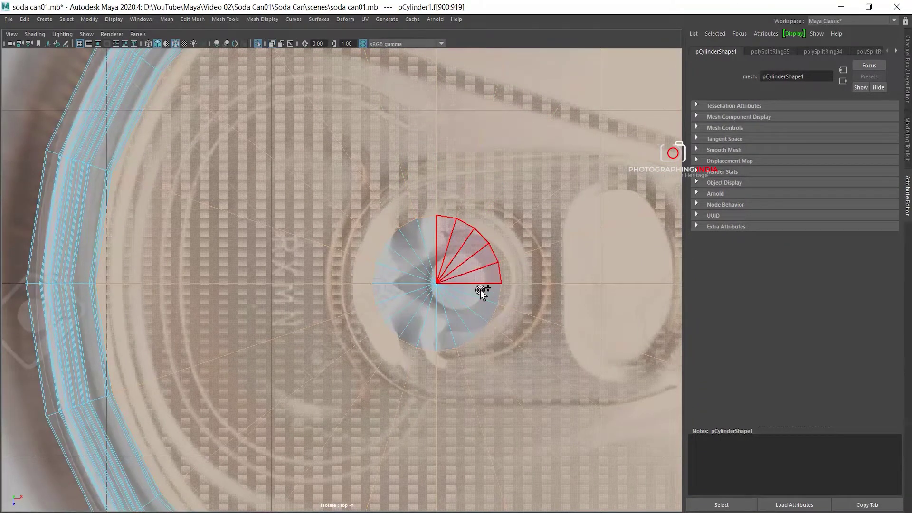
pyautogui.click(418, 261)
pyautogui.keyDown('shift'); pyautogui.click(470, 267); pyautogui.keyUp('shift')
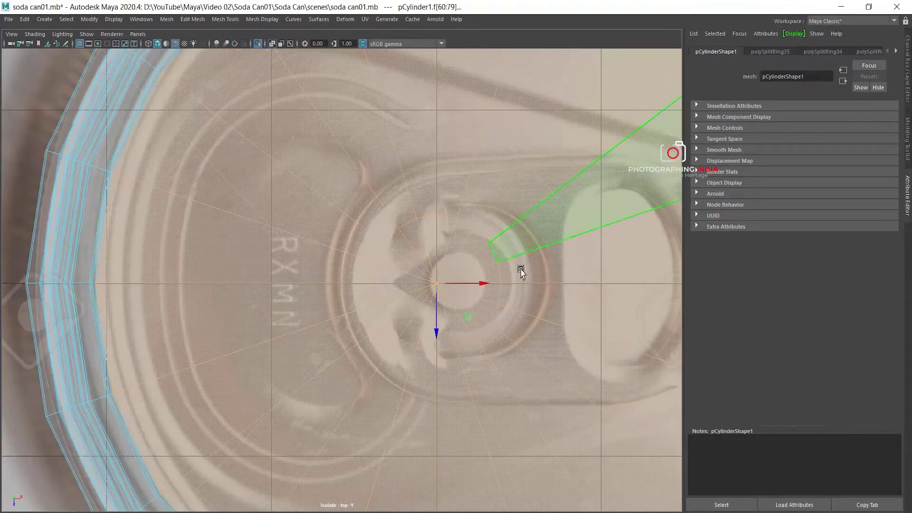
pyautogui.scroll(-3, 508, 256)
# Extrude the hub face ring and shrink it slightly toward the centre.
pyautogui.keyDown('shift'); pyautogui.moveTo(480, 161); pyautogui.dragTo(481, 174, button='right'); pyautogui.keyUp('shift')
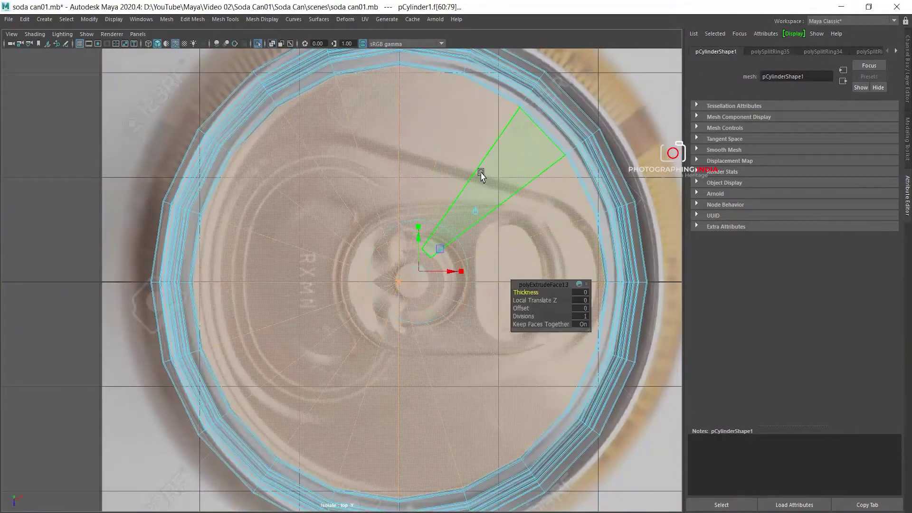
pyautogui.click(397, 285)
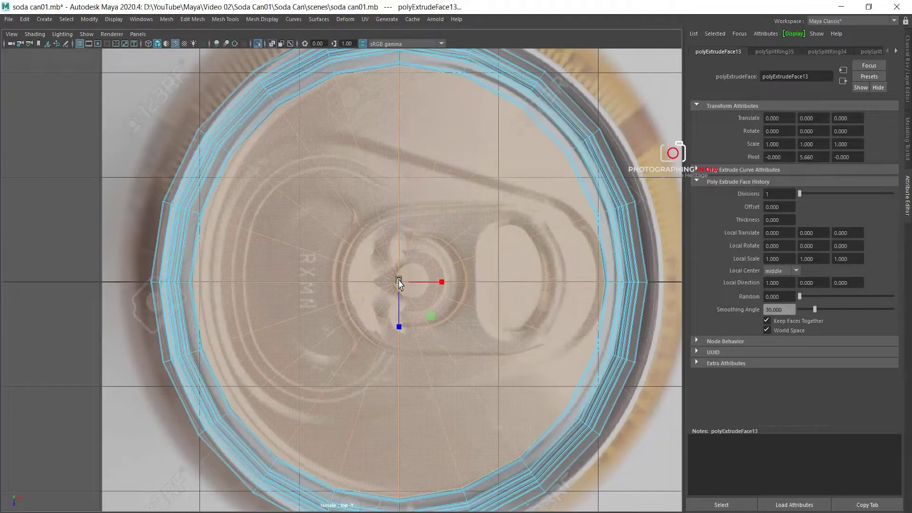
pyautogui.moveTo(383, 297)
pyautogui.mouseDown(button='middle')
pyautogui.moveTo(366, 289)
pyautogui.moveTo(392, 298)
pyautogui.mouseUp(button='middle')
pyautogui.moveTo(392, 298)
pyautogui.mouseDown(button='right')
pyautogui.moveTo(437, 198)
pyautogui.moveTo(487, 178)
pyautogui.mouseUp(button='right')
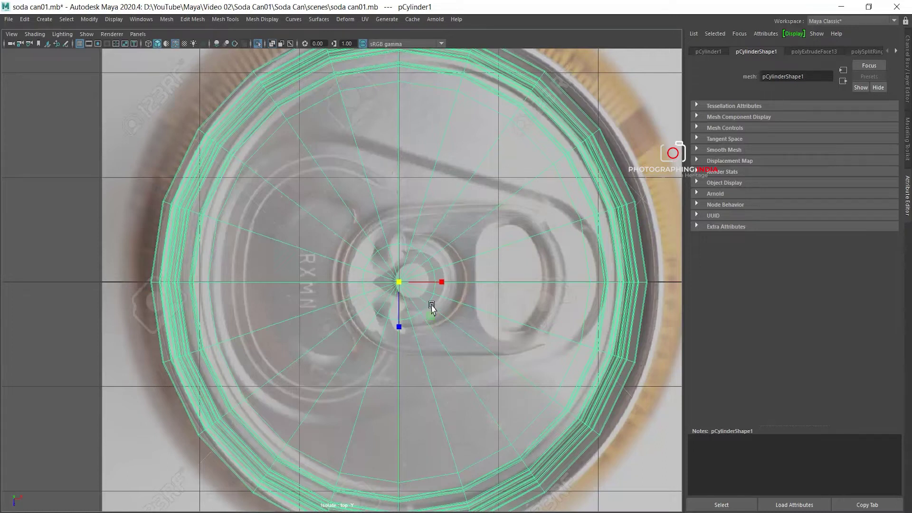
# Switch to the Move tool, restore the full interface, and open Move Tool Settings beside the viewport.
pyautogui.press('w')
pyautogui.hotkey('ctrl', 'space')
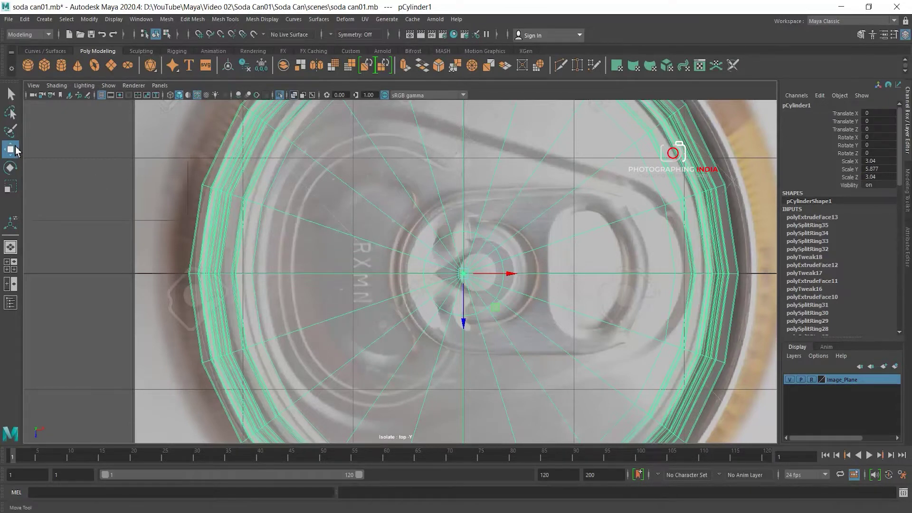
pyautogui.doubleClick(14, 150)
pyautogui.moveTo(214, 93); pyautogui.dragTo(171, 62)
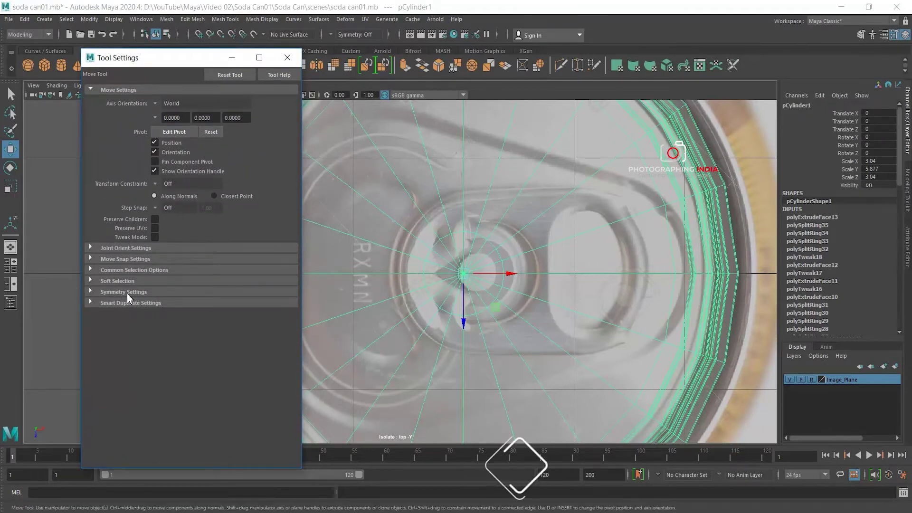
# Set the Move tool's Symmetry to World Z, then close Tool Settings.
pyautogui.click(90, 291)
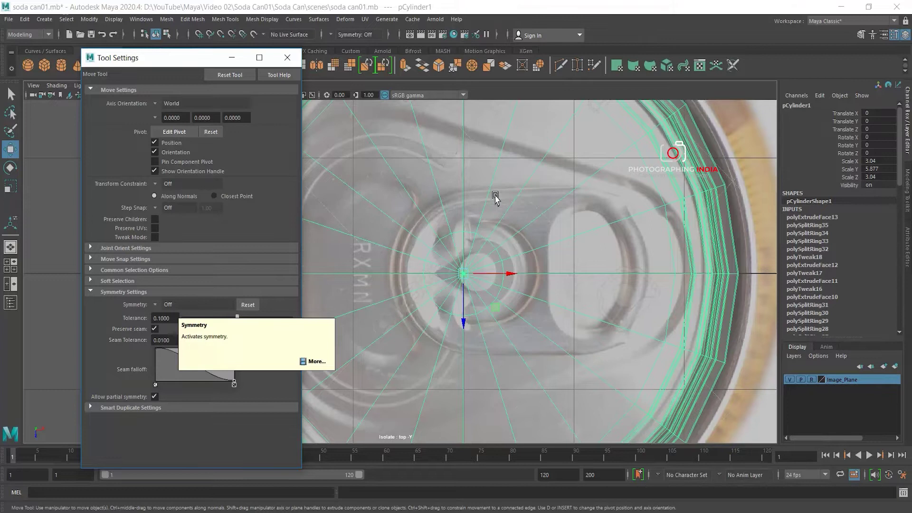
pyautogui.scroll(-2, 607, 304)
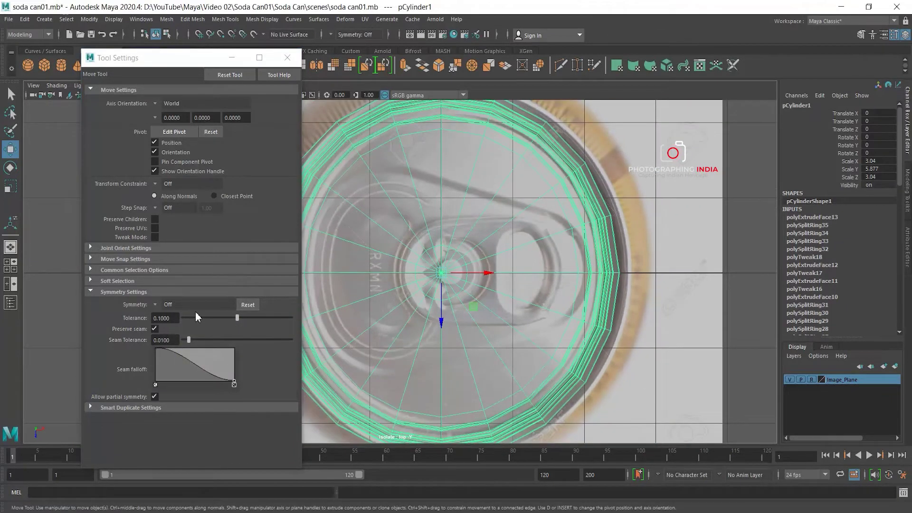
pyautogui.click(157, 305)
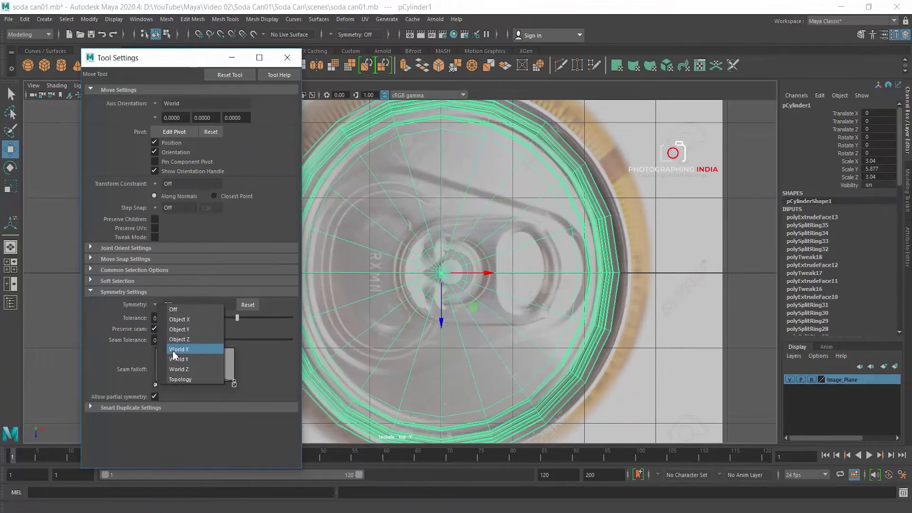
pyautogui.click(178, 369)
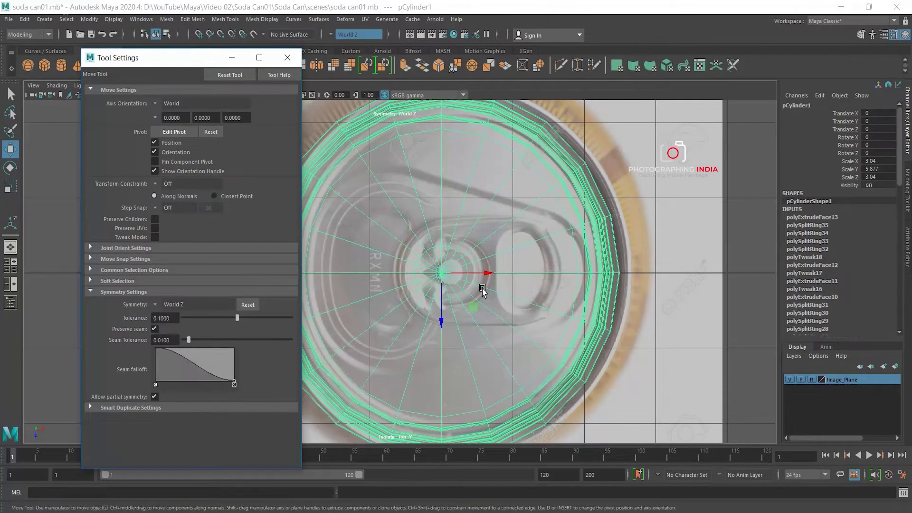
pyautogui.click(287, 57)
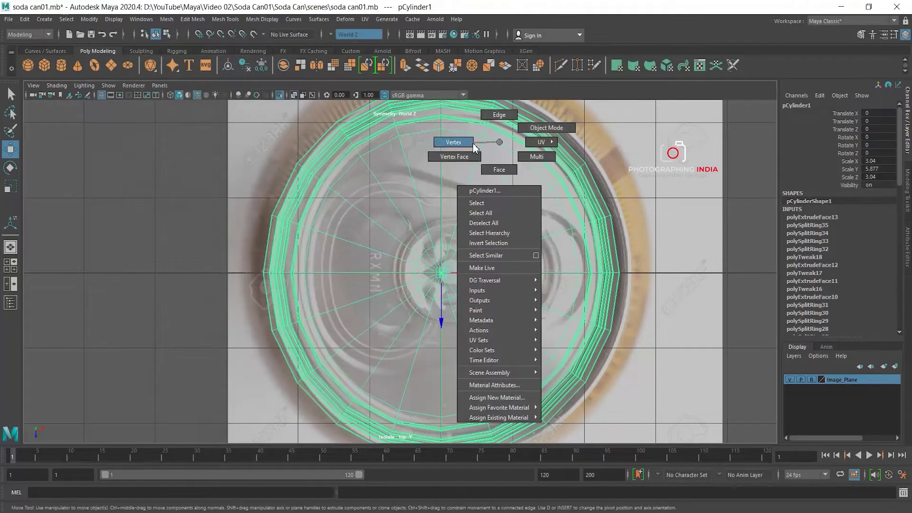
# Enter vertex mode on the lid and select vertices above the pull tab.
pyautogui.moveTo(500, 147); pyautogui.dragTo(456, 150, button='right')
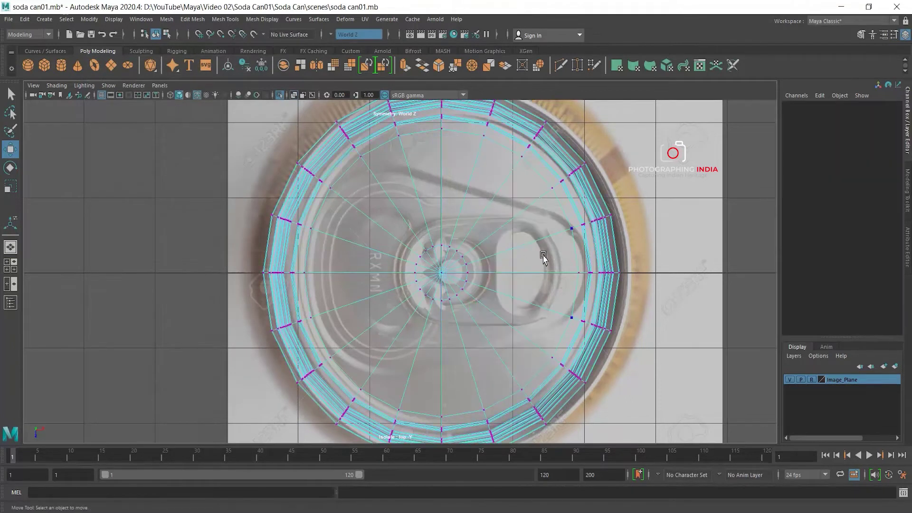
pyautogui.click(398, 136)
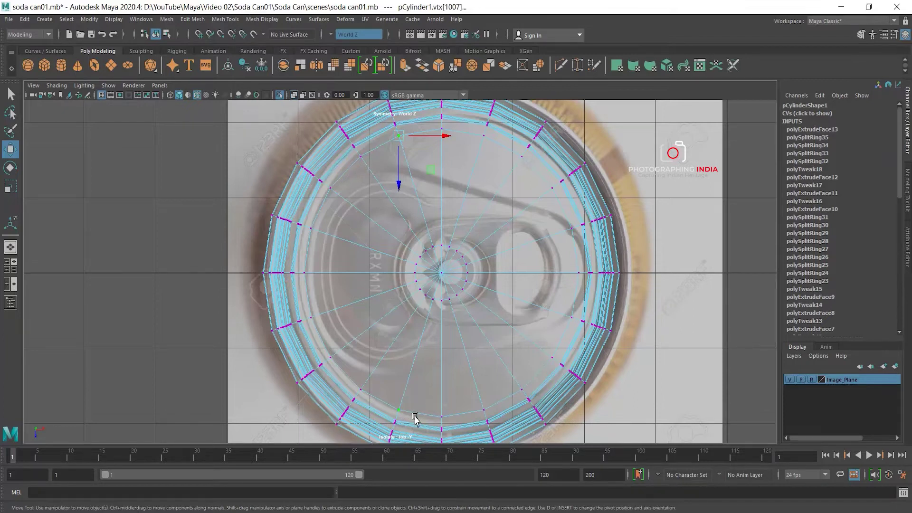
pyautogui.click(483, 136)
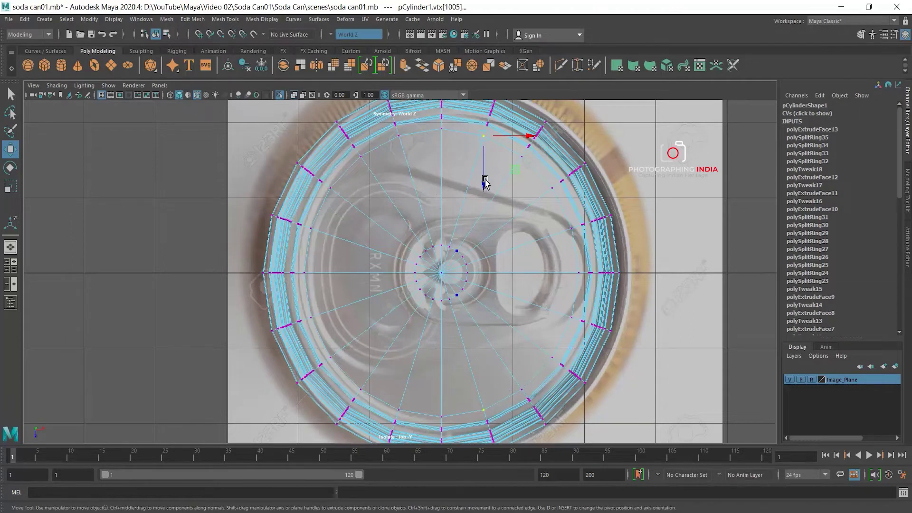
pyautogui.keyDown('alt'); pyautogui.moveTo(486, 183); pyautogui.dragTo(520, 204, button='middle'); pyautogui.keyUp('alt')
pyautogui.scroll(1, 466, 189)
pyautogui.click(436, 151)
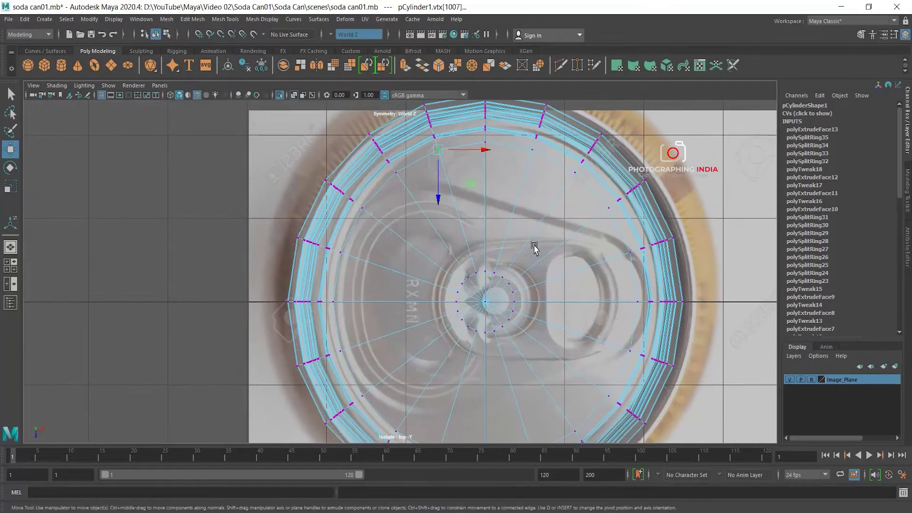
pyautogui.hotkey('ctrl', 'space')
pyautogui.scroll(-2, 602, 274)
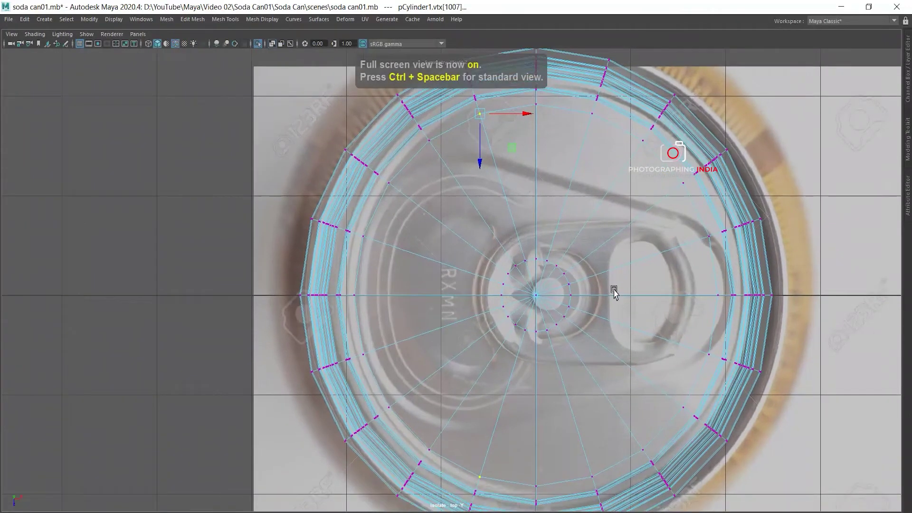
pyautogui.scroll(1, 601, 265)
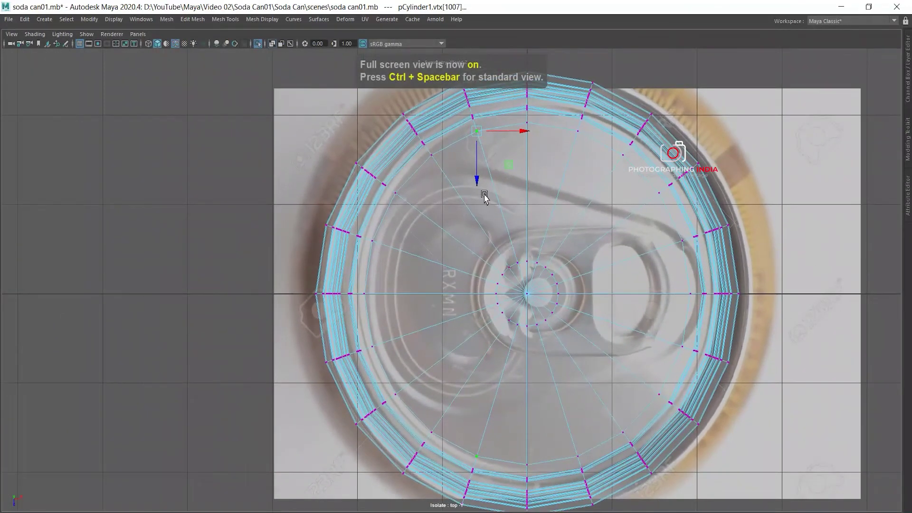
# Pull the selected vertex and its mirror down along Z onto the tab outline.
pyautogui.click(477, 182)
pyautogui.moveTo(476, 182); pyautogui.dragTo(478, 213)
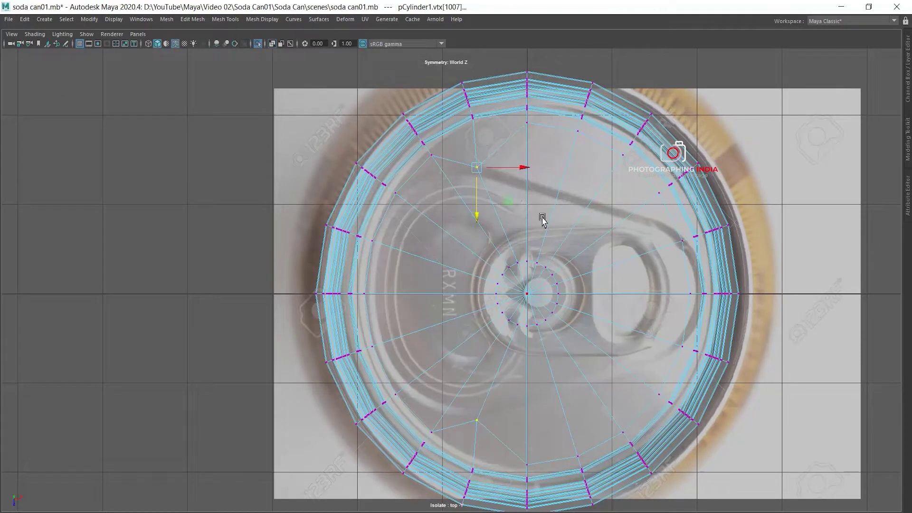
pyautogui.moveTo(524, 171); pyautogui.dragTo(536, 170)
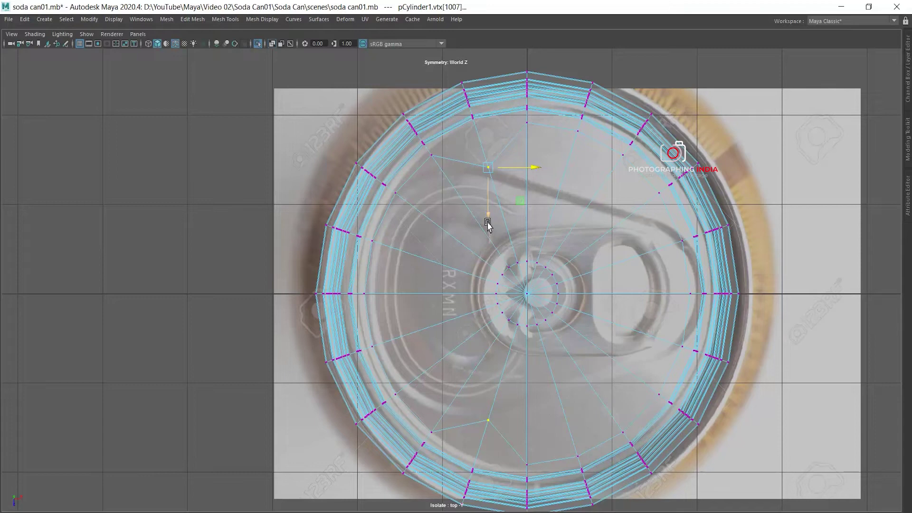
pyautogui.moveTo(487, 223); pyautogui.dragTo(488, 226)
pyautogui.moveTo(534, 177); pyautogui.dragTo(532, 177)
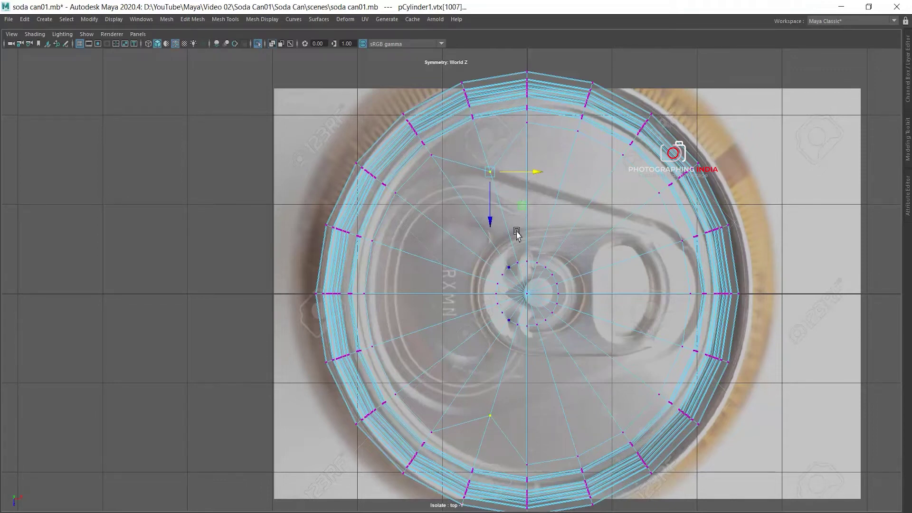
# Move the next two outline vertices down onto the tab edge.
pyautogui.click(527, 123)
pyautogui.moveTo(527, 175); pyautogui.dragTo(523, 232)
pyautogui.click(579, 140)
pyautogui.moveTo(577, 193); pyautogui.dragTo(565, 251)
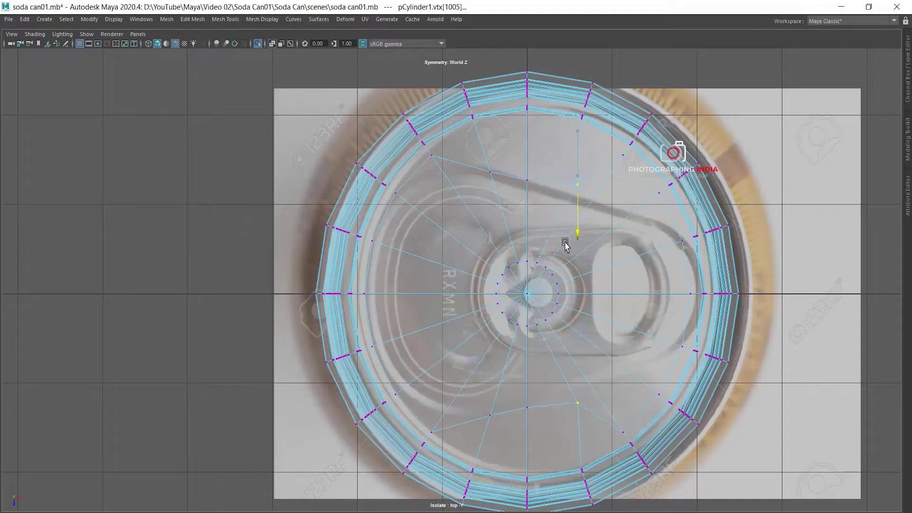
pyautogui.moveTo(621, 192); pyautogui.dragTo(610, 194)
# Fine-tune those vertices along Z and bring the far-end vertex down the tab edge.
pyautogui.click(561, 237)
pyautogui.moveTo(606, 195); pyautogui.dragTo(605, 193)
pyautogui.moveTo(557, 236); pyautogui.dragTo(560, 233)
pyautogui.click(623, 155)
pyautogui.moveTo(623, 166)
pyautogui.mouseDown()
pyautogui.moveTo(624, 205)
pyautogui.moveTo(637, 205)
pyautogui.mouseUp()
pyautogui.moveTo(594, 256); pyautogui.dragTo(593, 251)
# Place the vertex at the tab's left end onto the outline.
pyautogui.click(558, 194)
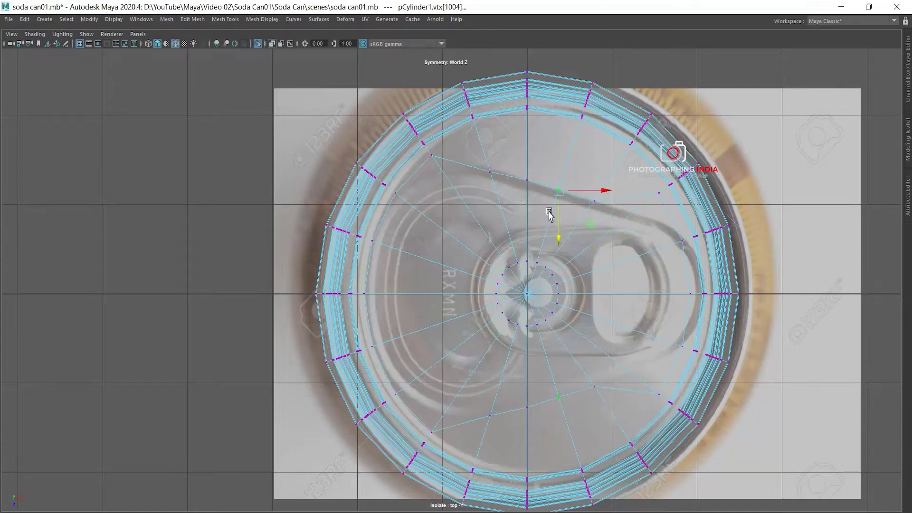
pyautogui.click(492, 194)
pyautogui.click(433, 172)
pyautogui.moveTo(429, 216); pyautogui.dragTo(429, 220)
pyautogui.moveTo(478, 169); pyautogui.dragTo(488, 169)
pyautogui.moveTo(442, 215); pyautogui.dragTo(442, 214)
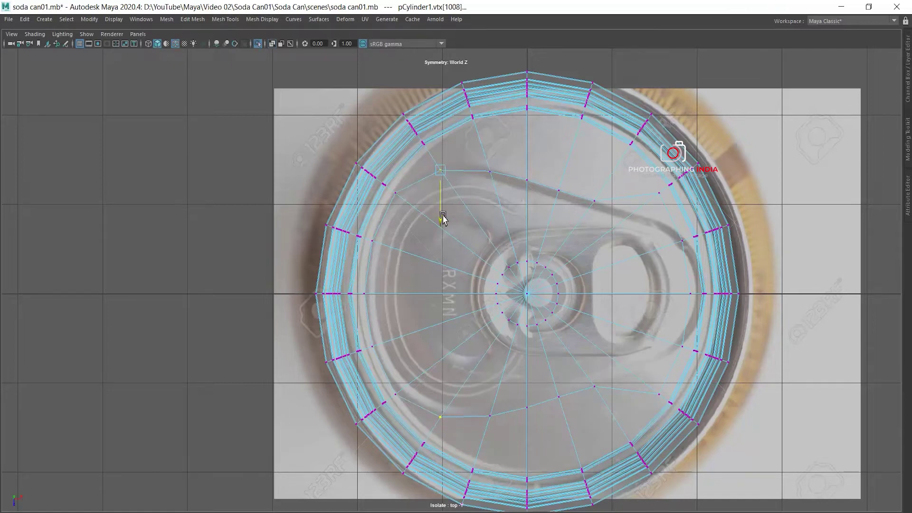
pyautogui.moveTo(488, 169); pyautogui.dragTo(491, 167)
pyautogui.moveTo(441, 220); pyautogui.dragTo(440, 219)
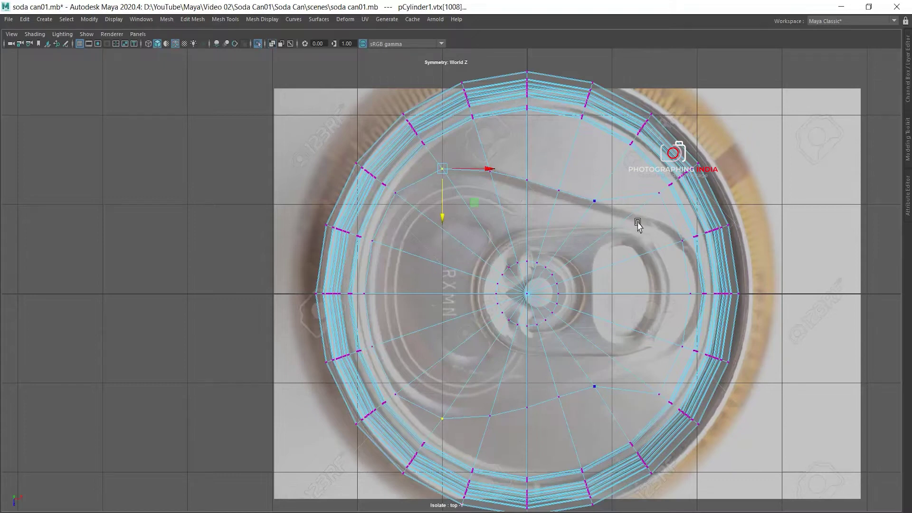
# Position the vertices at the tab's right end and near the rim on the outline.
pyautogui.click(660, 194)
pyautogui.moveTo(696, 219); pyautogui.dragTo(674, 221)
pyautogui.moveTo(635, 260); pyautogui.dragTo(633, 257)
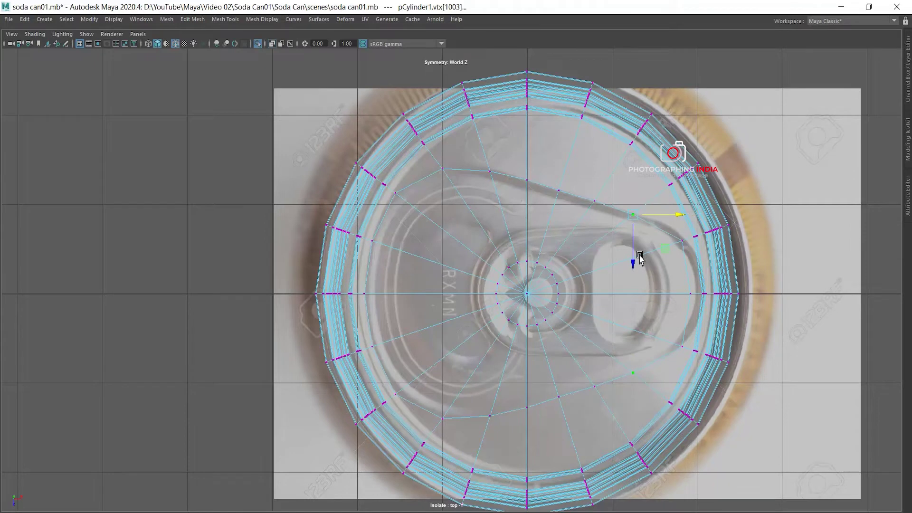
pyautogui.moveTo(675, 217); pyautogui.dragTo(672, 218)
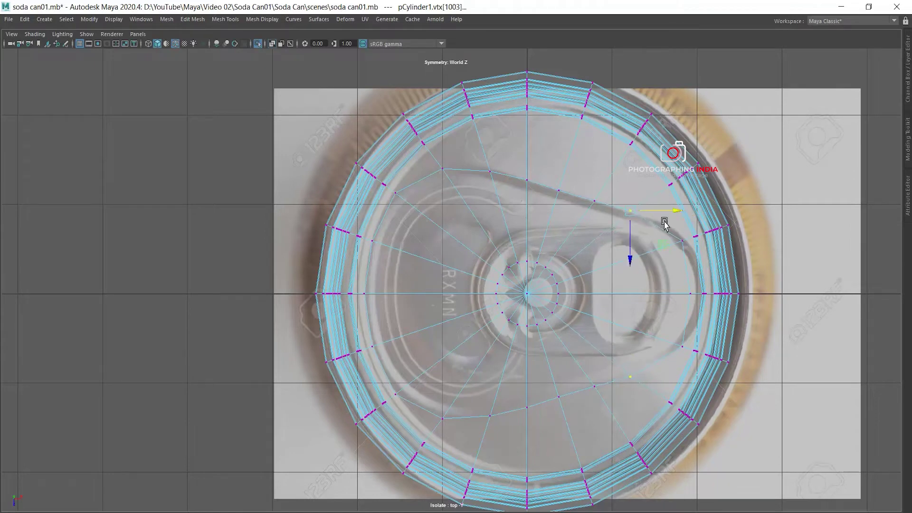
pyautogui.moveTo(629, 254); pyautogui.dragTo(636, 256)
pyautogui.click(683, 241)
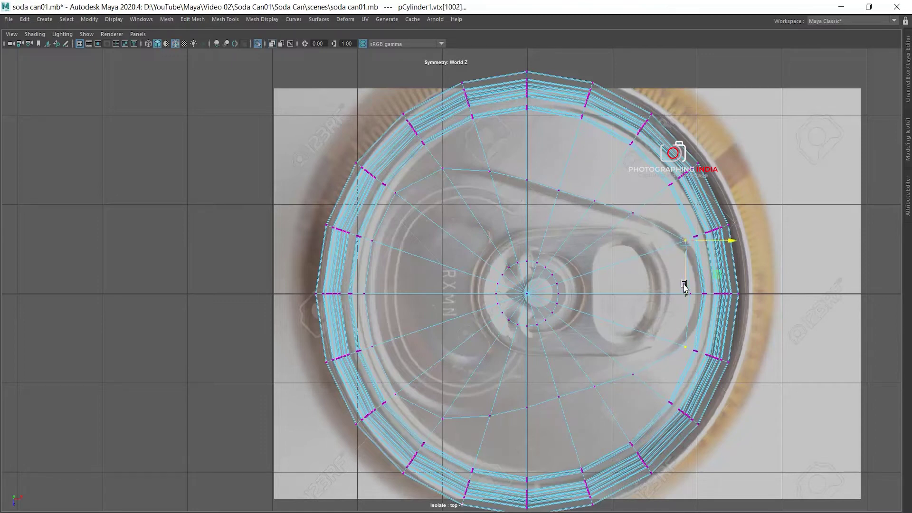
pyautogui.moveTo(684, 285); pyautogui.dragTo(684, 285)
pyautogui.click(691, 295)
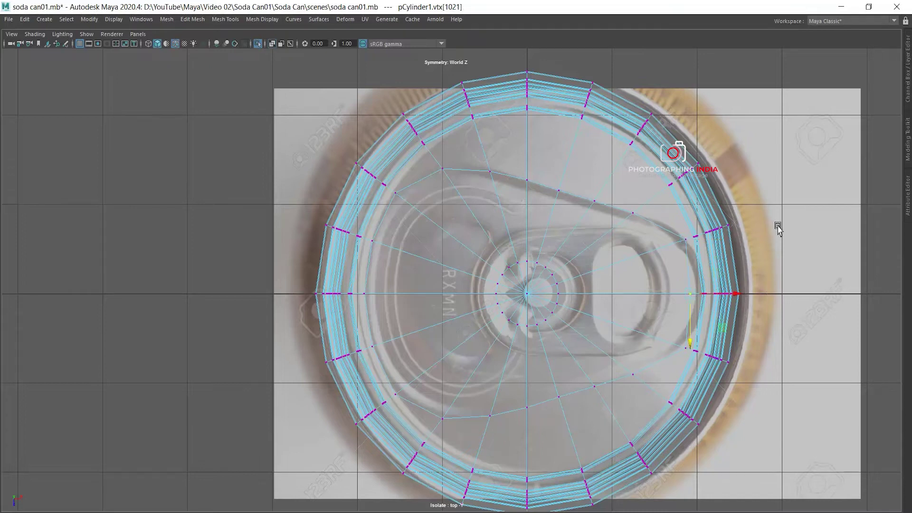
pyautogui.keyDown('alt'); pyautogui.moveTo(719, 190); pyautogui.dragTo(525, 169, button='middle'); pyautogui.keyUp('alt')
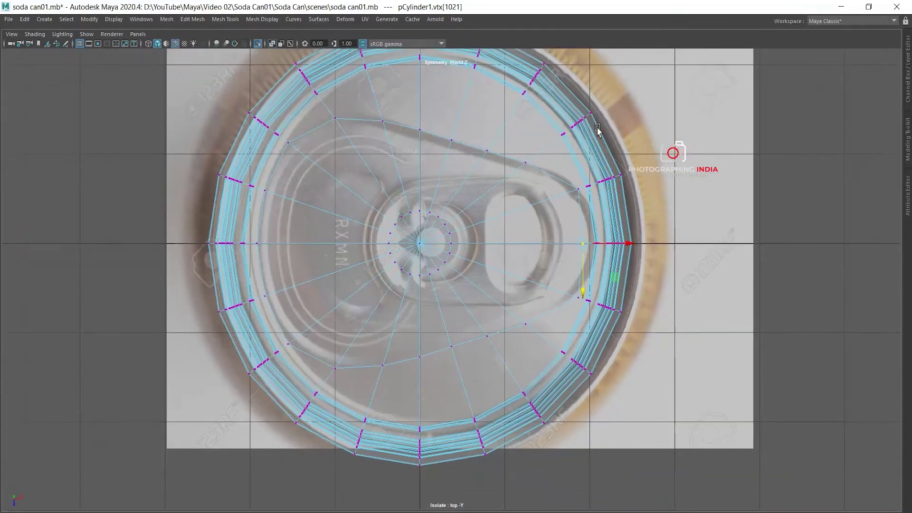
# Zoom in on the tab end and slide its outer vertex outward along X.
pyautogui.hotkey('ctrl', 'space')
pyautogui.hotkey('ctrl', 'space')
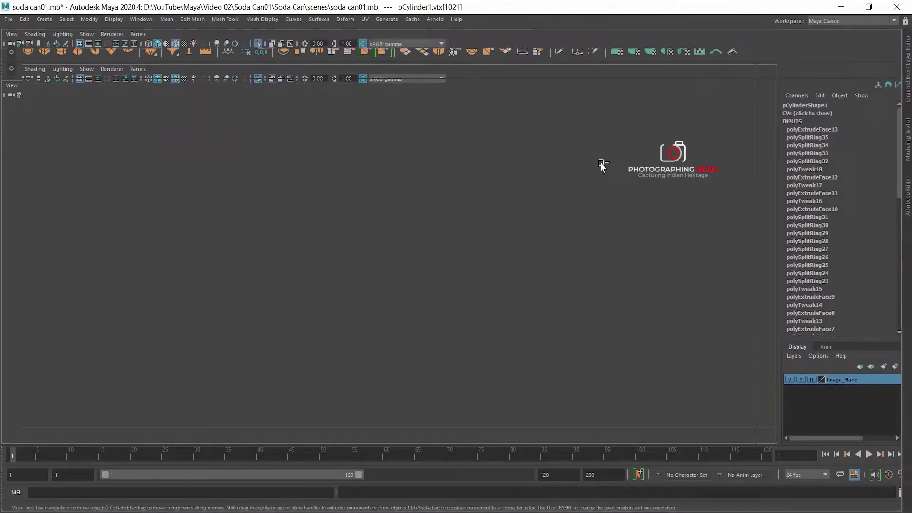
pyautogui.moveTo(607, 184)
pyautogui.keyDown('alt'); pyautogui.mouseDown(button='right')
pyautogui.moveTo(671, 227)
pyautogui.moveTo(681, 179)
pyautogui.mouseUp(button='right'); pyautogui.keyUp('alt')
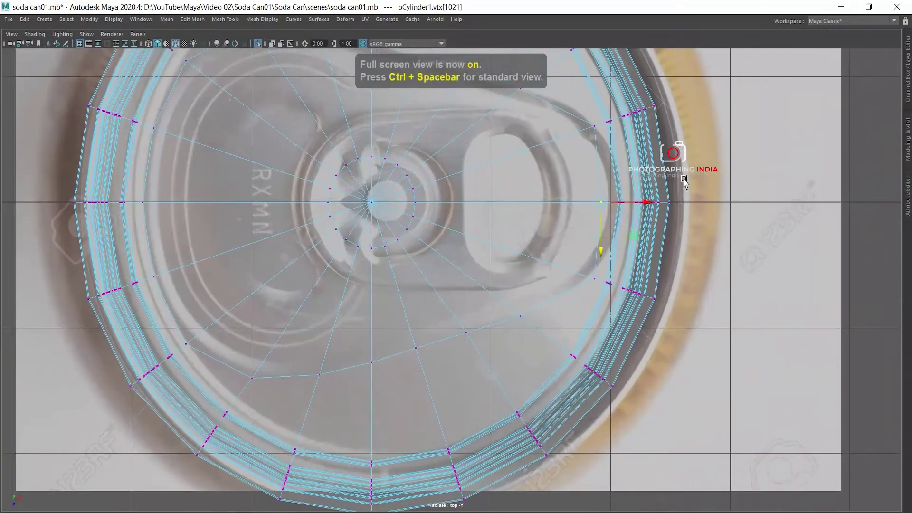
pyautogui.keyDown('alt'); pyautogui.moveTo(682, 179); pyautogui.dragTo(671, 148, button='middle'); pyautogui.keyUp('alt')
pyautogui.click(604, 222)
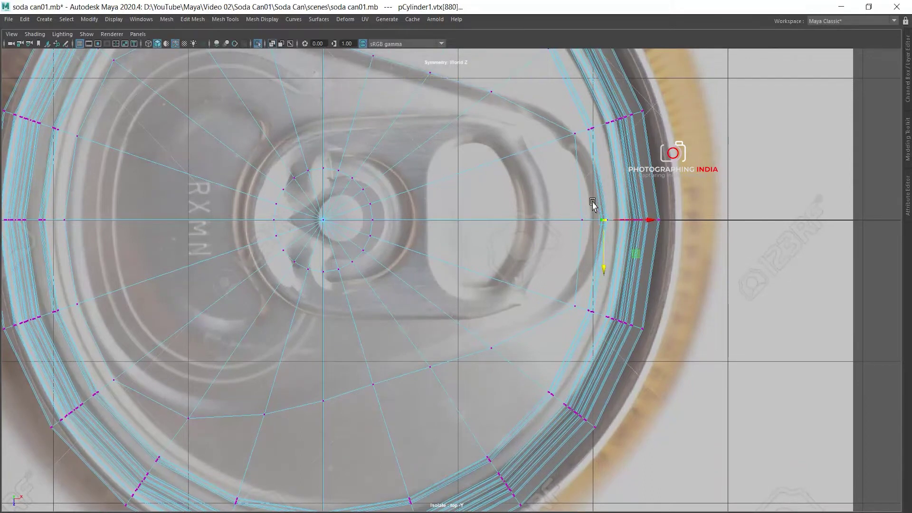
pyautogui.moveTo(659, 214); pyautogui.dragTo(663, 227)
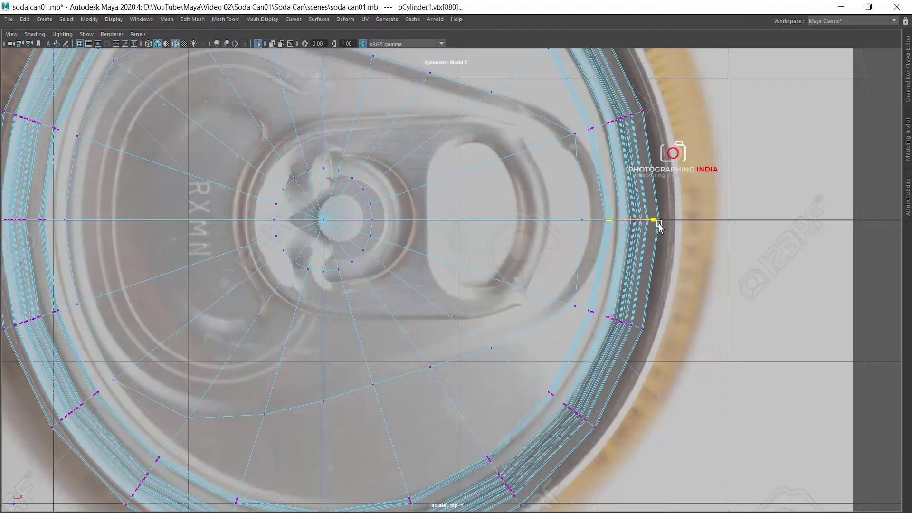
# Slide the groove vertex on the lid's right side outward along X onto the rim.
pyautogui.moveTo(582, 118); pyautogui.dragTo(597, 139)
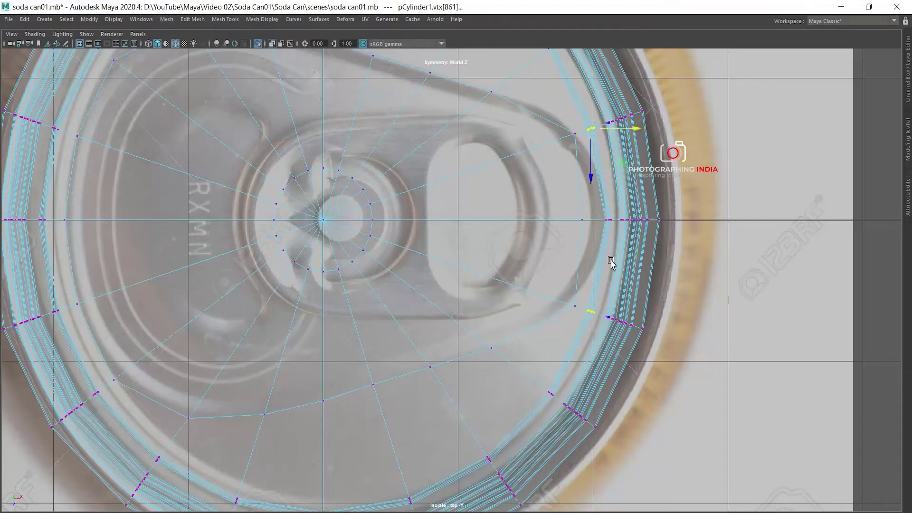
pyautogui.moveTo(601, 203); pyautogui.dragTo(611, 228)
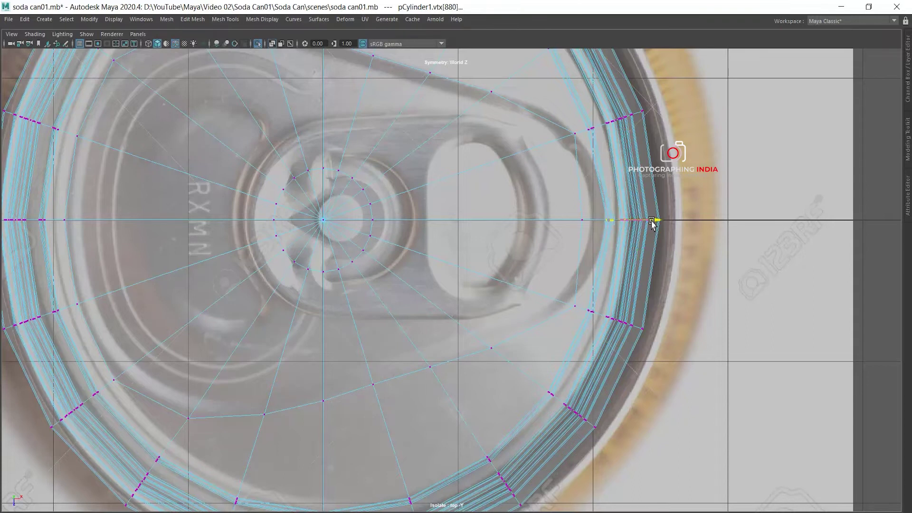
pyautogui.moveTo(650, 221); pyautogui.dragTo(655, 221)
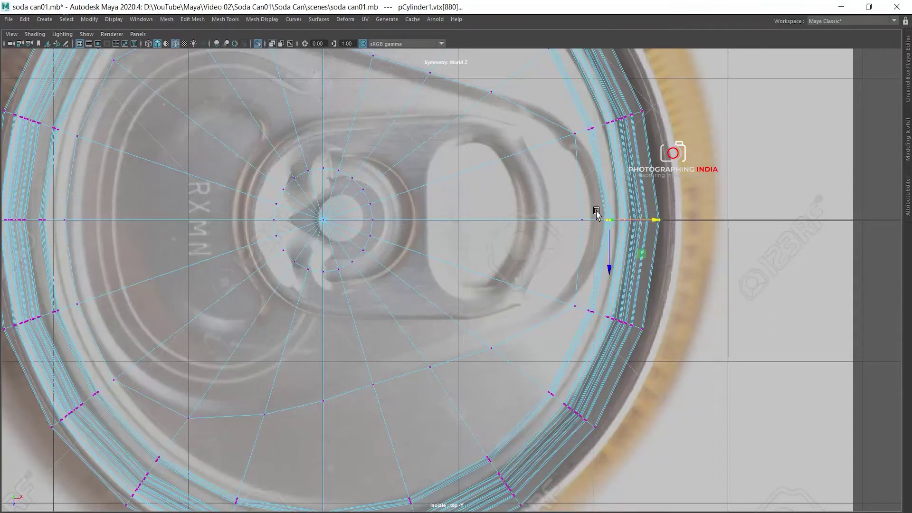
pyautogui.scroll(2, 617, 138)
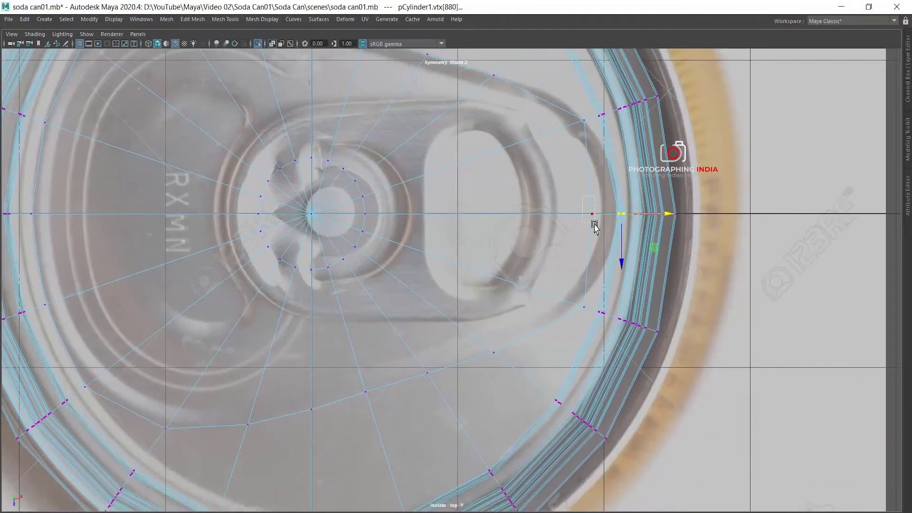
pyautogui.click(596, 222)
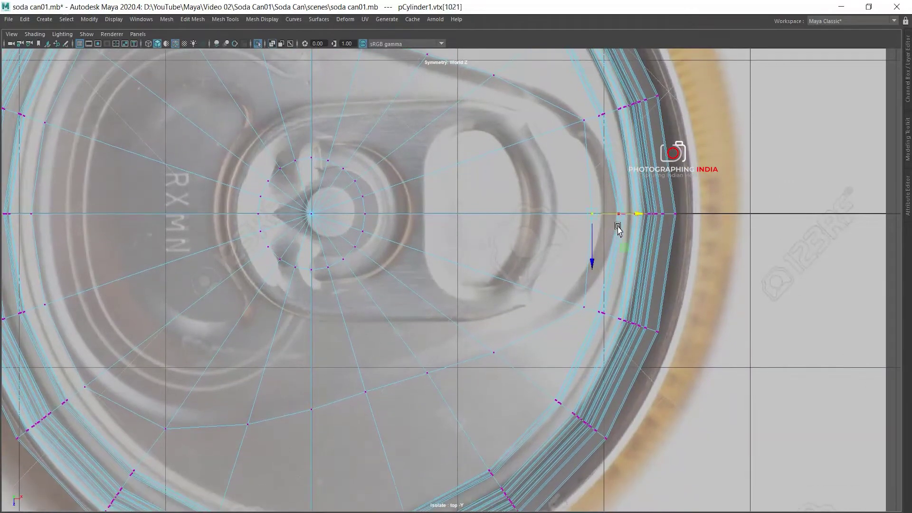
pyautogui.moveTo(643, 215)
pyautogui.mouseDown()
pyautogui.moveTo(657, 224)
pyautogui.moveTo(656, 216)
pyautogui.mouseUp()
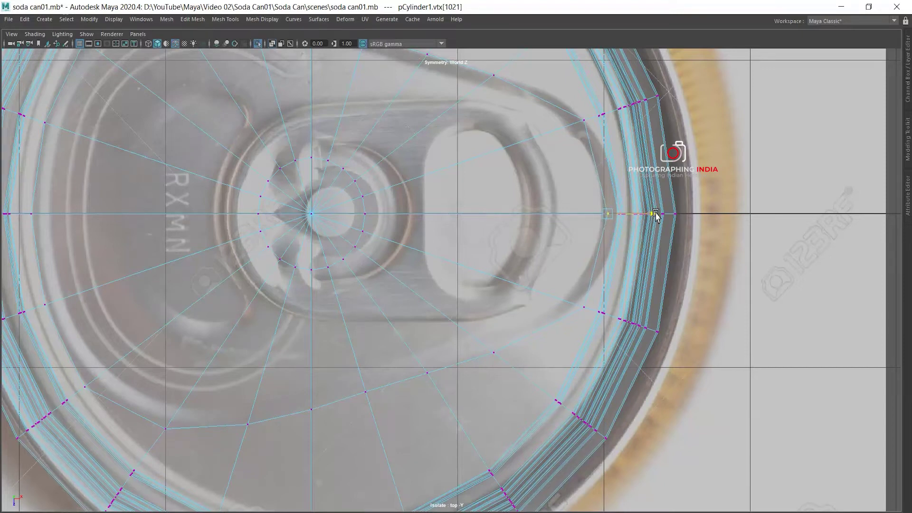
# Nudge the next groove vertex and its mirror slightly left along X.
pyautogui.keyDown('alt'); pyautogui.moveTo(671, 186); pyautogui.dragTo(619, 223, button='middle'); pyautogui.keyUp('alt')
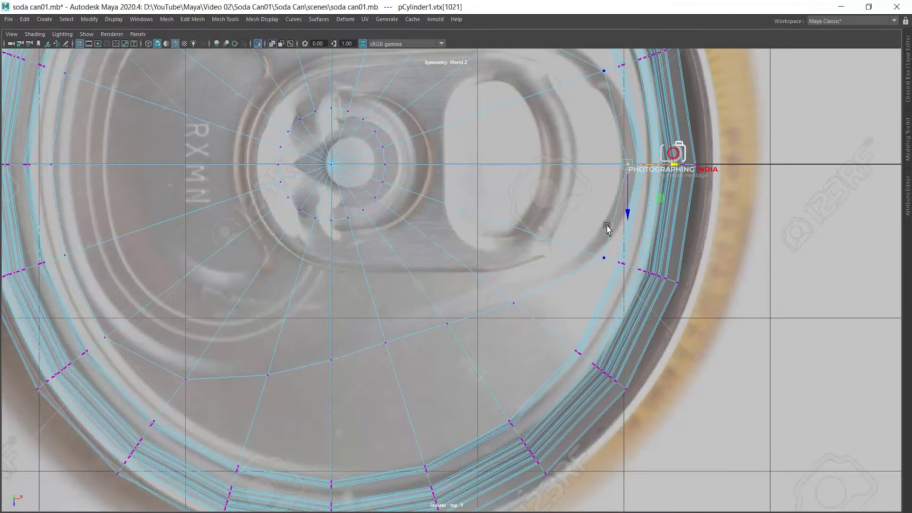
pyautogui.keyDown('alt'); pyautogui.moveTo(593, 148); pyautogui.dragTo(596, 155, button='middle'); pyautogui.keyUp('alt')
pyautogui.click(607, 266)
pyautogui.moveTo(650, 269); pyautogui.dragTo(645, 266)
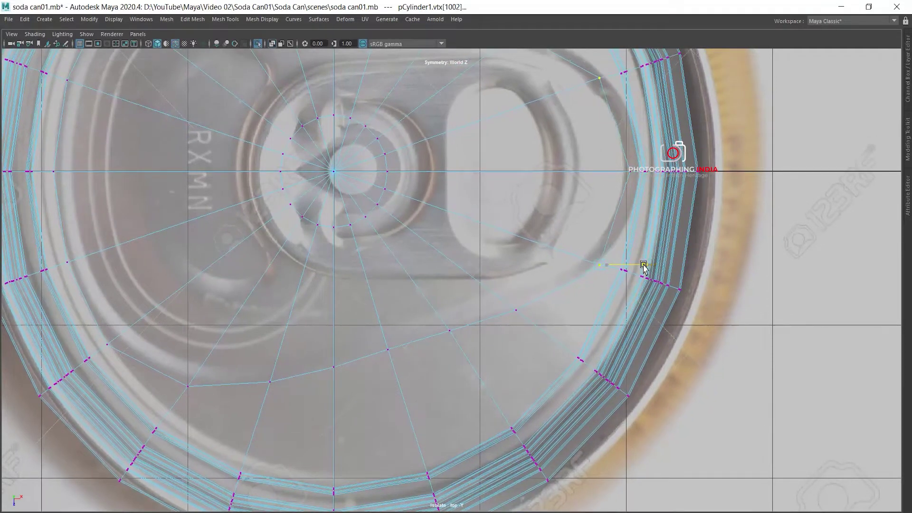
# Slide the groove vertex on the lid's left side along X to the tab outline.
pyautogui.scroll(-2, 637, 176)
pyautogui.scroll(-3, 578, 183)
pyautogui.scroll(1, 513, 158)
pyautogui.scroll(1, 627, 169)
pyautogui.scroll(1, 541, 244)
pyautogui.scroll(1, 415, 167)
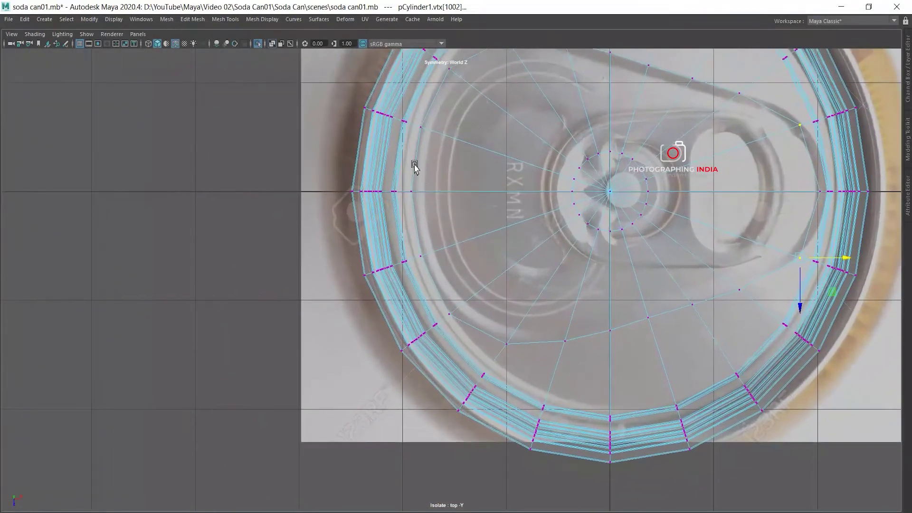
pyautogui.scroll(1, 411, 186)
pyautogui.click(408, 182)
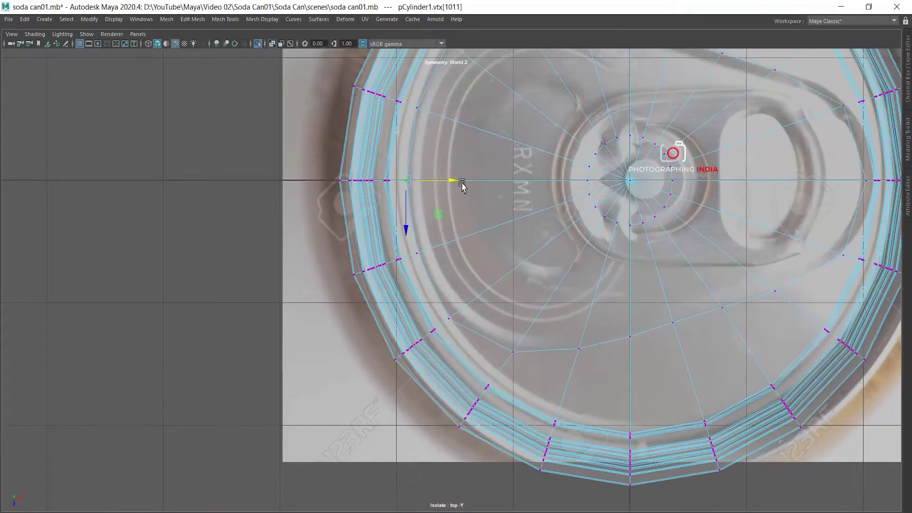
pyautogui.moveTo(452, 180); pyautogui.dragTo(453, 193)
pyautogui.scroll(-1, 542, 197)
# Select the pull-tab faces on the lid, extrude them, and maximize the top view.
pyautogui.scroll(-1, 541, 197)
pyautogui.press('space')
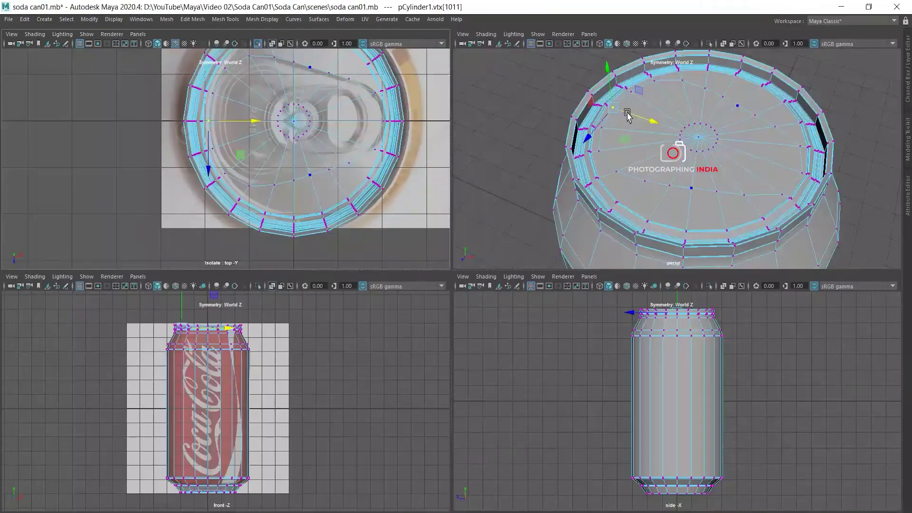
pyautogui.press('space')
pyautogui.moveTo(603, 176)
pyautogui.keyDown('alt'); pyautogui.mouseDown()
pyautogui.moveTo(576, 183)
pyautogui.moveTo(647, 173)
pyautogui.moveTo(669, 152)
pyautogui.moveTo(601, 102)
pyautogui.mouseUp(); pyautogui.keyUp('alt')
pyautogui.moveTo(601, 102); pyautogui.dragTo(604, 126, button='right')
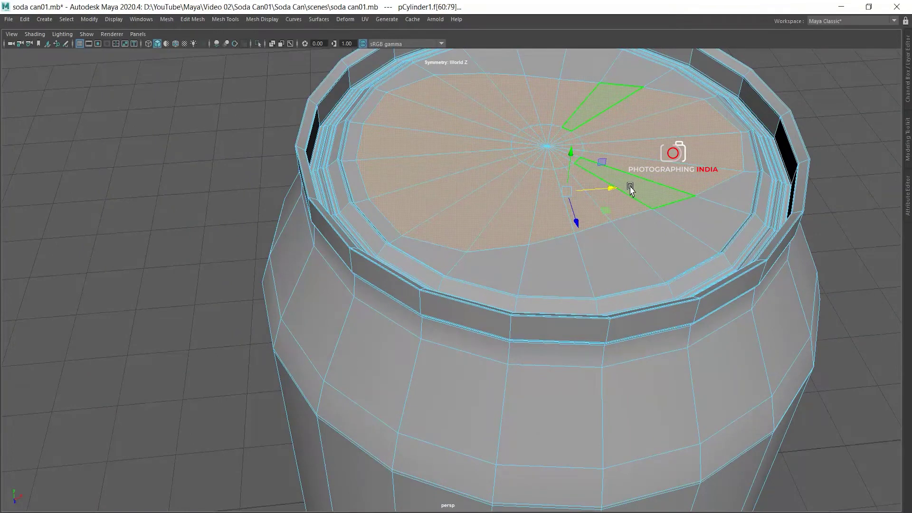
pyautogui.moveTo(663, 186)
pyautogui.keyDown('alt'); pyautogui.mouseDown()
pyautogui.moveTo(596, 151)
pyautogui.moveTo(505, 149)
pyautogui.moveTo(466, 161)
pyautogui.moveTo(510, 177)
pyautogui.mouseUp(); pyautogui.keyUp('alt')
pyautogui.scroll(-2, 510, 177)
pyautogui.scroll(-2, 580, 220)
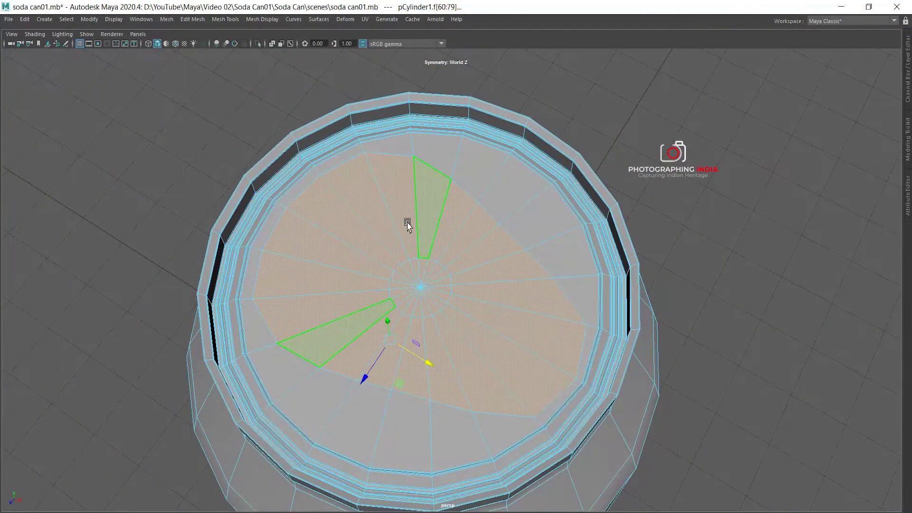
pyautogui.press('space')
pyautogui.press('space')
pyautogui.press('space')
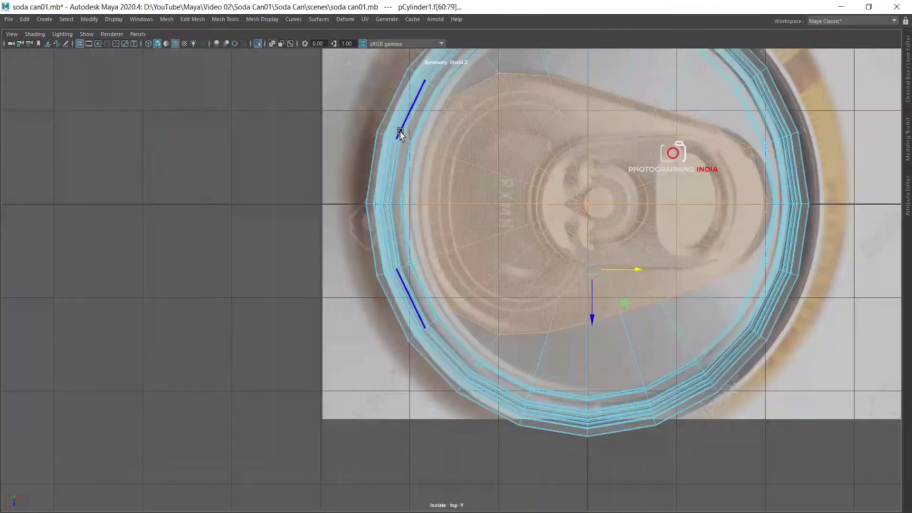
pyautogui.keyDown('shift'); pyautogui.moveTo(494, 151); pyautogui.dragTo(491, 169, button='right'); pyautogui.keyUp('shift')
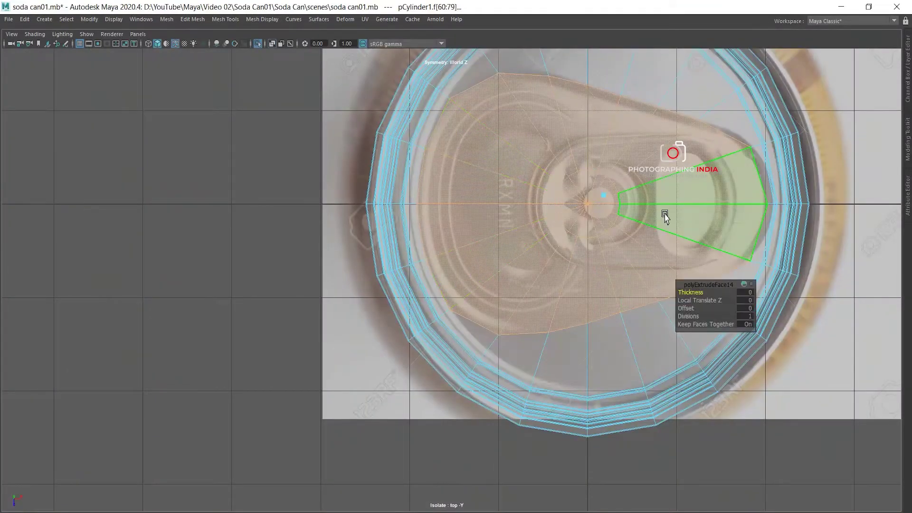
# Reposition the extrusion manipulator's pivot on the lid.
pyautogui.scroll(-2, 655, 189)
pyautogui.press('w')
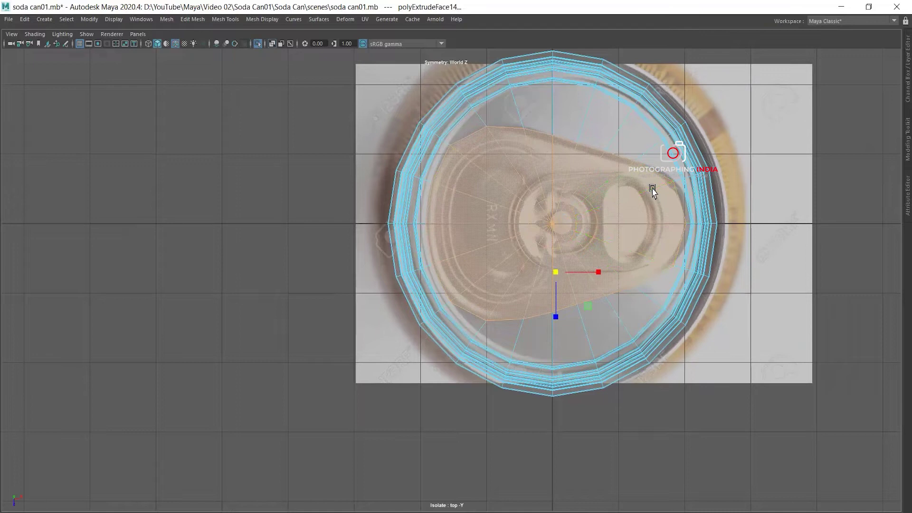
pyautogui.keyDown('alt'); pyautogui.moveTo(594, 189); pyautogui.dragTo(574, 179, button='middle'); pyautogui.keyUp('alt')
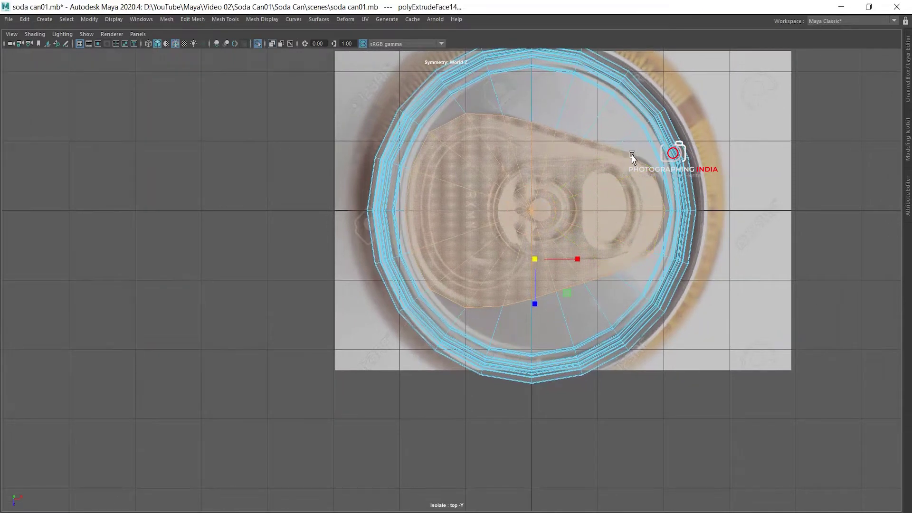
pyautogui.press('space')
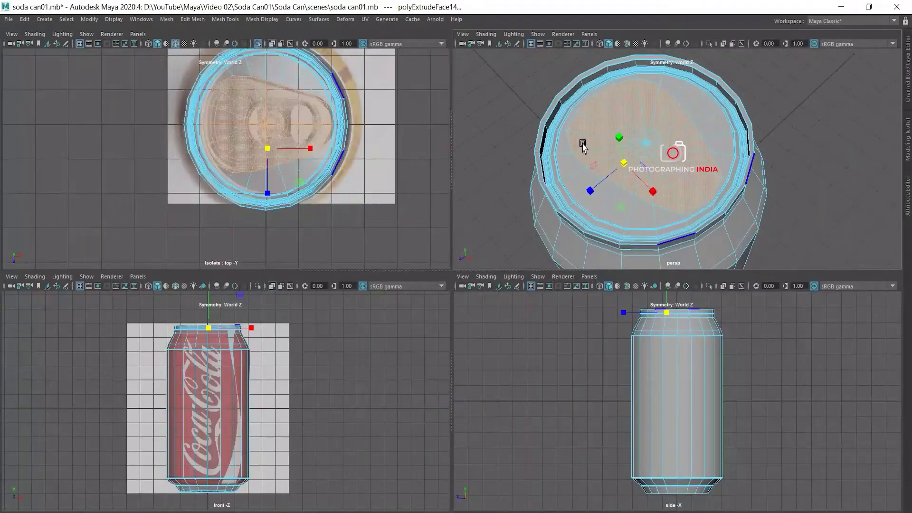
pyautogui.scroll(3, 589, 121)
pyautogui.scroll(2, 608, 145)
pyautogui.click(546, 221)
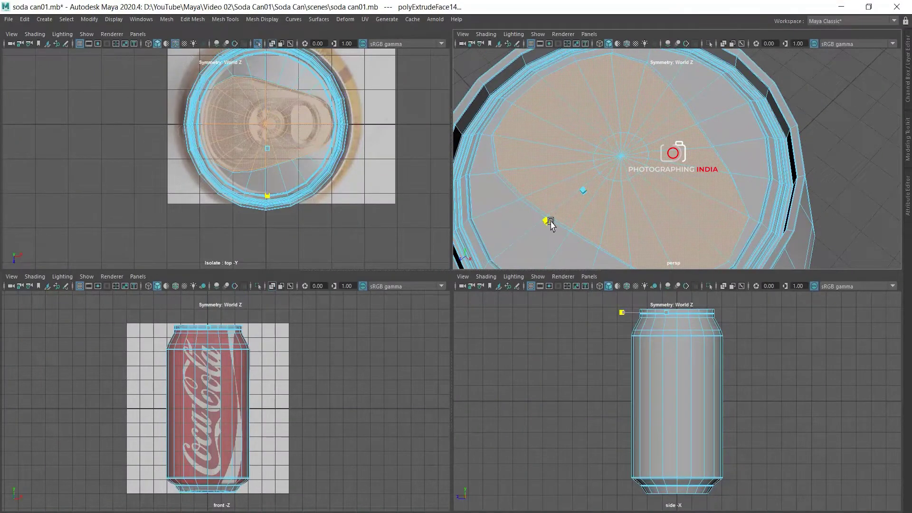
pyautogui.click(610, 221)
pyautogui.press('d')
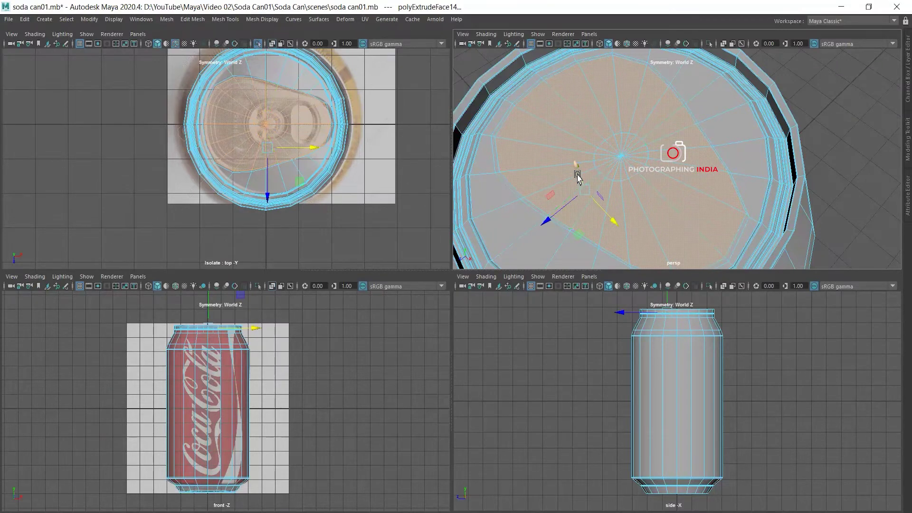
# Push the extruded tab faces into a shallow recess and return to Object Mode.
pyautogui.moveTo(576, 170); pyautogui.dragTo(575, 169)
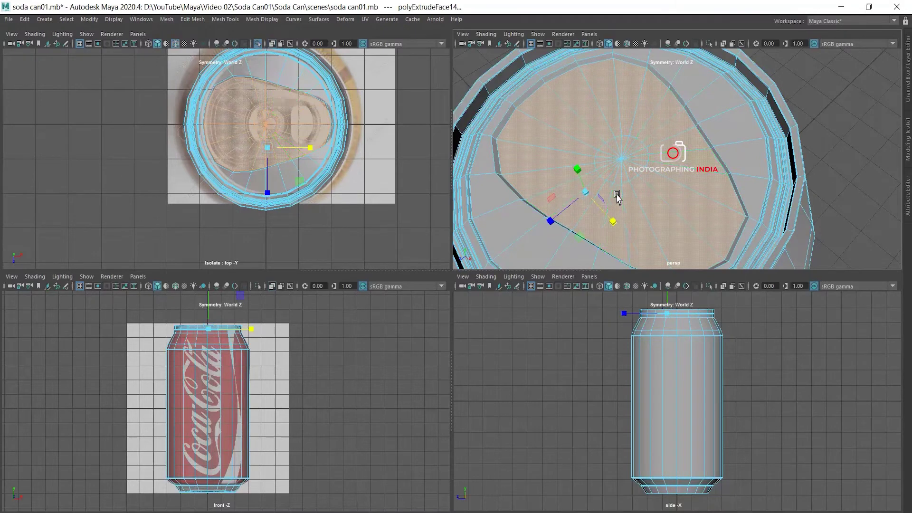
pyautogui.moveTo(612, 219); pyautogui.dragTo(613, 223)
pyautogui.moveTo(551, 220); pyautogui.dragTo(550, 220)
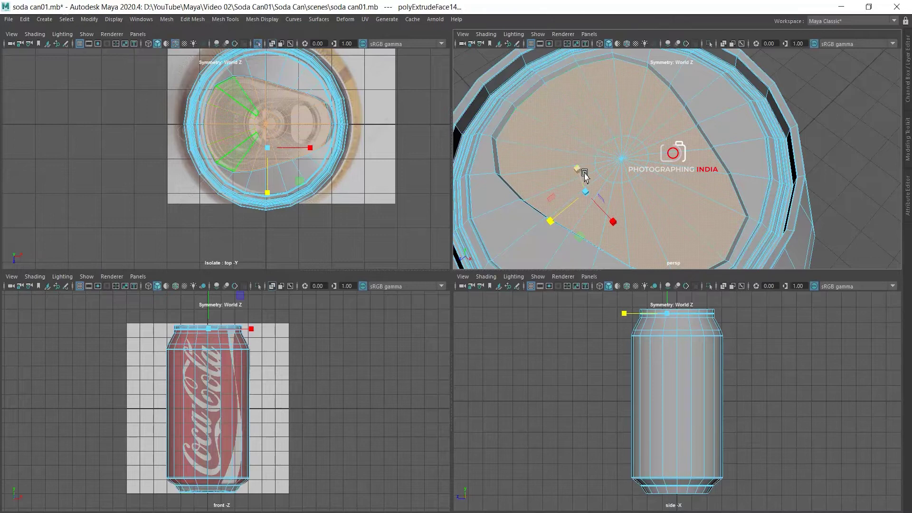
pyautogui.moveTo(602, 130); pyautogui.dragTo(628, 123, button='right')
pyautogui.keyDown('alt'); pyautogui.moveTo(590, 157); pyautogui.dragTo(617, 148); pyautogui.keyUp('alt')
# Select the can and turn off its smooth preview to see the cage.
pyautogui.press('space')
pyautogui.moveTo(556, 184)
pyautogui.keyDown('alt'); pyautogui.mouseDown()
pyautogui.moveTo(488, 145)
pyautogui.moveTo(644, 151)
pyautogui.mouseUp(); pyautogui.keyUp('alt')
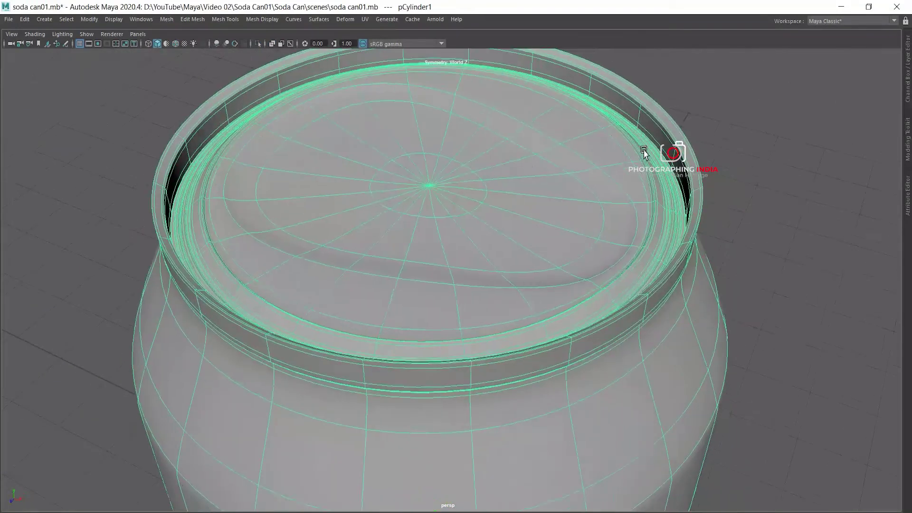
pyautogui.click(568, 157)
pyautogui.press('1')
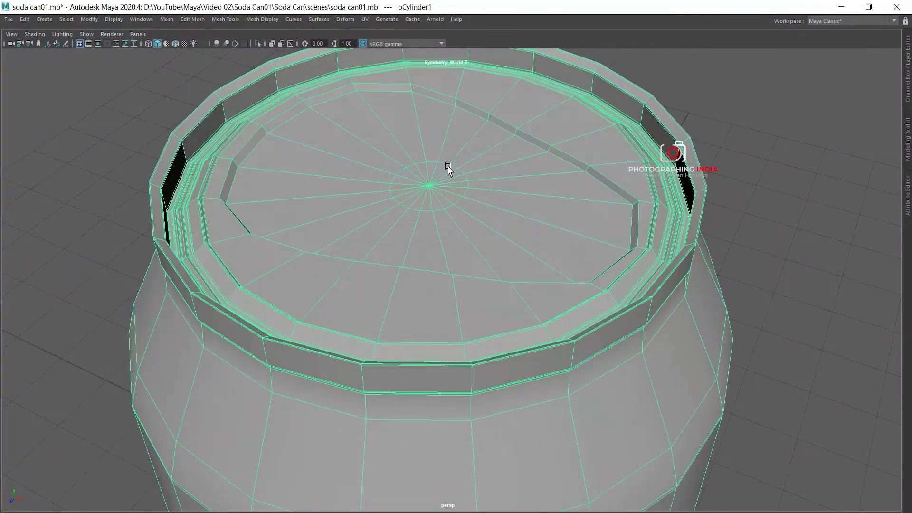
pyautogui.keyDown('alt'); pyautogui.moveTo(448, 167); pyautogui.dragTo(480, 163); pyautogui.keyUp('alt')
pyautogui.press('3')
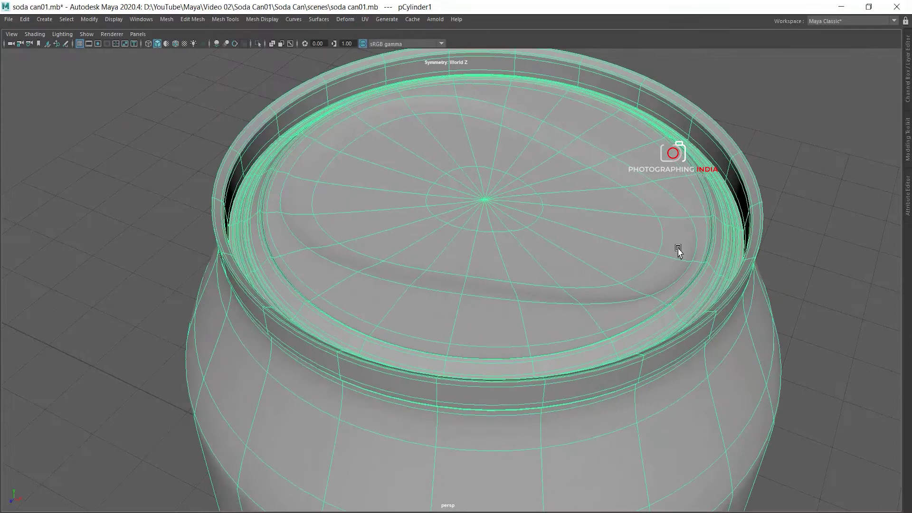
pyautogui.press('1')
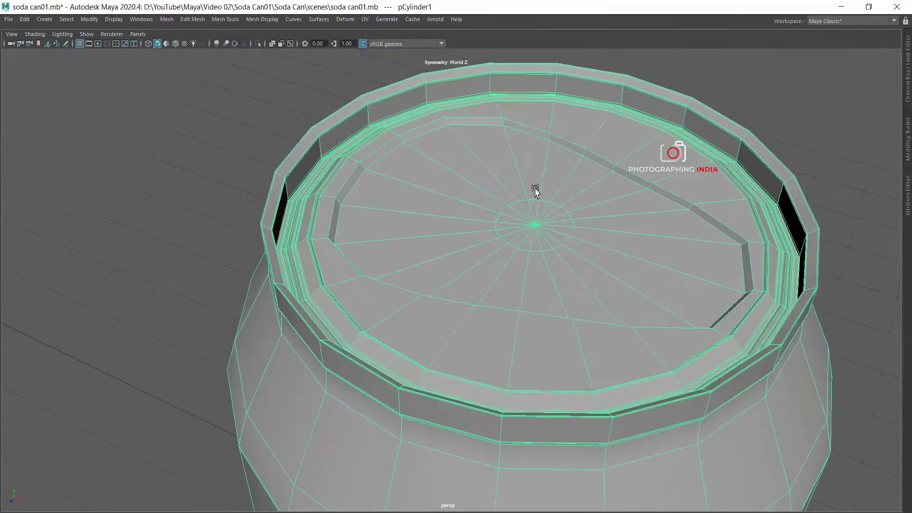
pyautogui.scroll(3, 521, 212)
pyautogui.scroll(5, 437, 150)
# Insert two edge loops beside the lid groove, sliding one toward the rim.
pyautogui.keyDown('shift'); pyautogui.moveTo(437, 150); pyautogui.dragTo(378, 150, button='right'); pyautogui.keyUp('shift')
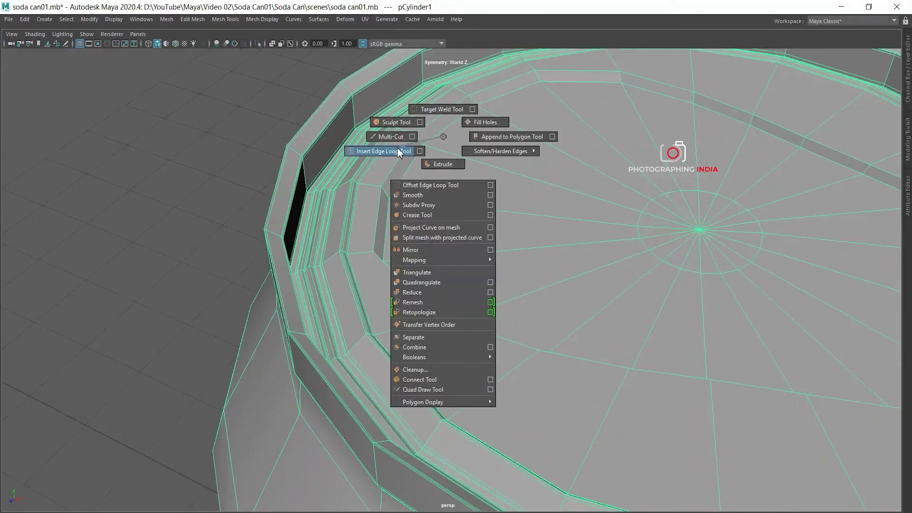
pyautogui.scroll(1, 387, 182)
pyautogui.scroll(1, 375, 198)
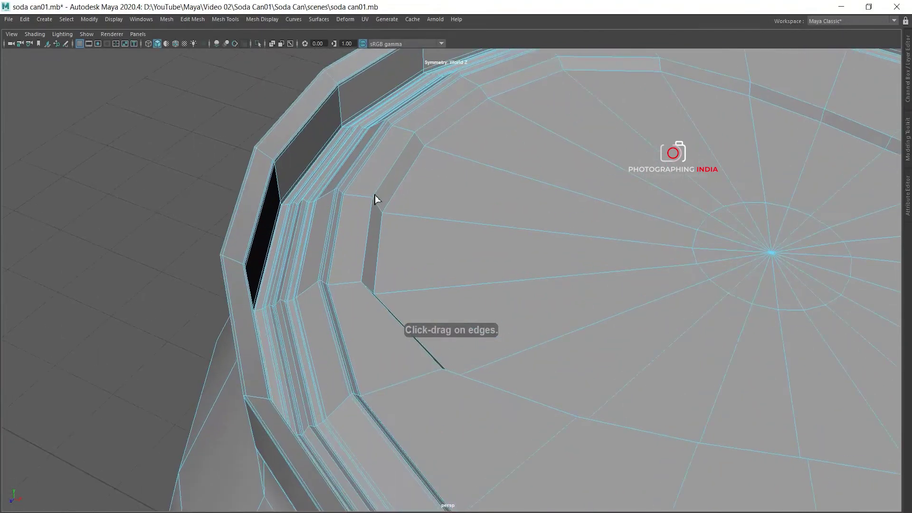
pyautogui.click(380, 206)
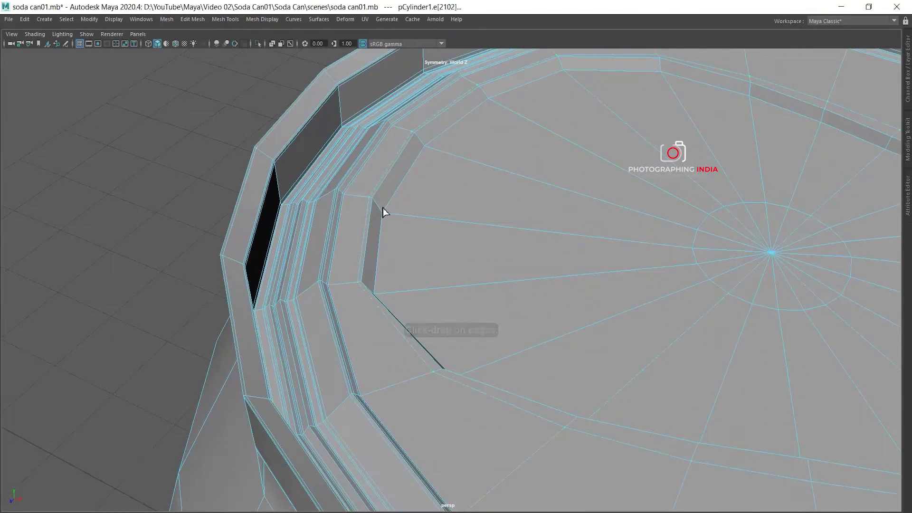
pyautogui.click(377, 205)
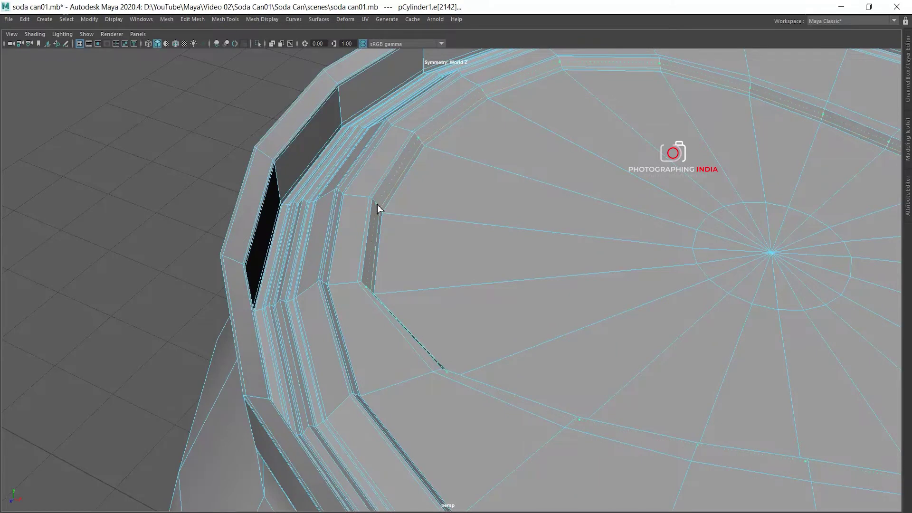
pyautogui.keyDown('ctrl'); pyautogui.click(375, 204); pyautogui.keyUp('ctrl')
# Return to Object Mode and check the smoothed lid with smooth preview on.
pyautogui.moveTo(428, 127); pyautogui.dragTo(454, 115, button='right')
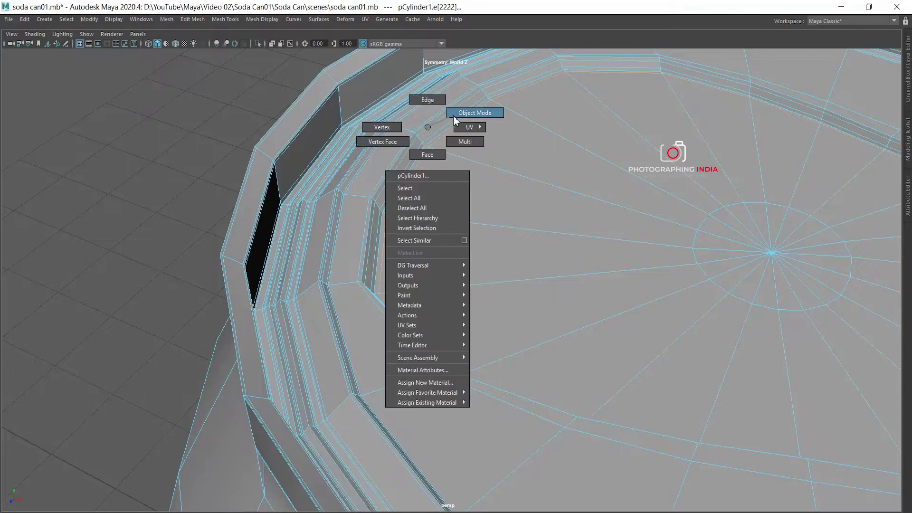
pyautogui.click(486, 108)
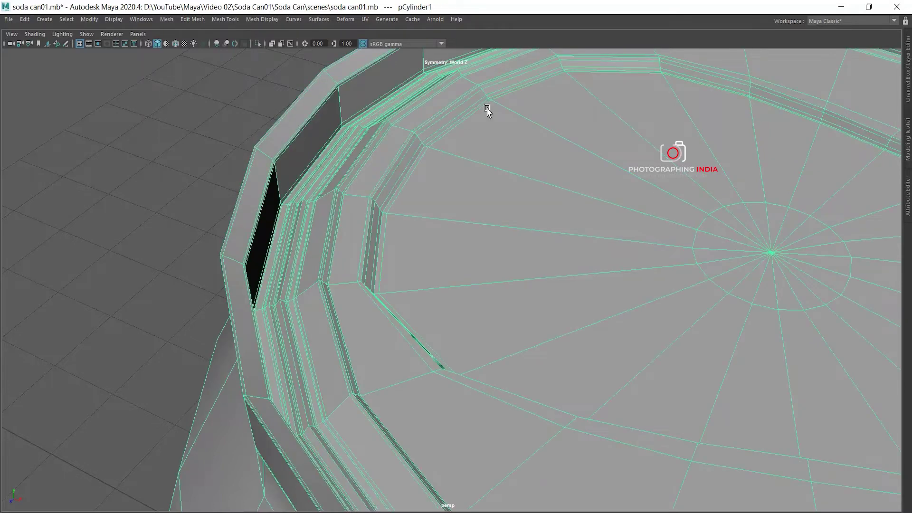
pyautogui.press('3')
pyautogui.click(210, 98)
pyautogui.moveTo(706, 264)
pyautogui.keyDown('alt'); pyautogui.mouseDown()
pyautogui.moveTo(562, 228)
pyautogui.moveTo(770, 218)
pyautogui.moveTo(664, 213)
pyautogui.moveTo(682, 224)
pyautogui.moveTo(708, 211)
pyautogui.moveTo(637, 215)
pyautogui.moveTo(482, 195)
pyautogui.moveTo(510, 200)
pyautogui.mouseUp(); pyautogui.keyUp('alt')
pyautogui.click(513, 157)
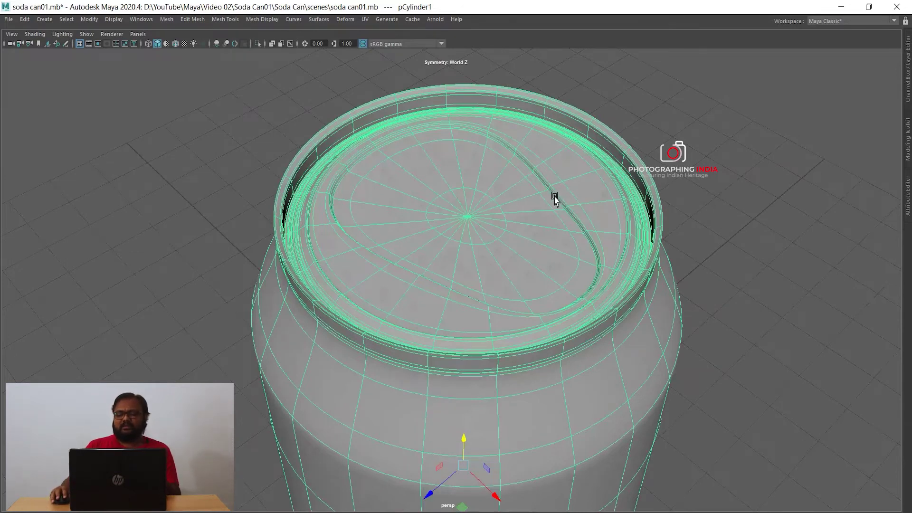
# Show the unsmoothed cage in the four-view layout and zoom into the lid over the reference photo.
pyautogui.moveTo(440, 171)
pyautogui.keyDown('alt'); pyautogui.mouseDown(button='right')
pyautogui.moveTo(401, 152)
pyautogui.moveTo(469, 236)
pyautogui.mouseUp(button='right'); pyautogui.keyUp('alt')
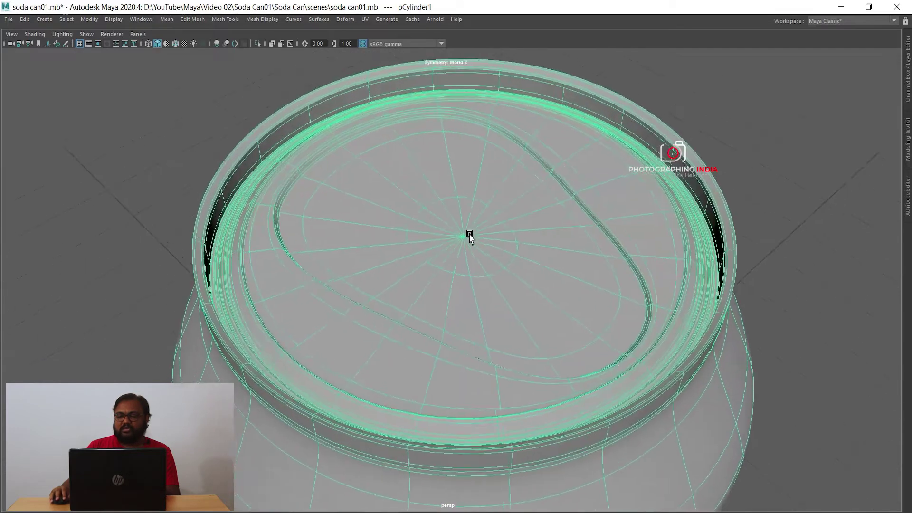
pyautogui.keyDown('alt'); pyautogui.moveTo(469, 236); pyautogui.dragTo(469, 236); pyautogui.keyUp('alt')
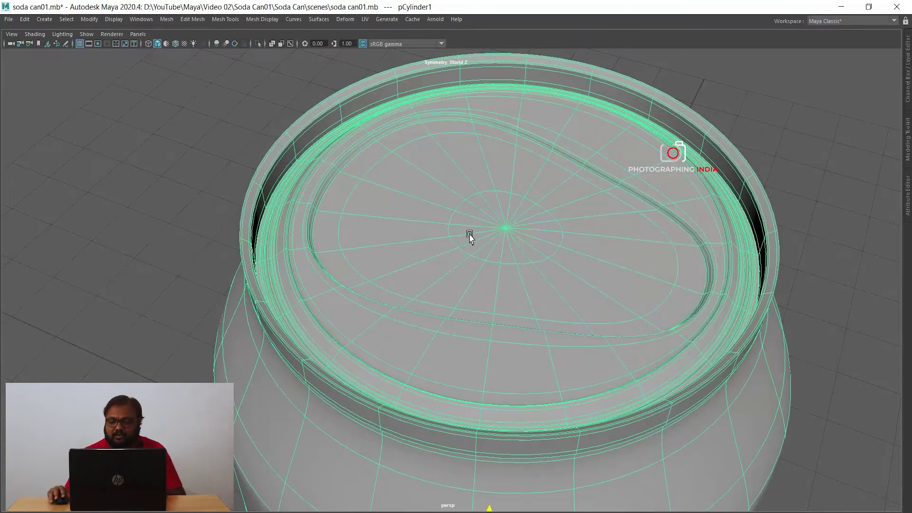
pyautogui.keyDown('alt'); pyautogui.moveTo(547, 276); pyautogui.dragTo(462, 240, button='middle'); pyautogui.keyUp('alt')
pyautogui.press('1')
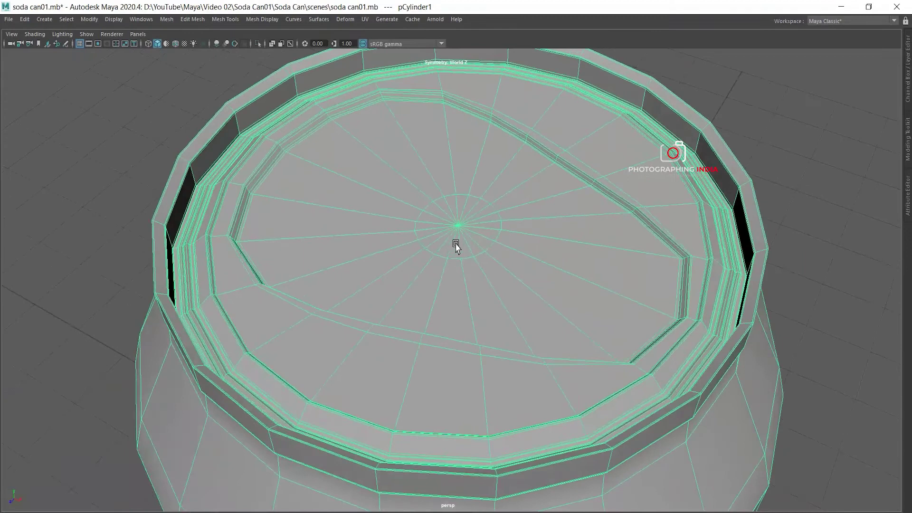
pyautogui.press('space')
pyautogui.press('space')
pyautogui.scroll(3, 397, 173)
pyautogui.scroll(2, 430, 157)
pyautogui.scroll(2, 475, 171)
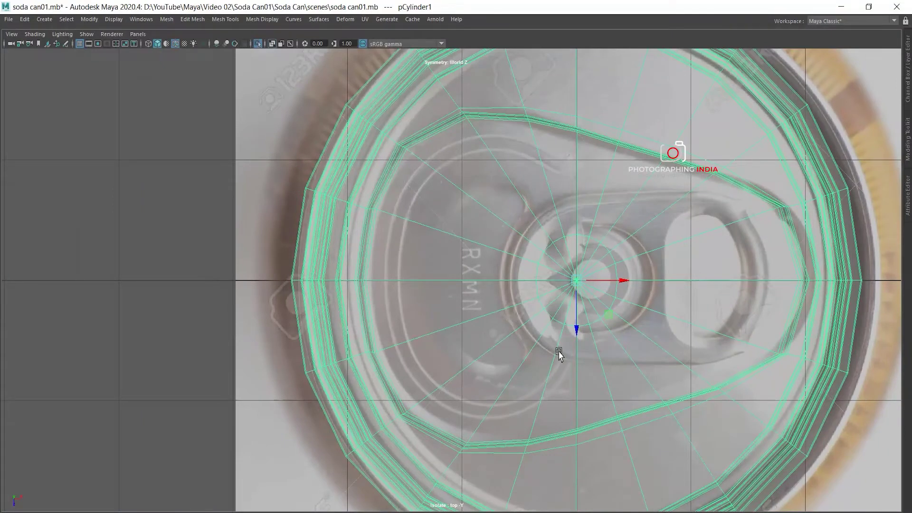
# Select the lid's centre cap faces and the faces under the pull-tab.
pyautogui.moveTo(537, 182); pyautogui.dragTo(537, 204, button='right')
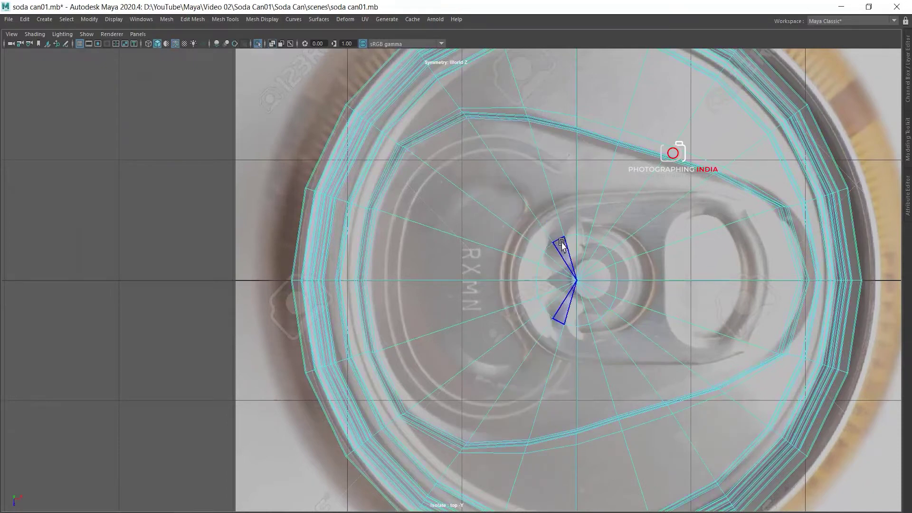
pyautogui.click(441, 243)
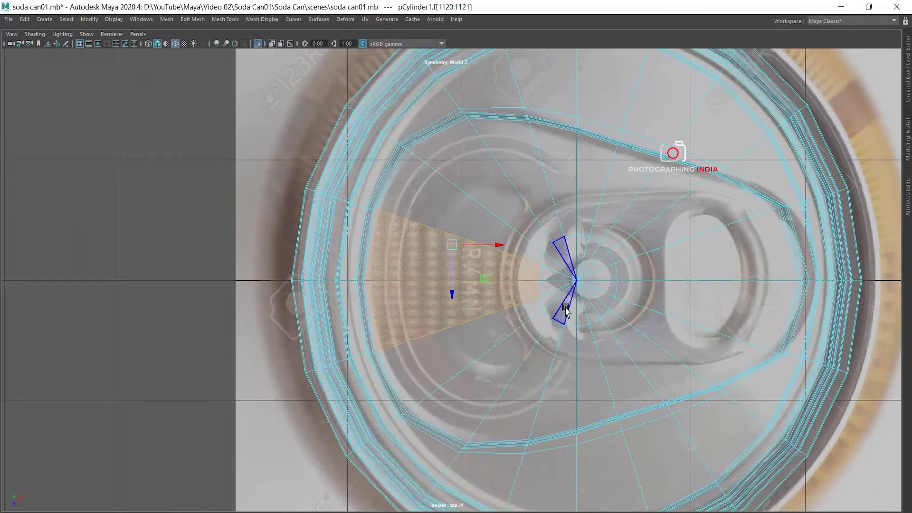
pyautogui.doubleClick(450, 205)
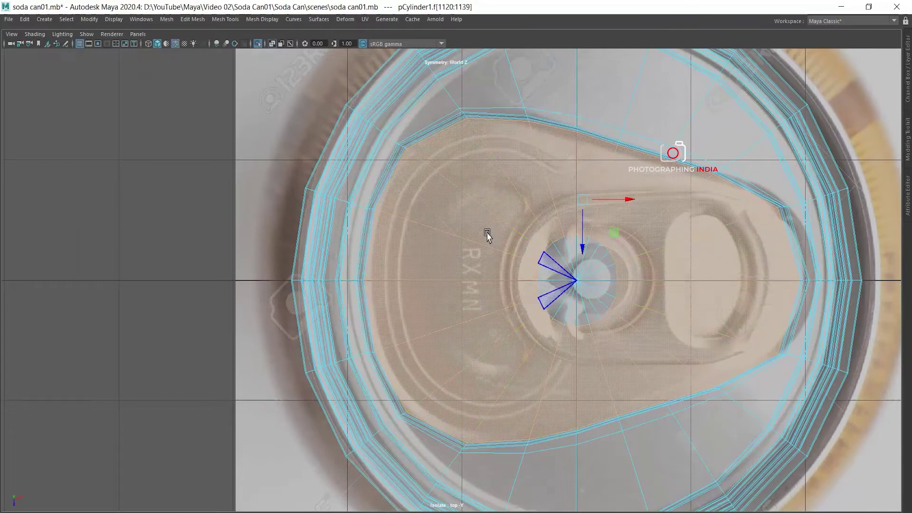
pyautogui.scroll(2, 595, 233)
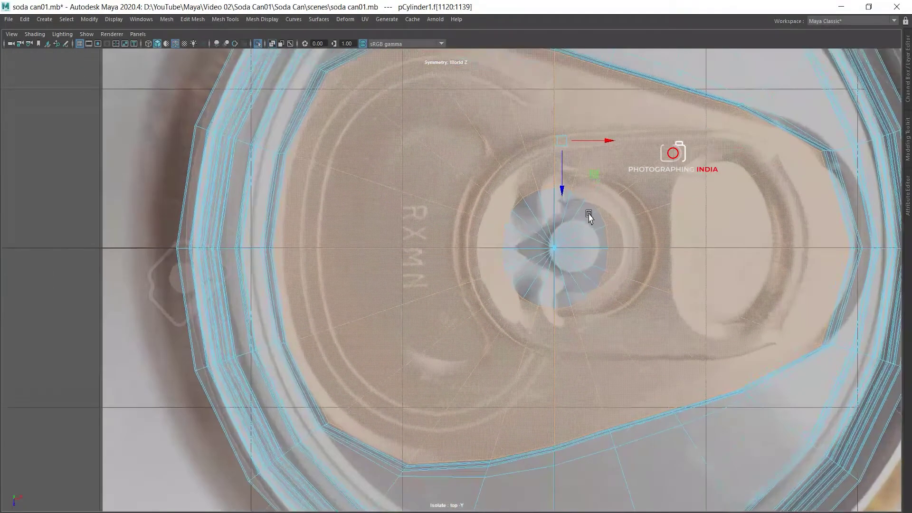
pyautogui.scroll(2, 513, 227)
pyautogui.moveTo(456, 216)
pyautogui.mouseDown()
pyautogui.moveTo(515, 189)
pyautogui.moveTo(531, 236)
pyautogui.moveTo(468, 270)
pyautogui.moveTo(455, 228)
pyautogui.moveTo(458, 199)
pyautogui.mouseUp()
pyautogui.press('w')
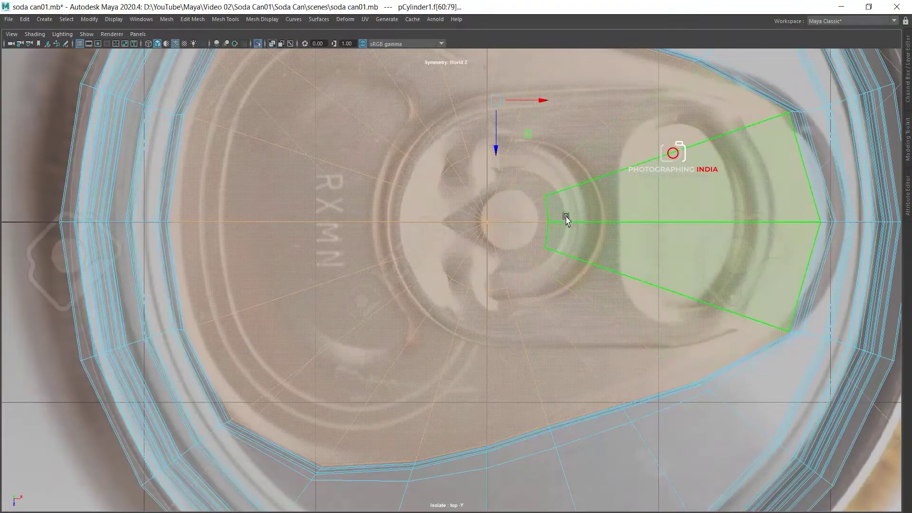
# Extrude the selected lid faces and scale the extrusion inward into an inset ring.
pyautogui.scroll(-3, 483, 171)
pyautogui.scroll(2, 401, 161)
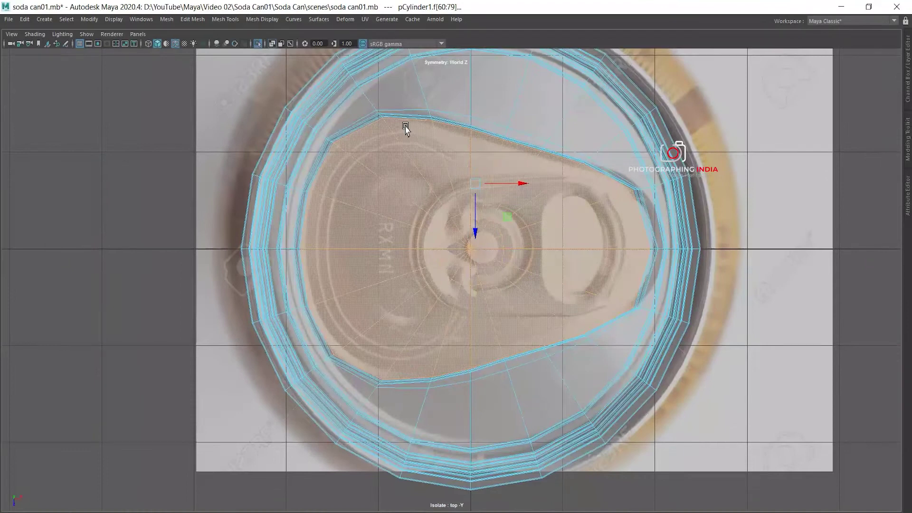
pyautogui.scroll(1, 403, 152)
pyautogui.scroll(1, 404, 151)
pyautogui.keyDown('shift'); pyautogui.moveTo(411, 129); pyautogui.dragTo(411, 152, button='right'); pyautogui.keyUp('shift')
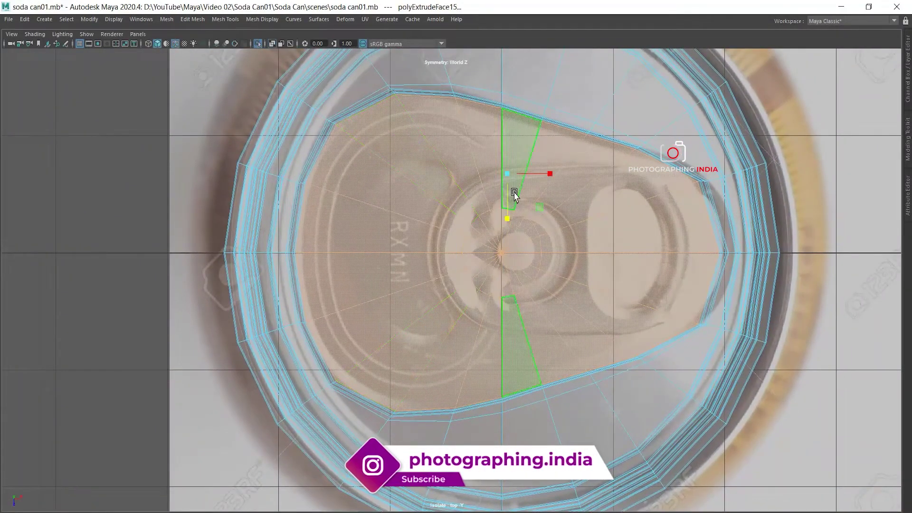
pyautogui.moveTo(497, 183)
pyautogui.mouseDown()
pyautogui.moveTo(469, 194)
pyautogui.moveTo(484, 202)
pyautogui.mouseUp()
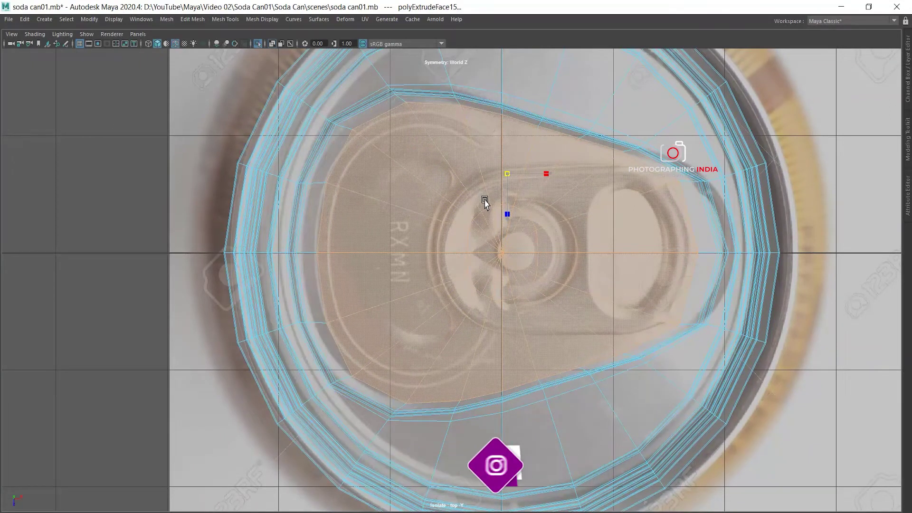
pyautogui.moveTo(433, 159); pyautogui.dragTo(401, 163, button='right')
# Move the first inner-loop vertices down onto the left part of the pull-tab outline.
pyautogui.click(327, 182)
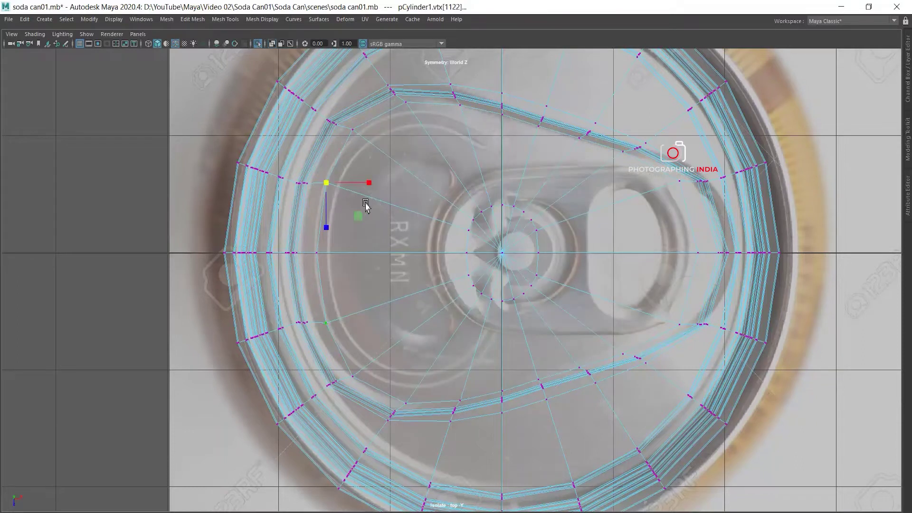
pyautogui.press('w')
pyautogui.moveTo(326, 236); pyautogui.dragTo(322, 242)
pyautogui.click(367, 189)
pyautogui.click(361, 129)
pyautogui.moveTo(352, 176); pyautogui.dragTo(350, 183)
pyautogui.click(406, 102)
pyautogui.moveTo(402, 138); pyautogui.dragTo(401, 149)
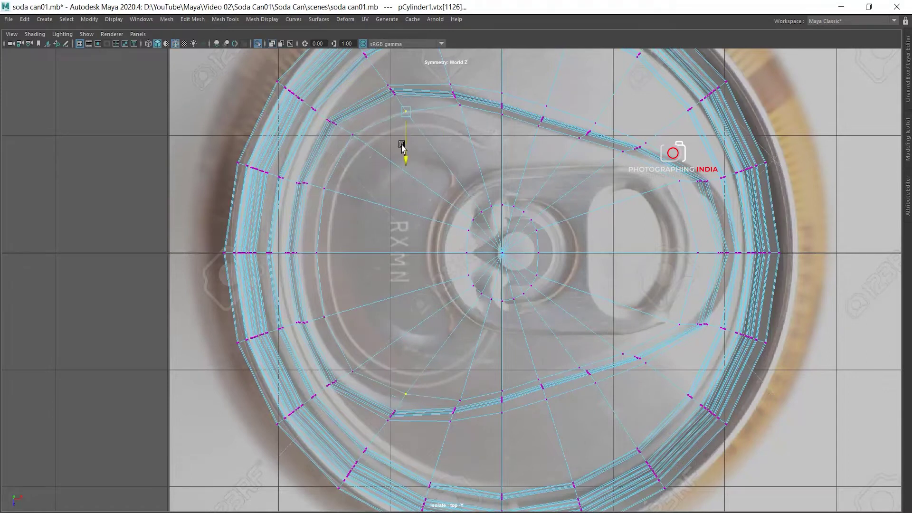
pyautogui.moveTo(448, 113); pyautogui.dragTo(444, 114)
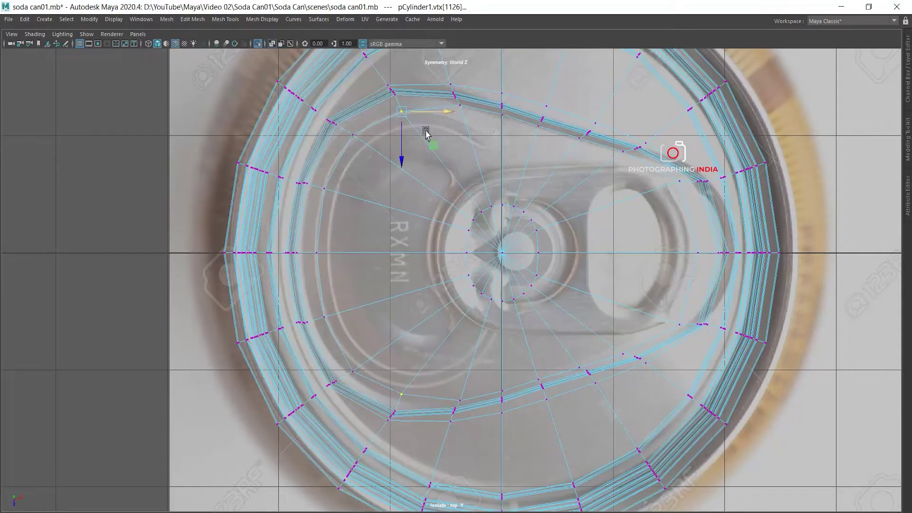
pyautogui.click(459, 105)
pyautogui.moveTo(457, 145); pyautogui.dragTo(457, 162)
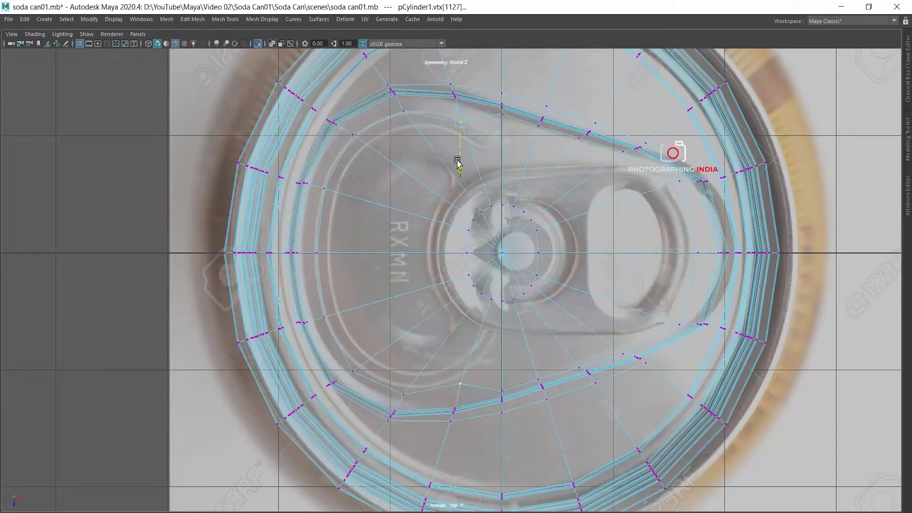
# Move the remaining inner-loop vertices onto the tab outline, snapping the end vertex onto an existing one.
pyautogui.click(503, 116)
pyautogui.moveTo(507, 160); pyautogui.dragTo(491, 189)
pyautogui.moveTo(542, 142); pyautogui.dragTo(540, 146)
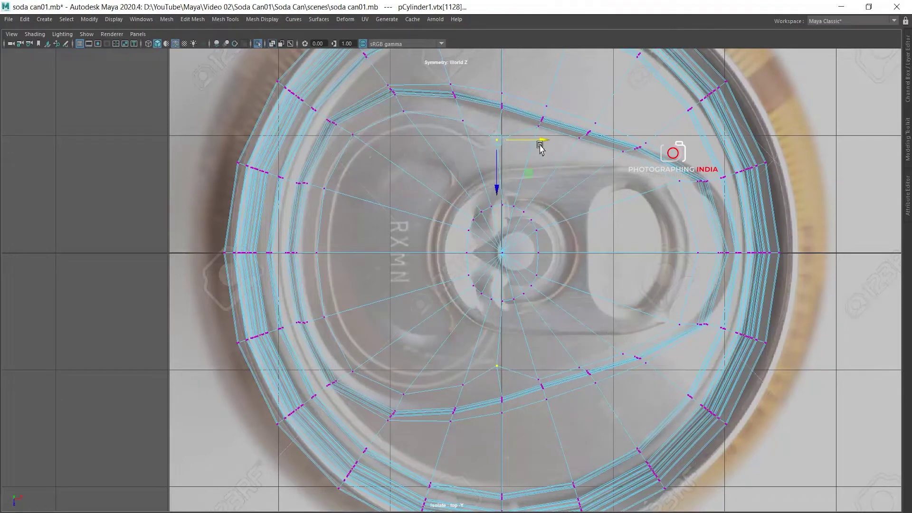
pyautogui.keyDown('alt'); pyautogui.moveTo(553, 154); pyautogui.dragTo(529, 145, button='middle'); pyautogui.keyUp('alt')
pyautogui.click(514, 116)
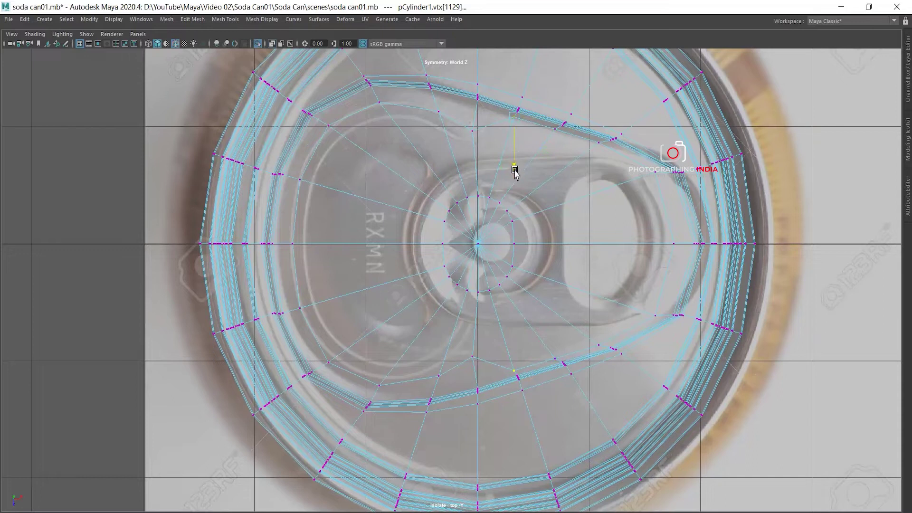
pyautogui.moveTo(513, 187); pyautogui.dragTo(513, 187)
pyautogui.click(554, 142)
pyautogui.moveTo(555, 193); pyautogui.dragTo(555, 199)
pyautogui.press('Left')
pyautogui.click(609, 183)
pyautogui.moveTo(597, 197); pyautogui.dragTo(597, 200)
pyautogui.press('Right')
pyautogui.moveTo(694, 176)
pyautogui.mouseDown()
pyautogui.moveTo(675, 237)
pyautogui.moveTo(712, 245)
pyautogui.mouseUp()
# Extrude the lid faces again and scale the new extrusion inward.
pyautogui.moveTo(400, 125)
pyautogui.mouseDown(button='right')
pyautogui.moveTo(400, 151)
pyautogui.moveTo(418, 137)
pyautogui.mouseUp(button='right')
pyautogui.moveTo(418, 142)
pyautogui.mouseDown(button='middle')
pyautogui.moveTo(478, 216)
pyautogui.moveTo(477, 174)
pyautogui.mouseUp(button='middle')
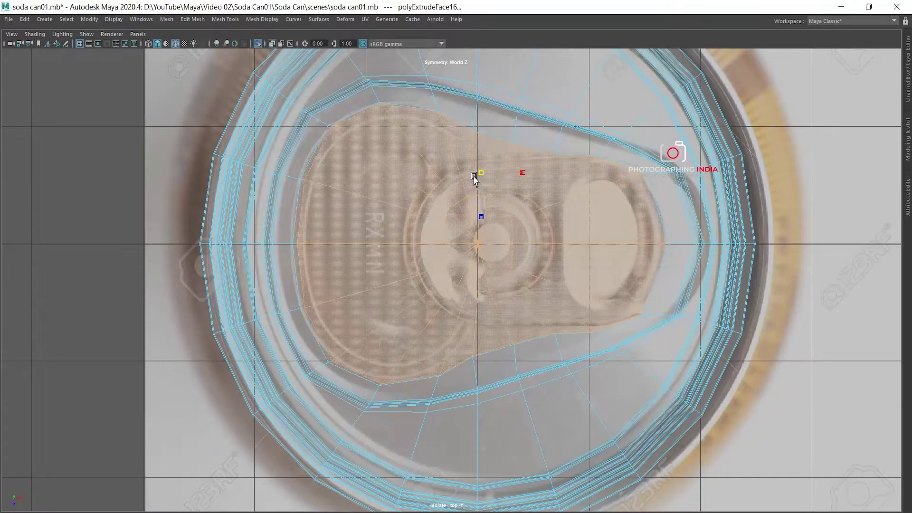
pyautogui.moveTo(477, 176); pyautogui.dragTo(457, 188)
pyautogui.moveTo(407, 163); pyautogui.dragTo(390, 158, button='right')
# Move the first vertices of the new loop left and down toward the tab outline.
pyautogui.click(316, 235)
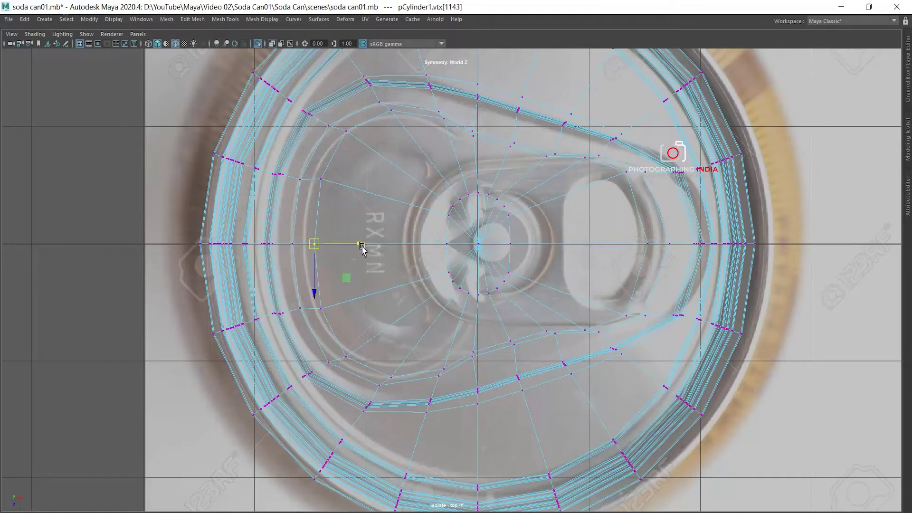
pyautogui.click(321, 180)
pyautogui.moveTo(329, 221); pyautogui.dragTo(322, 228)
pyautogui.moveTo(366, 180); pyautogui.dragTo(361, 186)
pyautogui.click(346, 131)
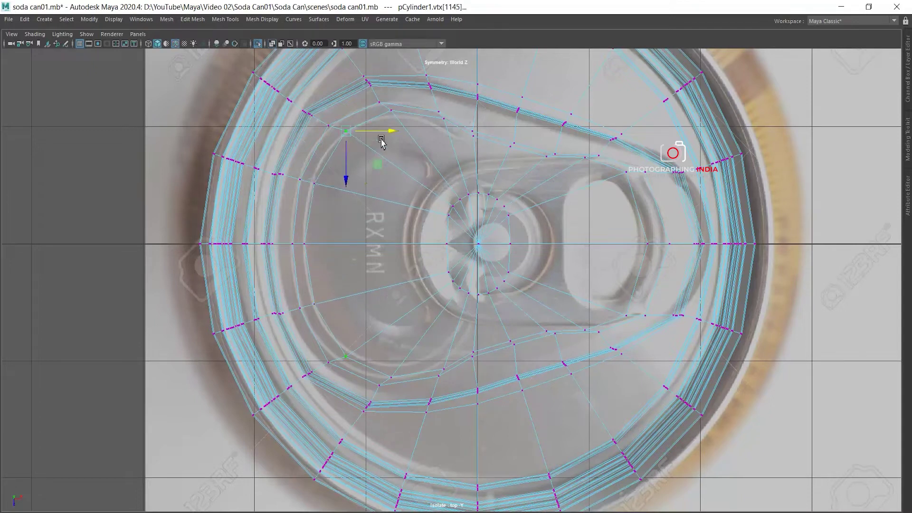
pyautogui.moveTo(345, 181); pyautogui.dragTo(343, 187)
pyautogui.moveTo(392, 137); pyautogui.dragTo(387, 137)
pyautogui.moveTo(341, 188); pyautogui.dragTo(341, 185)
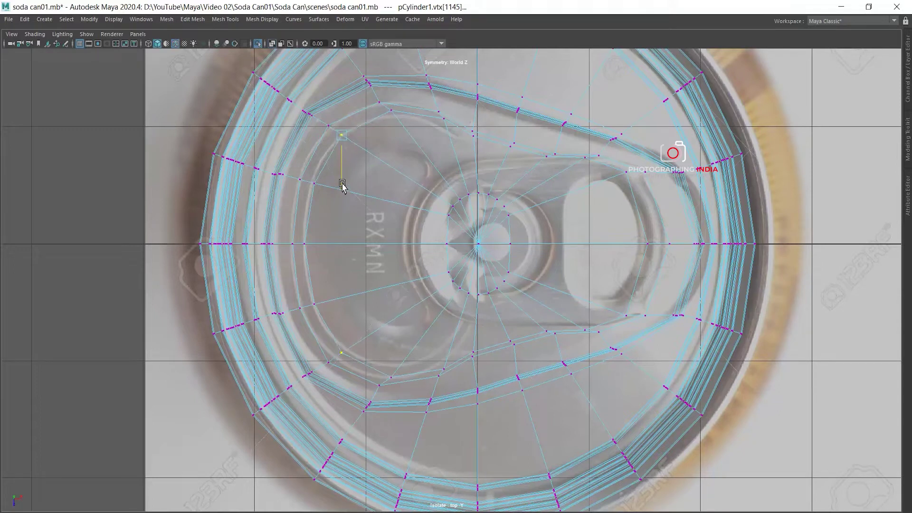
pyautogui.click(391, 110)
pyautogui.moveTo(391, 143); pyautogui.dragTo(390, 152)
pyautogui.moveTo(434, 115); pyautogui.dragTo(439, 113)
# Shift the middle vertices of the new loop toward the tab's centre line and outline.
pyautogui.click(442, 117)
pyautogui.moveTo(437, 181); pyautogui.dragTo(436, 187)
pyautogui.moveTo(487, 137); pyautogui.dragTo(470, 189)
pyautogui.click(473, 136)
pyautogui.moveTo(512, 148); pyautogui.dragTo(503, 150)
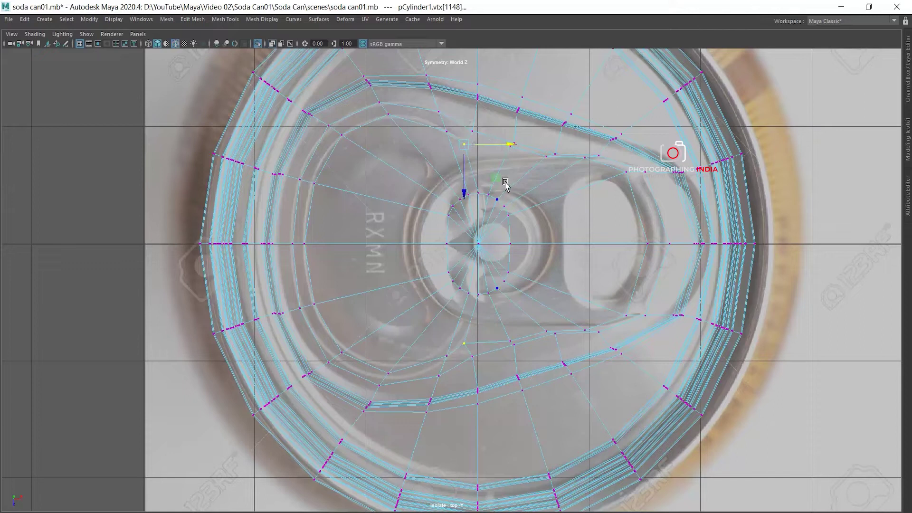
pyautogui.press('Right')
pyautogui.moveTo(511, 199); pyautogui.dragTo(510, 207)
pyautogui.press('Down')
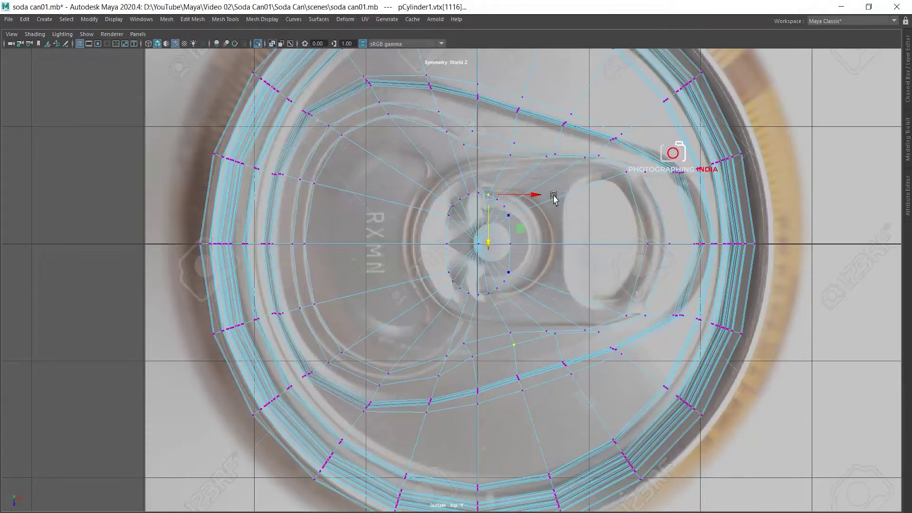
pyautogui.press('Up')
pyautogui.moveTo(546, 206); pyautogui.dragTo(545, 213)
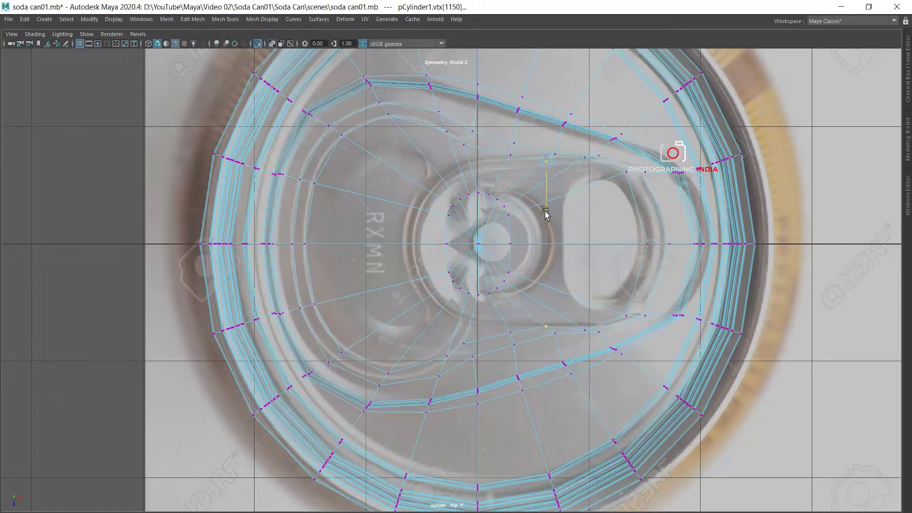
pyautogui.moveTo(589, 164); pyautogui.dragTo(590, 165)
# Move the last vertices near the tab end down onto the outline.
pyautogui.click(586, 158)
pyautogui.moveTo(588, 199); pyautogui.dragTo(583, 216)
pyautogui.press('Right')
pyautogui.moveTo(628, 228); pyautogui.dragTo(628, 238)
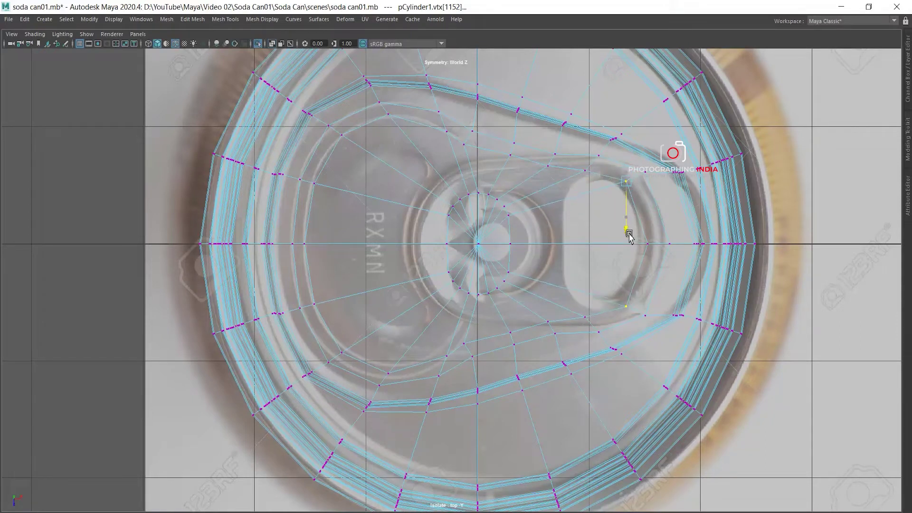
pyautogui.click(648, 246)
# Select the small faces along the groove arc in Face mode.
pyautogui.moveTo(456, 131); pyautogui.dragTo(455, 158, button='right')
pyautogui.click(453, 366)
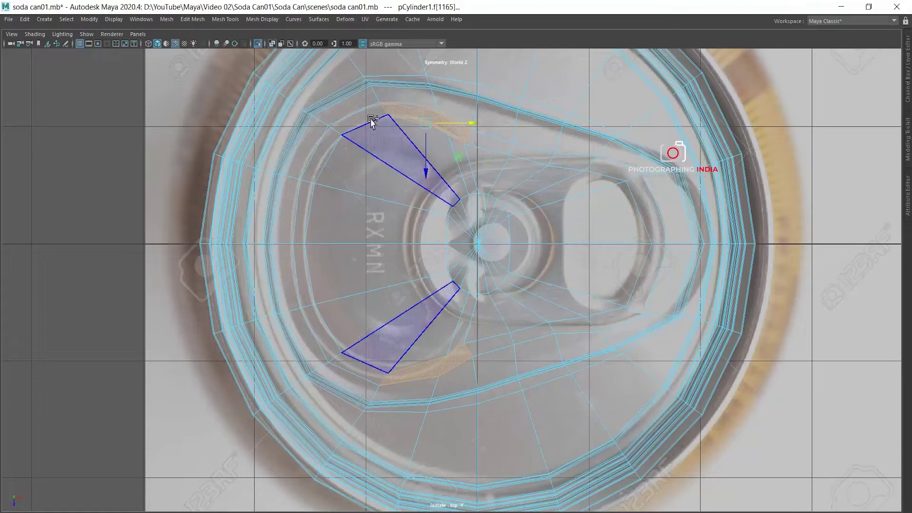
pyautogui.keyDown('shift'); pyautogui.doubleClick(305, 199); pyautogui.keyUp('shift')
# Add the remaining left arc faces, extrude them, and push them down into a groove.
pyautogui.keyDown('shift'); pyautogui.click(341, 280); pyautogui.keyUp('shift')
pyautogui.press('space')
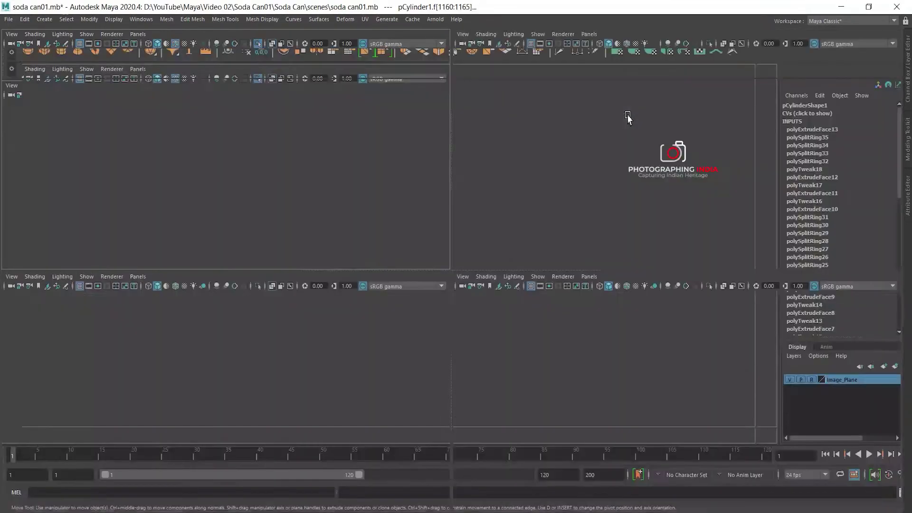
pyautogui.press('space')
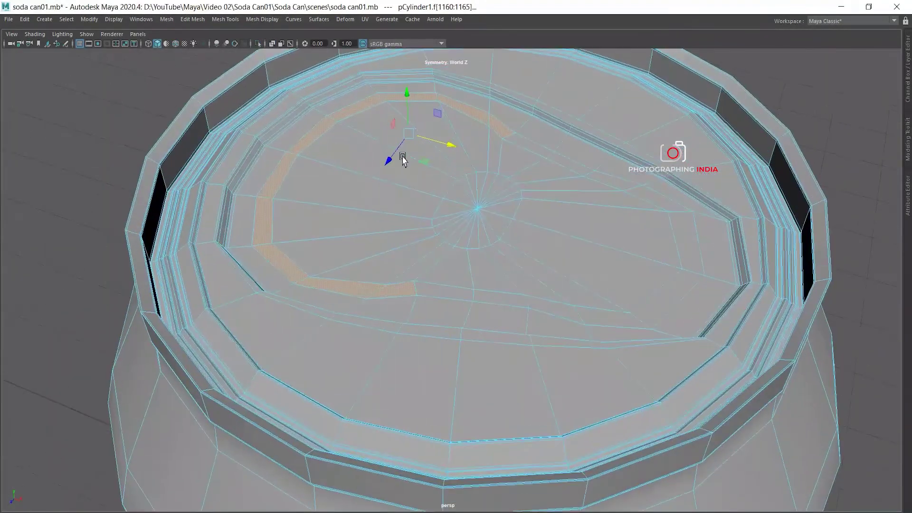
pyautogui.keyDown('shift'); pyautogui.rightClick(371, 132); pyautogui.keyUp('shift')
pyautogui.click(373, 150)
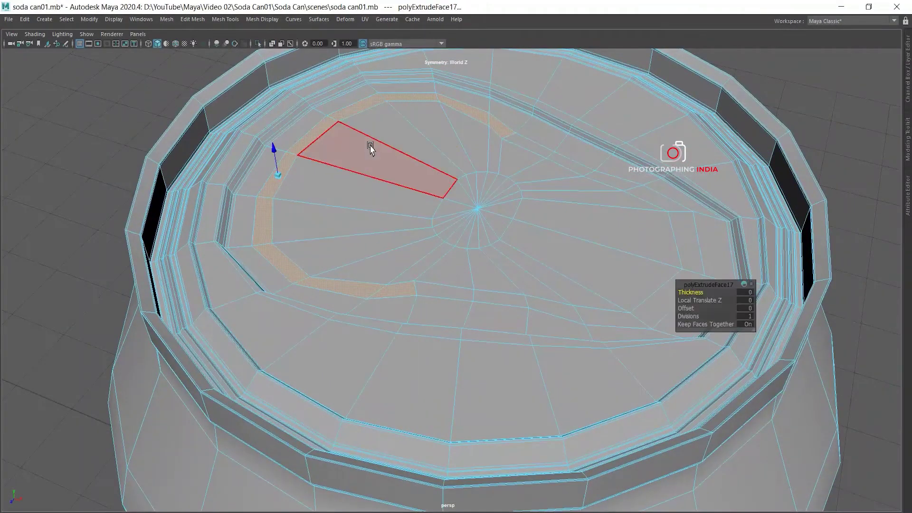
pyautogui.moveTo(407, 96); pyautogui.dragTo(408, 104)
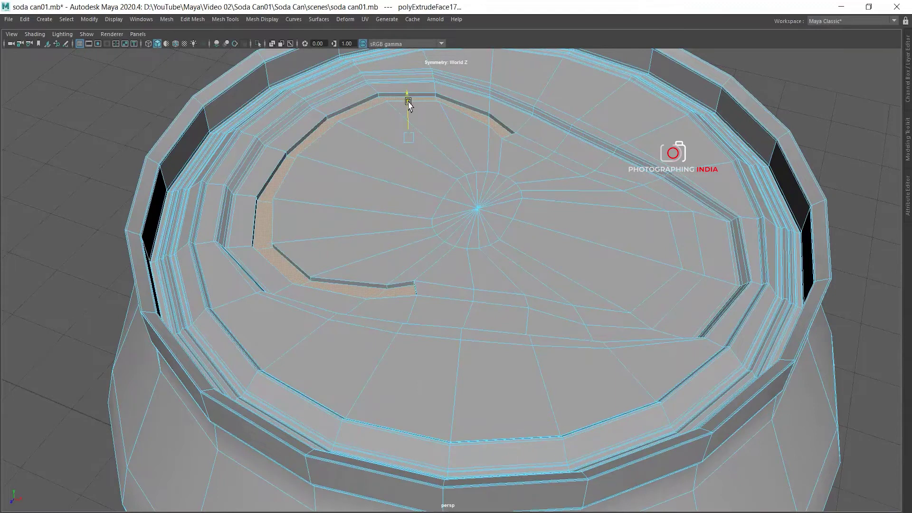
# In top view, refine the groove face selection, including the faces at the groove ends.
pyautogui.press('space')
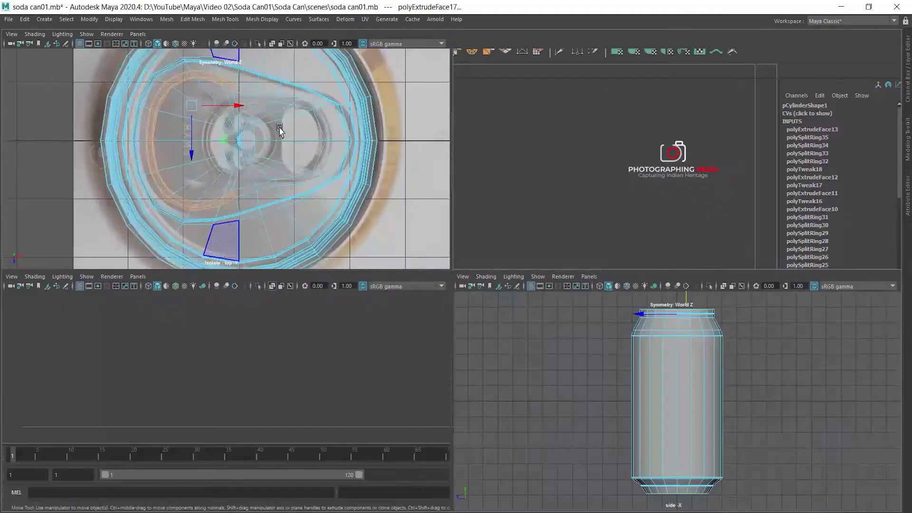
pyautogui.press('space')
pyautogui.scroll(1, 337, 138)
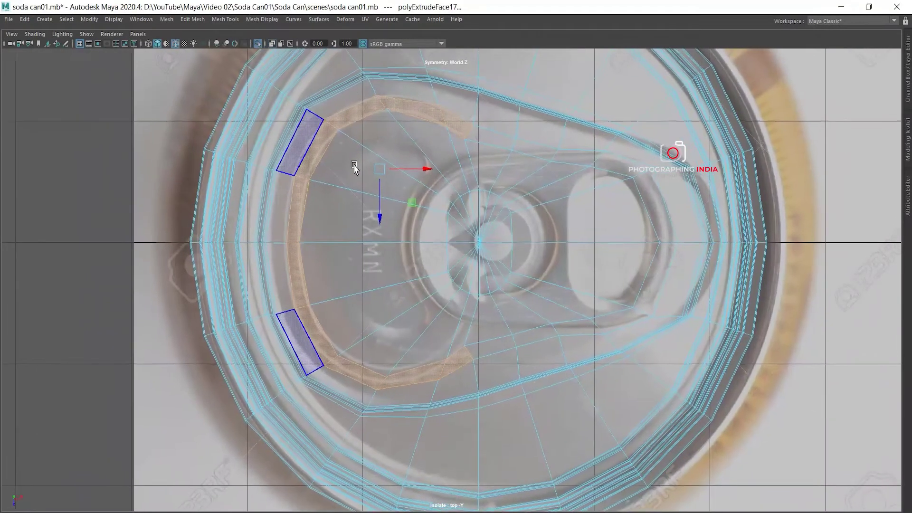
pyautogui.click(373, 135)
pyautogui.click(401, 114)
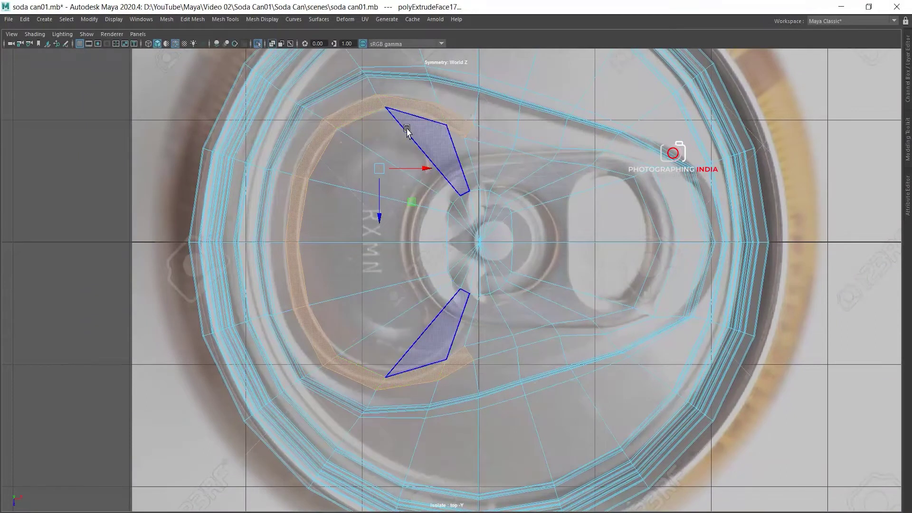
pyautogui.press('r')
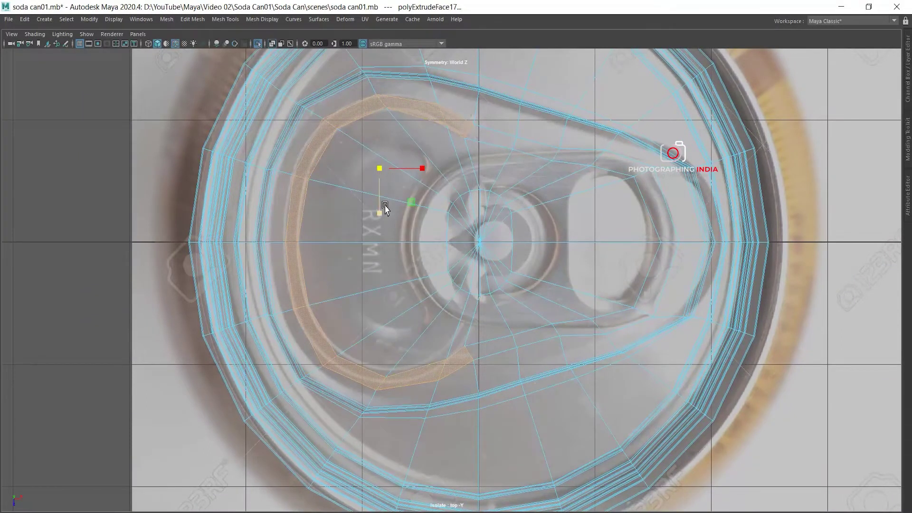
pyautogui.moveTo(421, 172); pyautogui.dragTo(407, 177)
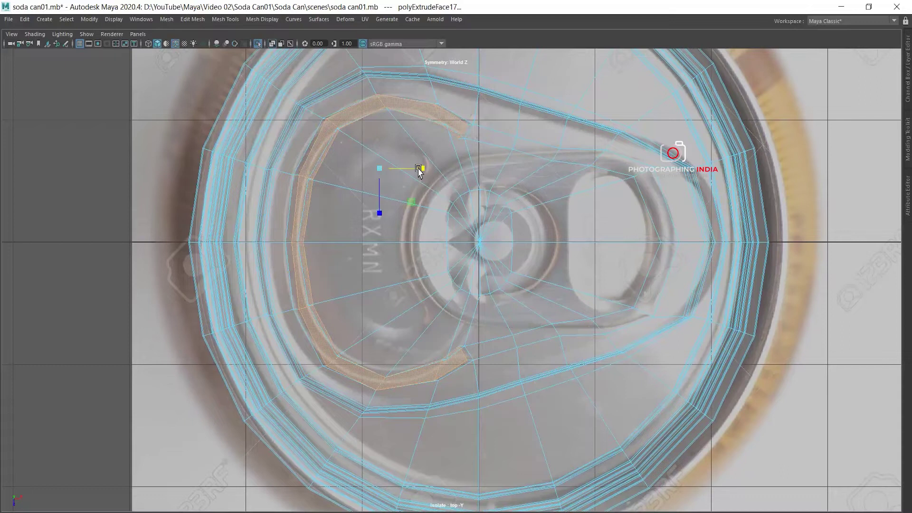
pyautogui.scroll(1, 378, 126)
pyautogui.keyDown('ctrl'); pyautogui.click(381, 135); pyautogui.keyUp('ctrl')
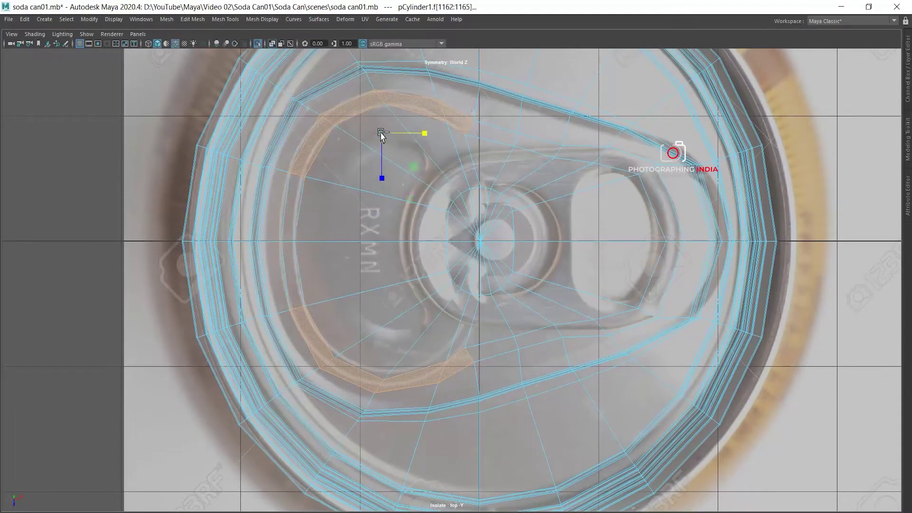
pyautogui.keyDown('shift'); pyautogui.click(301, 188); pyautogui.keyUp('shift')
# Extrude the groove faces with Ctrl+E at an offset of 0.03 to inset them slightly.
pyautogui.hotkey('ctrl', 'e')
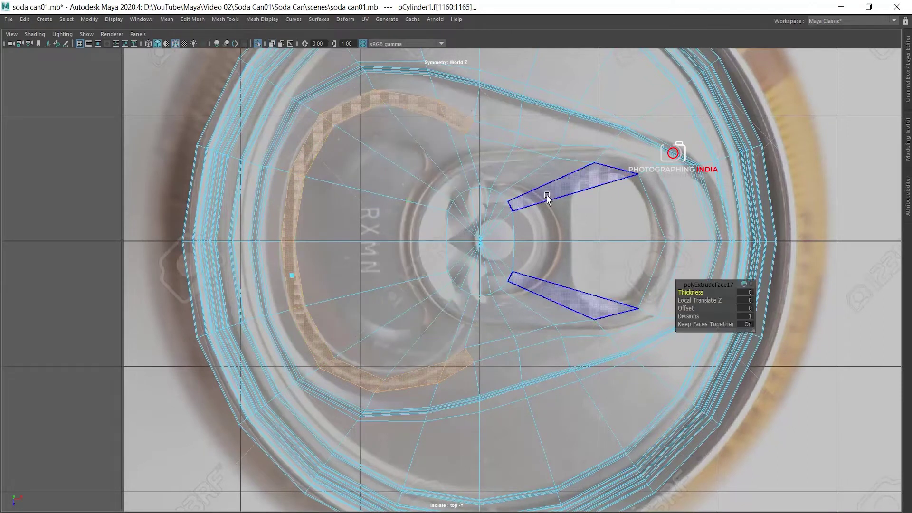
pyautogui.moveTo(690, 311); pyautogui.dragTo(692, 310)
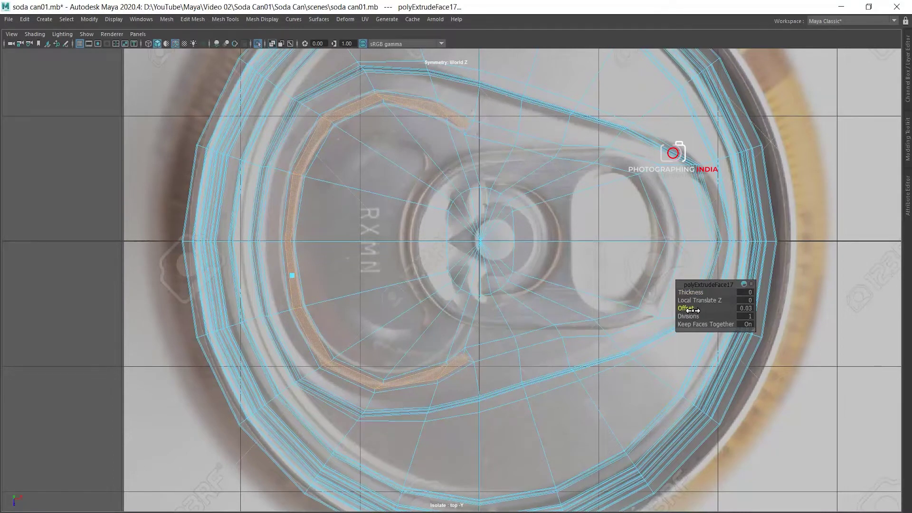
pyautogui.click(635, 287)
pyautogui.press('w')
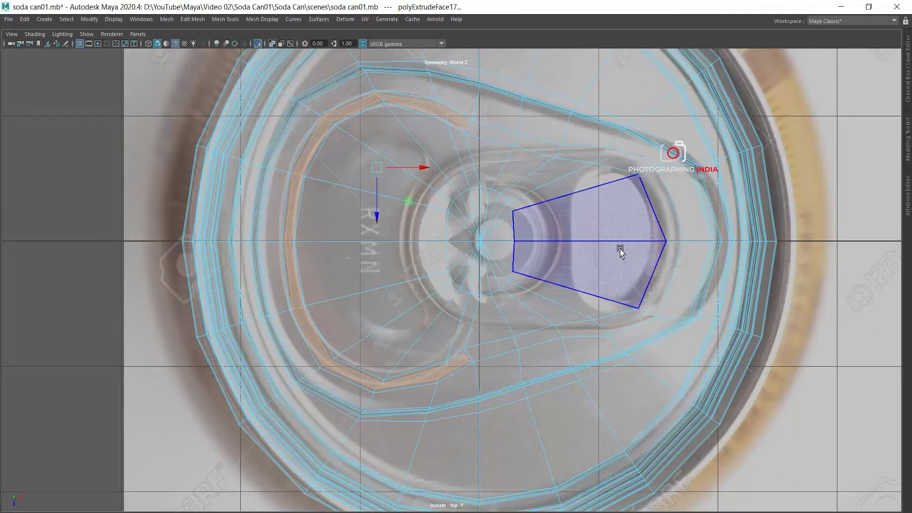
# Push the groove faces down on Y into the lid and return to Object Mode.
pyautogui.press('space')
pyautogui.press('space')
pyautogui.keyDown('alt'); pyautogui.moveTo(544, 179); pyautogui.dragTo(509, 171); pyautogui.keyUp('alt')
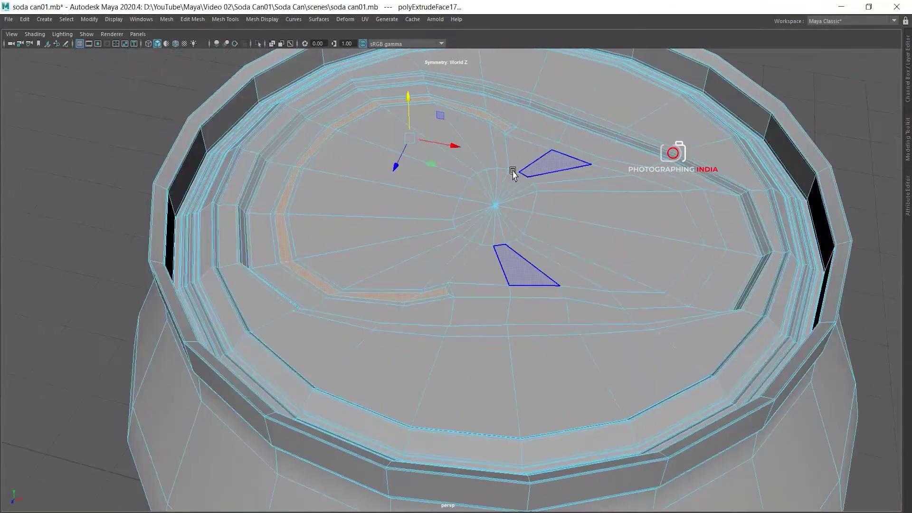
pyautogui.moveTo(411, 101); pyautogui.dragTo(412, 105)
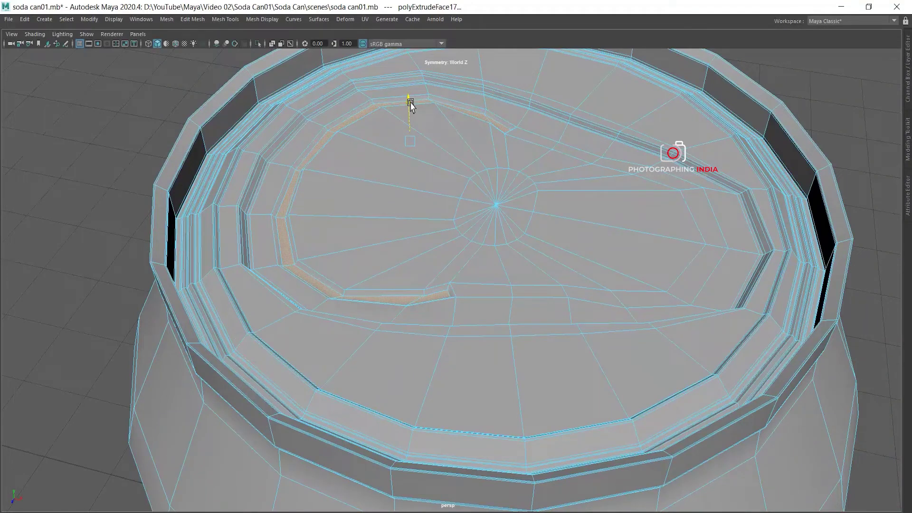
pyautogui.moveTo(411, 104); pyautogui.dragTo(411, 105)
pyautogui.moveTo(407, 122); pyautogui.dragTo(380, 136, button='right')
pyautogui.press('3')
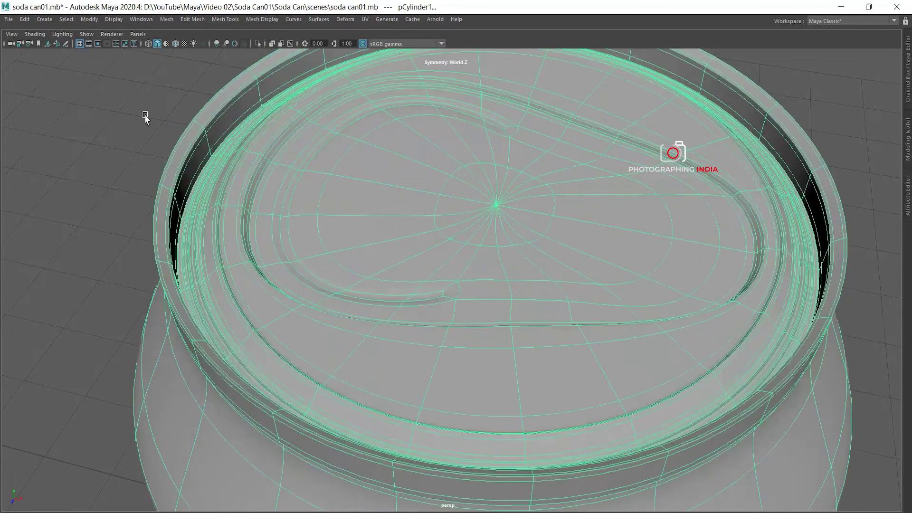
pyautogui.click(147, 118)
pyautogui.keyDown('alt'); pyautogui.moveTo(329, 220); pyautogui.dragTo(352, 218); pyautogui.keyUp('alt')
pyautogui.keyDown('alt'); pyautogui.moveTo(467, 191); pyautogui.dragTo(456, 200); pyautogui.keyUp('alt')
pyautogui.press('1')
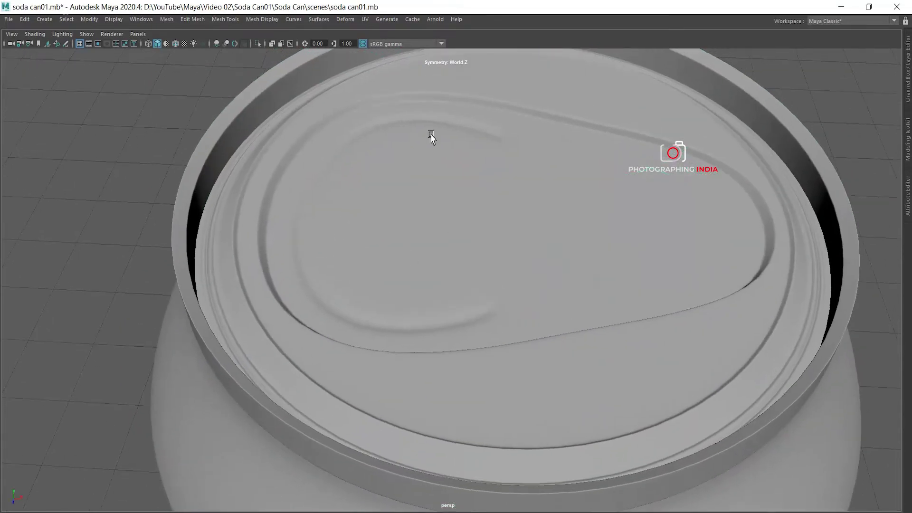
pyautogui.click(457, 203)
pyautogui.press('1')
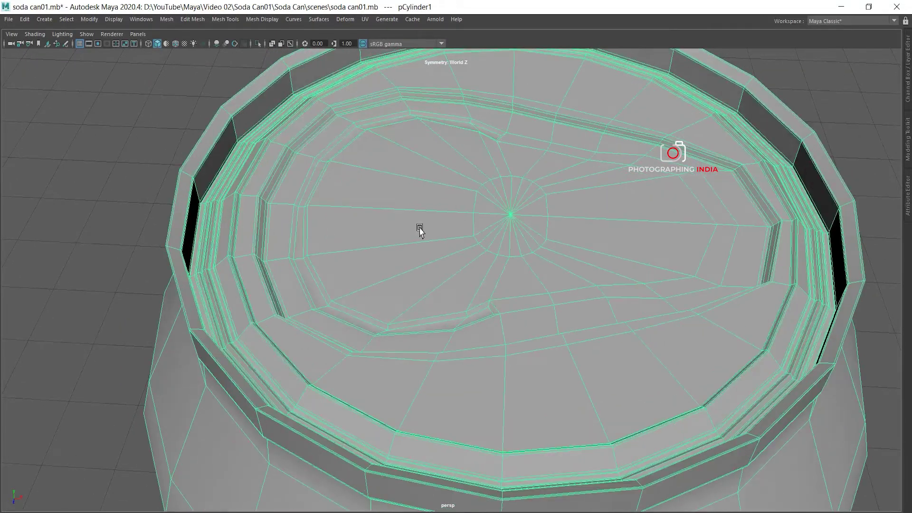
pyautogui.keyDown('alt'); pyautogui.moveTo(417, 230); pyautogui.dragTo(372, 169); pyautogui.keyUp('alt')
pyautogui.scroll(3, 379, 195)
pyautogui.moveTo(386, 220)
pyautogui.keyDown('alt'); pyautogui.mouseDown()
pyautogui.moveTo(399, 211)
pyautogui.moveTo(429, 236)
pyautogui.moveTo(366, 177)
pyautogui.mouseUp(); pyautogui.keyUp('alt')
pyautogui.keyDown('alt'); pyautogui.moveTo(625, 279); pyautogui.dragTo(610, 259); pyautogui.keyUp('alt')
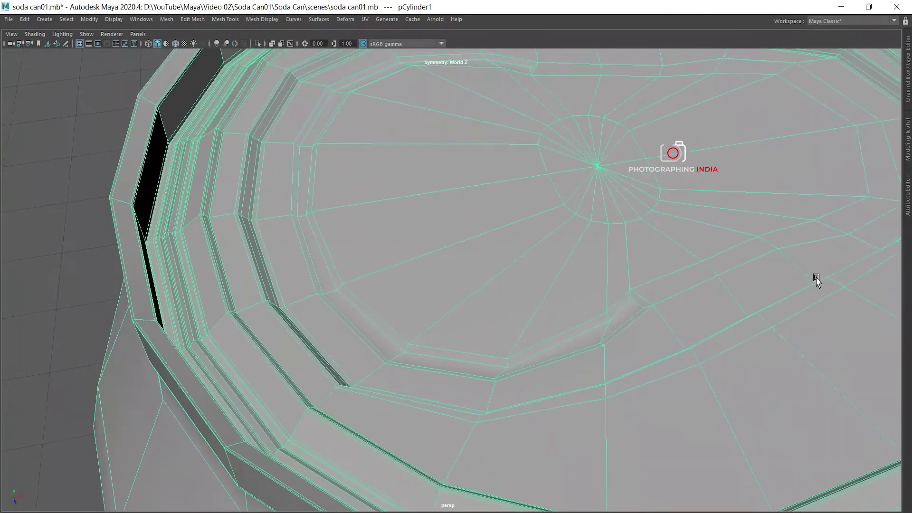
pyautogui.keyDown('alt'); pyautogui.moveTo(814, 279); pyautogui.dragTo(754, 248); pyautogui.keyUp('alt')
pyautogui.moveTo(630, 185)
pyautogui.keyDown('alt'); pyautogui.mouseDown()
pyautogui.moveTo(726, 247)
pyautogui.moveTo(703, 218)
pyautogui.mouseUp(); pyautogui.keyUp('alt')
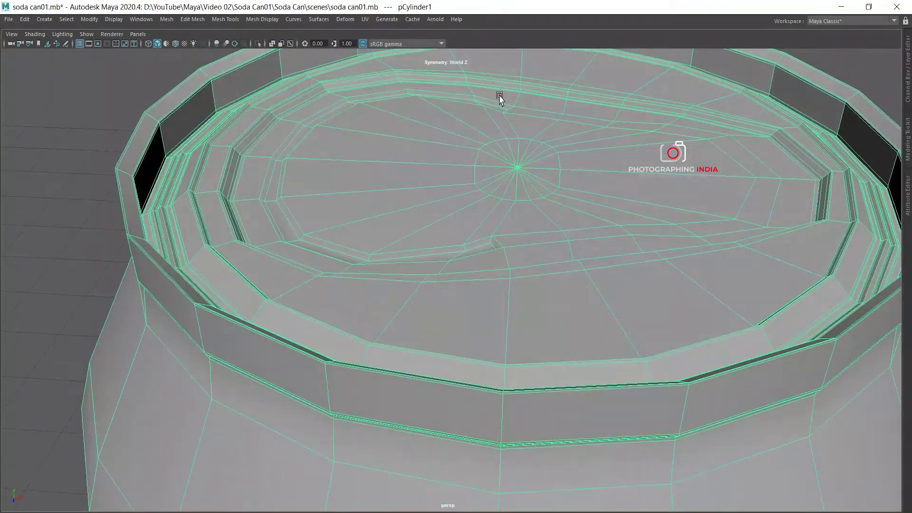
pyautogui.scroll(3, 502, 187)
pyautogui.keyDown('alt'); pyautogui.moveTo(501, 177); pyautogui.dragTo(614, 299); pyautogui.keyUp('alt')
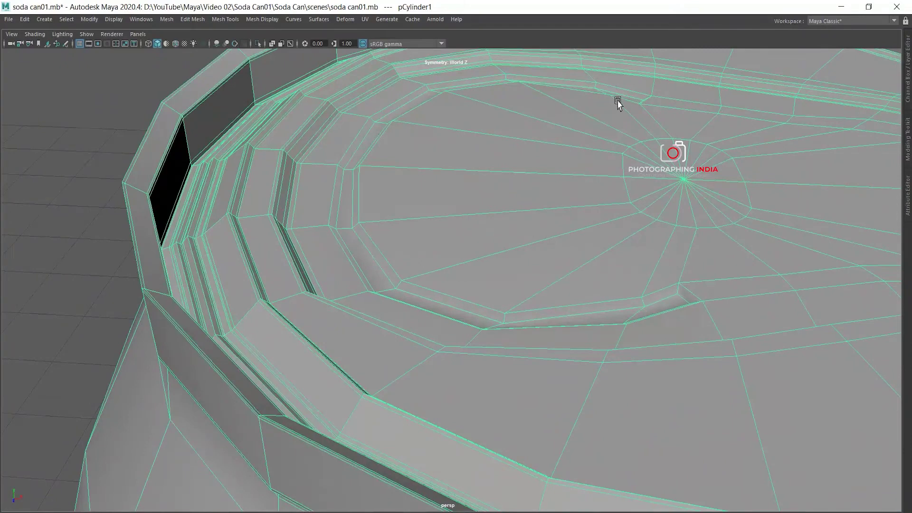
# Insert a new edge loop across the lid with the Insert Edge Loop Tool.
pyautogui.keyDown('shift'); pyautogui.moveTo(453, 138); pyautogui.dragTo(411, 130, button='right'); pyautogui.keyUp('shift')
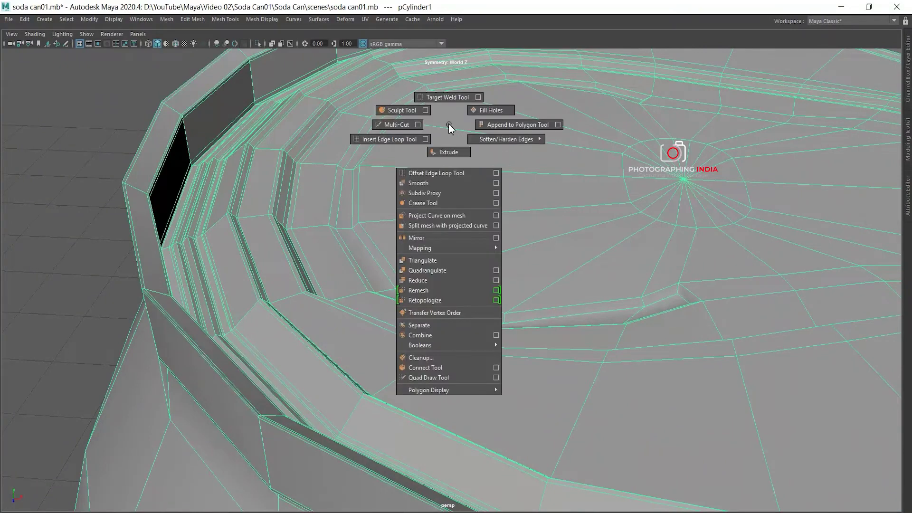
pyautogui.keyDown('alt'); pyautogui.moveTo(443, 151); pyautogui.dragTo(500, 166, button='middle'); pyautogui.keyUp('alt')
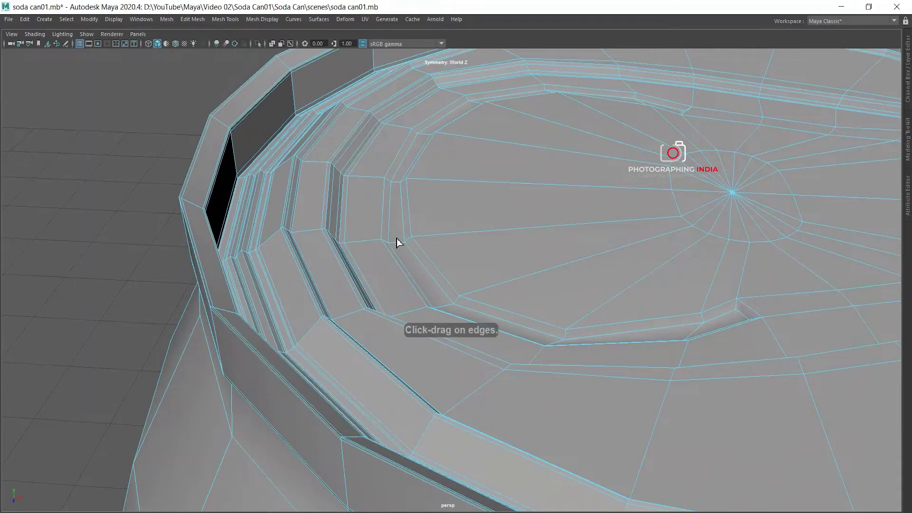
pyautogui.click(380, 241)
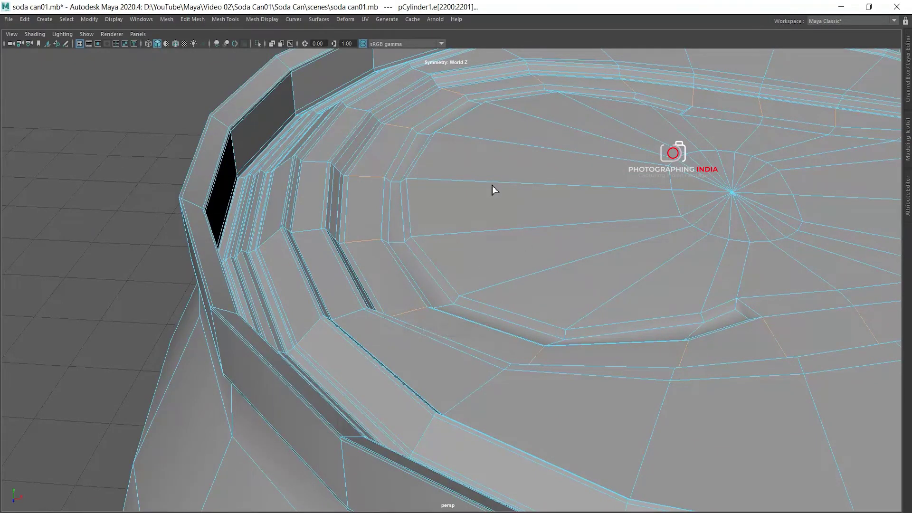
pyautogui.press('w')
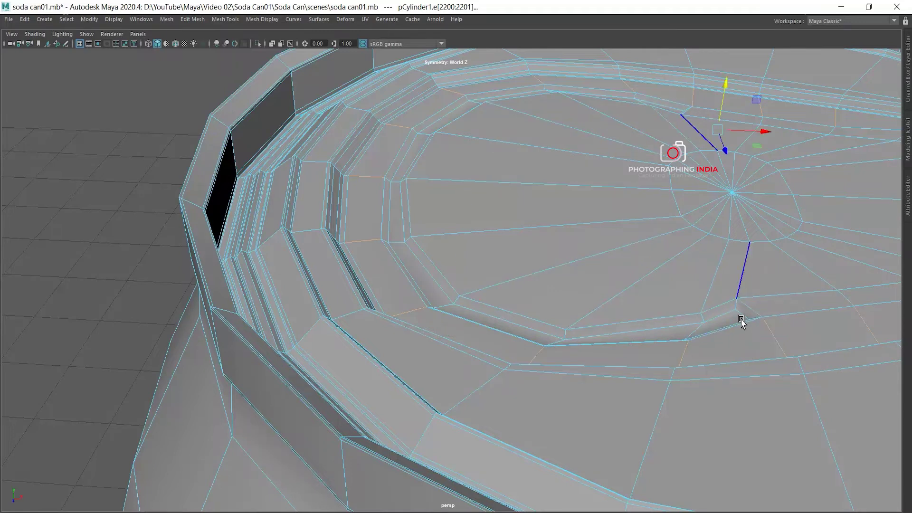
pyautogui.moveTo(478, 187); pyautogui.dragTo(509, 150, button='right')
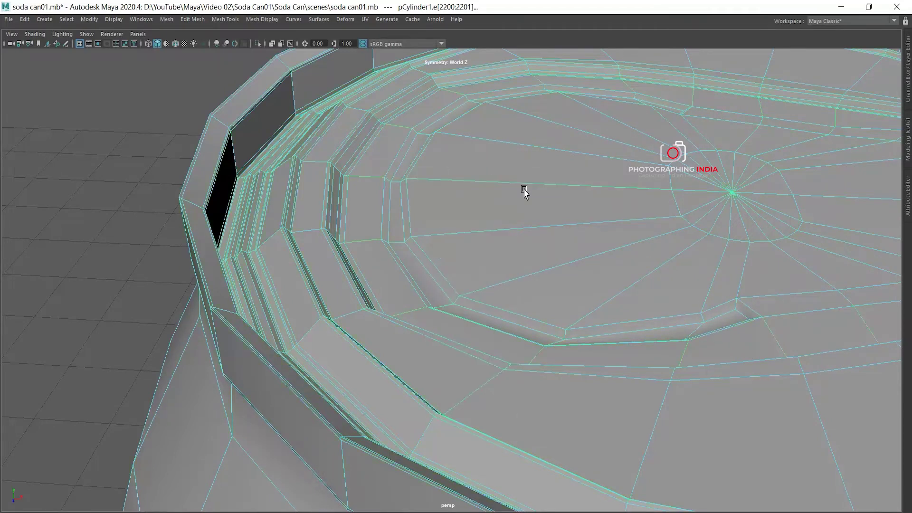
pyautogui.keyDown('alt'); pyautogui.moveTo(471, 169); pyautogui.dragTo(479, 170); pyautogui.keyUp('alt')
# In Edge mode, select the edge loops running along the pull-tab groove.
pyautogui.moveTo(439, 204); pyautogui.dragTo(422, 193, button='right')
pyautogui.click(408, 211)
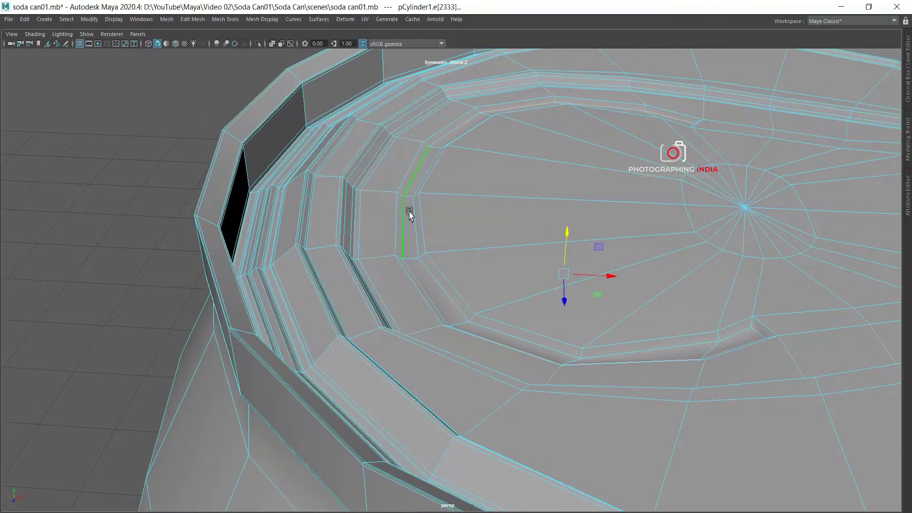
pyautogui.moveTo(410, 215)
pyautogui.mouseDown()
pyautogui.moveTo(394, 242)
pyautogui.moveTo(455, 253)
pyautogui.mouseUp()
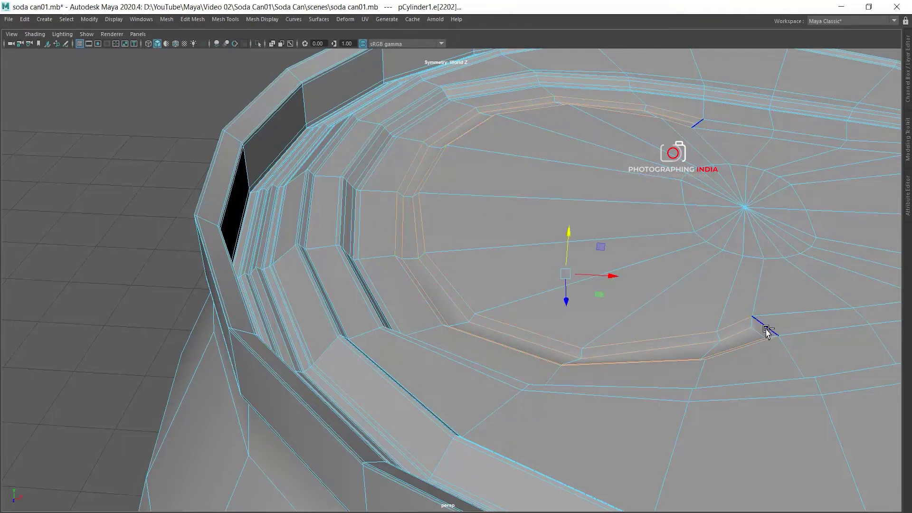
pyautogui.moveTo(681, 210)
pyautogui.keyDown('alt'); pyautogui.mouseDown()
pyautogui.moveTo(539, 192)
pyautogui.moveTo(570, 220)
pyautogui.moveTo(637, 240)
pyautogui.moveTo(564, 205)
pyautogui.mouseUp(); pyautogui.keyUp('alt')
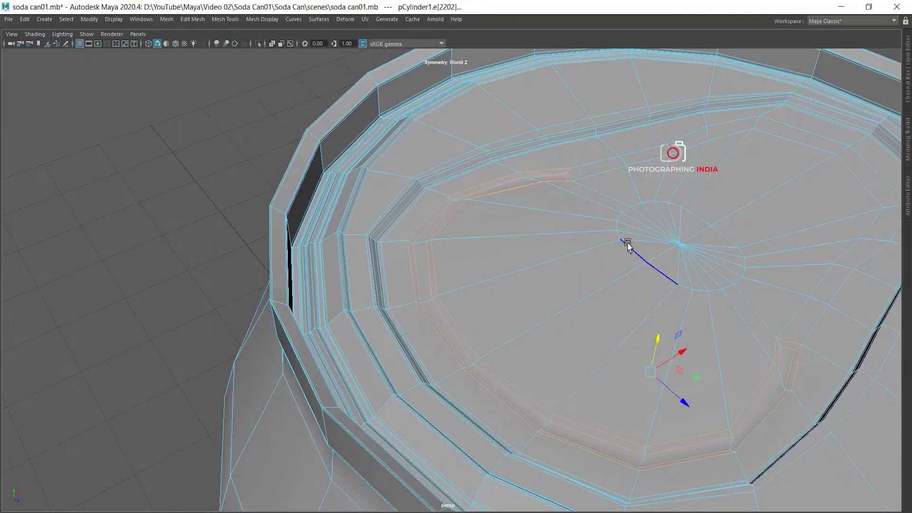
# Bevel the groove edges with Fraction about 0.41 and 2 segments.
pyautogui.click(202, 21)
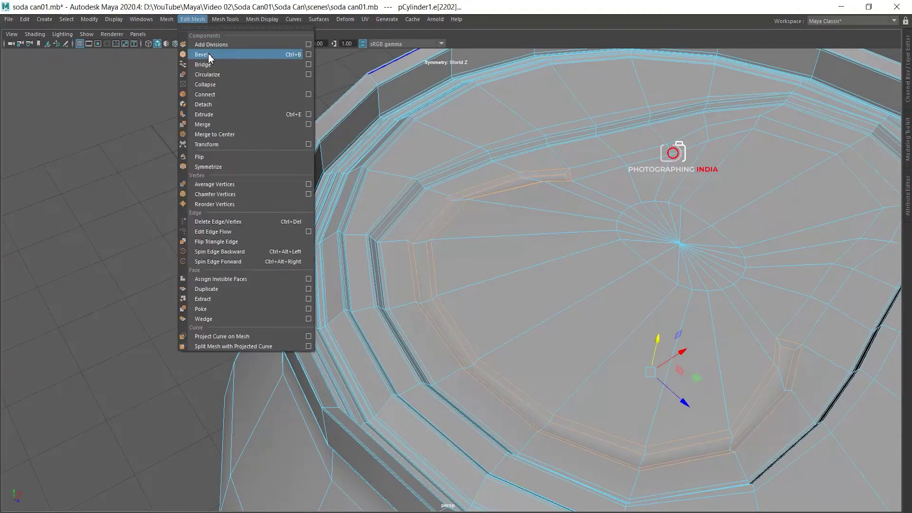
pyautogui.click(278, 92)
pyautogui.scroll(5, 531, 210)
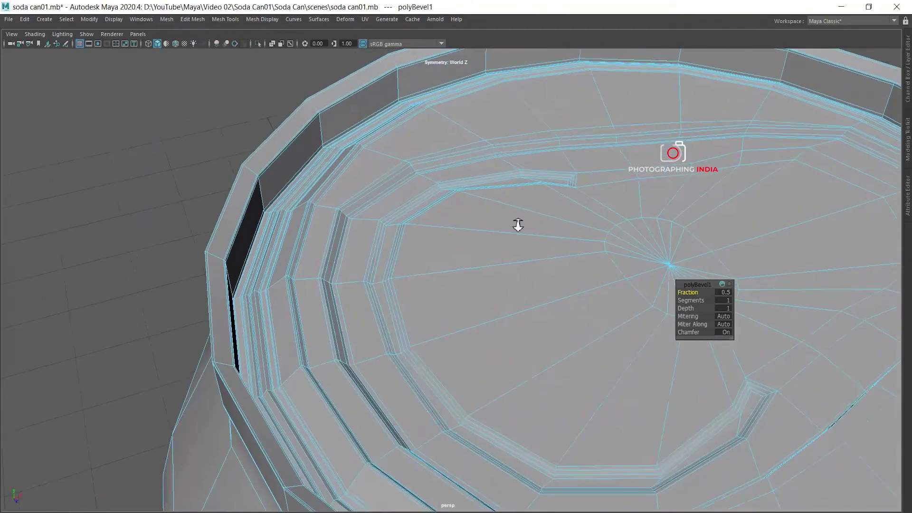
pyautogui.scroll(-3, 443, 202)
pyautogui.scroll(-1, 427, 197)
pyautogui.keyDown('alt'); pyautogui.moveTo(474, 193); pyautogui.dragTo(378, 132, button='middle'); pyautogui.keyUp('alt')
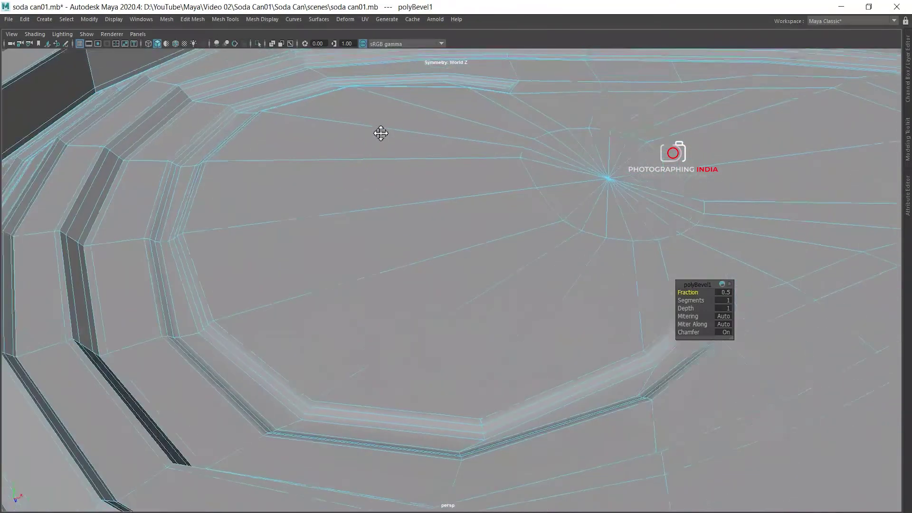
pyautogui.scroll(4, 663, 293)
pyautogui.scroll(-3, 664, 293)
pyautogui.scroll(2, 550, 227)
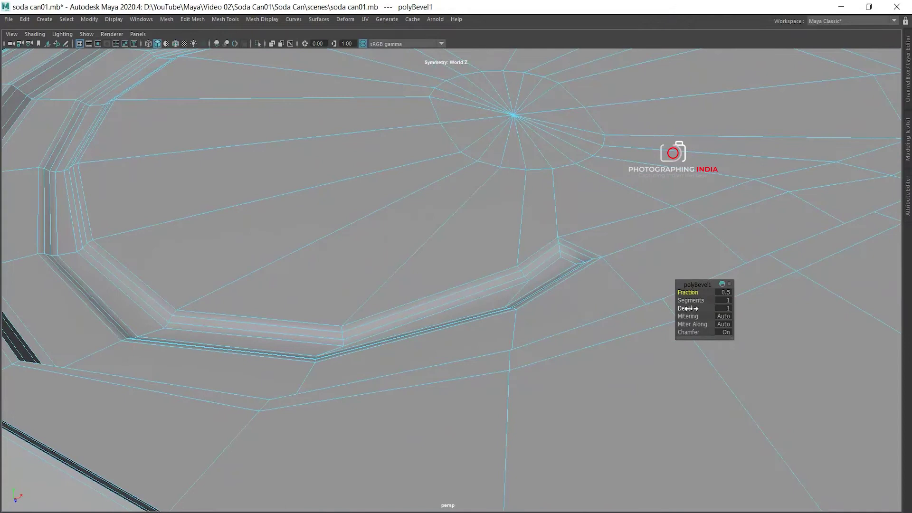
pyautogui.moveTo(691, 294); pyautogui.dragTo(683, 294)
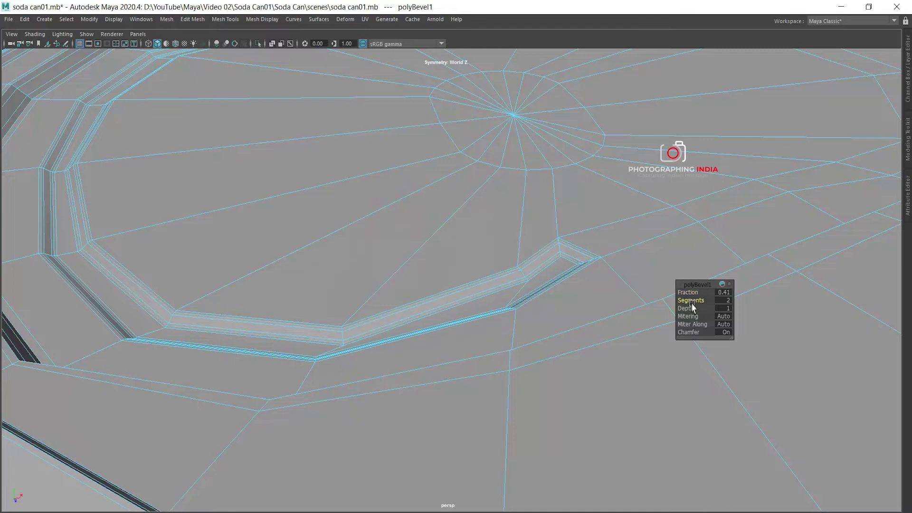
# Return to Object Mode and orbit above the lid to view the beveled groove.
pyautogui.moveTo(565, 254)
pyautogui.mouseDown(button='right')
pyautogui.moveTo(622, 196)
pyautogui.moveTo(580, 263)
pyautogui.moveTo(382, 158)
pyautogui.mouseUp(button='right')
pyautogui.moveTo(190, 83)
pyautogui.keyDown('alt'); pyautogui.mouseDown()
pyautogui.moveTo(512, 216)
pyautogui.moveTo(399, 186)
pyautogui.moveTo(430, 191)
pyautogui.mouseUp(); pyautogui.keyUp('alt')
pyautogui.keyDown('alt'); pyautogui.moveTo(429, 191); pyautogui.dragTo(453, 231, button='right'); pyautogui.keyUp('alt')
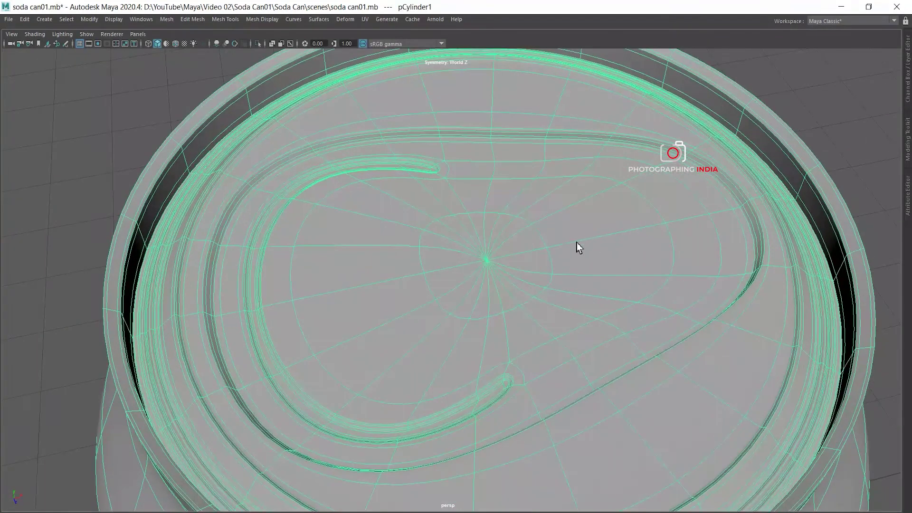
# Set polyBevel1's Fraction to 1 and Segments to 1 in the Channel Box.
pyautogui.keyDown('alt'); pyautogui.moveTo(578, 247); pyautogui.dragTo(474, 209, button='right'); pyautogui.keyUp('alt')
pyautogui.press('1')
pyautogui.moveTo(416, 220)
pyautogui.keyDown('alt'); pyautogui.mouseDown(button='right')
pyautogui.moveTo(418, 245)
pyautogui.moveTo(474, 189)
pyautogui.mouseUp(button='right'); pyautogui.keyUp('alt')
pyautogui.hotkey('ctrl', 'a')
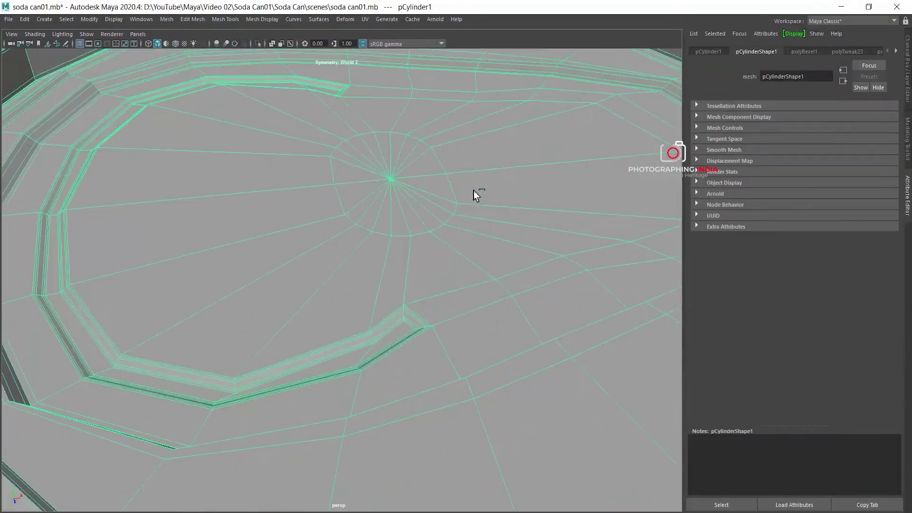
pyautogui.hotkey('ctrl', 'a')
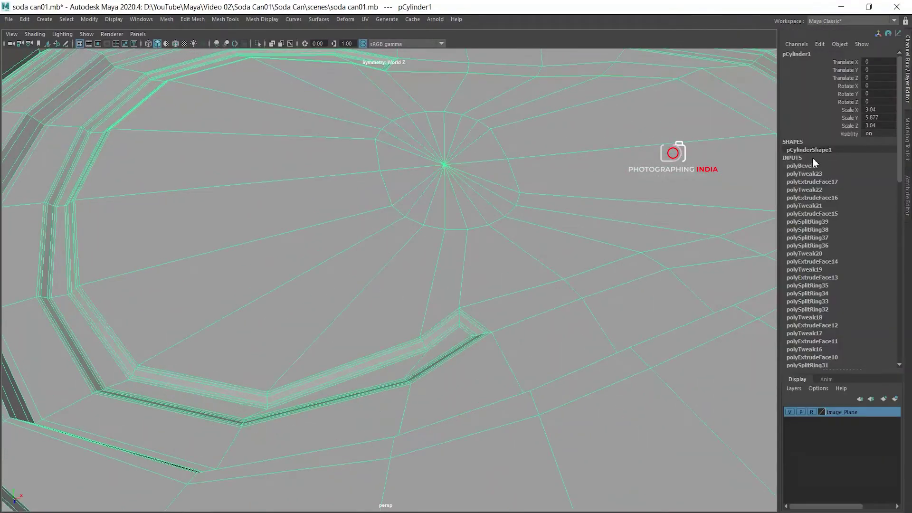
pyautogui.click(801, 166)
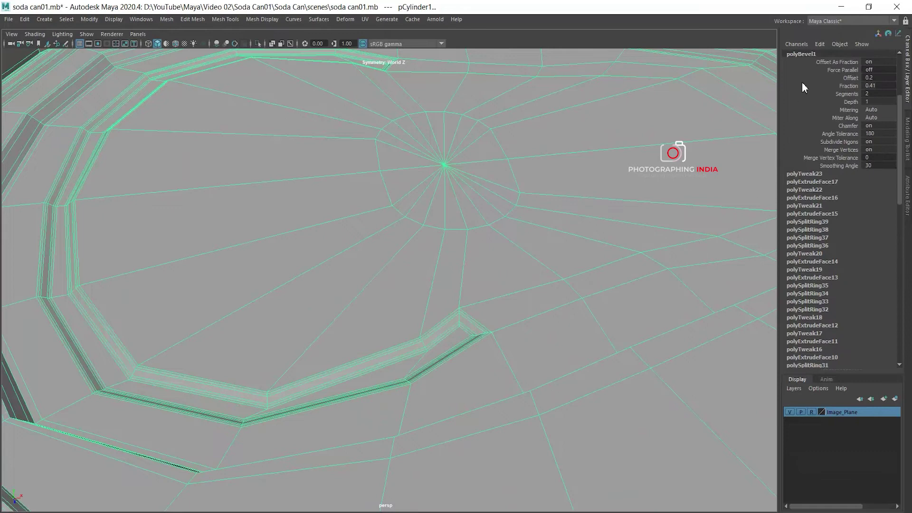
pyautogui.click(842, 86)
pyautogui.moveTo(561, 170); pyautogui.dragTo(583, 170, button='middle')
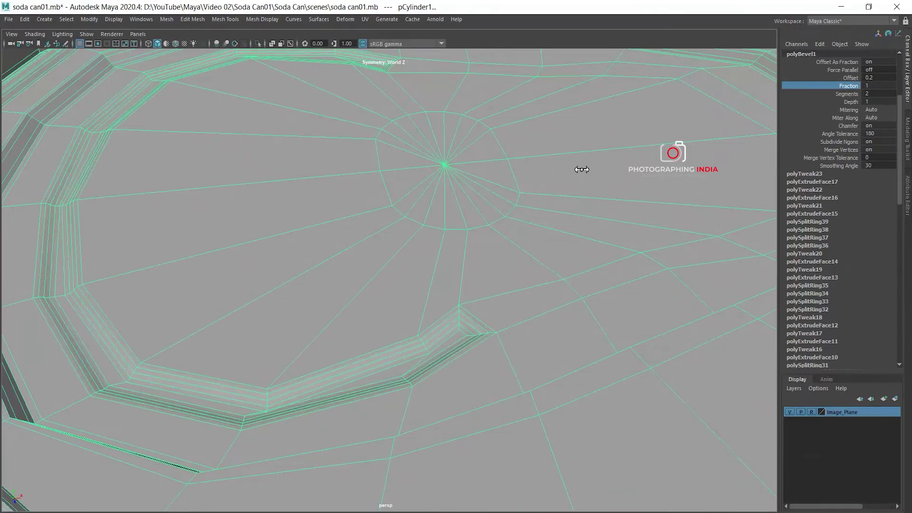
pyautogui.click(848, 93)
pyautogui.moveTo(636, 147); pyautogui.dragTo(630, 162, button='middle')
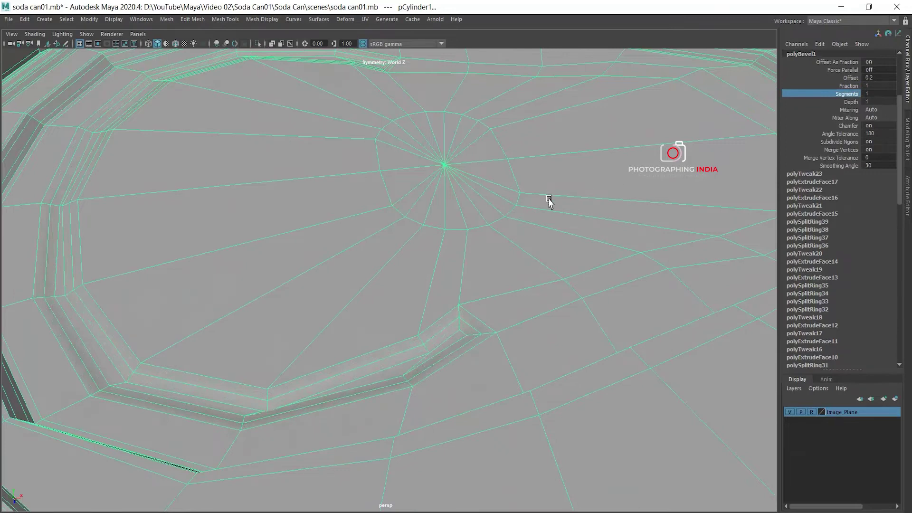
# Inspect the beveled can rim and body in the perspective view.
pyautogui.moveTo(471, 148); pyautogui.dragTo(510, 126, button='right')
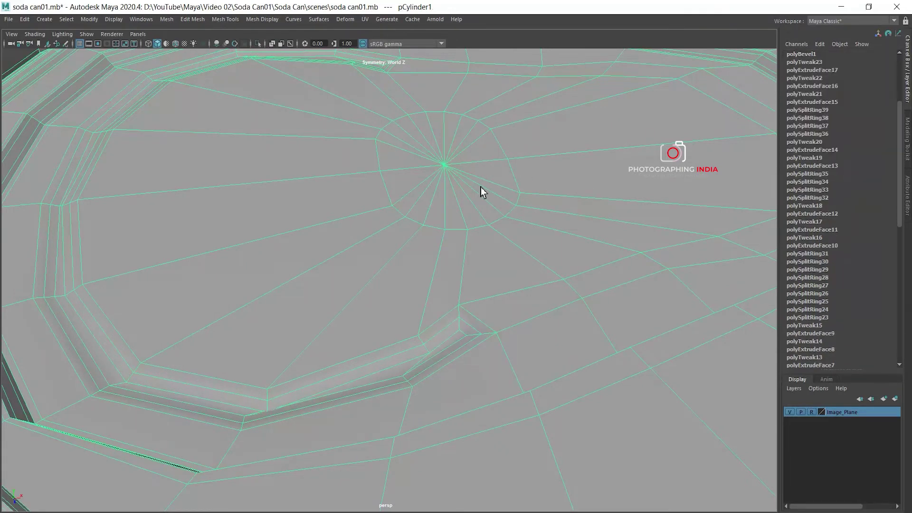
pyautogui.scroll(-3, 480, 188)
pyautogui.scroll(-3, 456, 209)
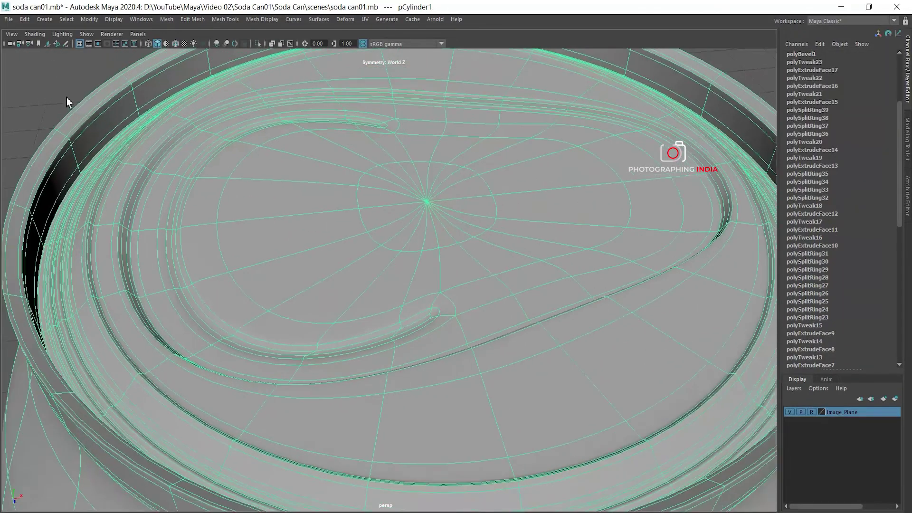
pyautogui.click(67, 97)
pyautogui.scroll(2, 471, 187)
pyautogui.moveTo(472, 189)
pyautogui.keyDown('alt'); pyautogui.mouseDown()
pyautogui.moveTo(435, 172)
pyautogui.moveTo(350, 169)
pyautogui.moveTo(475, 169)
pyautogui.mouseUp(); pyautogui.keyUp('alt')
pyautogui.click(521, 160)
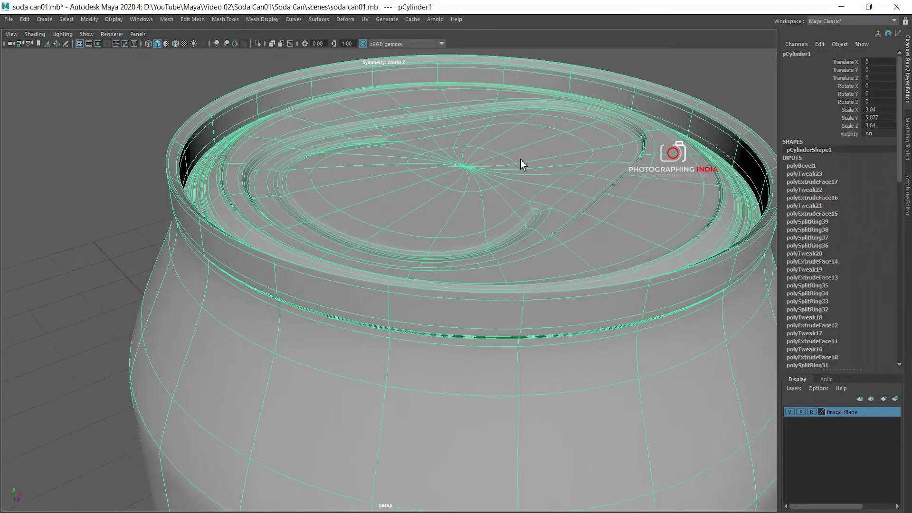
pyautogui.scroll(-2, 541, 156)
pyautogui.scroll(-2, 542, 156)
pyautogui.click(634, 110)
pyautogui.keyDown('alt'); pyautogui.moveTo(638, 186); pyautogui.dragTo(428, 192); pyautogui.keyUp('alt')
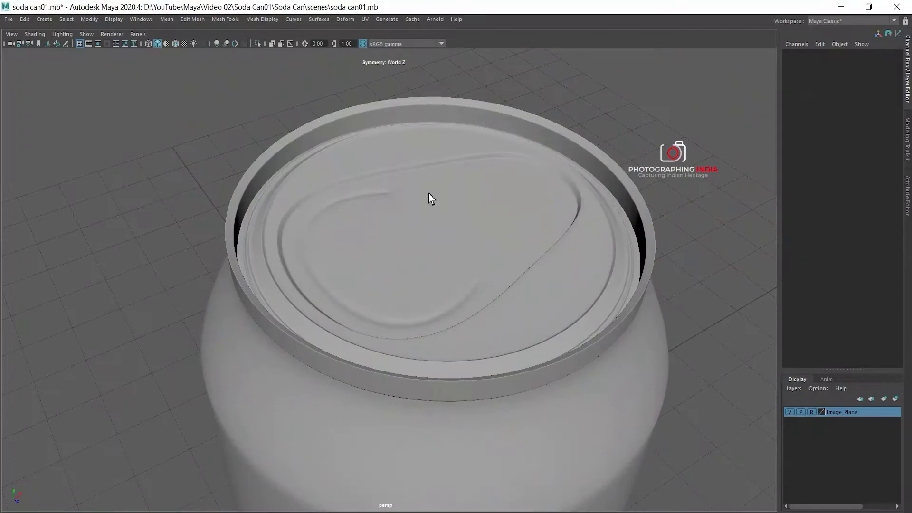
# Check the lid against the top-view reference photo in four-view, then reselect the can.
pyautogui.press('space')
pyautogui.press('space')
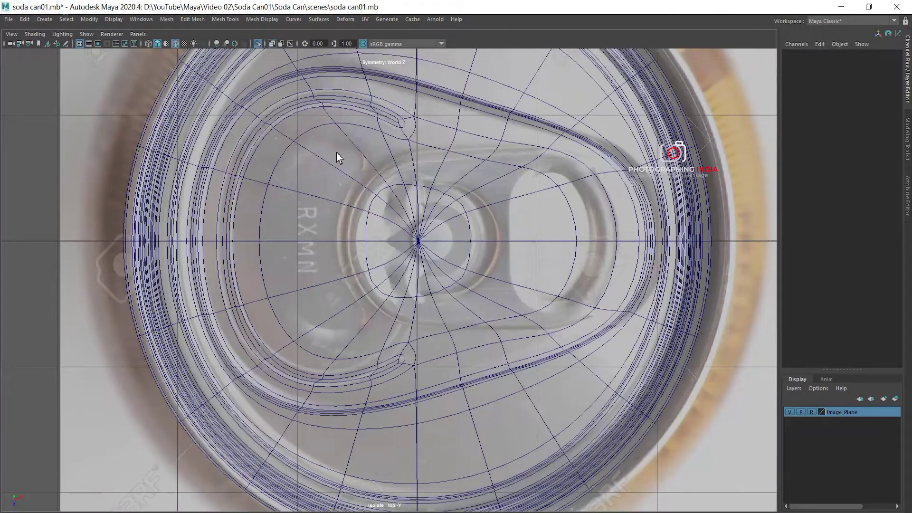
pyautogui.keyDown('alt'); pyautogui.moveTo(256, 250); pyautogui.dragTo(439, 202, button='middle'); pyautogui.keyUp('alt')
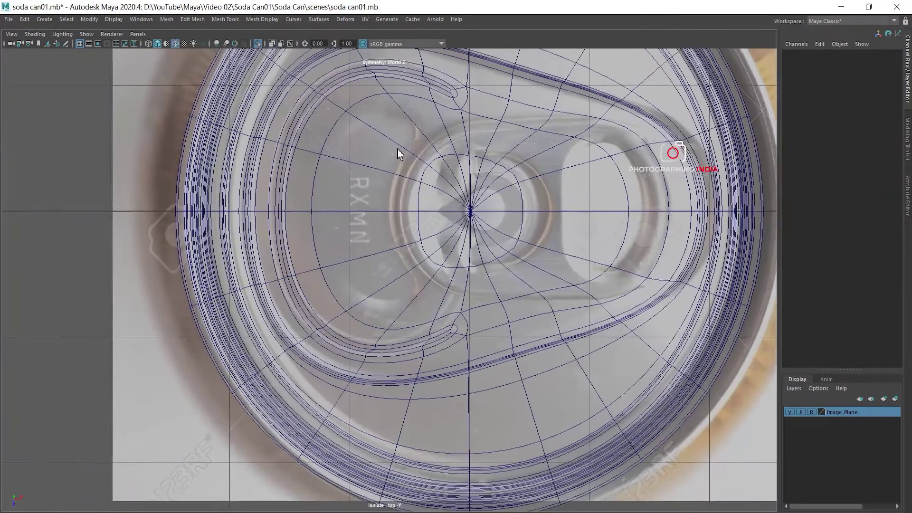
pyautogui.press('space')
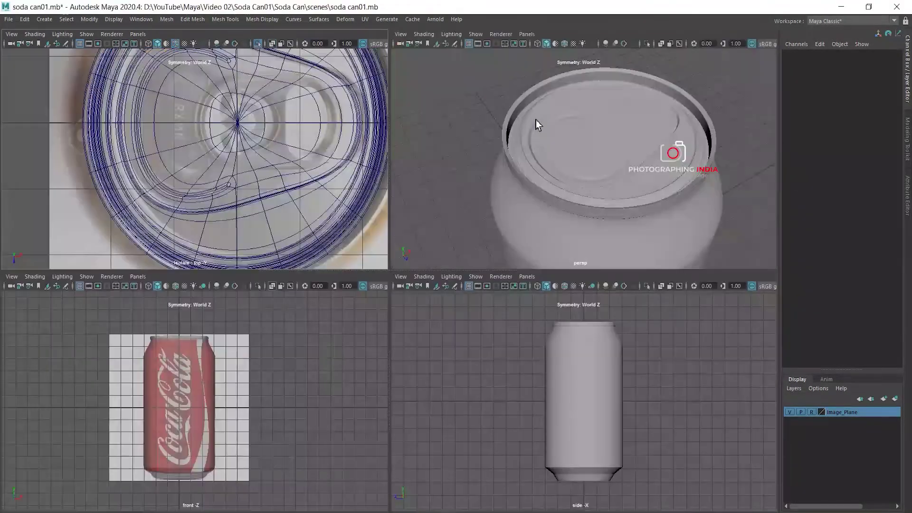
pyautogui.press('space')
pyautogui.click(454, 187)
pyautogui.press('1')
pyautogui.moveTo(460, 240)
pyautogui.keyDown('alt'); pyautogui.mouseDown()
pyautogui.moveTo(423, 212)
pyautogui.moveTo(384, 215)
pyautogui.mouseUp(); pyautogui.keyUp('alt')
pyautogui.moveTo(384, 215); pyautogui.dragTo(379, 240, button='right')
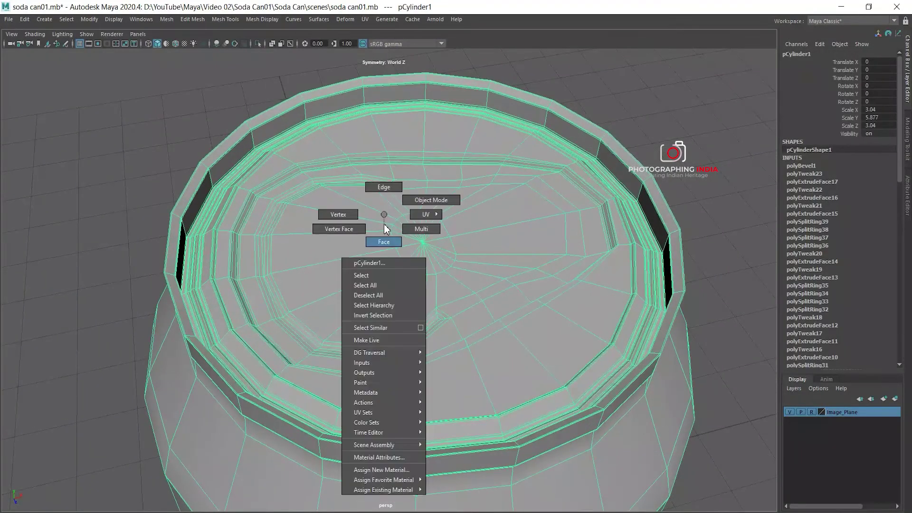
# Select the tab-shaped inner lid faces plus the central disc and extrude them.
pyautogui.click(326, 256)
pyautogui.moveTo(327, 256)
pyautogui.mouseDown()
pyautogui.moveTo(471, 243)
pyautogui.moveTo(425, 220)
pyautogui.mouseUp()
pyautogui.keyDown('alt'); pyautogui.moveTo(425, 219); pyautogui.dragTo(459, 279, button='right'); pyautogui.keyUp('alt')
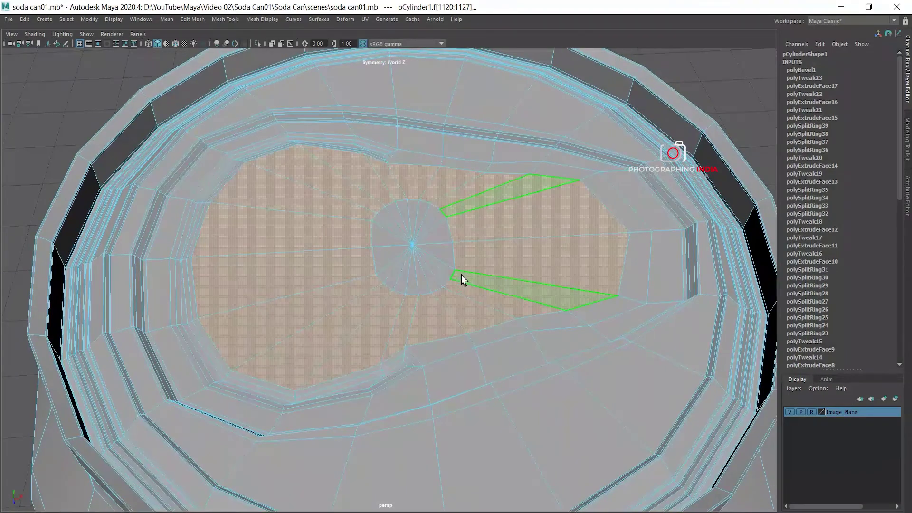
pyautogui.keyDown('shift'); pyautogui.moveTo(389, 276); pyautogui.dragTo(399, 271); pyautogui.keyUp('shift')
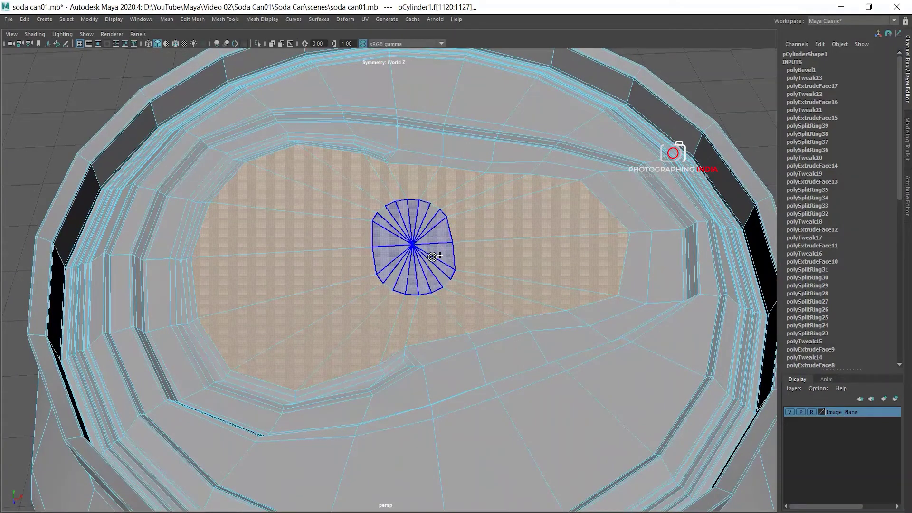
pyautogui.keyDown('shift'); pyautogui.moveTo(399, 271); pyautogui.dragTo(432, 226); pyautogui.keyUp('shift')
pyautogui.moveTo(494, 287)
pyautogui.keyDown('alt'); pyautogui.mouseDown()
pyautogui.moveTo(456, 260)
pyautogui.moveTo(395, 184)
pyautogui.mouseUp(); pyautogui.keyUp('alt')
pyautogui.keyDown('shift'); pyautogui.moveTo(395, 185); pyautogui.dragTo(389, 208, button='right'); pyautogui.keyUp('shift')
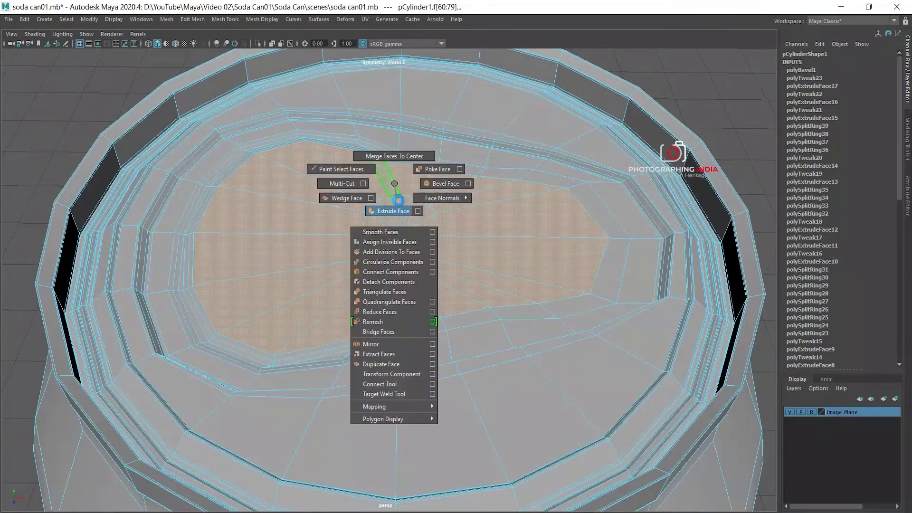
# In top view, scale the new extrusion slightly inward to fit the reference photo.
pyautogui.press('space')
pyautogui.press('space')
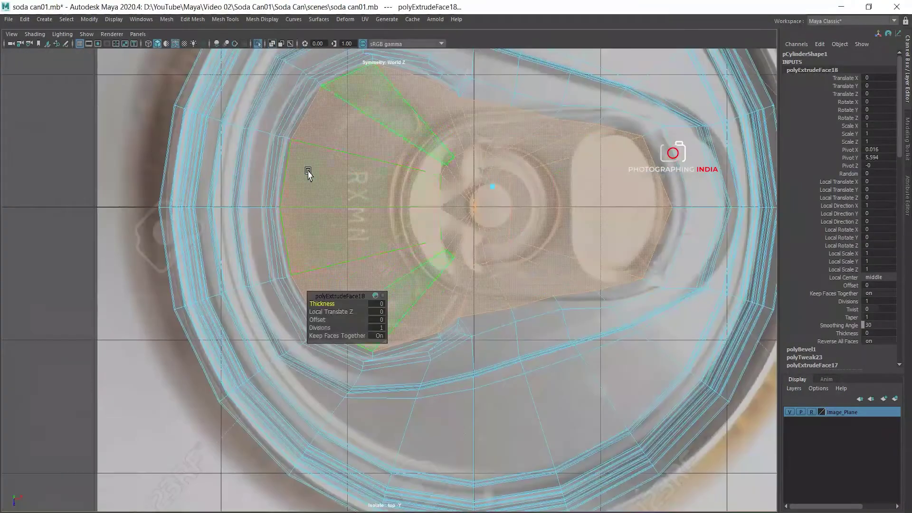
pyautogui.press('w')
pyautogui.moveTo(476, 140); pyautogui.dragTo(446, 146)
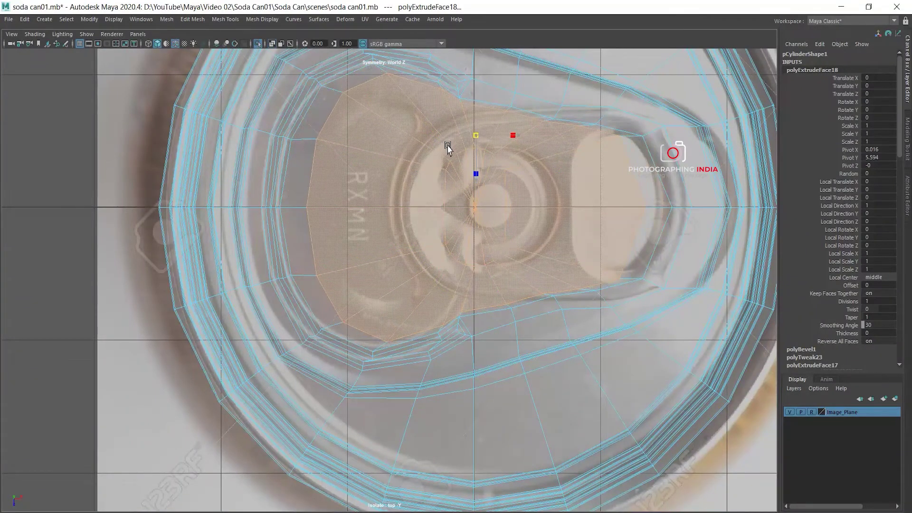
pyautogui.keyDown('alt'); pyautogui.moveTo(376, 120); pyautogui.dragTo(422, 147, button='middle'); pyautogui.keyUp('alt')
pyautogui.moveTo(423, 148); pyautogui.dragTo(386, 149, button='right')
pyautogui.keyDown('alt'); pyautogui.moveTo(424, 165); pyautogui.dragTo(433, 183, button='middle'); pyautogui.keyUp('alt')
pyautogui.moveTo(362, 170)
pyautogui.mouseDown()
pyautogui.moveTo(393, 194)
pyautogui.moveTo(416, 186)
pyautogui.mouseUp()
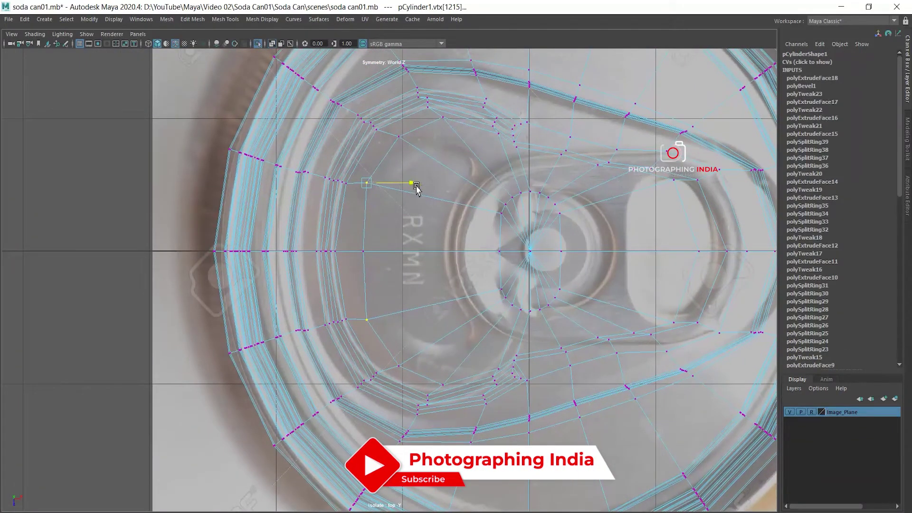
# Move the first loop vertices down and right onto the pull-tab outline.
pyautogui.moveTo(387, 126); pyautogui.dragTo(404, 150)
pyautogui.moveTo(397, 186); pyautogui.dragTo(397, 201)
pyautogui.moveTo(447, 156); pyautogui.dragTo(453, 156)
pyautogui.click(443, 116)
pyautogui.moveTo(443, 163); pyautogui.dragTo(434, 179)
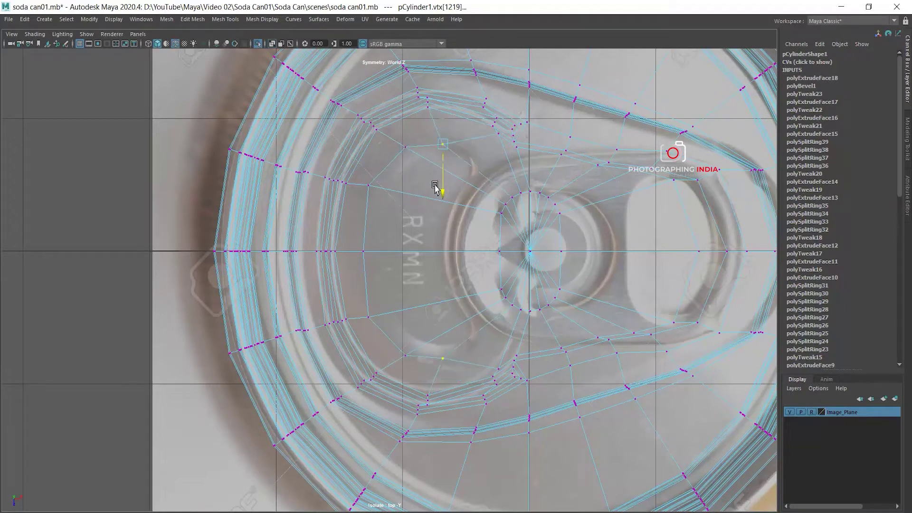
pyautogui.moveTo(489, 143); pyautogui.dragTo(501, 143)
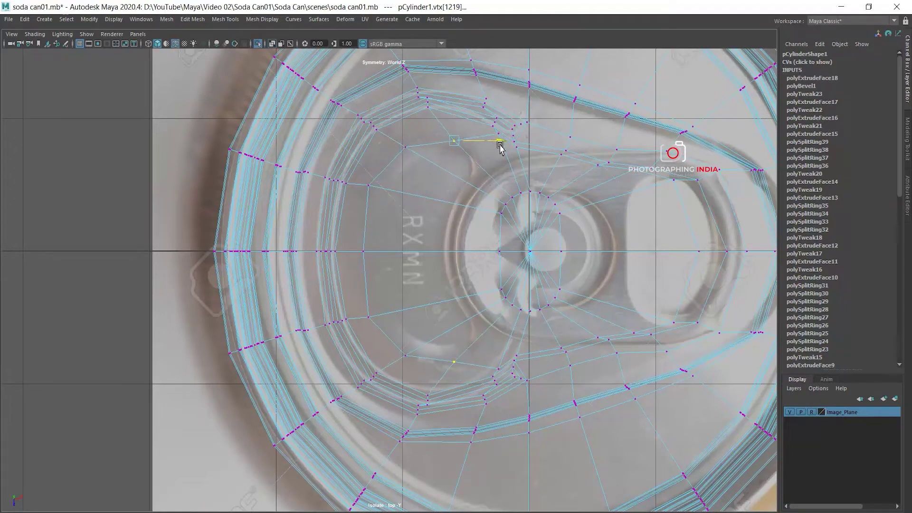
pyautogui.press('Right')
pyautogui.moveTo(495, 179); pyautogui.dragTo(491, 187)
pyautogui.click(534, 148)
pyautogui.press('Left')
pyautogui.moveTo(496, 141); pyautogui.dragTo(502, 141)
pyautogui.moveTo(502, 141); pyautogui.dragTo(504, 140)
# Pull the remaining loop vertices toward the centre line to close the tab outline.
pyautogui.click(527, 173)
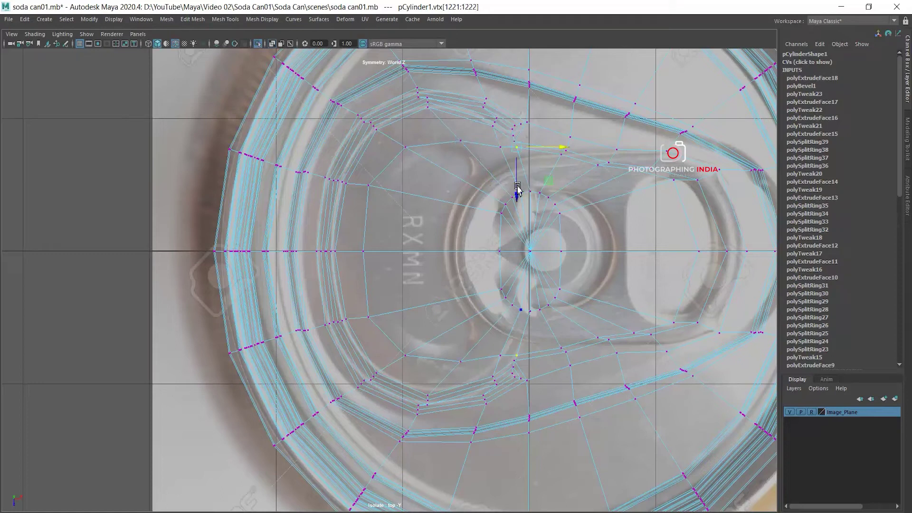
pyautogui.moveTo(551, 156); pyautogui.dragTo(568, 159)
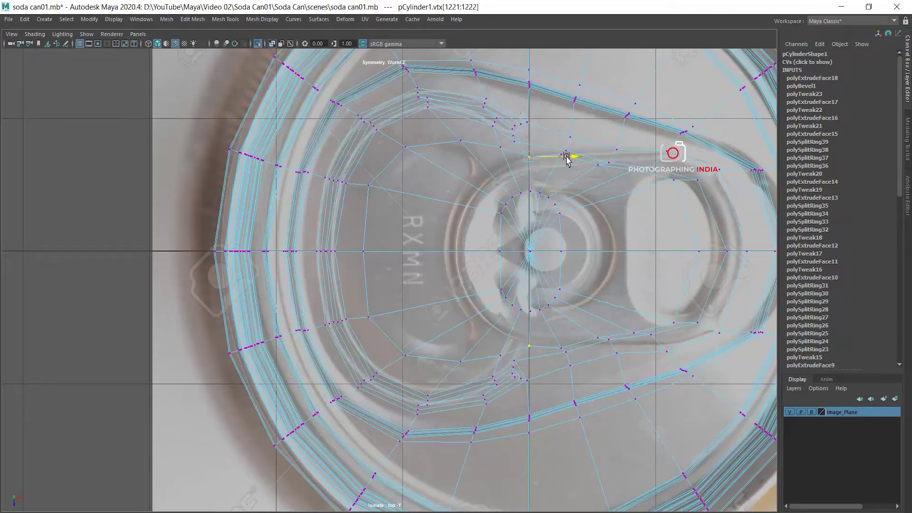
pyautogui.click(562, 199)
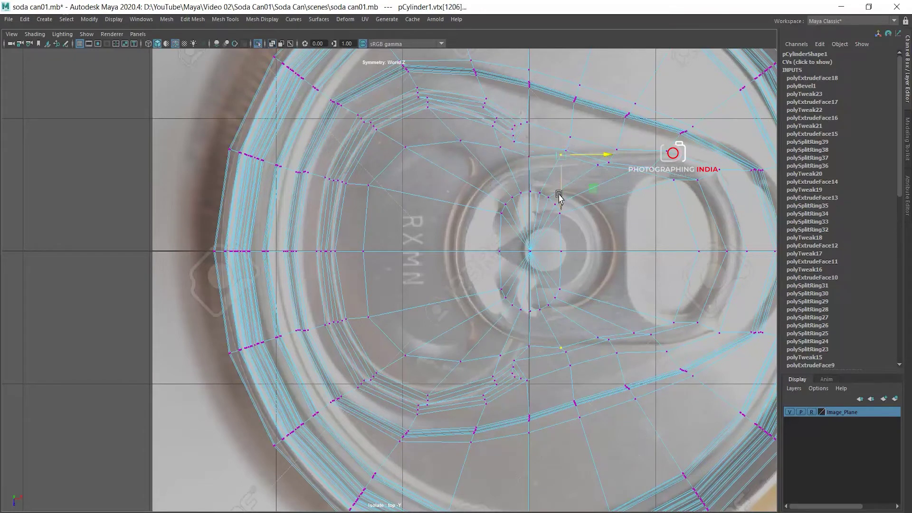
pyautogui.moveTo(563, 203); pyautogui.dragTo(563, 214)
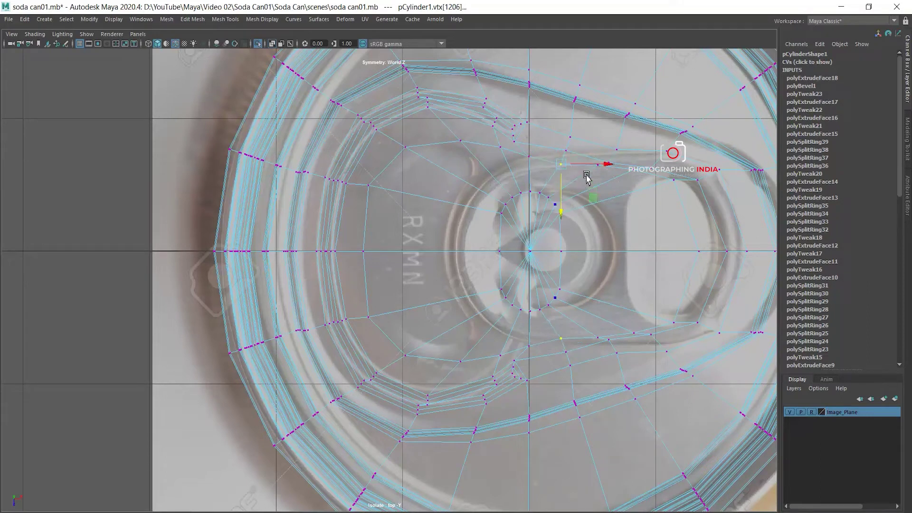
pyautogui.click(597, 165)
pyautogui.moveTo(600, 210); pyautogui.dragTo(600, 230)
pyautogui.click(633, 176)
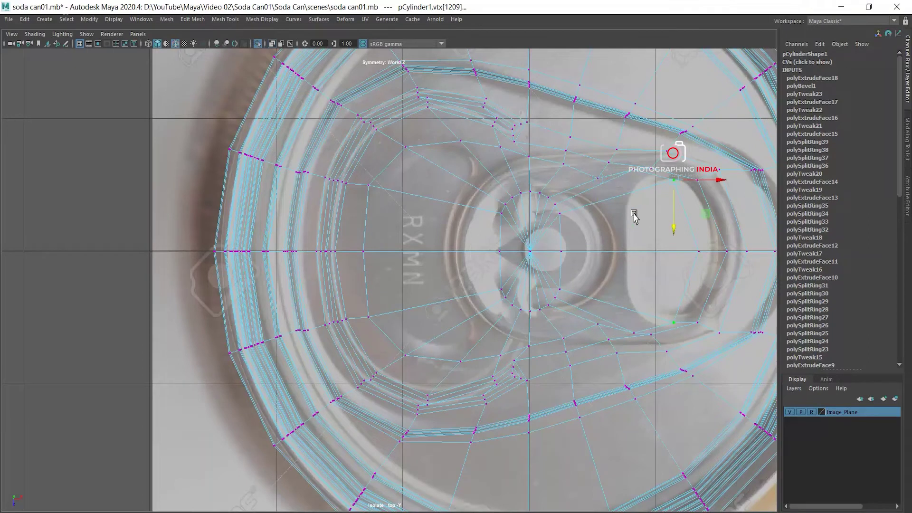
pyautogui.moveTo(631, 227); pyautogui.dragTo(634, 234)
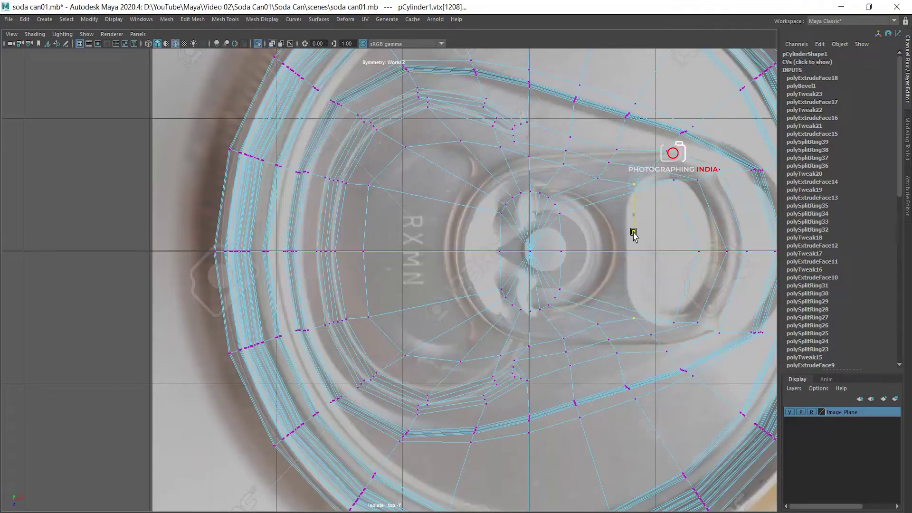
pyautogui.click(673, 180)
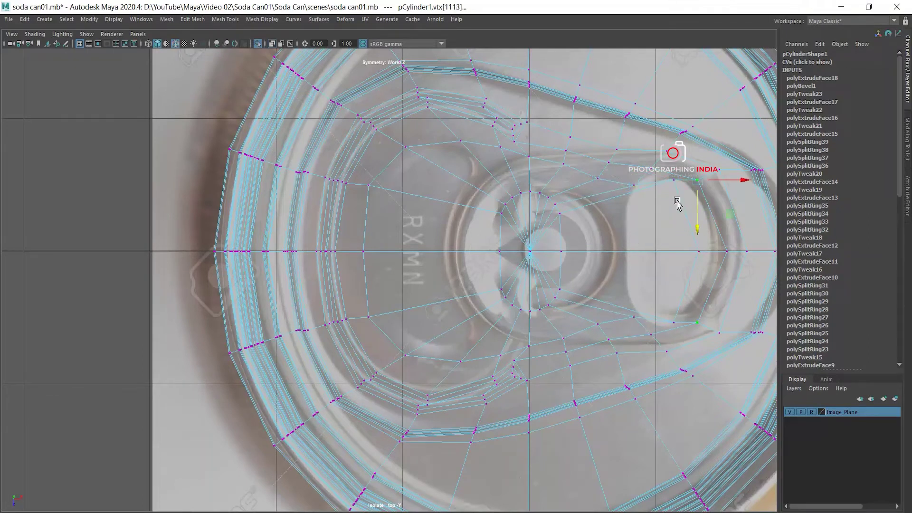
pyautogui.moveTo(672, 224); pyautogui.dragTo(673, 254)
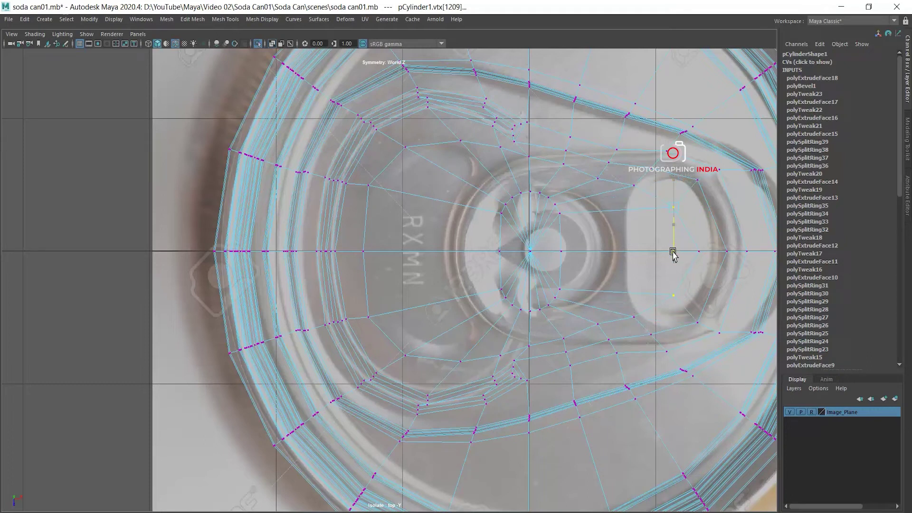
pyautogui.click(729, 252)
pyautogui.moveTo(437, 182); pyautogui.dragTo(434, 196, button='right')
# Extrude the selected tab faces again and scale the extrusion inward.
pyautogui.keyDown('shift'); pyautogui.rightClick(470, 162); pyautogui.keyUp('shift')
pyautogui.keyDown('shift'); pyautogui.moveTo(471, 171); pyautogui.dragTo(471, 180, button='right'); pyautogui.keyUp('shift')
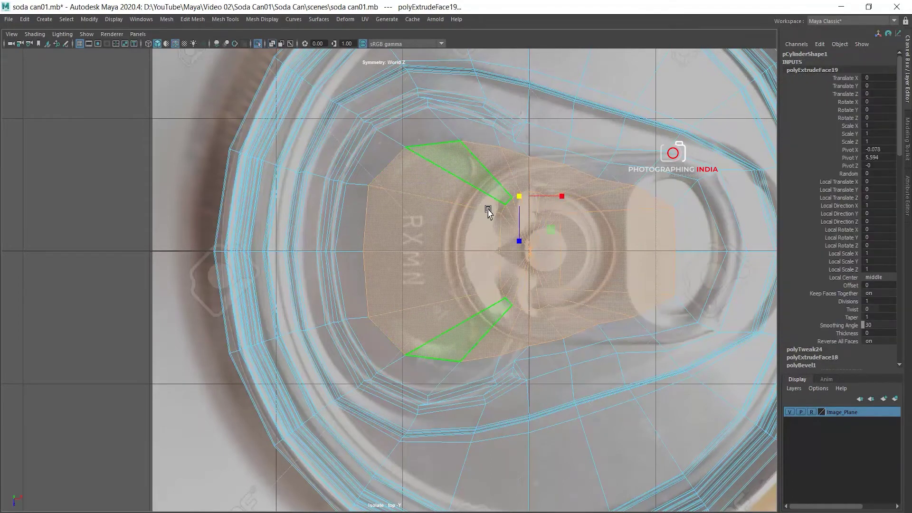
pyautogui.moveTo(518, 197); pyautogui.dragTo(475, 216)
pyautogui.moveTo(466, 199); pyautogui.dragTo(429, 190, button='right')
# Move the lid vertices beside and above the rivet onto the rivet ring outline.
pyautogui.press('F9')
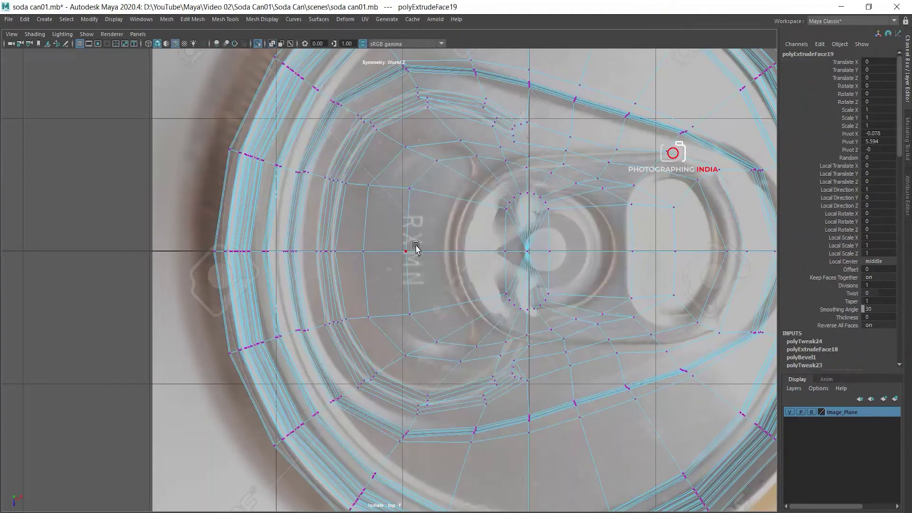
pyautogui.click(406, 251)
pyautogui.click(449, 251)
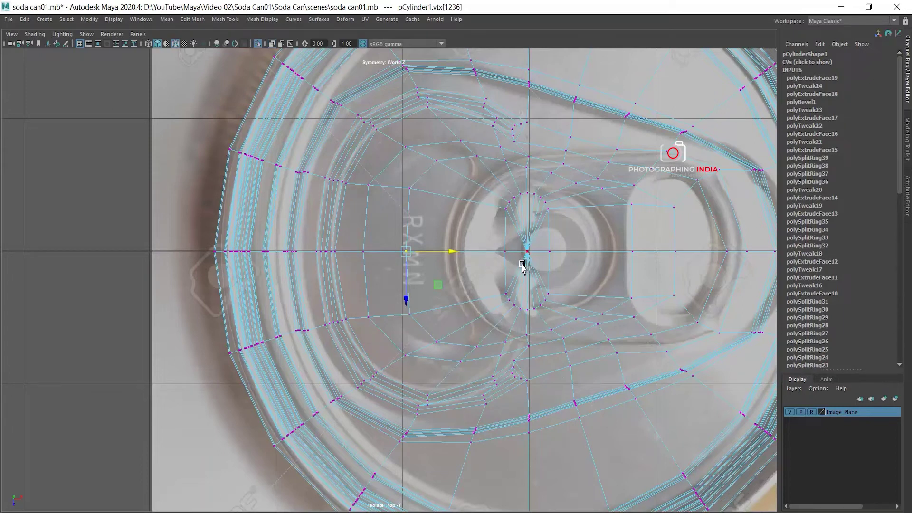
pyautogui.moveTo(463, 253); pyautogui.dragTo(485, 254)
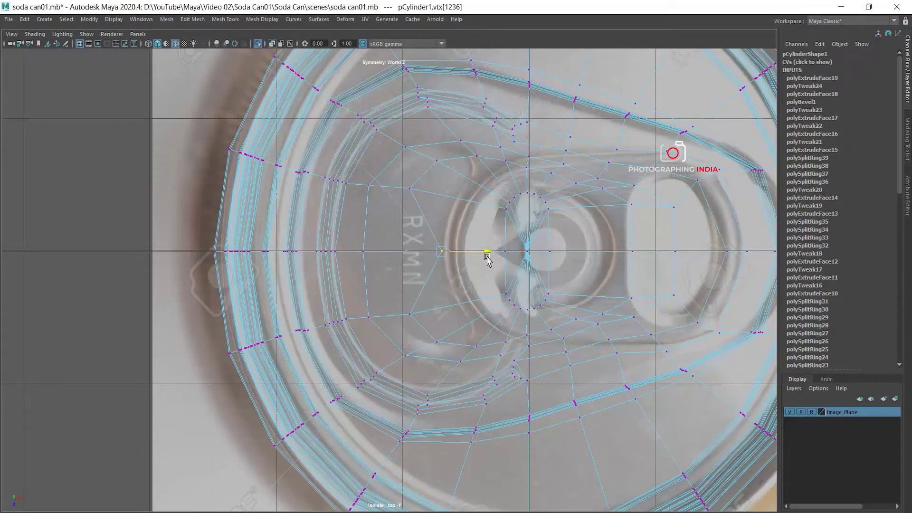
pyautogui.click(409, 188)
pyautogui.moveTo(452, 196); pyautogui.dragTo(493, 205)
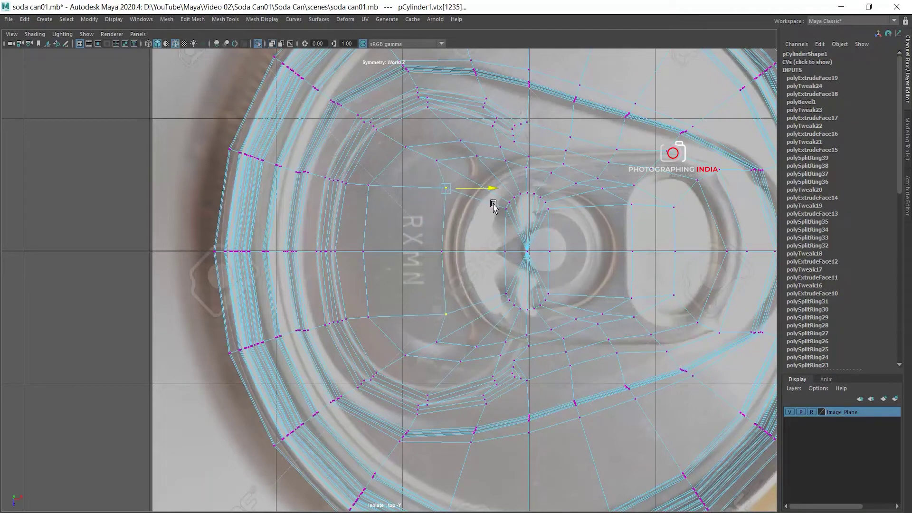
pyautogui.click(439, 161)
pyautogui.moveTo(482, 162); pyautogui.dragTo(513, 176)
pyautogui.moveTo(467, 217); pyautogui.dragTo(467, 229)
pyautogui.moveTo(506, 175); pyautogui.dragTo(513, 175)
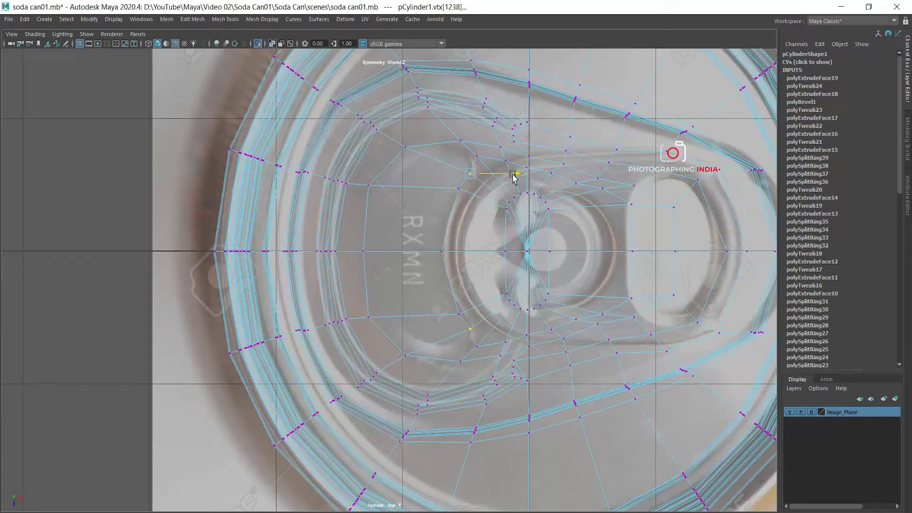
pyautogui.moveTo(475, 173); pyautogui.dragTo(516, 168)
# Adjust the vertices left of the rivet toward the centre line.
pyautogui.click(458, 189)
pyautogui.moveTo(457, 233); pyautogui.dragTo(458, 250)
pyautogui.moveTo(504, 211); pyautogui.dragTo(495, 207)
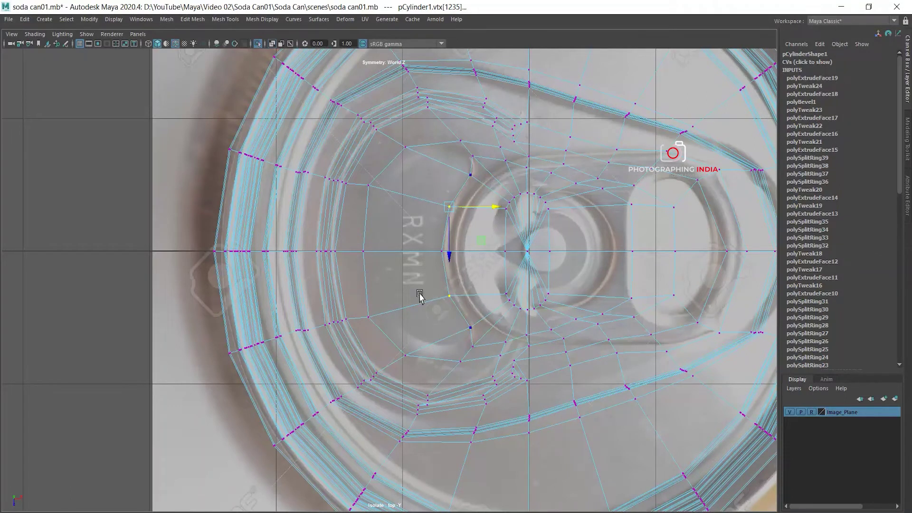
pyautogui.click(396, 254)
pyautogui.moveTo(411, 252); pyautogui.dragTo(369, 236)
pyautogui.click(368, 186)
pyautogui.click(471, 159)
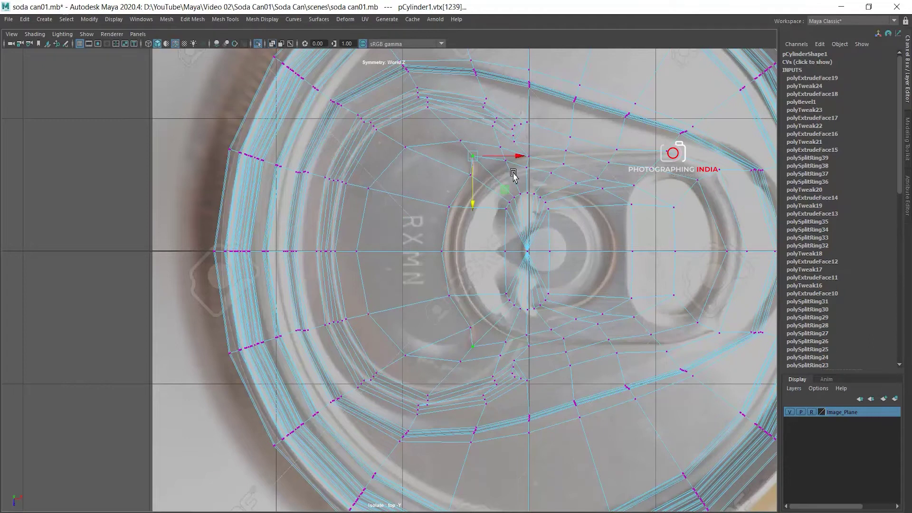
# Fit the vertices to the tab opening outline, then return the can to object mode.
pyautogui.click(590, 190)
pyautogui.moveTo(602, 188); pyautogui.dragTo(582, 184)
pyautogui.click(624, 184)
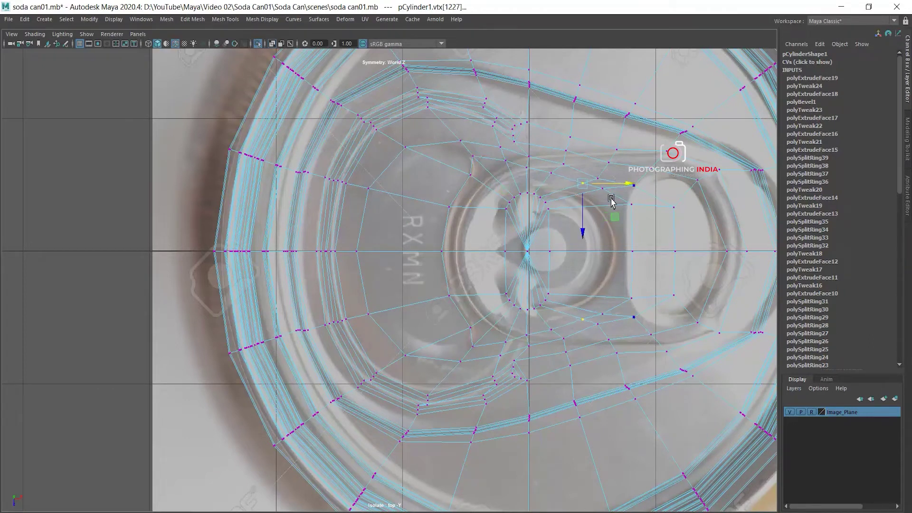
pyautogui.moveTo(646, 190); pyautogui.dragTo(653, 192)
pyautogui.moveTo(609, 230); pyautogui.dragTo(608, 234)
pyautogui.click(635, 213)
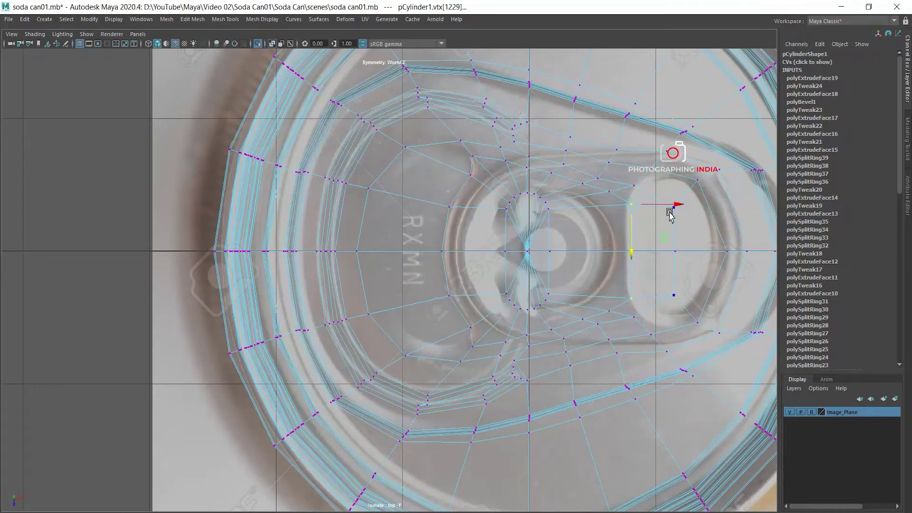
pyautogui.click(646, 257)
pyautogui.click(672, 252)
pyautogui.rightClick(586, 219)
pyautogui.click(629, 204)
pyautogui.press('space')
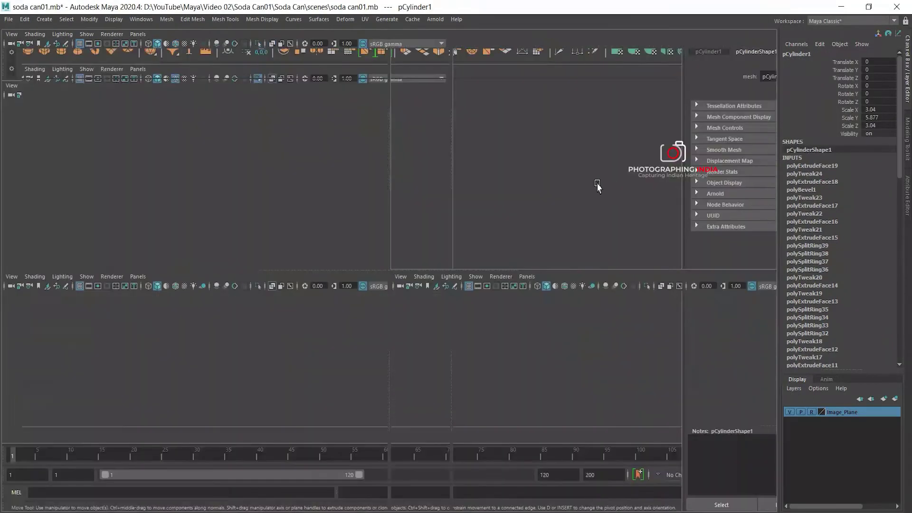
# Select the crescent of lid faces beside the rivet in face mode.
pyautogui.press('space')
pyautogui.rightClick(409, 159)
pyautogui.click(378, 199)
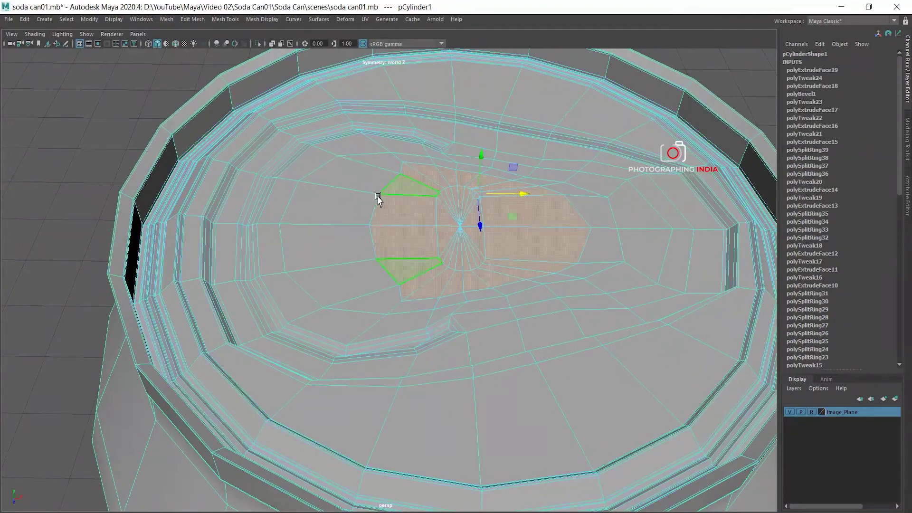
pyautogui.click(394, 166)
pyautogui.click(325, 199)
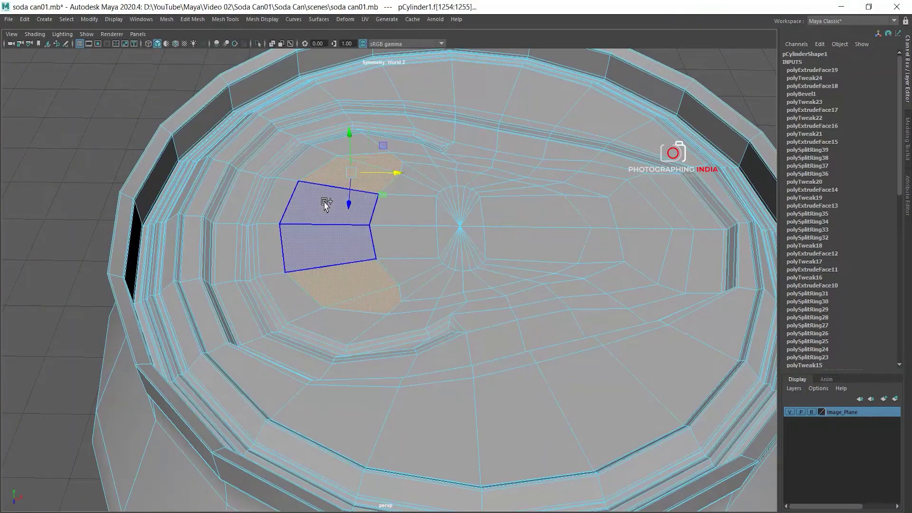
pyautogui.click(404, 228)
pyautogui.click(413, 172)
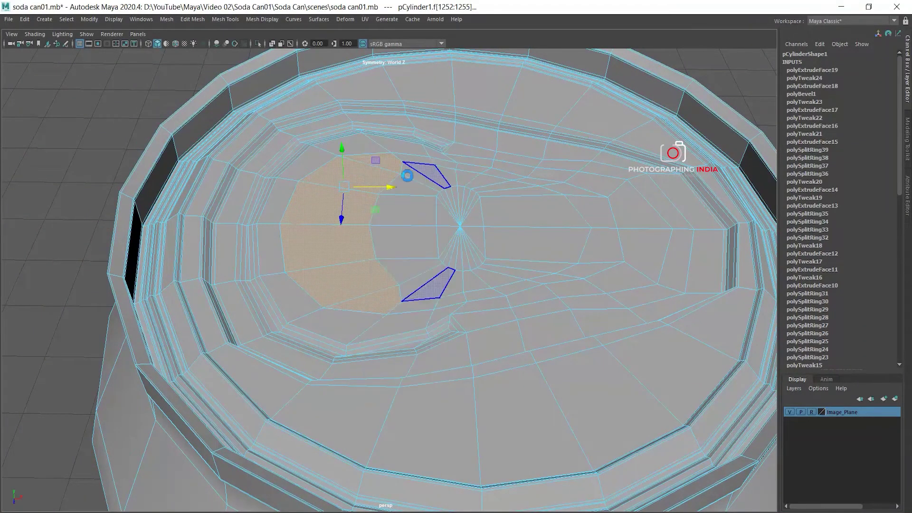
# Extrude the crescent faces and push them down into the lid as a groove.
pyautogui.hotkey('ctrl', 'e')
pyautogui.click(405, 176)
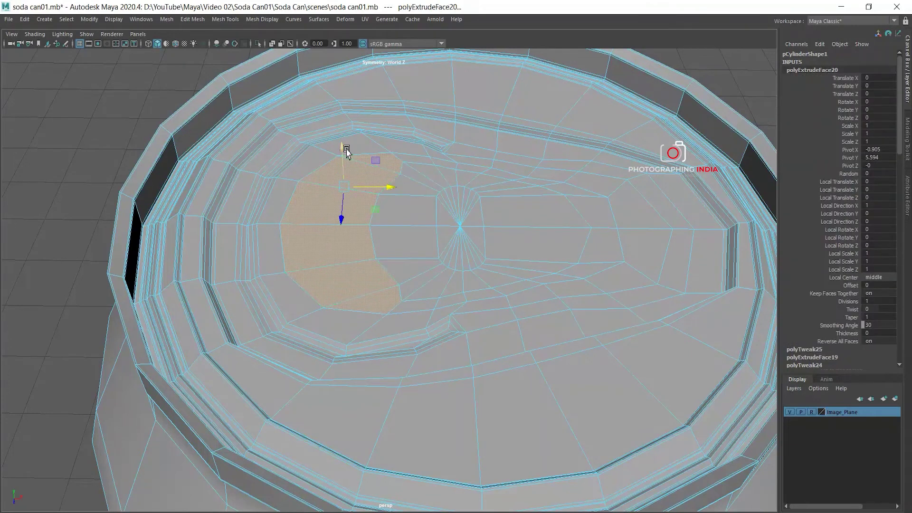
pyautogui.moveTo(343, 151); pyautogui.dragTo(404, 207)
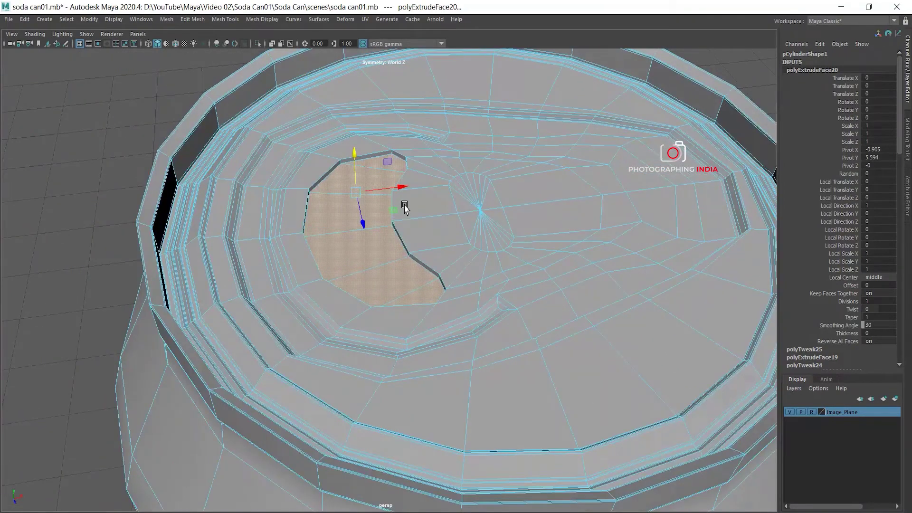
pyautogui.moveTo(399, 186); pyautogui.dragTo(397, 185)
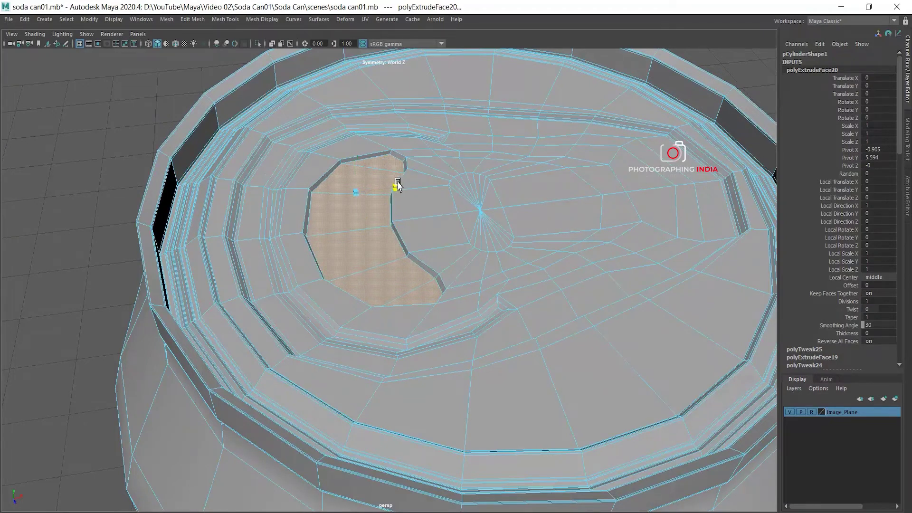
pyautogui.moveTo(398, 185); pyautogui.dragTo(397, 179)
pyautogui.moveTo(357, 156); pyautogui.dragTo(360, 157)
pyautogui.moveTo(424, 182); pyautogui.dragTo(475, 167, button='right')
pyautogui.moveTo(478, 188)
pyautogui.keyDown('alt'); pyautogui.mouseDown()
pyautogui.moveTo(463, 209)
pyautogui.moveTo(429, 187)
pyautogui.moveTo(403, 200)
pyautogui.mouseUp(); pyautogui.keyUp('alt')
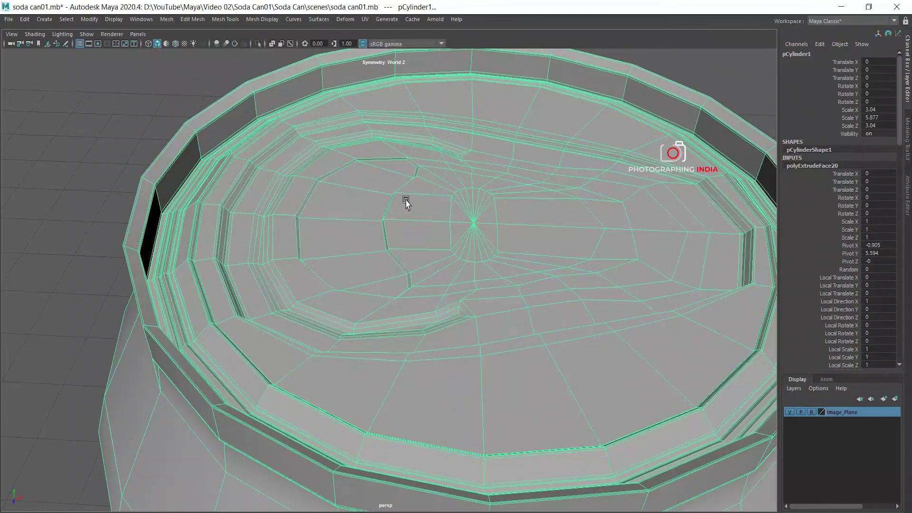
# Preview the can in smooth mode, orbit the lid, then return to the low-poly cage.
pyautogui.press('3')
pyautogui.scroll(-5, 496, 204)
pyautogui.moveTo(496, 204)
pyautogui.keyDown('alt'); pyautogui.mouseDown()
pyautogui.moveTo(464, 207)
pyautogui.moveTo(197, 116)
pyautogui.mouseUp(); pyautogui.keyUp('alt')
pyautogui.click(198, 115)
pyautogui.moveTo(438, 209)
pyautogui.keyDown('alt'); pyautogui.mouseDown()
pyautogui.moveTo(375, 201)
pyautogui.moveTo(386, 191)
pyautogui.mouseUp(); pyautogui.keyUp('alt')
pyautogui.click(370, 197)
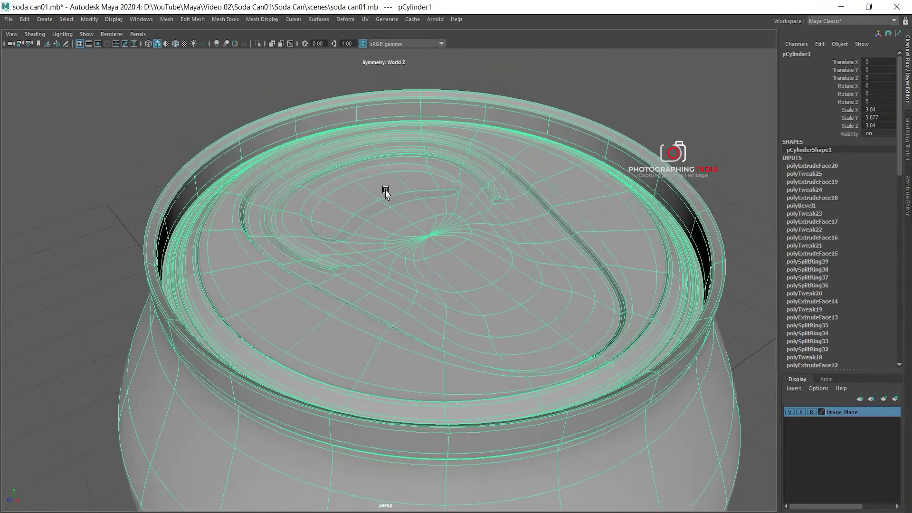
pyautogui.scroll(3, 386, 191)
pyautogui.press('1')
# Select the vertex at the groove's corner and inspect it in top and perspective views.
pyautogui.moveTo(357, 219)
pyautogui.keyDown('alt'); pyautogui.mouseDown()
pyautogui.moveTo(382, 218)
pyautogui.moveTo(361, 180)
pyautogui.moveTo(395, 142)
pyautogui.moveTo(414, 175)
pyautogui.moveTo(408, 222)
pyautogui.mouseUp(); pyautogui.keyUp('alt')
pyautogui.moveTo(399, 183); pyautogui.dragTo(389, 184, button='right')
pyautogui.click(390, 171)
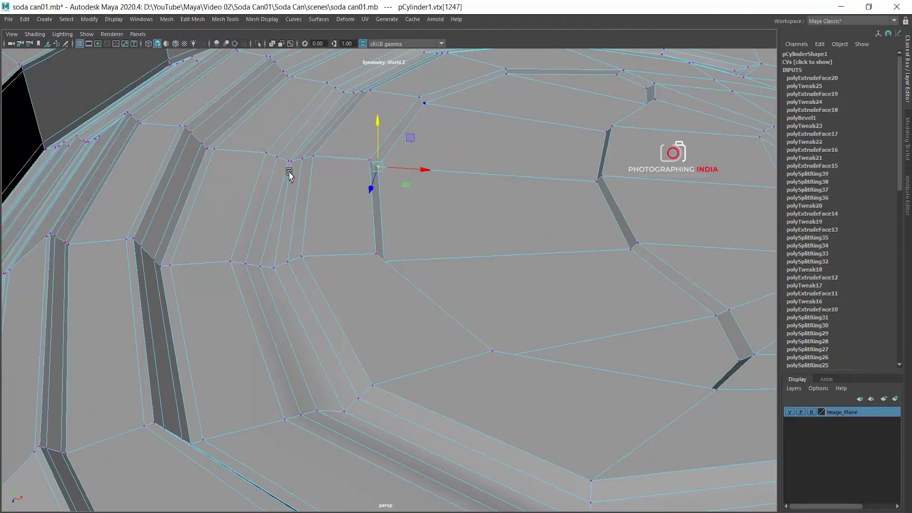
pyautogui.press('space')
pyautogui.press('space')
pyautogui.scroll(2, 376, 218)
pyautogui.scroll(1, 394, 244)
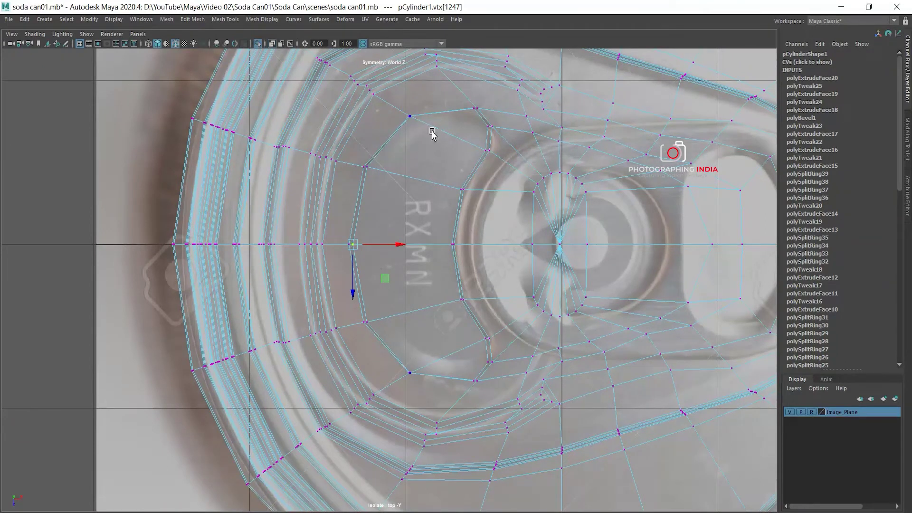
pyautogui.press('space')
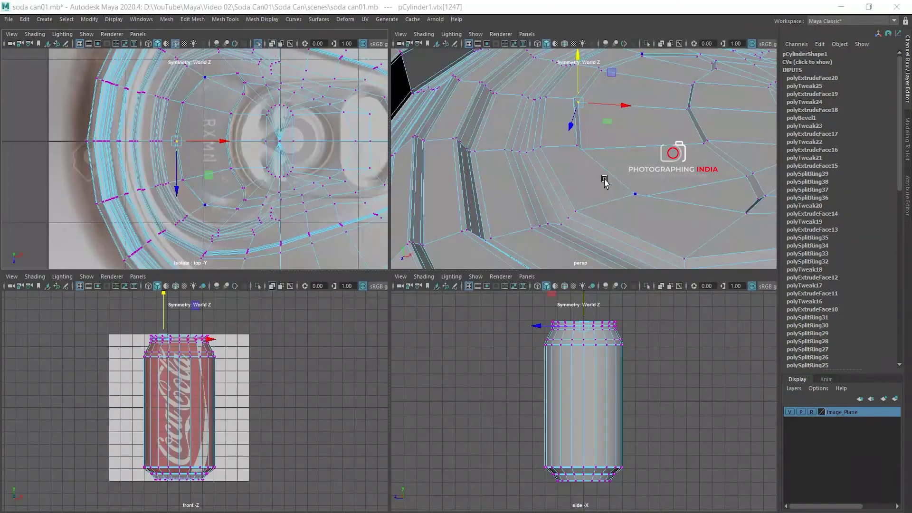
pyautogui.press('space')
pyautogui.keyDown('alt'); pyautogui.moveTo(455, 199); pyautogui.dragTo(446, 198); pyautogui.keyUp('alt')
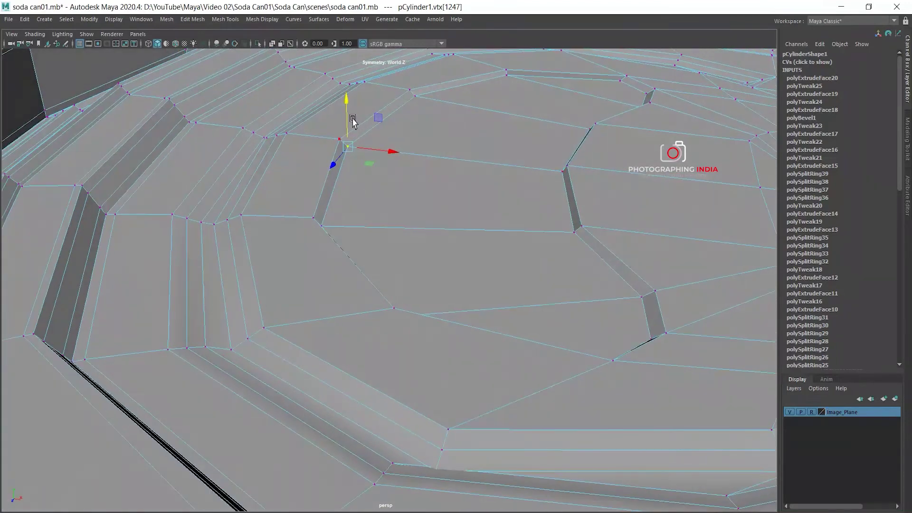
pyautogui.keyDown('alt'); pyautogui.moveTo(382, 192); pyautogui.dragTo(418, 237); pyautogui.keyUp('alt')
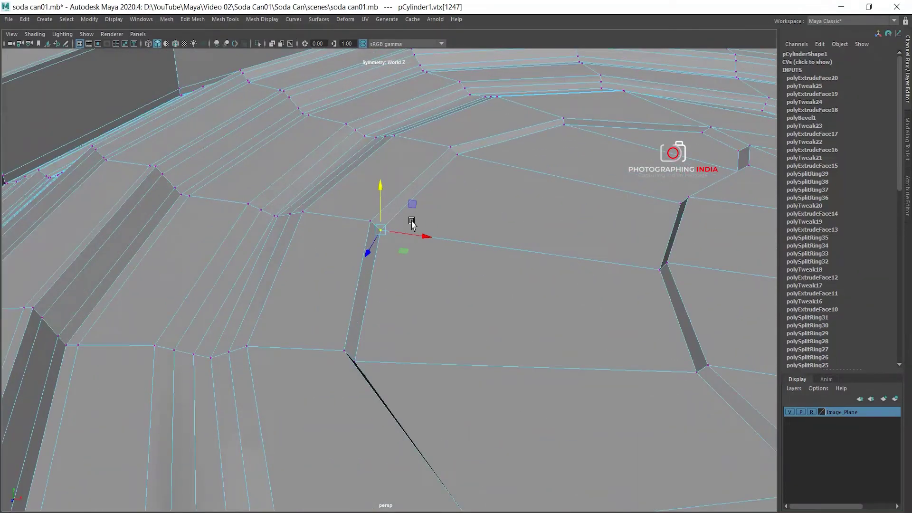
pyautogui.keyDown('alt'); pyautogui.moveTo(382, 154); pyautogui.dragTo(379, 177); pyautogui.keyUp('alt')
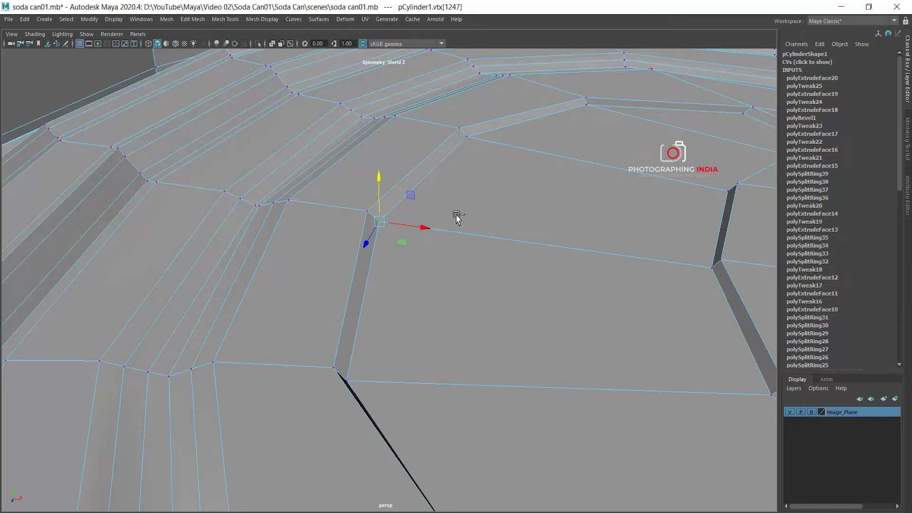
# Restore the full interface and snap the groove-corner vertex onto its neighbour.
pyautogui.hotkey('ctrl', 'space')
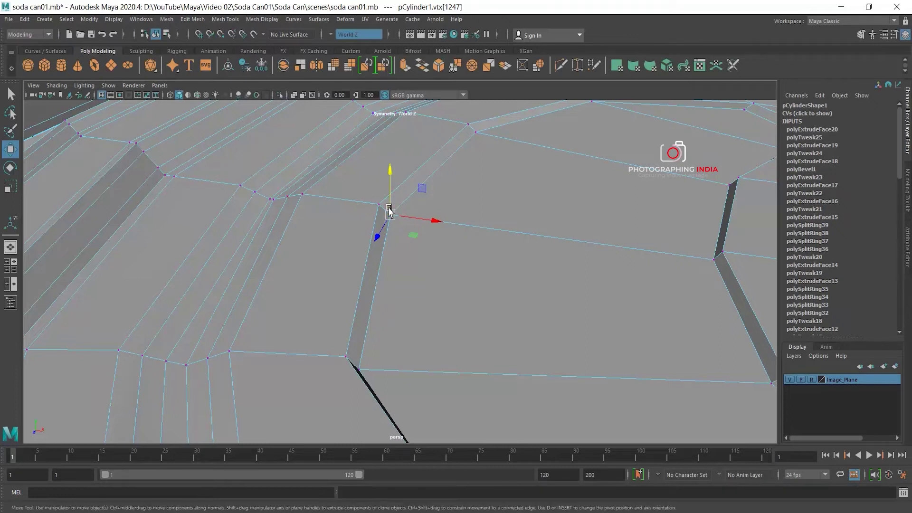
pyautogui.moveTo(390, 171)
pyautogui.mouseDown()
pyautogui.moveTo(369, 214)
pyautogui.moveTo(377, 210)
pyautogui.mouseUp()
pyautogui.click(471, 132)
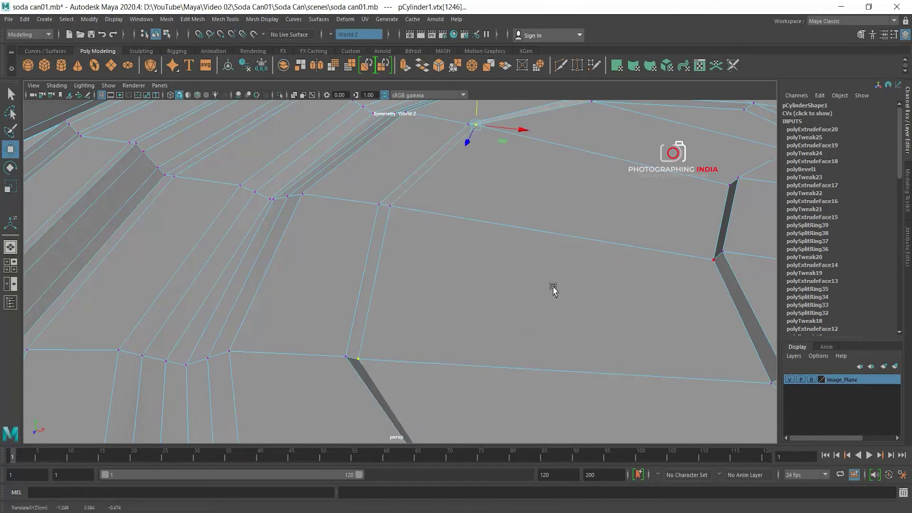
pyautogui.keyDown('alt'); pyautogui.moveTo(554, 290); pyautogui.dragTo(489, 240); pyautogui.keyUp('alt')
pyautogui.moveTo(489, 241); pyautogui.dragTo(533, 221, button='right')
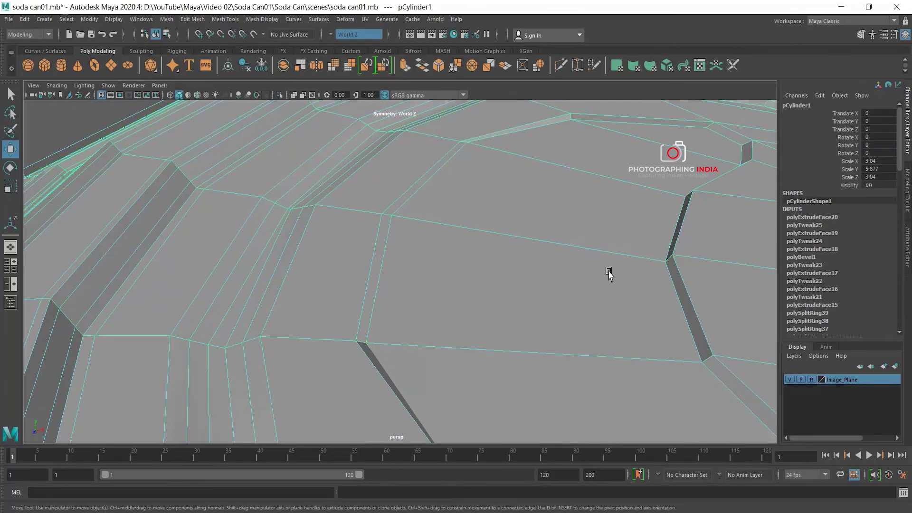
pyautogui.keyDown('alt'); pyautogui.moveTo(608, 270); pyautogui.dragTo(592, 261); pyautogui.keyUp('alt')
pyautogui.moveTo(512, 260)
pyautogui.keyDown('alt'); pyautogui.mouseDown()
pyautogui.moveTo(549, 260)
pyautogui.moveTo(590, 223)
pyautogui.moveTo(594, 290)
pyautogui.moveTo(541, 255)
pyautogui.mouseUp(); pyautogui.keyUp('alt')
# Select the crescent groove's edges and edge loop in edge mode.
pyautogui.moveTo(448, 241)
pyautogui.mouseDown(button='right')
pyautogui.moveTo(408, 227)
pyautogui.moveTo(401, 196)
pyautogui.mouseUp(button='right')
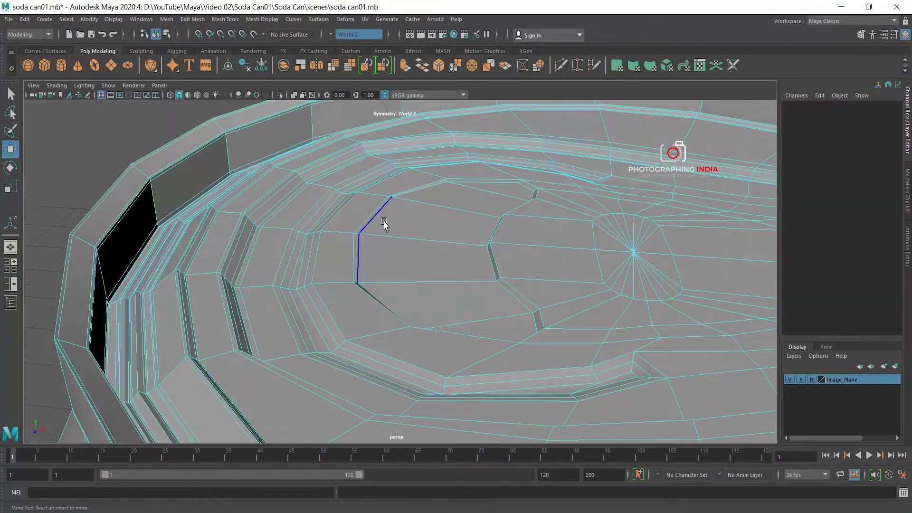
pyautogui.click(384, 234)
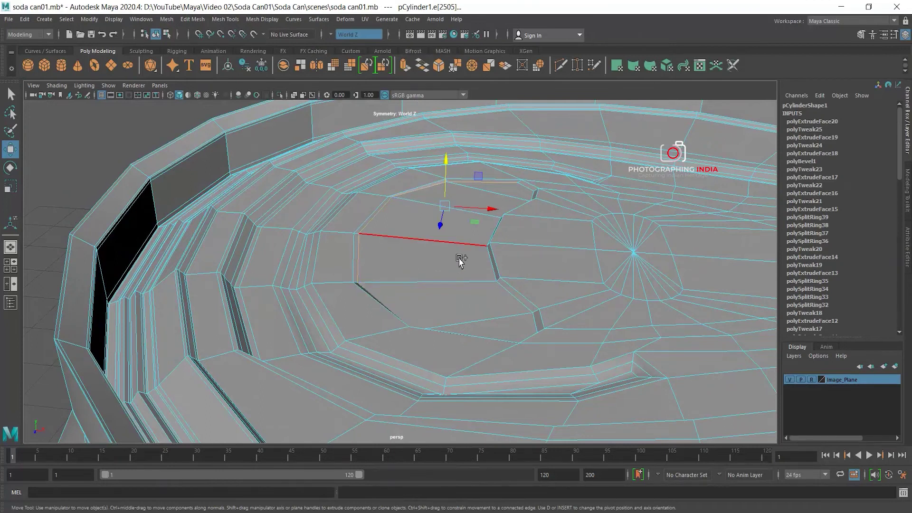
pyautogui.click(484, 261)
pyautogui.click(441, 242)
pyautogui.keyDown('alt'); pyautogui.moveTo(441, 242); pyautogui.dragTo(506, 187); pyautogui.keyUp('alt')
pyautogui.keyDown('shift'); pyautogui.click(532, 190); pyautogui.keyUp('shift')
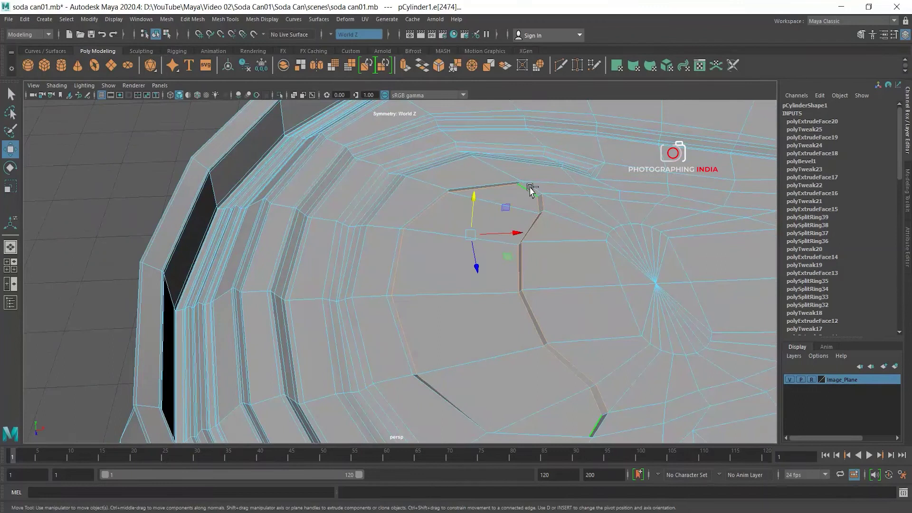
pyautogui.keyDown('alt'); pyautogui.moveTo(586, 249); pyautogui.dragTo(566, 189, button='middle'); pyautogui.keyUp('alt')
pyautogui.click(372, 286)
pyautogui.moveTo(527, 319)
pyautogui.keyDown('alt'); pyautogui.mouseDown()
pyautogui.moveTo(535, 301)
pyautogui.moveTo(456, 204)
pyautogui.mouseUp(); pyautogui.keyUp('alt')
# Bevel the groove edges at fraction 0.62, then view the whole can with smooth preview.
pyautogui.click(230, 23)
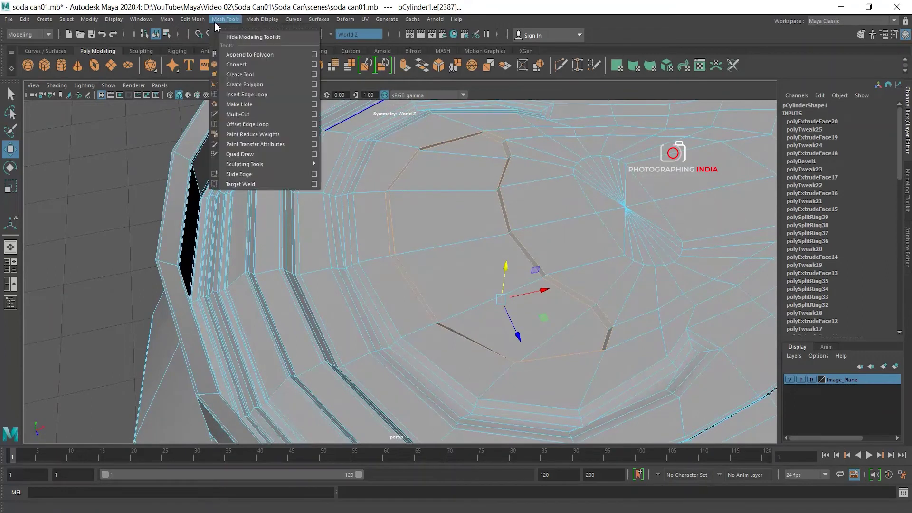
pyautogui.click(203, 51)
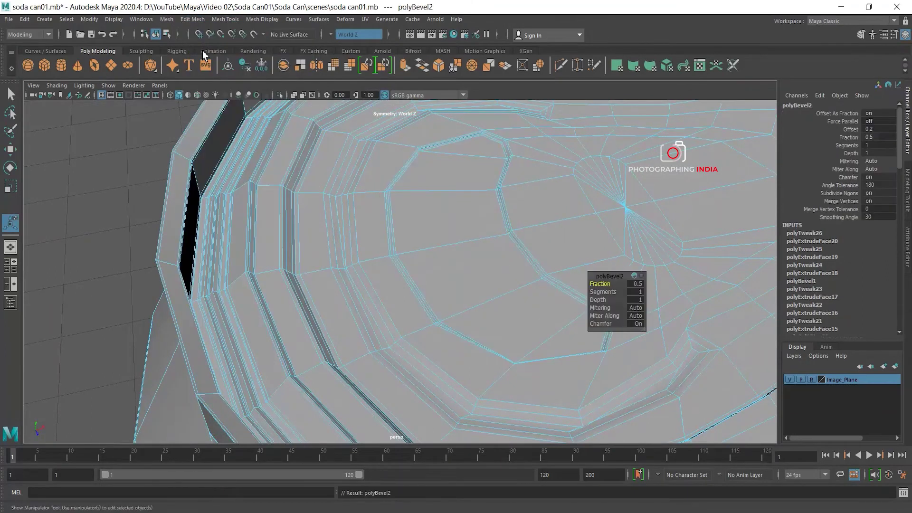
pyautogui.scroll(5, 493, 284)
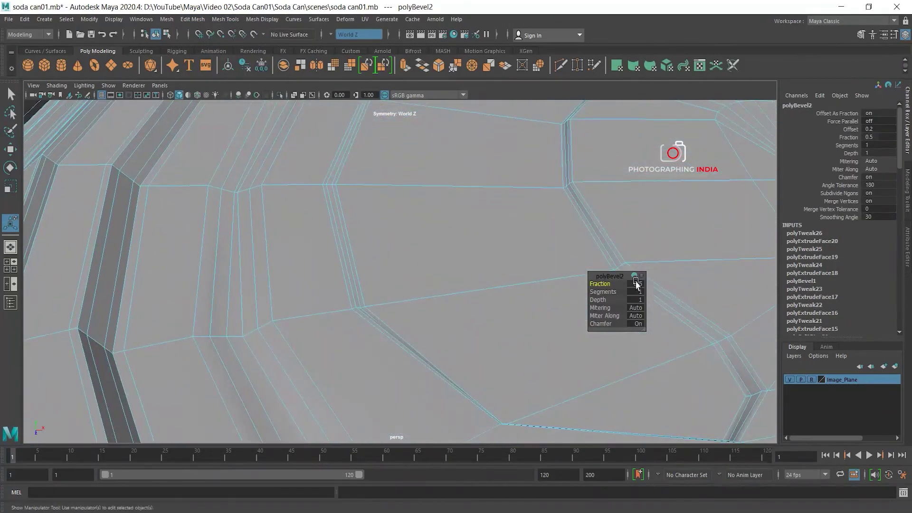
pyautogui.moveTo(605, 284); pyautogui.dragTo(611, 288)
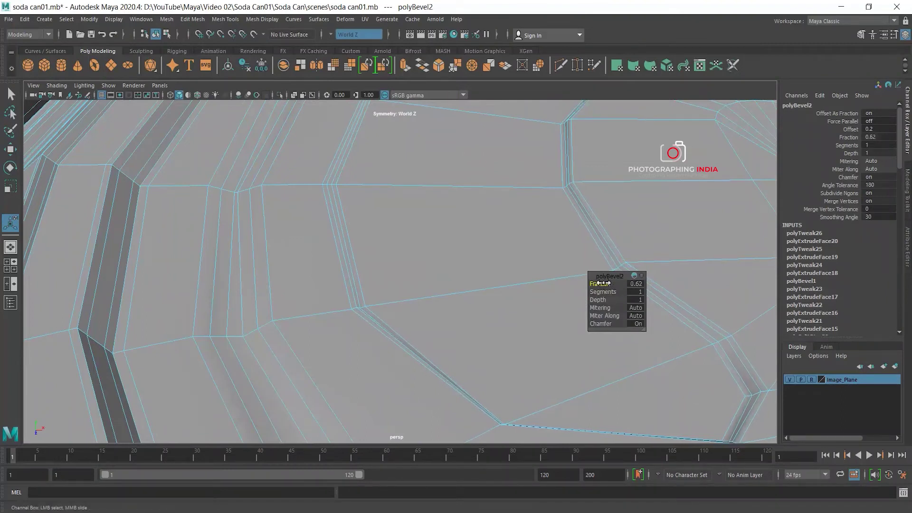
pyautogui.moveTo(494, 188); pyautogui.dragTo(541, 172, button='right')
pyautogui.press('3')
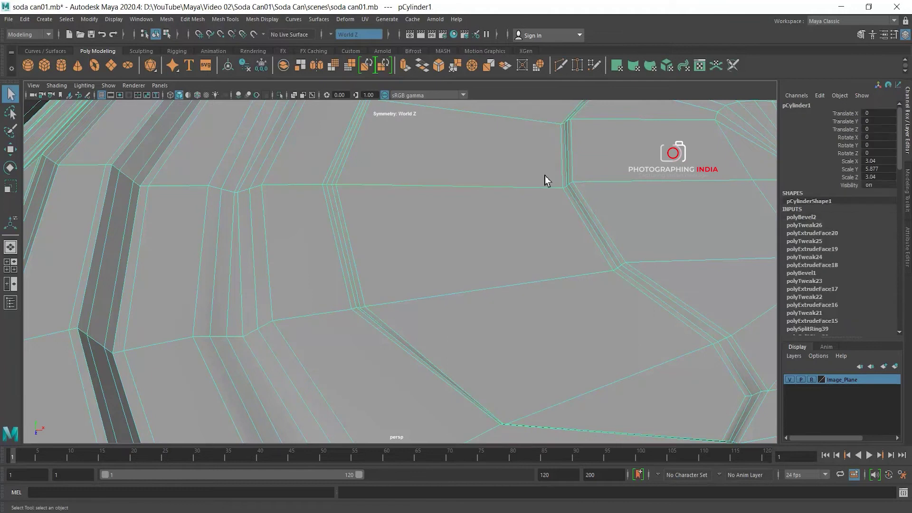
pyautogui.keyDown('alt'); pyautogui.moveTo(588, 284); pyautogui.dragTo(256, 219); pyautogui.keyUp('alt')
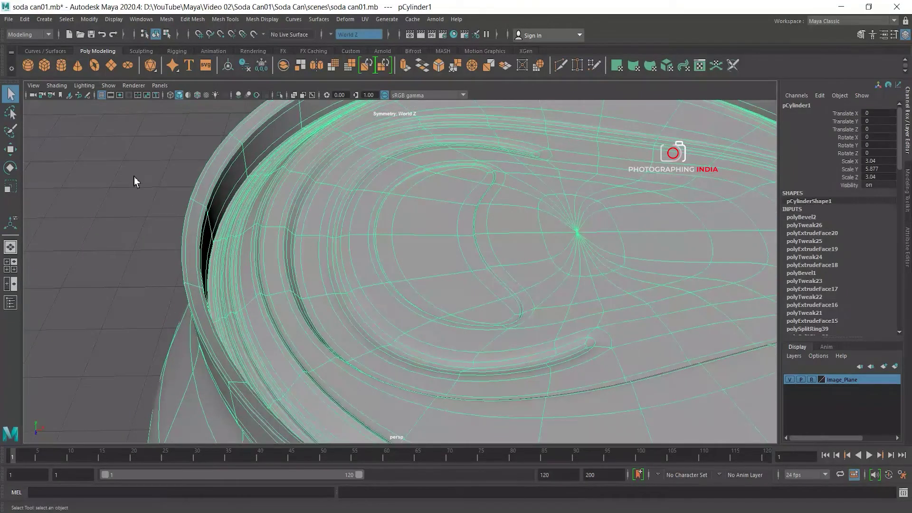
pyautogui.click(136, 182)
pyautogui.moveTo(489, 252)
pyautogui.keyDown('alt'); pyautogui.mouseDown()
pyautogui.moveTo(419, 254)
pyautogui.moveTo(396, 268)
pyautogui.moveTo(576, 249)
pyautogui.moveTo(472, 248)
pyautogui.moveTo(369, 231)
pyautogui.moveTo(406, 167)
pyautogui.mouseUp(); pyautogui.keyUp('alt')
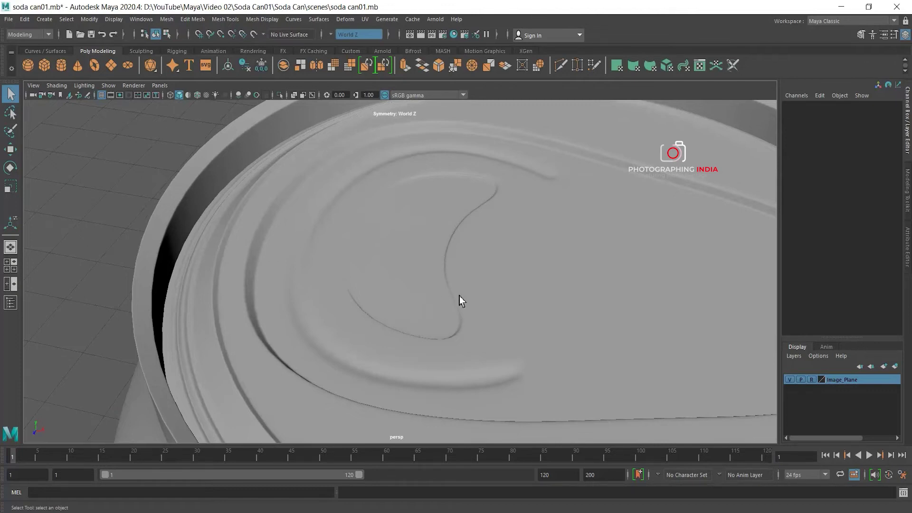
pyautogui.press('space')
pyautogui.press('space')
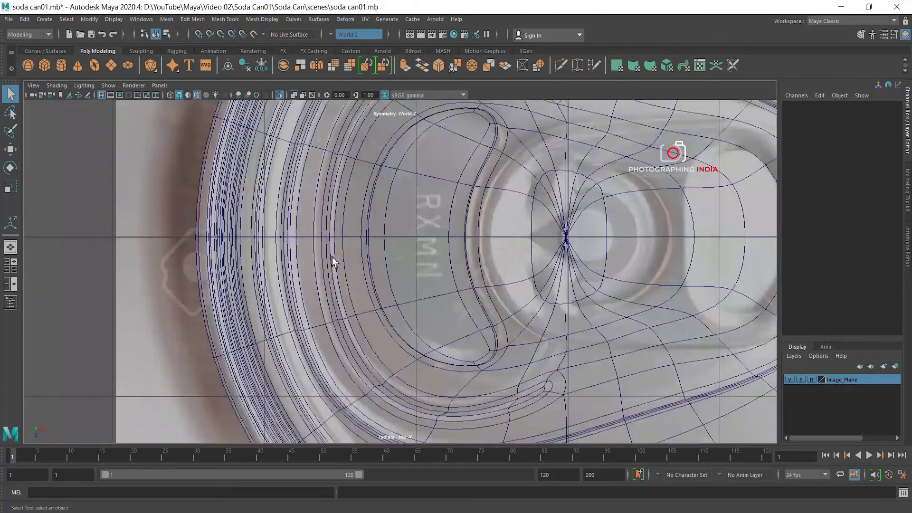
pyautogui.scroll(-5, 332, 257)
pyautogui.press('space')
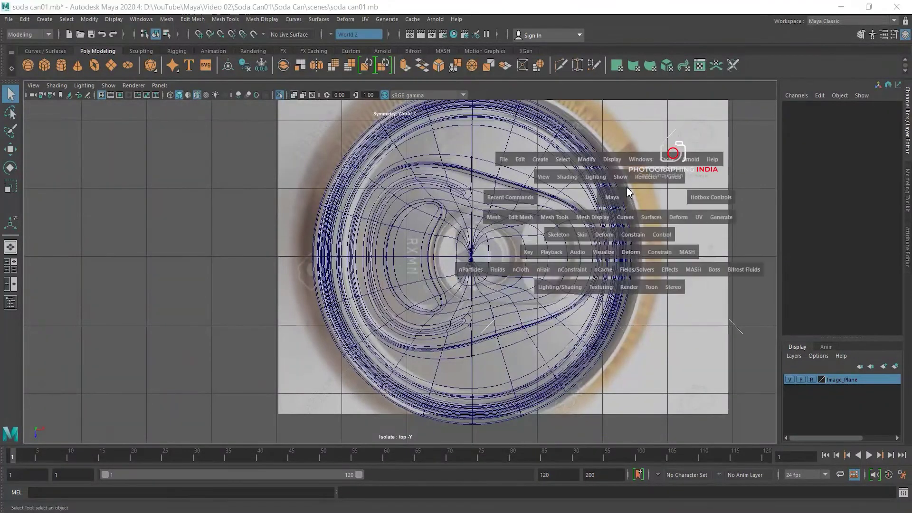
pyautogui.press('space')
pyautogui.scroll(-5, 457, 199)
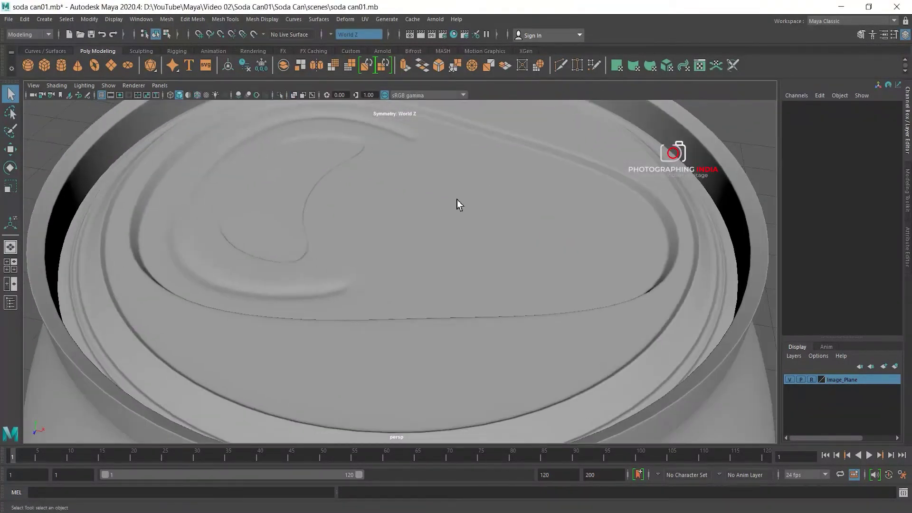
pyautogui.scroll(3, 379, 232)
pyautogui.press('space')
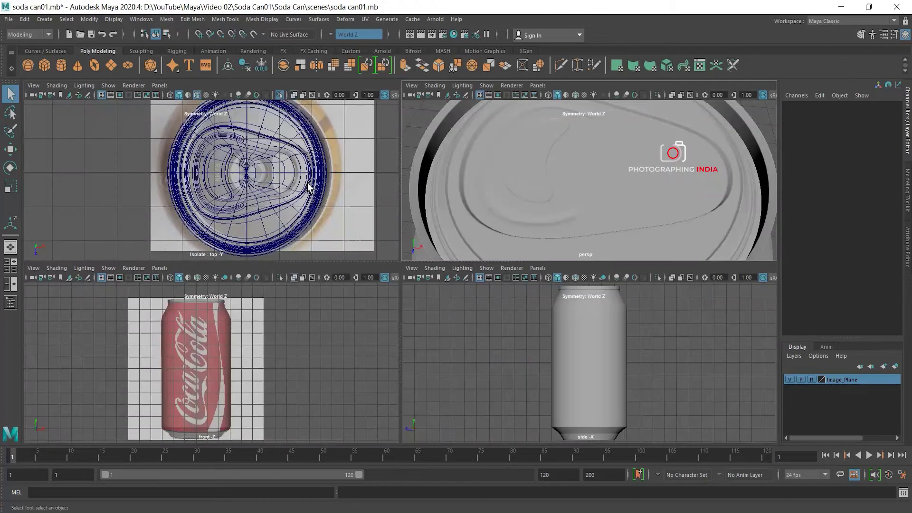
pyautogui.press('space')
pyautogui.scroll(-3, 543, 195)
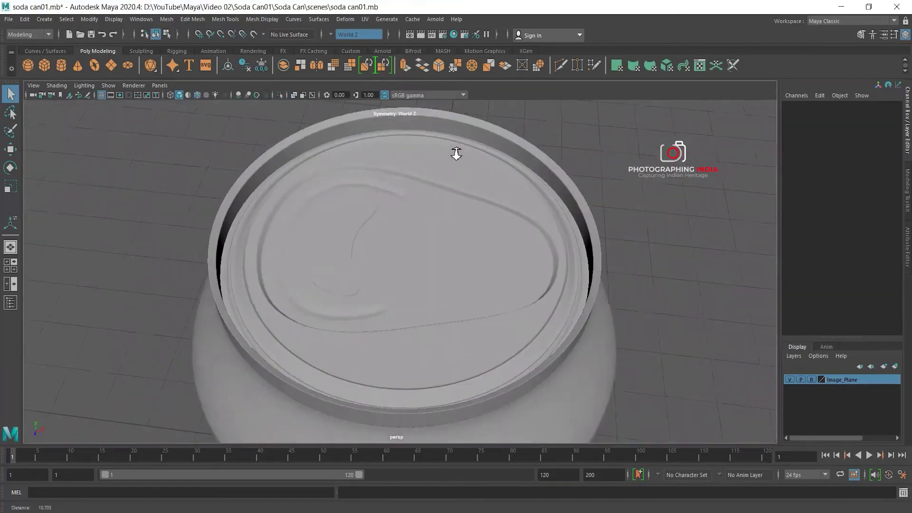
pyautogui.scroll(-3, 468, 198)
pyautogui.click(45, 65)
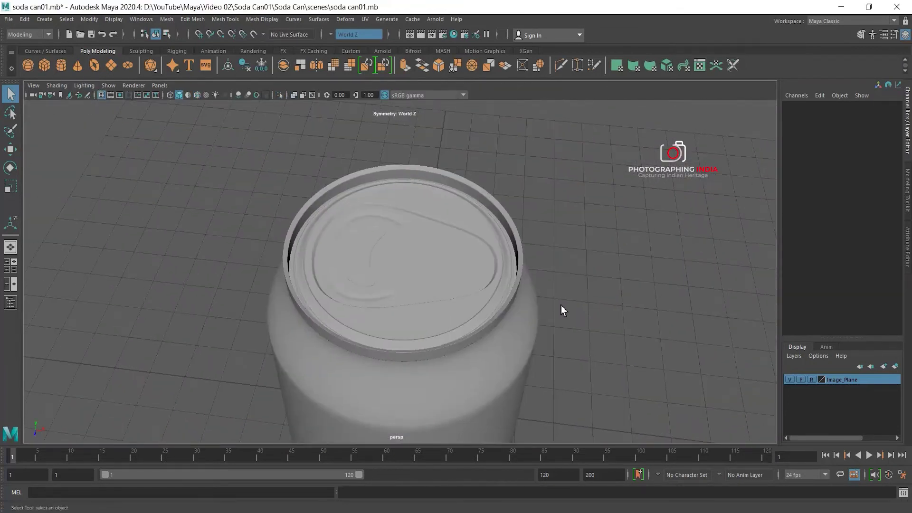
pyautogui.scroll(-2, 537, 221)
pyautogui.press('w')
# Raise the cube to Translate Y 6.401 on the can top and isolate it.
pyautogui.moveTo(405, 341); pyautogui.dragTo(387, 209)
pyautogui.keyDown('alt'); pyautogui.moveTo(469, 258); pyautogui.dragTo(469, 252); pyautogui.keyUp('alt')
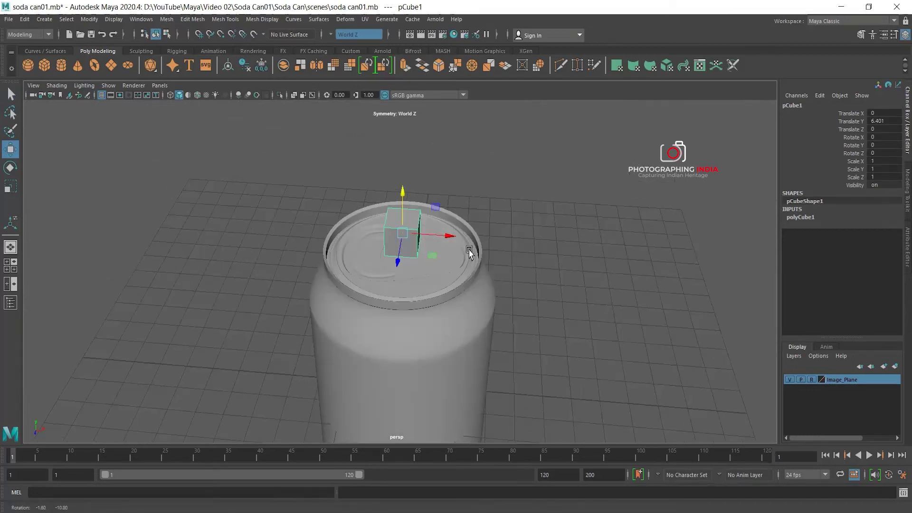
pyautogui.keyDown('alt'); pyautogui.moveTo(527, 261); pyautogui.dragTo(550, 274); pyautogui.keyUp('alt')
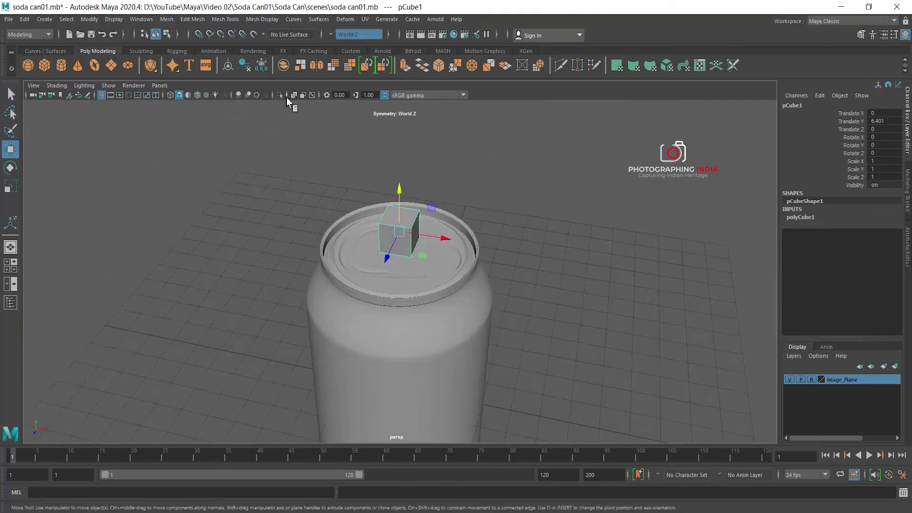
pyautogui.click(280, 95)
pyautogui.keyDown('alt'); pyautogui.moveTo(564, 193); pyautogui.dragTo(496, 197); pyautogui.keyUp('alt')
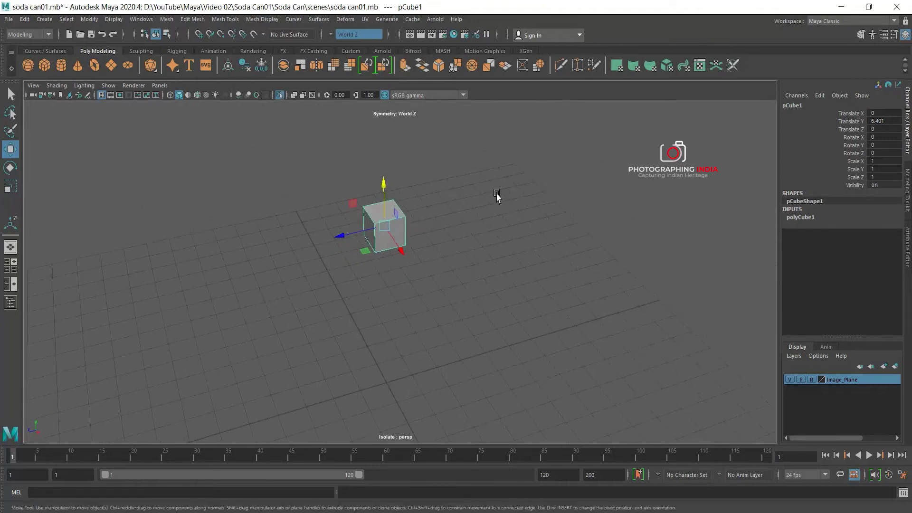
pyautogui.hotkey('ctrl', 'space')
pyautogui.moveTo(426, 181)
pyautogui.keyDown('alt'); pyautogui.mouseDown()
pyautogui.moveTo(469, 274)
pyautogui.moveTo(405, 238)
pyautogui.mouseUp(); pyautogui.keyUp('alt')
pyautogui.press('space')
pyautogui.press('space')
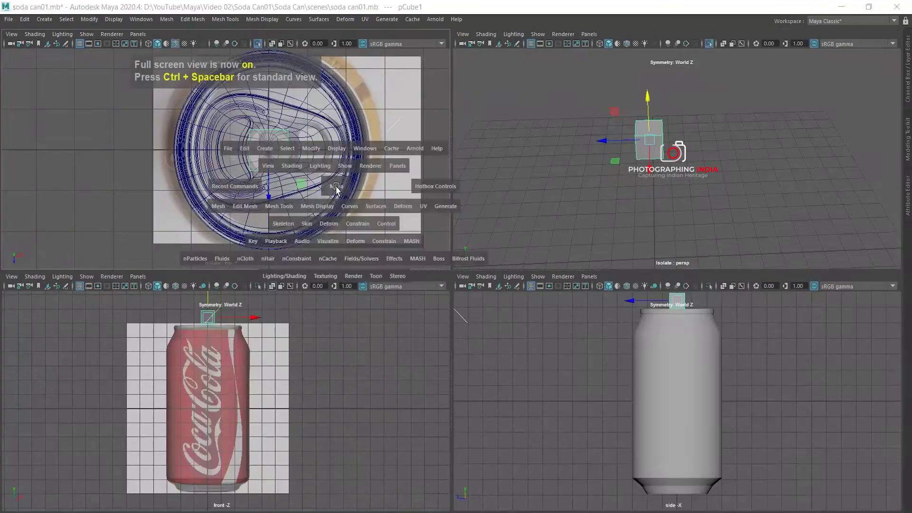
pyautogui.scroll(2, 512, 251)
# Stretch the cube in X and Z over the pull-tab area from the top view.
pyautogui.press('r')
pyautogui.moveTo(594, 261)
pyautogui.mouseDown()
pyautogui.moveTo(644, 264)
pyautogui.moveTo(668, 278)
pyautogui.moveTo(644, 284)
pyautogui.mouseUp()
pyautogui.press('w')
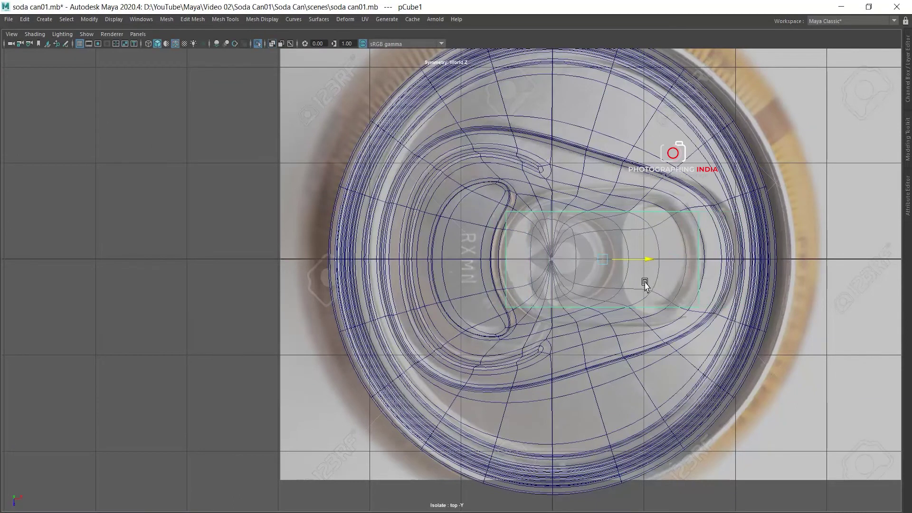
pyautogui.press('r')
pyautogui.moveTo(603, 304); pyautogui.dragTo(605, 316)
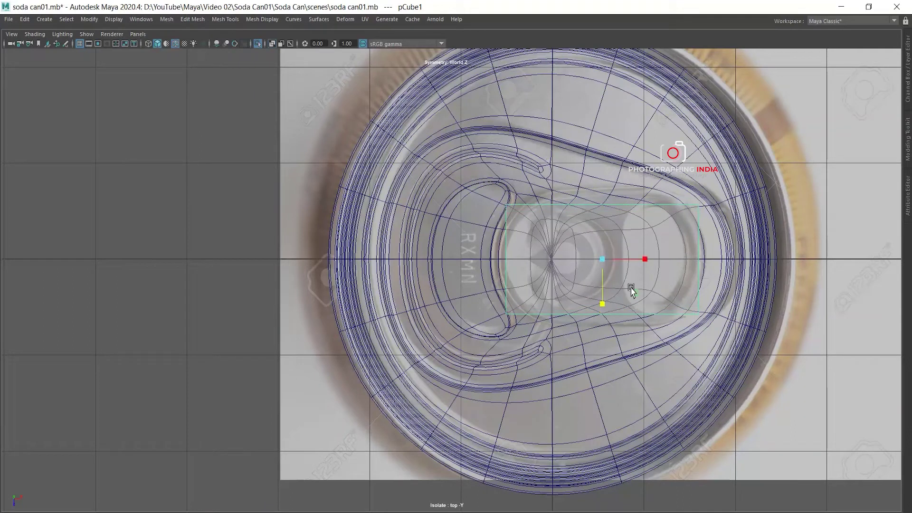
pyautogui.press('w')
pyautogui.press('space')
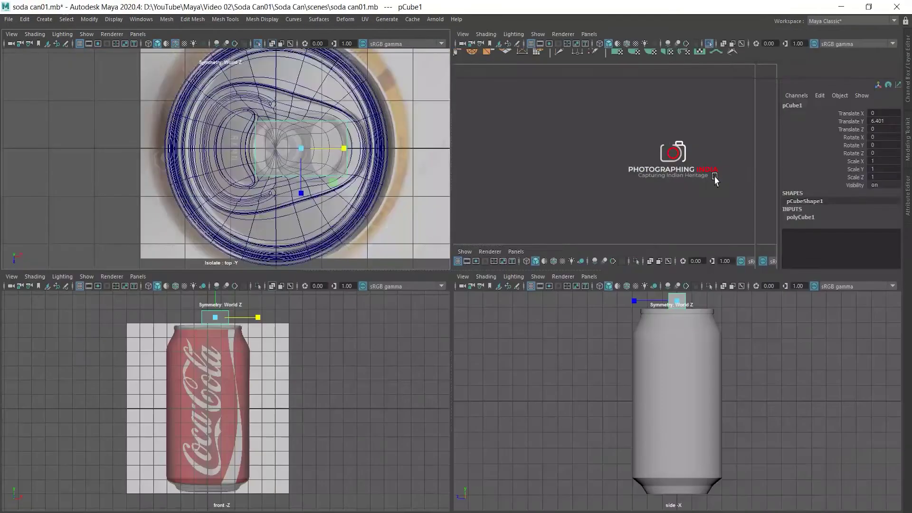
pyautogui.press('space')
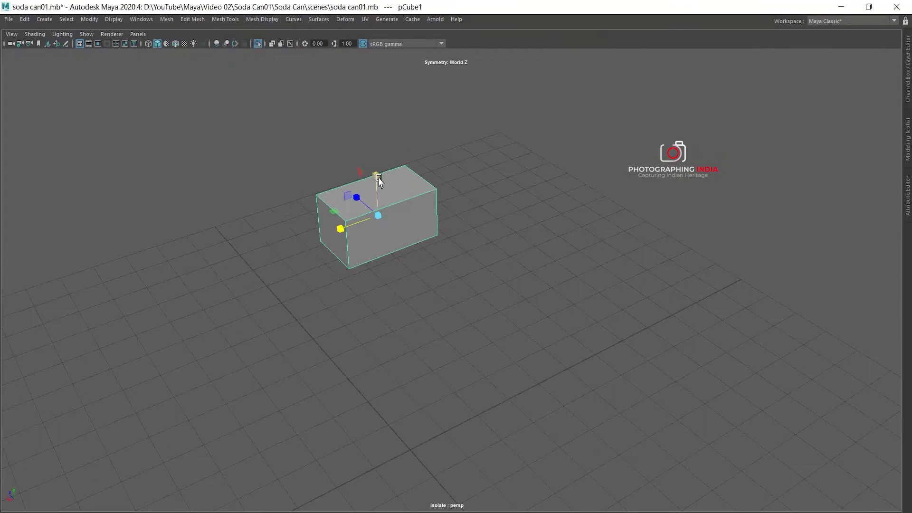
# Flatten the cube into a thin slab and select its long top edges.
pyautogui.moveTo(378, 198)
pyautogui.mouseDown()
pyautogui.moveTo(380, 220)
pyautogui.moveTo(529, 210)
pyautogui.moveTo(490, 283)
pyautogui.moveTo(494, 297)
pyautogui.moveTo(457, 196)
pyautogui.mouseUp()
pyautogui.scroll(2, 465, 218)
pyautogui.moveTo(475, 235); pyautogui.dragTo(469, 192, button='right')
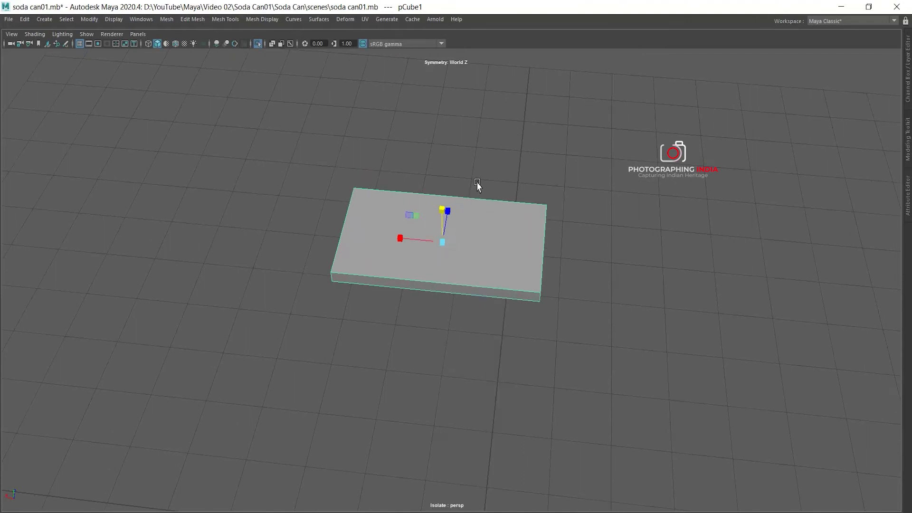
pyautogui.doubleClick(467, 193)
pyautogui.keyDown('alt'); pyautogui.moveTo(467, 193); pyautogui.dragTo(404, 223); pyautogui.keyUp('alt')
pyautogui.press('w')
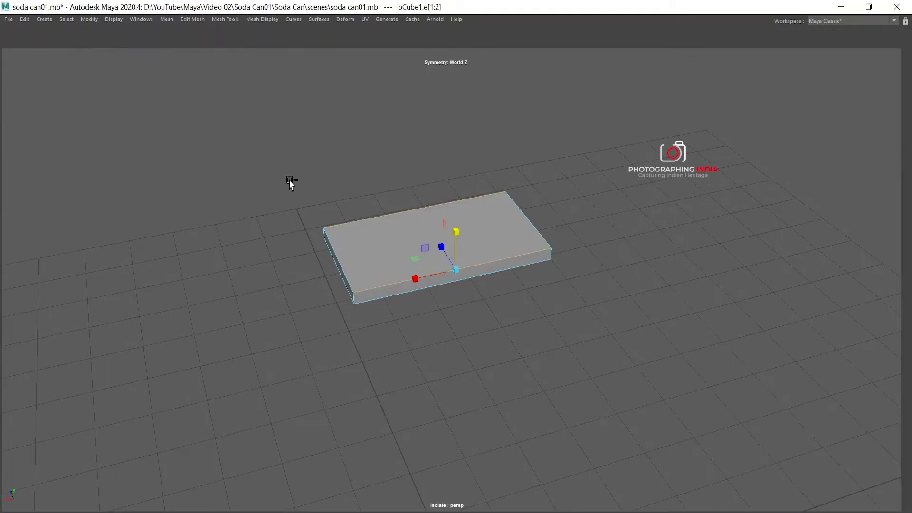
# Turn off Symmetry in the Move Tool settings.
pyautogui.hotkey('ctrl', 'space')
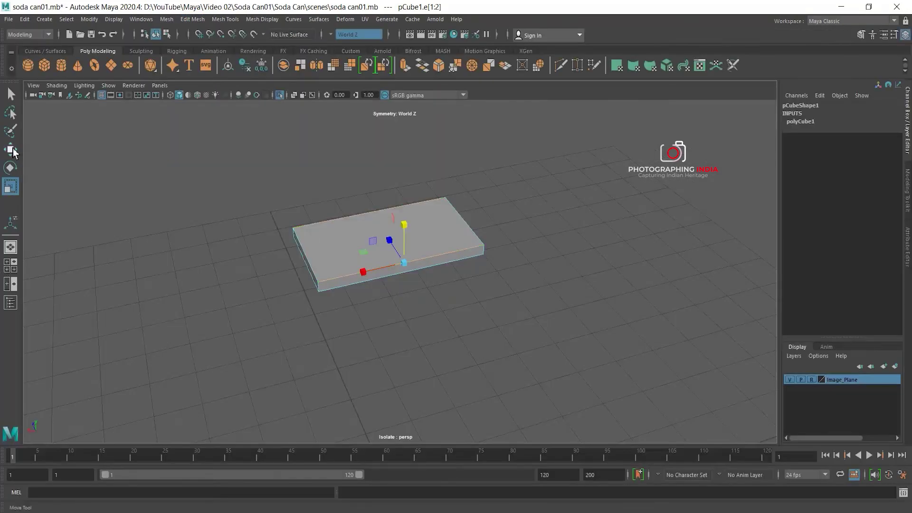
pyautogui.doubleClick(10, 150)
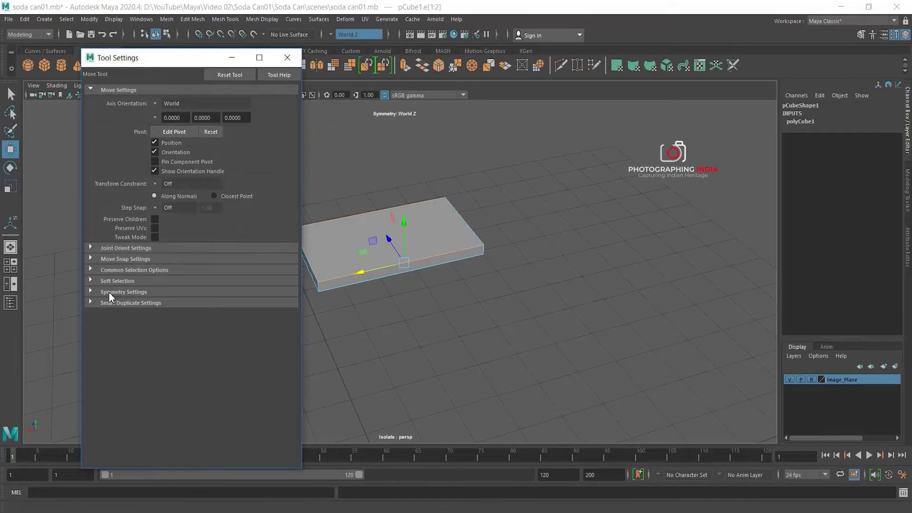
pyautogui.click(109, 291)
pyautogui.click(247, 304)
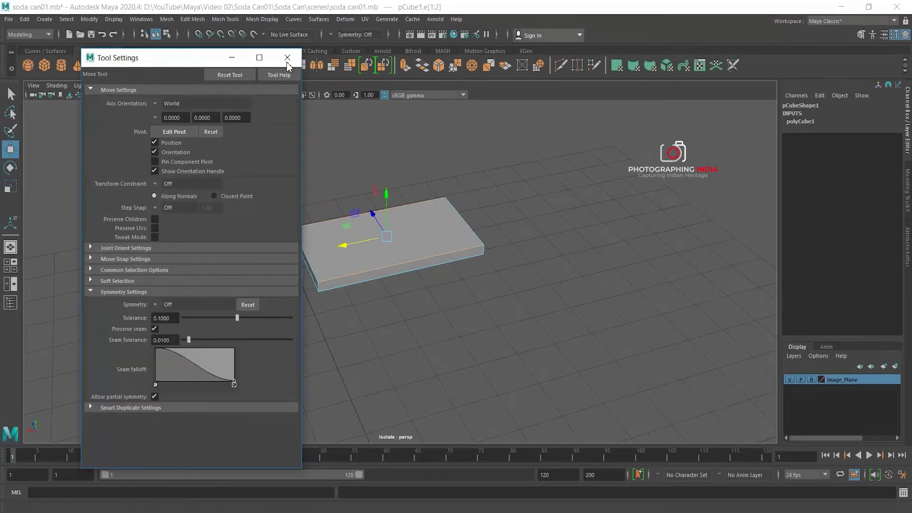
pyautogui.click(287, 57)
# Pick a different pair of slab edges, then return the slab to object mode.
pyautogui.keyDown('alt'); pyautogui.moveTo(329, 156); pyautogui.dragTo(427, 237); pyautogui.keyUp('alt')
pyautogui.scroll(3, 356, 288)
pyautogui.keyDown('alt'); pyautogui.moveTo(356, 288); pyautogui.dragTo(535, 332); pyautogui.keyUp('alt')
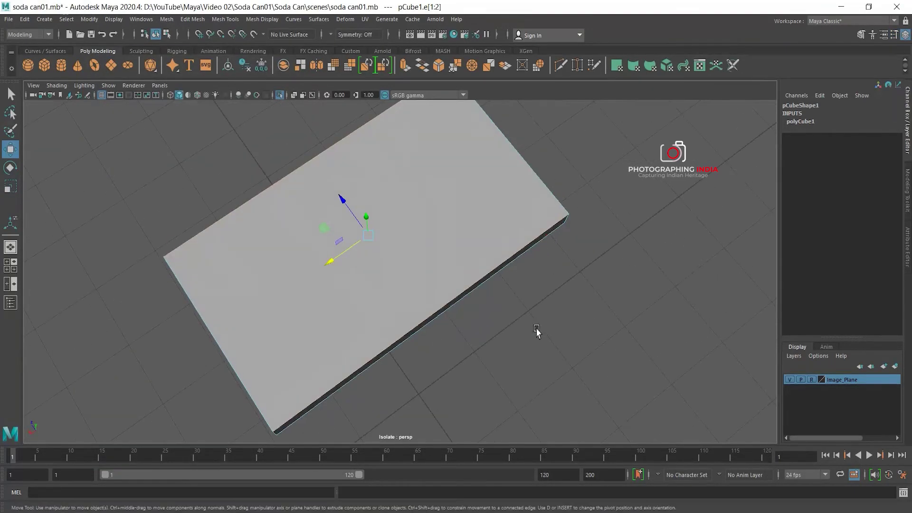
pyautogui.click(447, 292)
pyautogui.moveTo(448, 291)
pyautogui.keyDown('alt'); pyautogui.mouseDown()
pyautogui.moveTo(431, 317)
pyautogui.moveTo(482, 291)
pyautogui.mouseUp(); pyautogui.keyUp('alt')
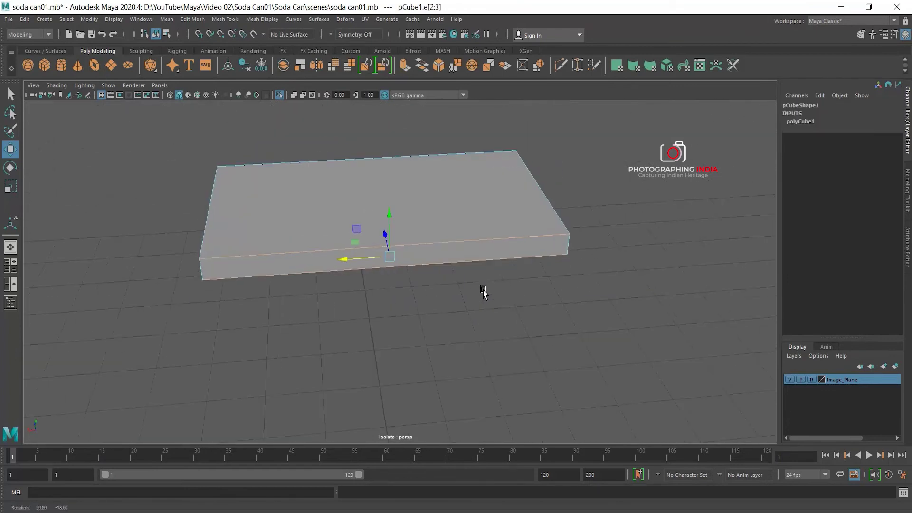
pyautogui.moveTo(437, 244)
pyautogui.keyDown('alt'); pyautogui.mouseDown()
pyautogui.moveTo(360, 279)
pyautogui.moveTo(361, 223)
pyautogui.mouseUp(); pyautogui.keyUp('alt')
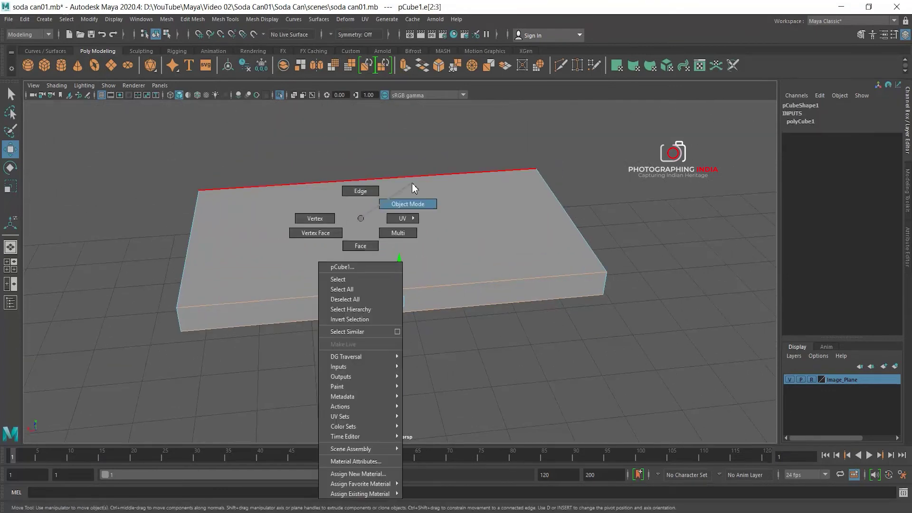
pyautogui.moveTo(361, 223); pyautogui.dragTo(411, 204, button='right')
# Insert an edge loop across the slab's middle and show its settings.
pyautogui.keyDown('shift'); pyautogui.moveTo(467, 195); pyautogui.dragTo(417, 206, button='right'); pyautogui.keyUp('shift')
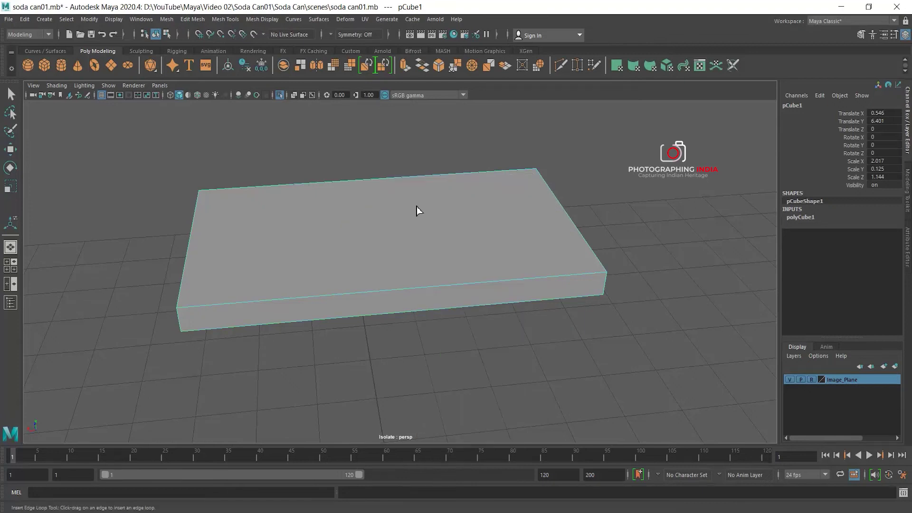
pyautogui.keyDown('alt'); pyautogui.moveTo(531, 252); pyautogui.dragTo(513, 230); pyautogui.keyUp('alt')
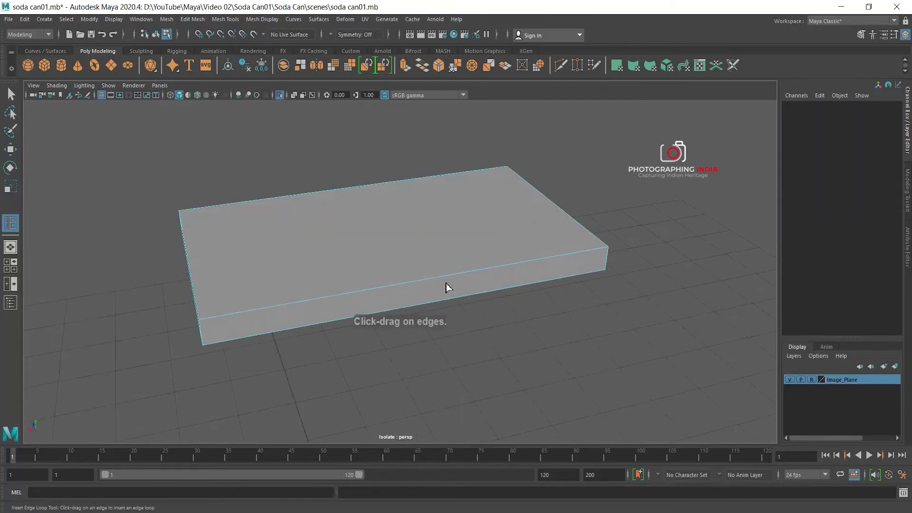
pyautogui.click(421, 276)
pyautogui.press('w')
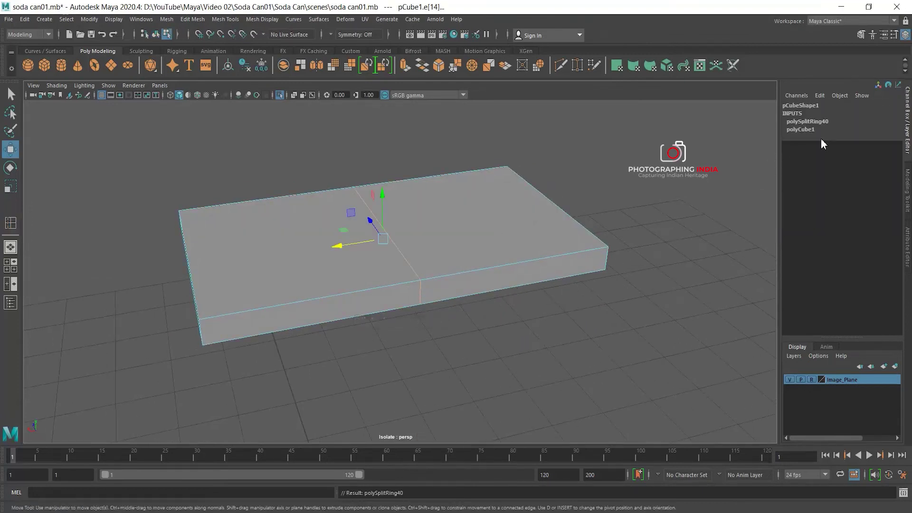
pyautogui.click(808, 121)
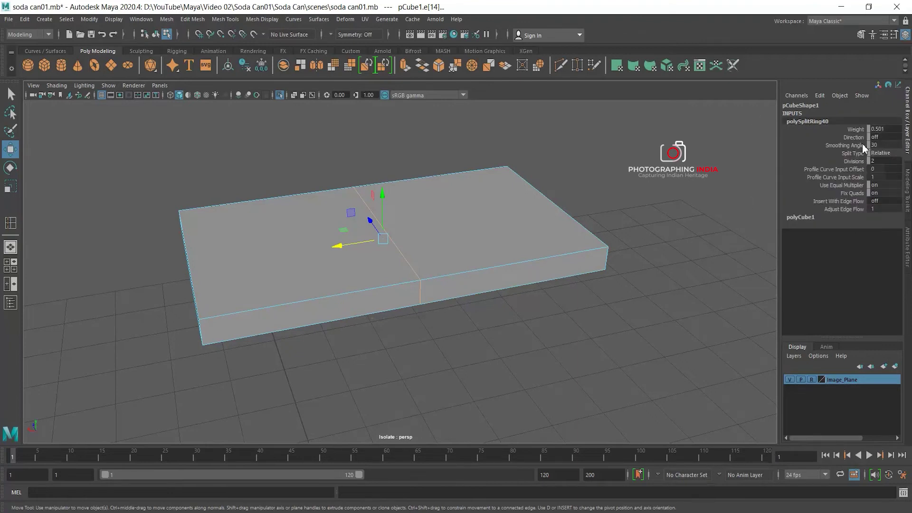
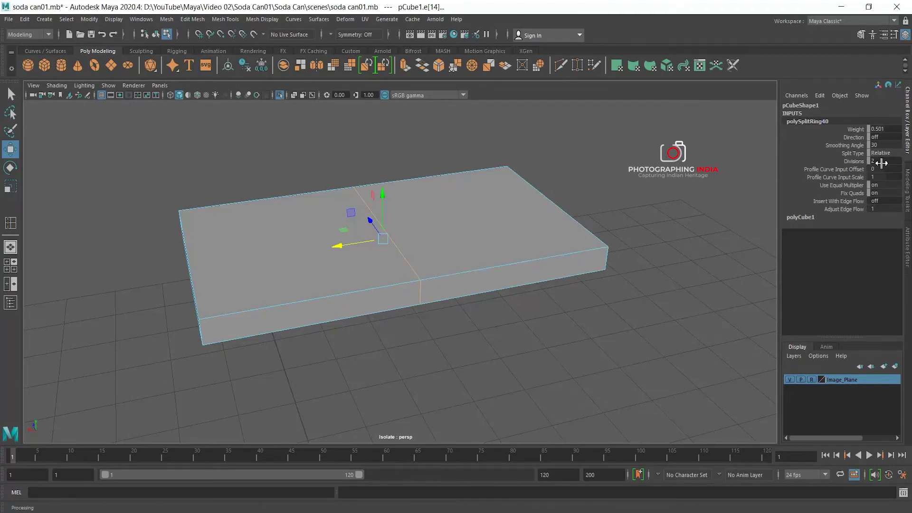
# Set the split ring Weight to 0.5 to center the edge loop on the box.
pyautogui.doubleClick(890, 132)
pyautogui.write('0.5')
pyautogui.press('Return')
# Select both top faces of the box in face mode.
pyautogui.moveTo(595, 125)
pyautogui.keyDown('alt'); pyautogui.mouseDown()
pyautogui.moveTo(518, 203)
pyautogui.moveTo(421, 197)
pyautogui.moveTo(440, 208)
pyautogui.mouseUp(); pyautogui.keyUp('alt')
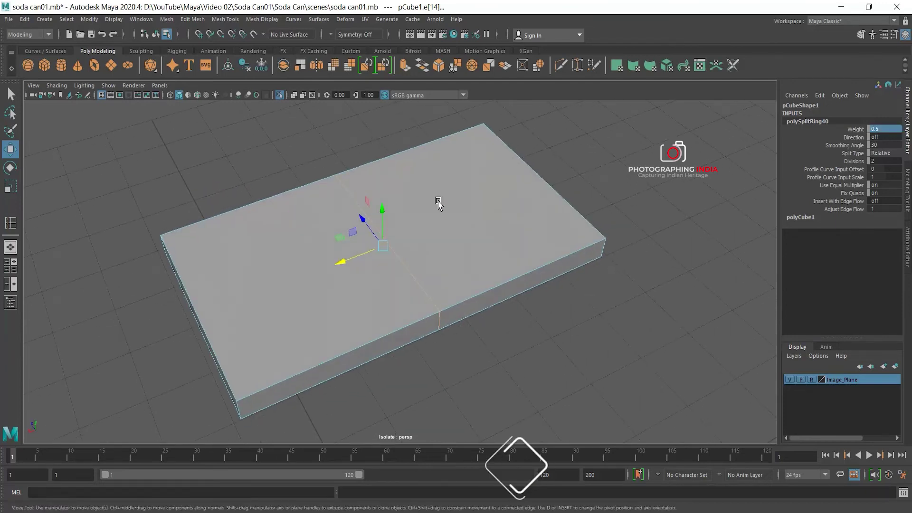
pyautogui.keyDown('alt'); pyautogui.moveTo(476, 220); pyautogui.dragTo(460, 189); pyautogui.keyUp('alt')
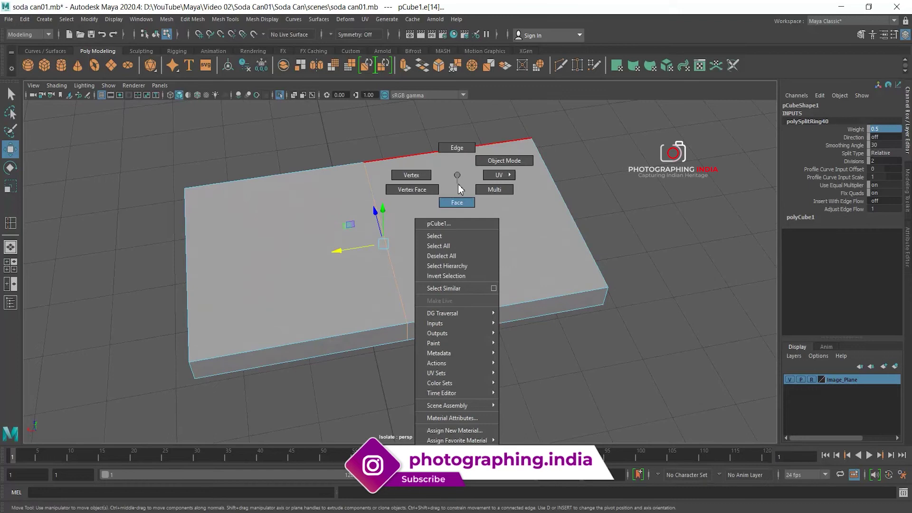
pyautogui.moveTo(460, 188); pyautogui.dragTo(452, 203, button='right')
pyautogui.click(478, 210)
pyautogui.keyDown('shift'); pyautogui.click(330, 230); pyautogui.keyUp('shift')
pyautogui.moveTo(489, 254)
pyautogui.keyDown('alt'); pyautogui.mouseDown()
pyautogui.moveTo(477, 200)
pyautogui.moveTo(485, 223)
pyautogui.moveTo(323, 212)
pyautogui.moveTo(484, 179)
pyautogui.moveTo(501, 206)
pyautogui.moveTo(544, 227)
pyautogui.moveTo(463, 193)
pyautogui.moveTo(494, 181)
pyautogui.mouseUp(); pyautogui.keyUp('alt')
# Extrude both top faces separately, inset them by about 0.15, and delete the centers.
pyautogui.keyDown('shift'); pyautogui.rightClick(499, 170); pyautogui.keyUp('shift')
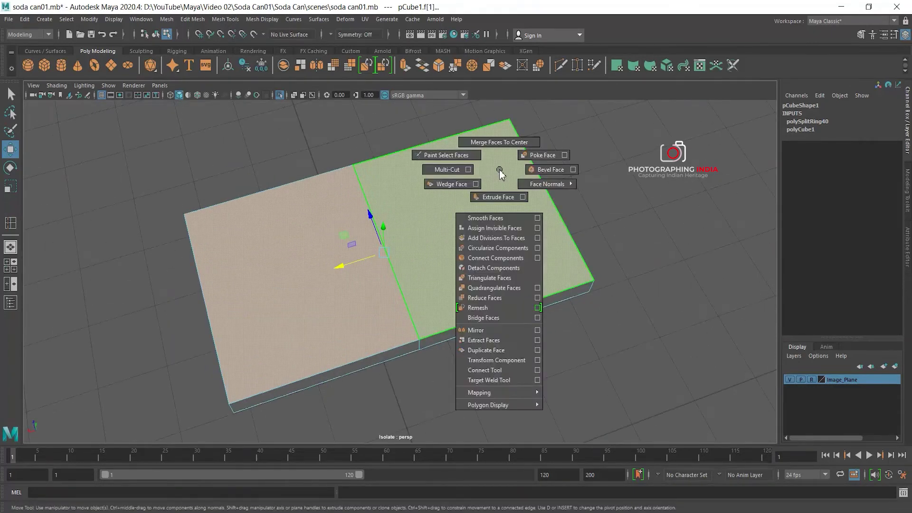
pyautogui.click(498, 197)
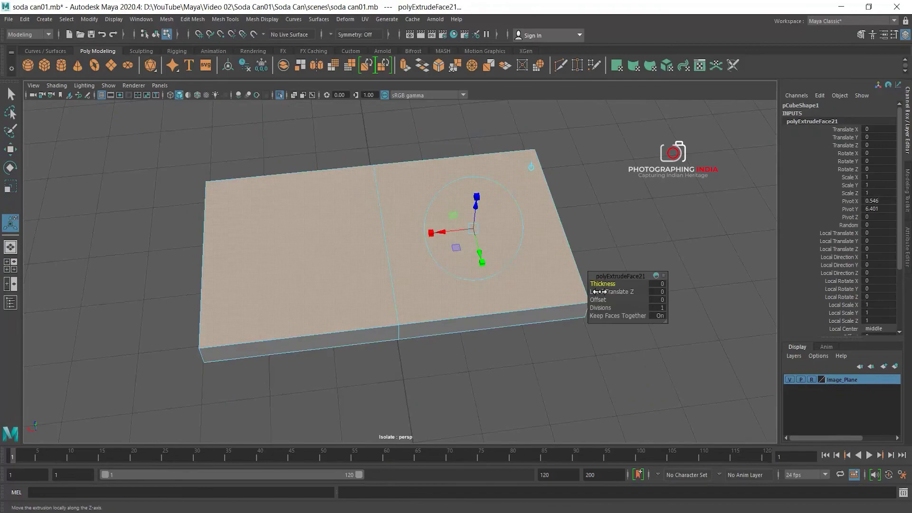
pyautogui.moveTo(604, 287)
pyautogui.mouseDown()
pyautogui.moveTo(618, 286)
pyautogui.moveTo(600, 304)
pyautogui.moveTo(609, 307)
pyautogui.mouseUp()
pyautogui.hotkey('ctrl', 'z')
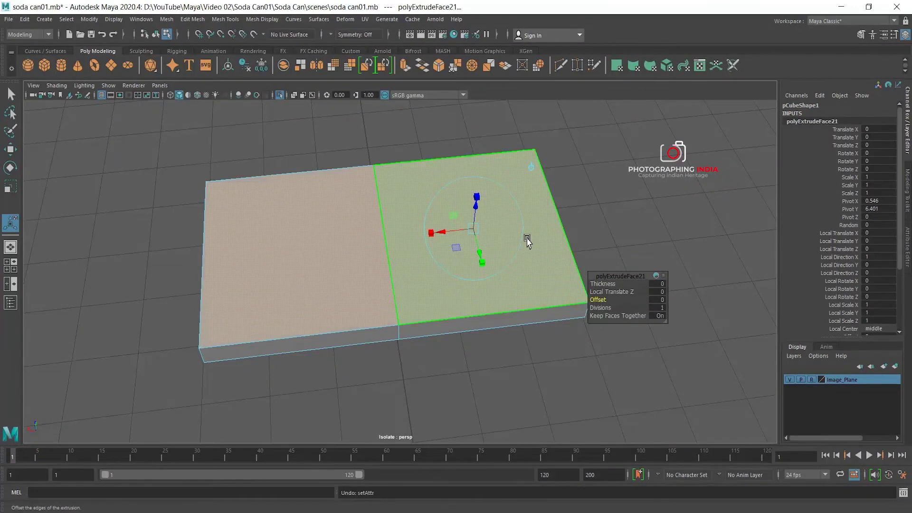
pyautogui.keyDown('alt'); pyautogui.moveTo(527, 241); pyautogui.dragTo(508, 224); pyautogui.keyUp('alt')
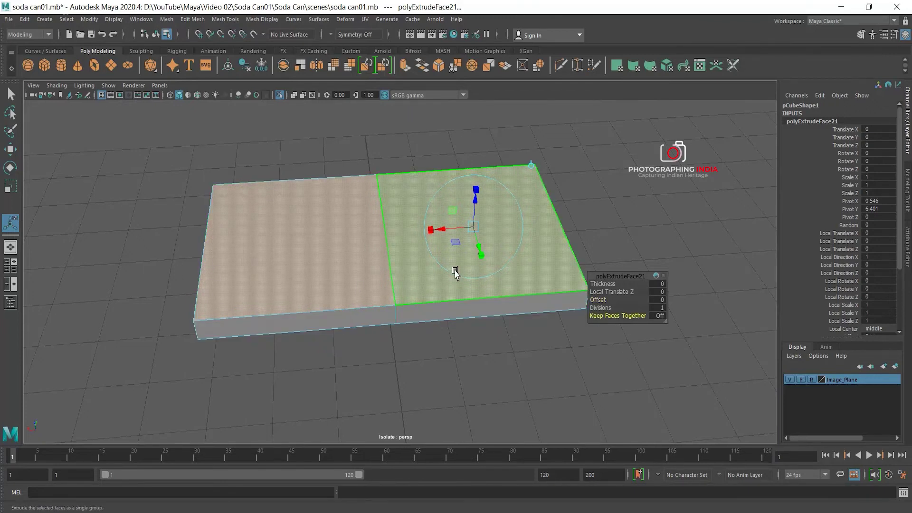
pyautogui.moveTo(601, 301); pyautogui.dragTo(612, 310)
pyautogui.keyDown('alt'); pyautogui.moveTo(418, 211); pyautogui.dragTo(431, 202); pyautogui.keyUp('alt')
pyautogui.press('Delete')
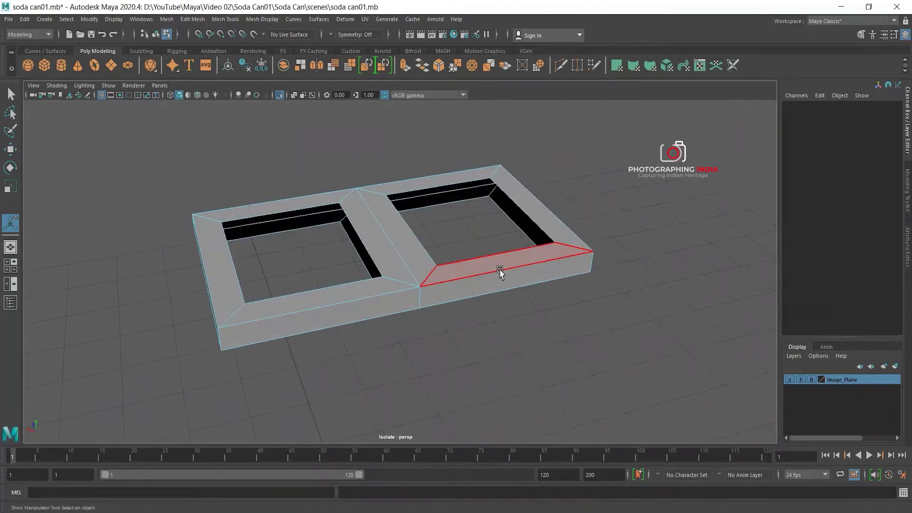
# Orbit in to view the left opening in object selection mode.
pyautogui.moveTo(419, 256)
pyautogui.keyDown('alt'); pyautogui.mouseDown()
pyautogui.moveTo(412, 271)
pyautogui.moveTo(392, 193)
pyautogui.mouseUp(); pyautogui.keyUp('alt')
pyautogui.moveTo(393, 193); pyautogui.dragTo(430, 183, button='right')
pyautogui.moveTo(430, 184)
pyautogui.keyDown('alt'); pyautogui.mouseDown()
pyautogui.moveTo(315, 234)
pyautogui.moveTo(358, 200)
pyautogui.moveTo(480, 228)
pyautogui.mouseUp(); pyautogui.keyUp('alt')
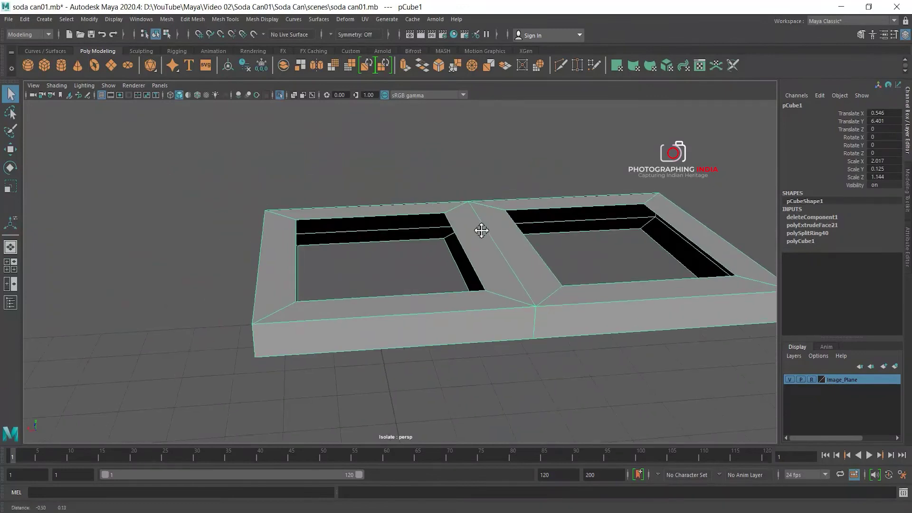
pyautogui.scroll(3, 430, 283)
pyautogui.keyDown('alt'); pyautogui.moveTo(430, 283); pyautogui.dragTo(378, 175); pyautogui.keyUp('alt')
pyautogui.rightClick(377, 173)
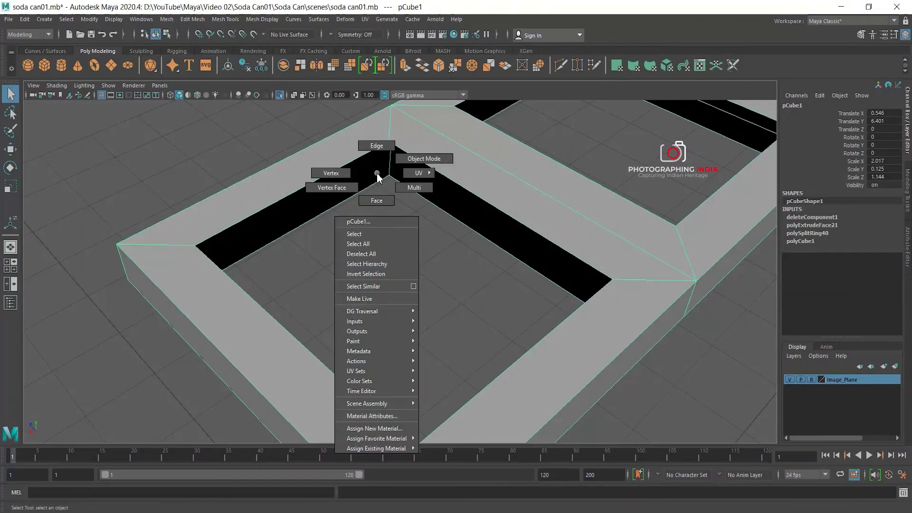
pyautogui.click(423, 159)
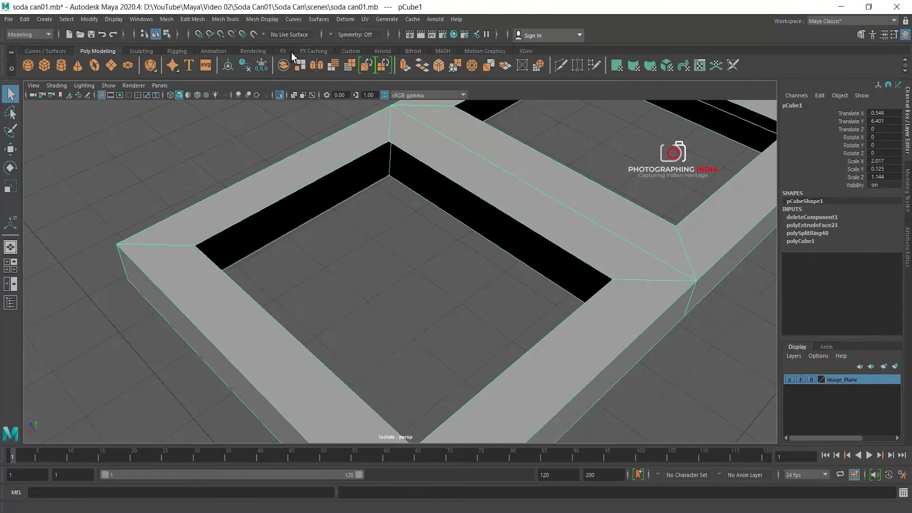
# Start Append to Polygon and reselect the box mesh.
pyautogui.click(232, 20)
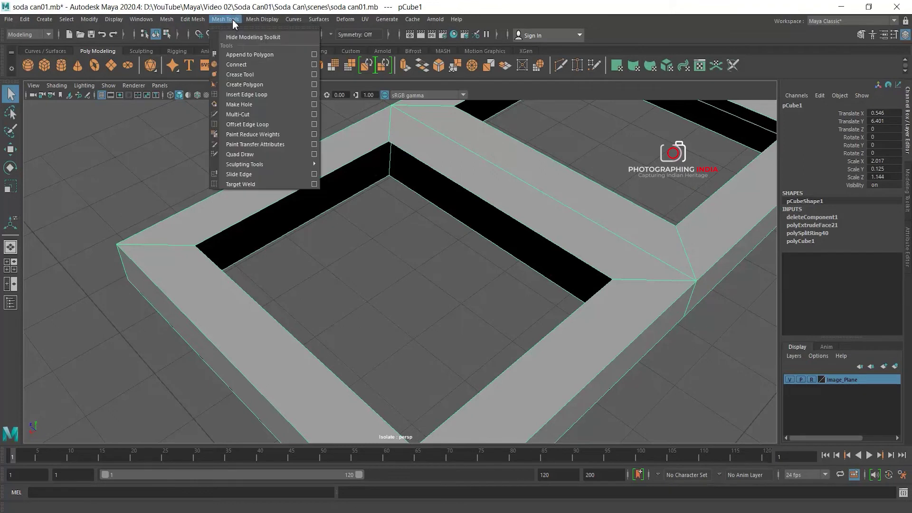
pyautogui.click(250, 55)
pyautogui.moveTo(361, 156)
pyautogui.keyDown('alt'); pyautogui.mouseDown()
pyautogui.moveTo(379, 170)
pyautogui.moveTo(346, 179)
pyautogui.mouseUp(); pyautogui.keyUp('alt')
pyautogui.click(373, 199)
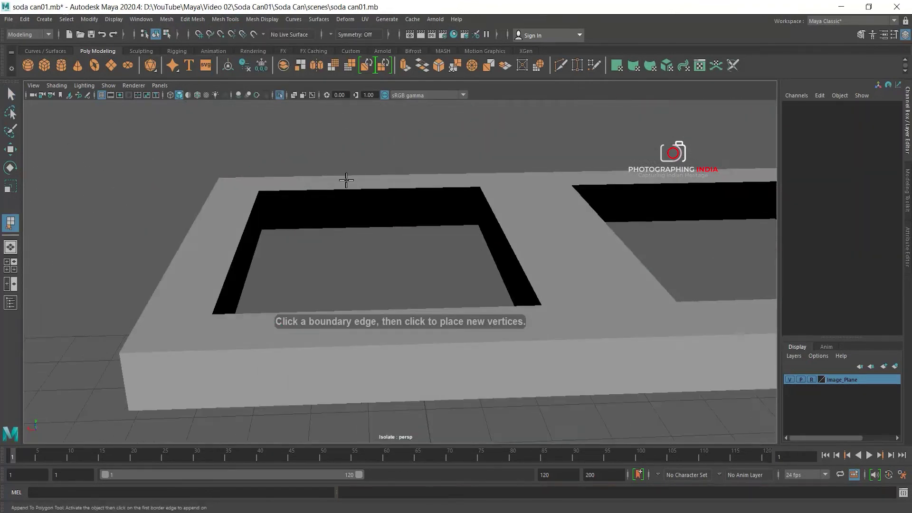
pyautogui.click(351, 226)
pyautogui.click(351, 231)
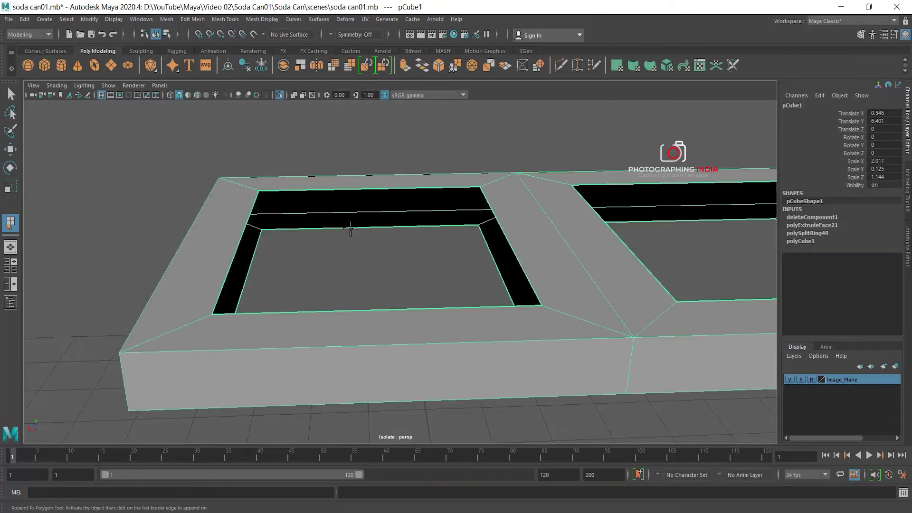
pyautogui.moveTo(355, 228)
pyautogui.keyDown('alt'); pyautogui.mouseDown()
pyautogui.moveTo(342, 198)
pyautogui.moveTo(326, 210)
pyautogui.mouseUp(); pyautogui.keyUp('alt')
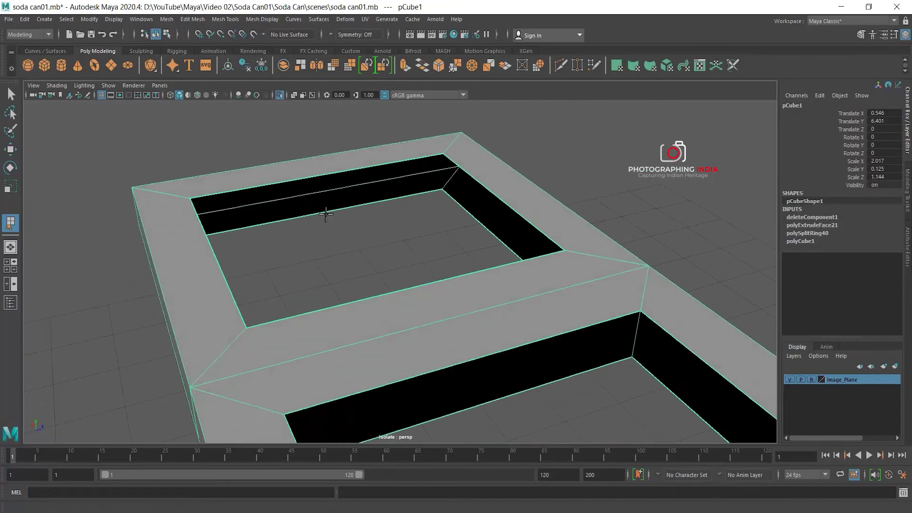
# Bridge two opposite border edges with a new face to close the far wall.
pyautogui.click(313, 178)
pyautogui.click(373, 182)
pyautogui.keyDown('alt'); pyautogui.moveTo(466, 126); pyautogui.dragTo(443, 126); pyautogui.keyUp('alt')
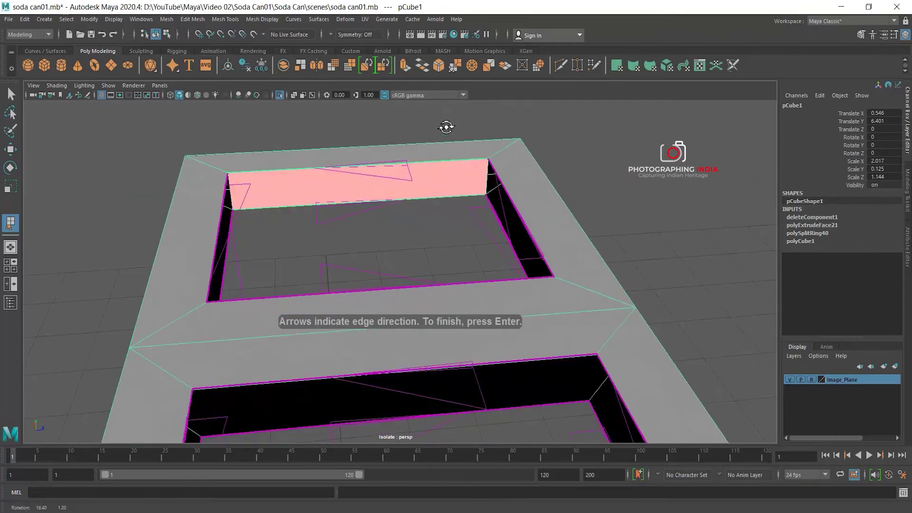
pyautogui.press('Return')
pyautogui.keyDown('alt'); pyautogui.moveTo(417, 188); pyautogui.dragTo(346, 196); pyautogui.keyUp('alt')
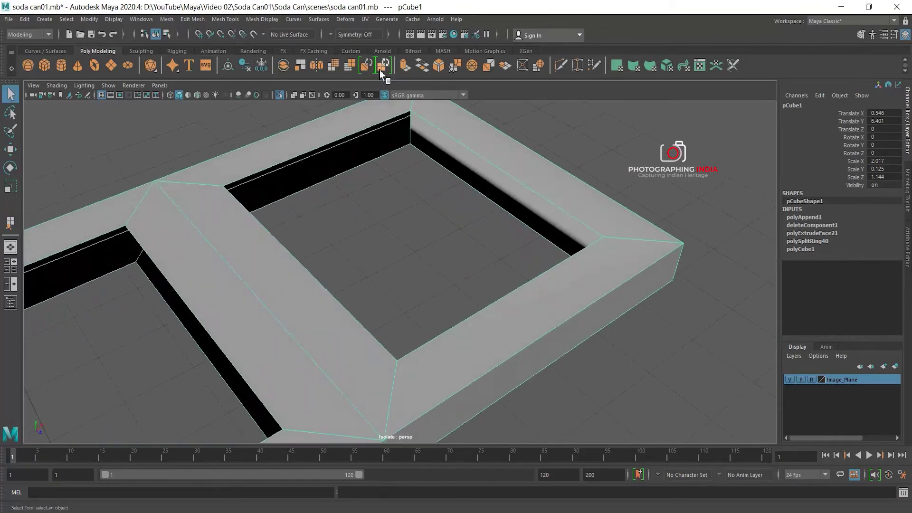
pyautogui.keyDown('alt'); pyautogui.moveTo(409, 116); pyautogui.dragTo(339, 112); pyautogui.keyUp('alt')
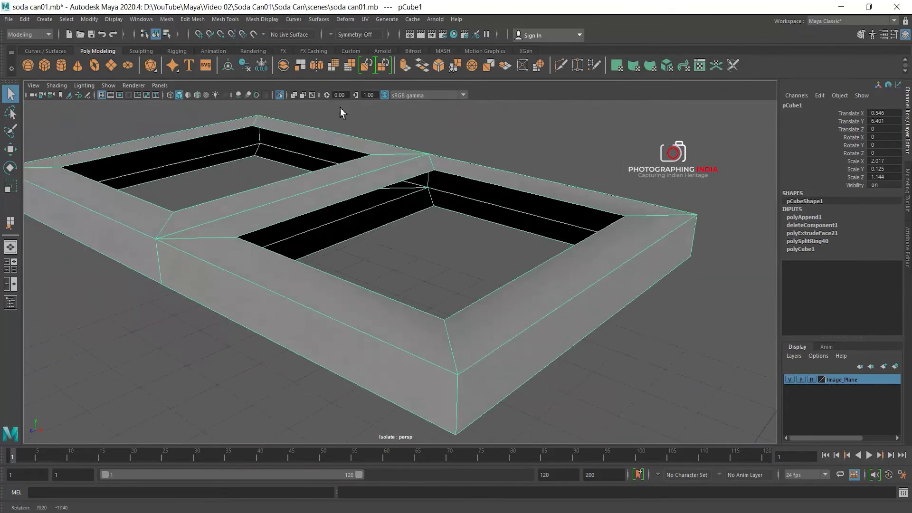
# Append a second face closing another inner wall of an opening.
pyautogui.click(225, 19)
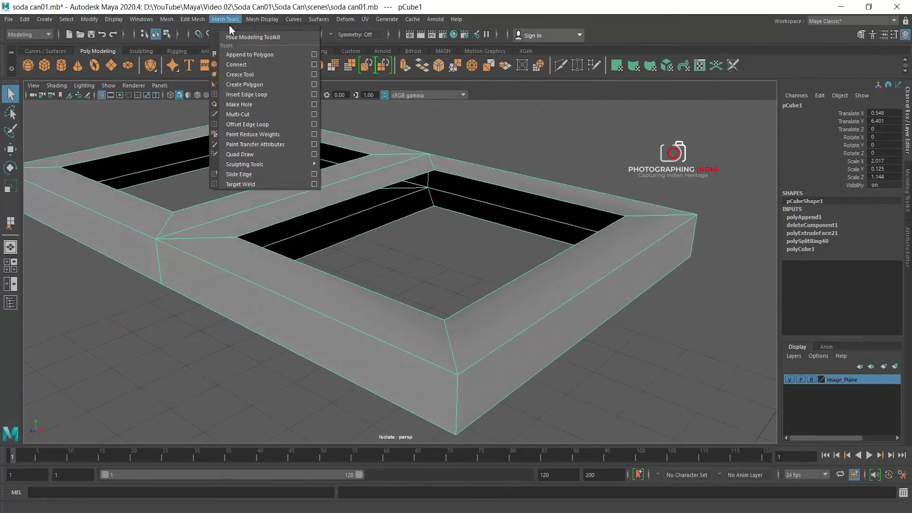
pyautogui.click(237, 54)
pyautogui.click(363, 240)
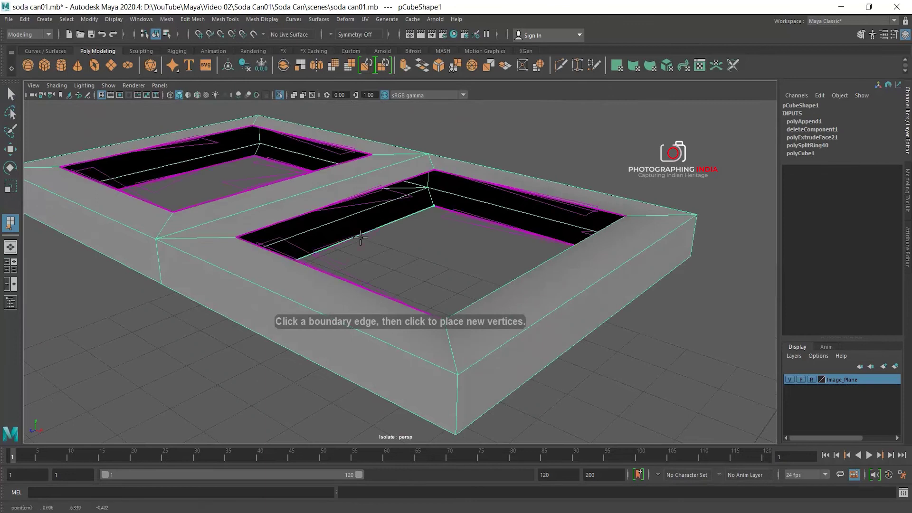
pyautogui.click(350, 202)
pyautogui.press('Return')
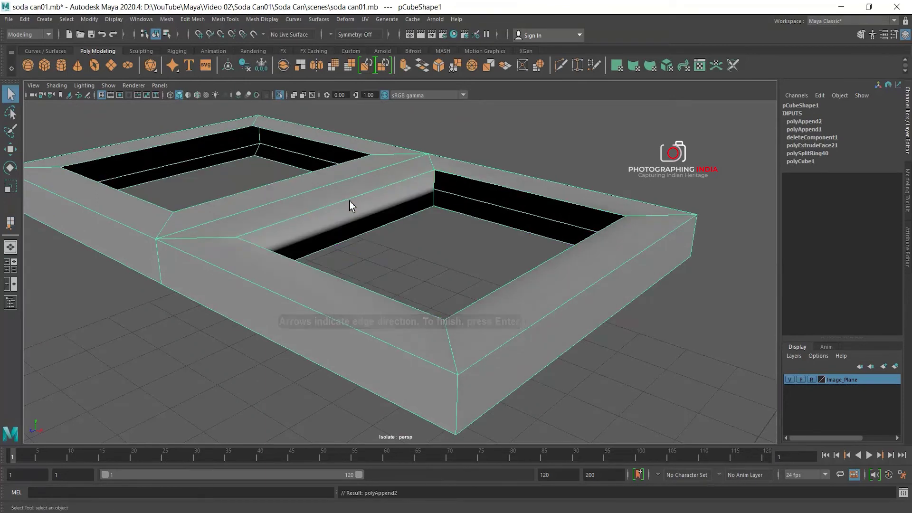
pyautogui.moveTo(306, 158)
pyautogui.keyDown('alt'); pyautogui.mouseDown()
pyautogui.moveTo(327, 236)
pyautogui.moveTo(323, 223)
pyautogui.mouseUp(); pyautogui.keyUp('alt')
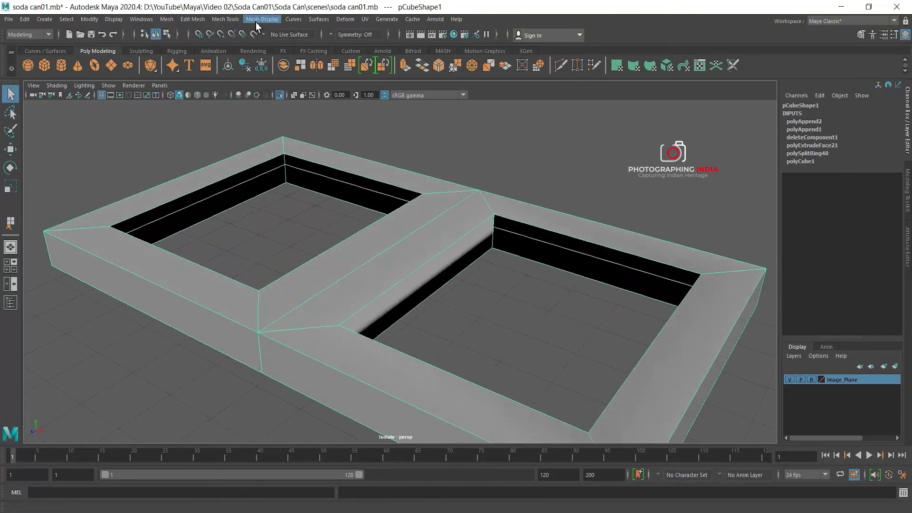
# Append a third face across another missing inner wall.
pyautogui.click(226, 19)
pyautogui.click(240, 49)
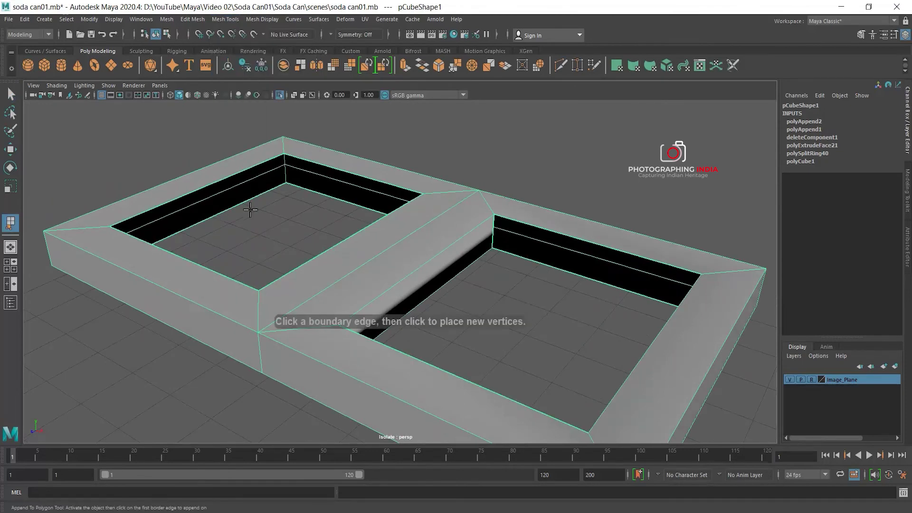
pyautogui.click(238, 207)
pyautogui.click(216, 197)
pyautogui.moveTo(216, 197)
pyautogui.keyDown('alt'); pyautogui.mouseDown()
pyautogui.moveTo(299, 213)
pyautogui.moveTo(341, 206)
pyautogui.mouseUp(); pyautogui.keyUp('alt')
pyautogui.press('Return')
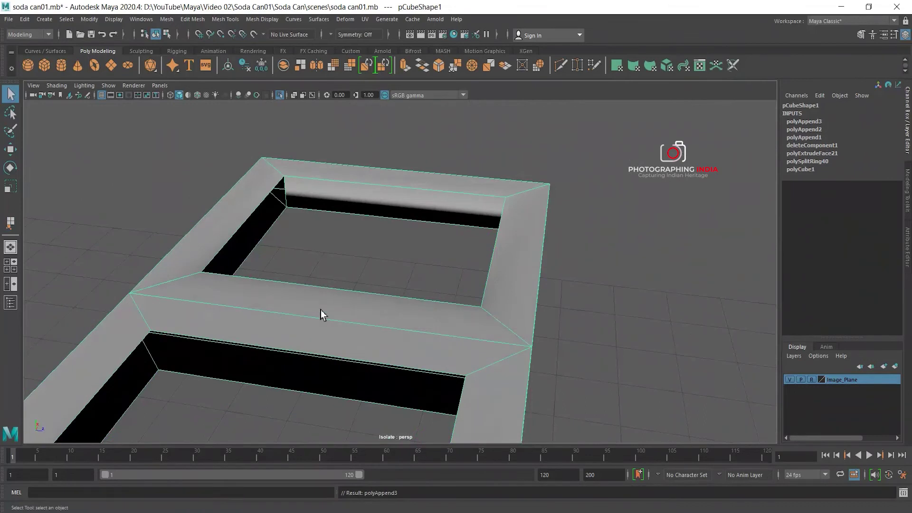
# Append a fourth face across the last wall, then view the mesh from above.
pyautogui.keyDown('alt'); pyautogui.moveTo(333, 332); pyautogui.dragTo(244, 129); pyautogui.keyUp('alt')
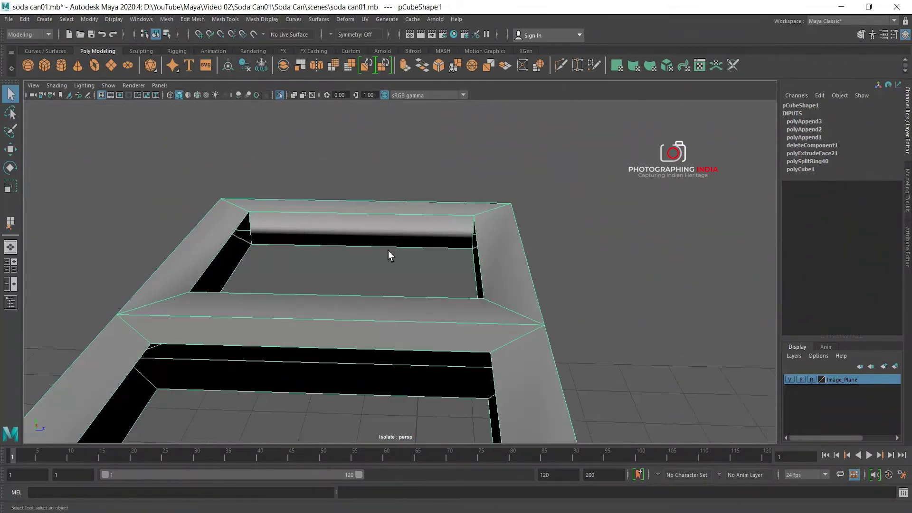
pyautogui.keyDown('alt'); pyautogui.moveTo(388, 251); pyautogui.dragTo(409, 191); pyautogui.keyUp('alt')
pyautogui.press('y')
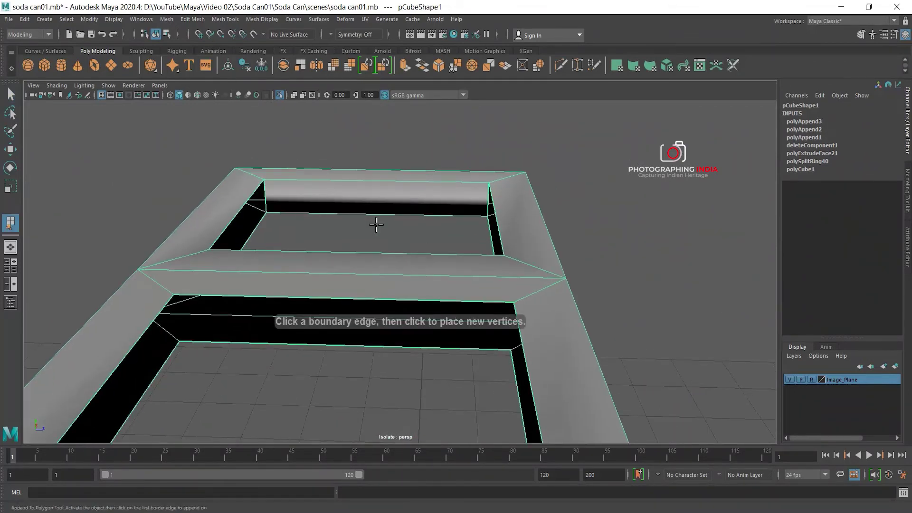
pyautogui.keyDown('alt'); pyautogui.moveTo(376, 225); pyautogui.dragTo(393, 199); pyautogui.keyUp('alt')
pyautogui.moveTo(362, 323)
pyautogui.keyDown('alt'); pyautogui.mouseDown()
pyautogui.moveTo(401, 309)
pyautogui.moveTo(398, 293)
pyautogui.mouseUp(); pyautogui.keyUp('alt')
pyautogui.click(398, 293)
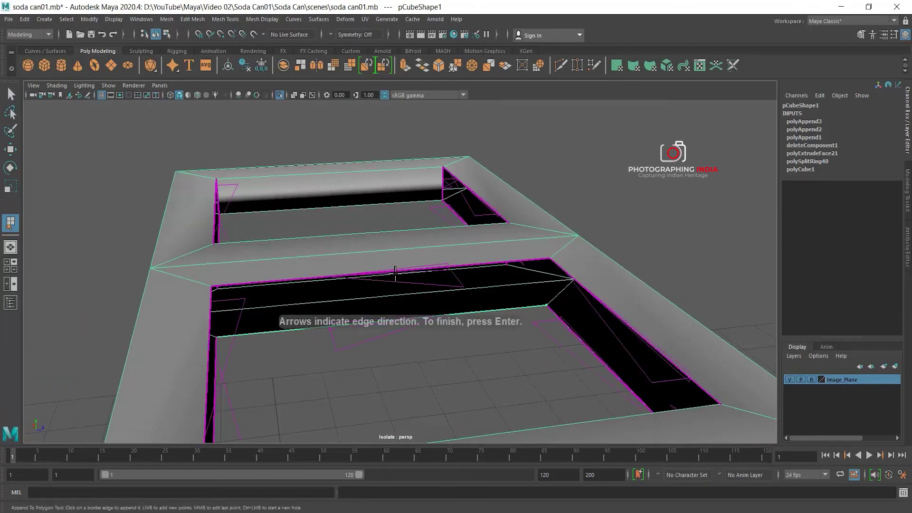
pyautogui.click(395, 272)
pyautogui.press('q')
pyautogui.moveTo(553, 275)
pyautogui.keyDown('alt'); pyautogui.mouseDown()
pyautogui.moveTo(473, 282)
pyautogui.moveTo(501, 235)
pyautogui.mouseUp(); pyautogui.keyUp('alt')
pyautogui.moveTo(426, 238)
pyautogui.keyDown('alt'); pyautogui.mouseDown()
pyautogui.moveTo(394, 253)
pyautogui.moveTo(529, 238)
pyautogui.moveTo(474, 183)
pyautogui.moveTo(496, 203)
pyautogui.moveTo(489, 161)
pyautogui.mouseUp(); pyautogui.keyUp('alt')
pyautogui.moveTo(489, 162); pyautogui.dragTo(488, 136, button='right')
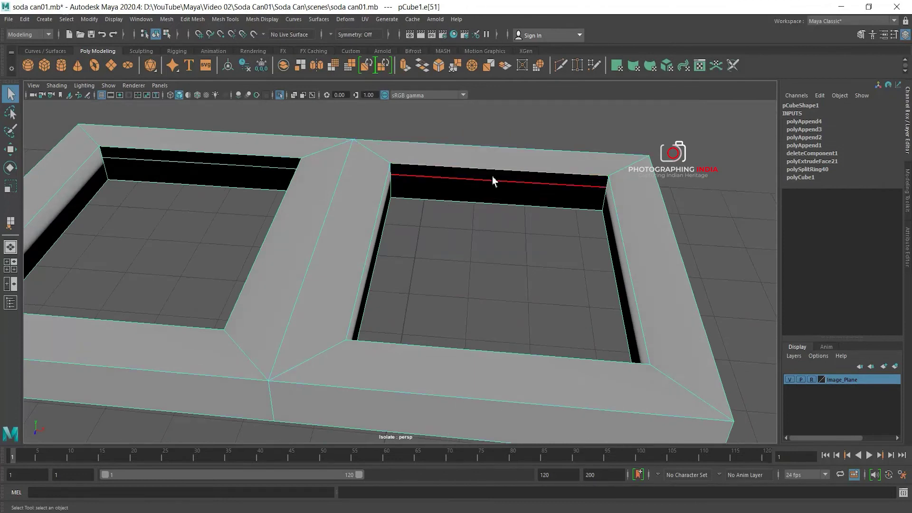
# Fill Hole on the right opening's wall, then the left opening's lower wall.
pyautogui.click(173, 20)
pyautogui.click(186, 92)
pyautogui.press('w')
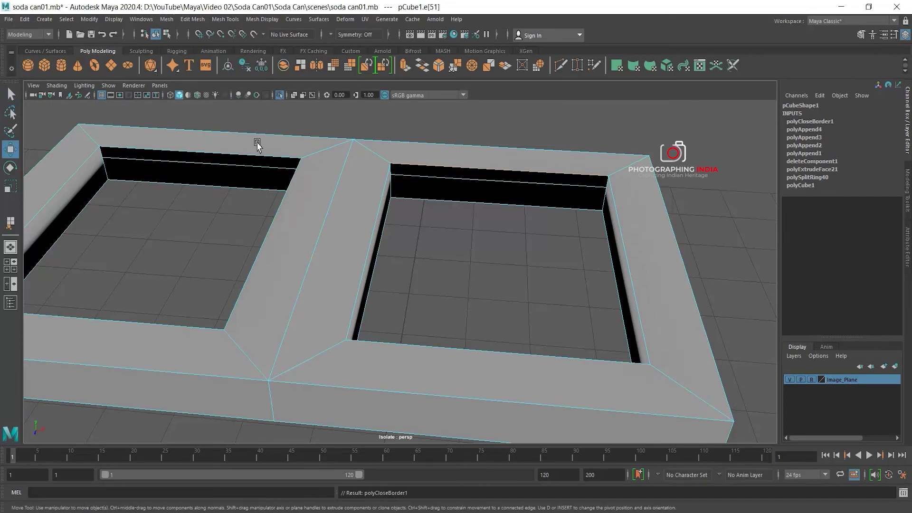
pyautogui.click(479, 183)
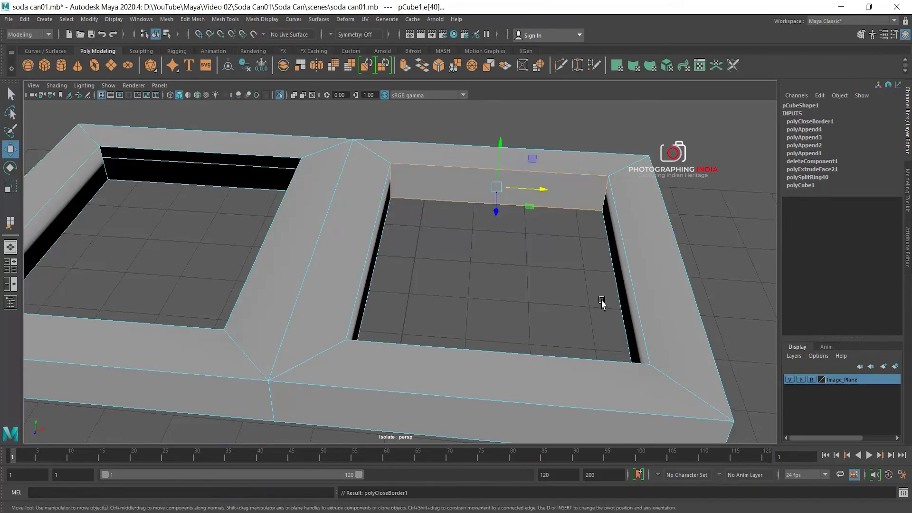
pyautogui.click(198, 189)
pyautogui.press('g')
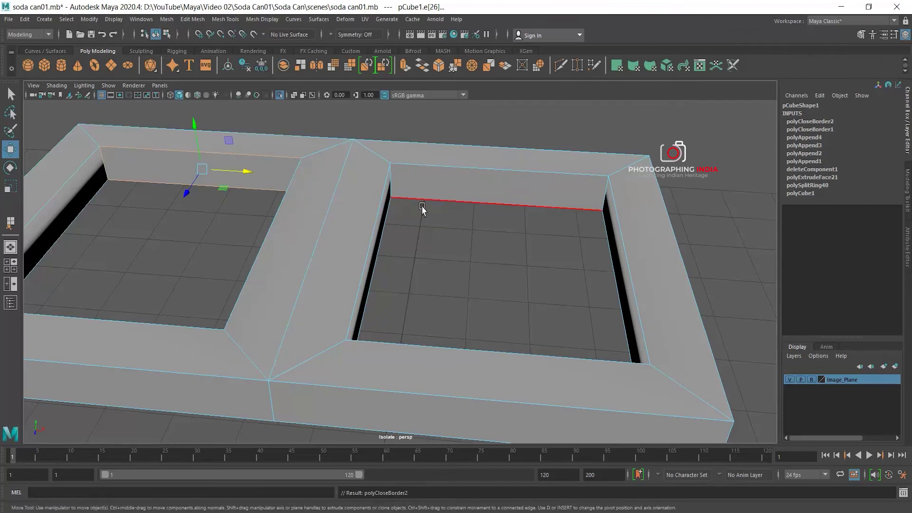
# Fill the remaining open walls in both openings and return to object mode.
pyautogui.click(421, 206)
pyautogui.keyDown('alt'); pyautogui.moveTo(421, 206); pyautogui.dragTo(258, 240); pyautogui.keyUp('alt')
pyautogui.click(258, 240)
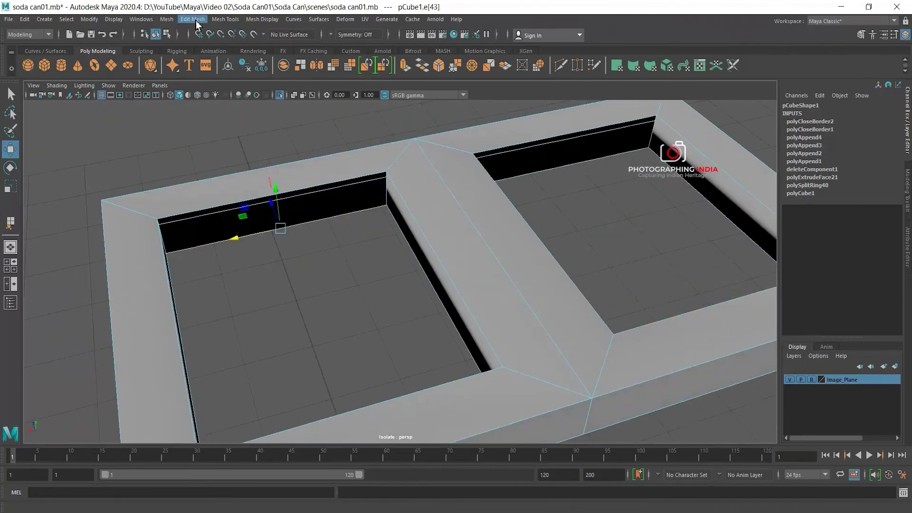
pyautogui.click(172, 23)
pyautogui.click(205, 92)
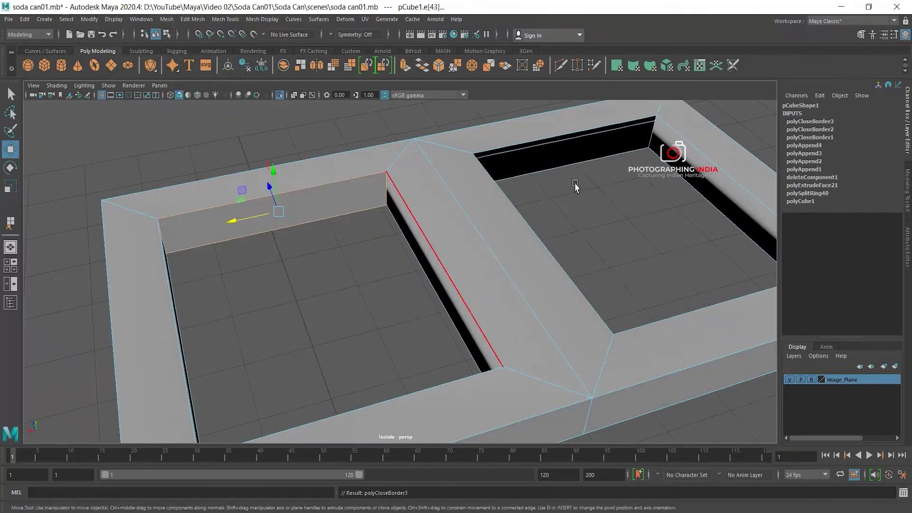
pyautogui.click(572, 168)
pyautogui.press('g')
pyautogui.moveTo(463, 174); pyautogui.dragTo(499, 159, button='right')
pyautogui.keyDown('alt'); pyautogui.moveTo(580, 240); pyautogui.dragTo(445, 174, button='right'); pyautogui.keyUp('alt')
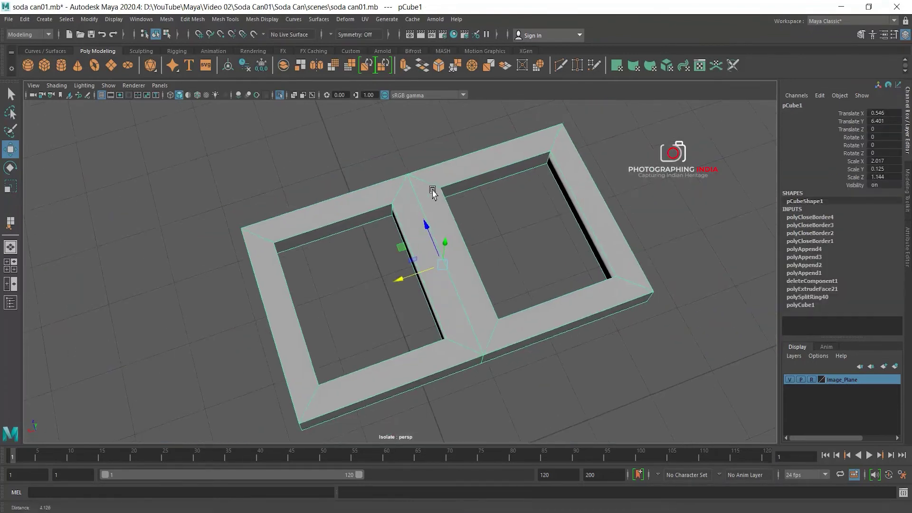
# Turn on smooth mesh preview (3) and orbit around the pull-tab frame.
pyautogui.press('3')
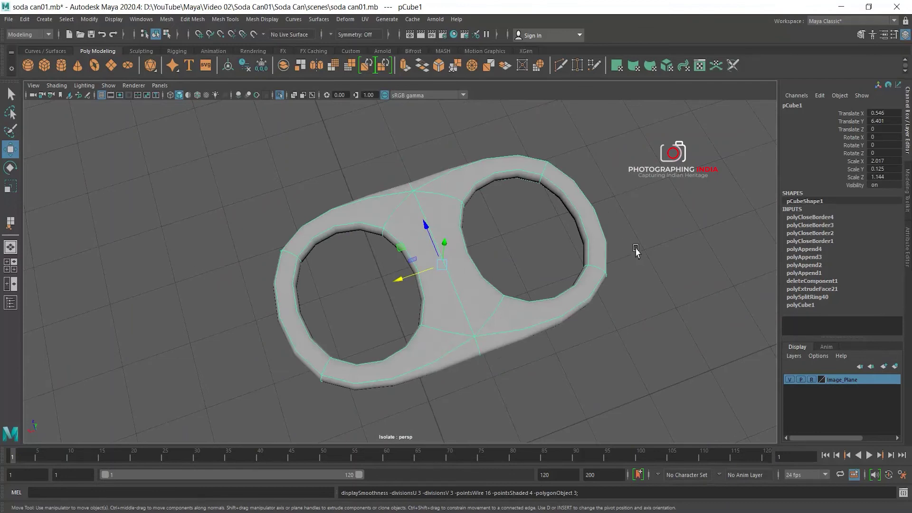
pyautogui.keyDown('alt'); pyautogui.moveTo(637, 252); pyautogui.dragTo(629, 240); pyautogui.keyUp('alt')
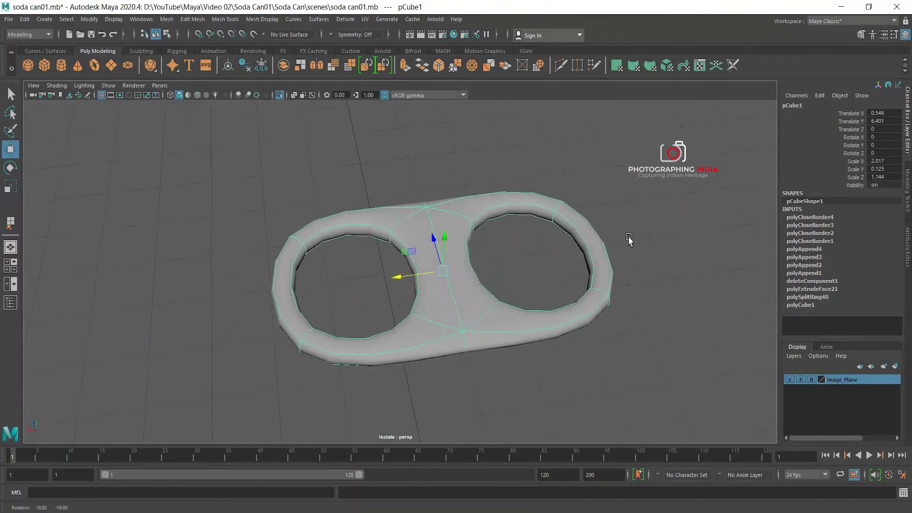
pyautogui.keyDown('alt'); pyautogui.moveTo(444, 216); pyautogui.dragTo(473, 280, button='right'); pyautogui.keyUp('alt')
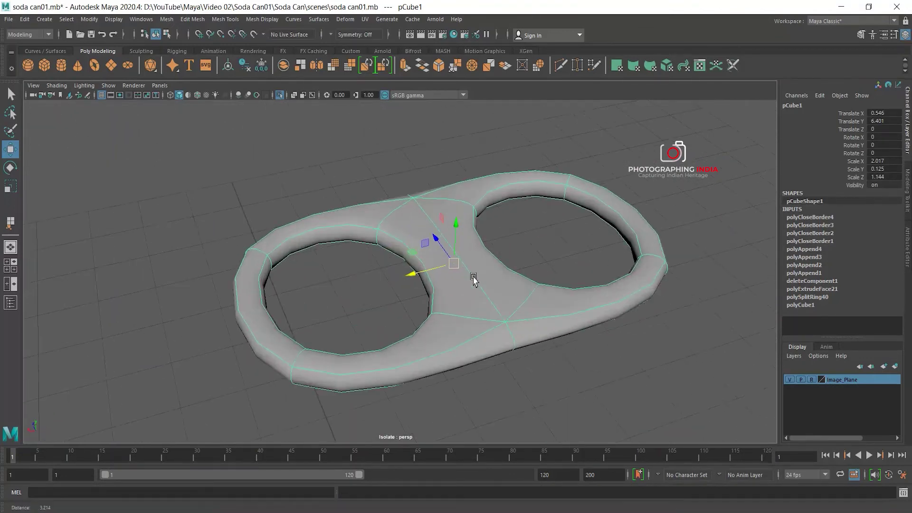
pyautogui.keyDown('alt'); pyautogui.moveTo(473, 280); pyautogui.dragTo(393, 333); pyautogui.keyUp('alt')
pyautogui.press('F10')
pyautogui.click(309, 322)
pyautogui.moveTo(309, 321)
pyautogui.keyDown('alt'); pyautogui.mouseDown()
pyautogui.moveTo(456, 247)
pyautogui.moveTo(499, 240)
pyautogui.mouseUp(); pyautogui.keyUp('alt')
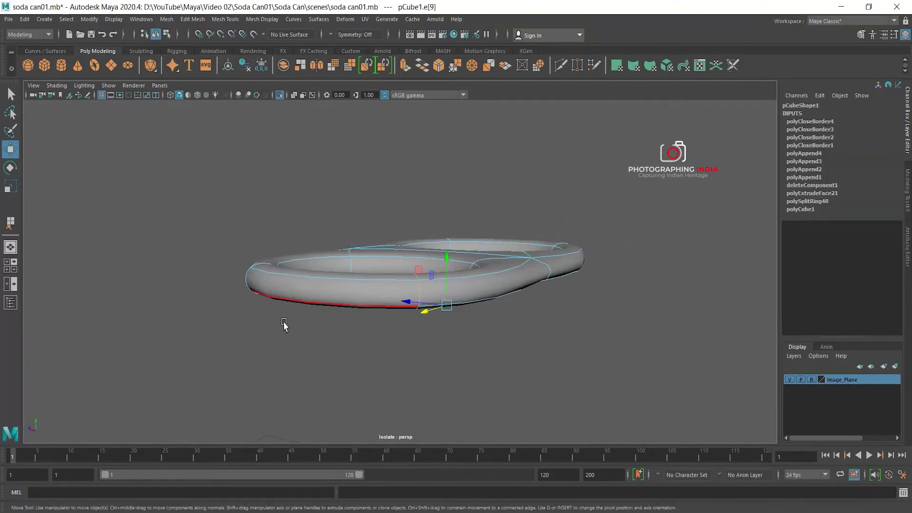
# Try connecting the frame's full edge loop, then undo it.
pyautogui.doubleClick(253, 285)
pyautogui.moveTo(253, 285)
pyautogui.keyDown('alt'); pyautogui.mouseDown()
pyautogui.moveTo(480, 261)
pyautogui.moveTo(355, 285)
pyautogui.mouseUp(); pyautogui.keyUp('alt')
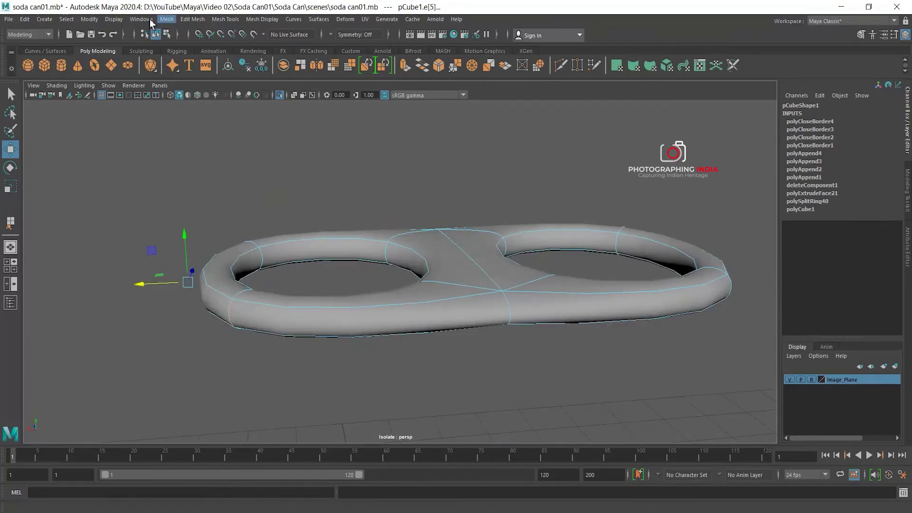
pyautogui.click(190, 19)
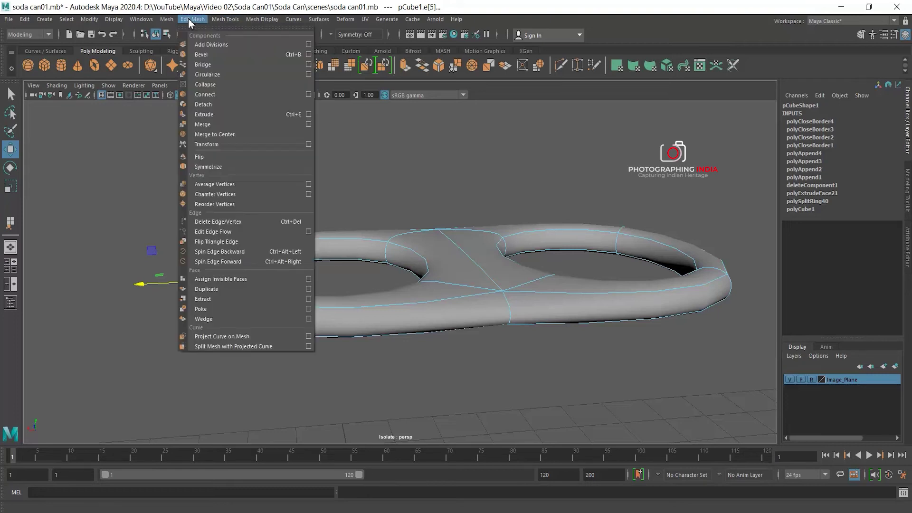
pyautogui.click(208, 95)
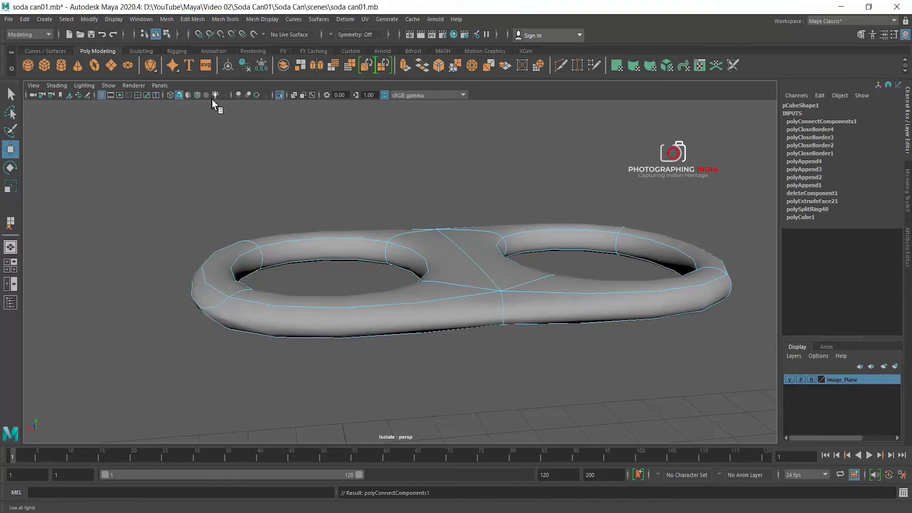
pyautogui.moveTo(379, 166)
pyautogui.keyDown('alt'); pyautogui.mouseDown()
pyautogui.moveTo(459, 200)
pyautogui.moveTo(498, 199)
pyautogui.mouseUp(); pyautogui.keyUp('alt')
pyautogui.hotkey('ctrl', 'z')
# Select two outer edges of the tab and connect them with a new edge.
pyautogui.click(445, 261)
pyautogui.click(337, 254)
pyautogui.keyDown('shift'); pyautogui.click(564, 266); pyautogui.keyUp('shift')
pyautogui.moveTo(564, 266)
pyautogui.keyDown('alt'); pyautogui.mouseDown()
pyautogui.moveTo(462, 274)
pyautogui.moveTo(444, 295)
pyautogui.mouseUp(); pyautogui.keyUp('alt')
pyautogui.click(317, 316)
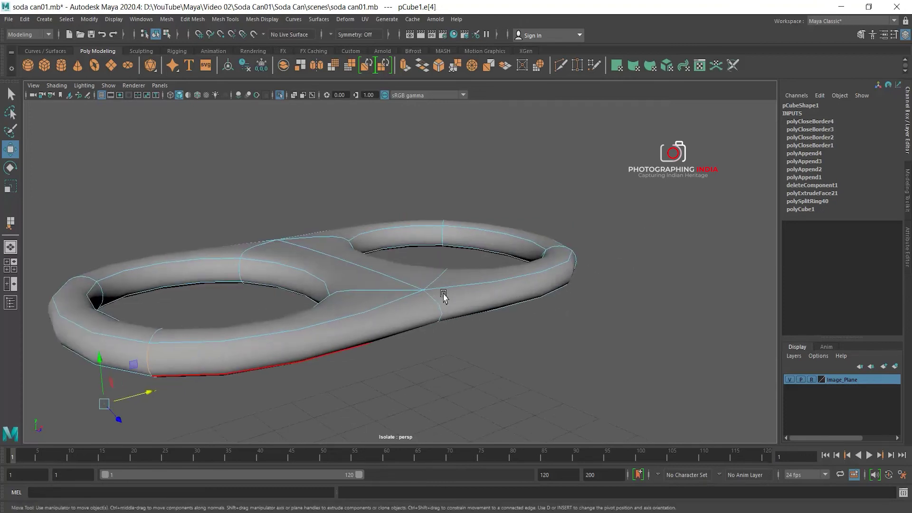
pyautogui.keyDown('shift'); pyautogui.click(438, 305); pyautogui.keyUp('shift')
pyautogui.moveTo(680, 246)
pyautogui.keyDown('alt'); pyautogui.mouseDown()
pyautogui.moveTo(560, 252)
pyautogui.moveTo(494, 244)
pyautogui.moveTo(427, 266)
pyautogui.moveTo(386, 240)
pyautogui.moveTo(399, 209)
pyautogui.moveTo(610, 236)
pyautogui.mouseUp(); pyautogui.keyUp('alt')
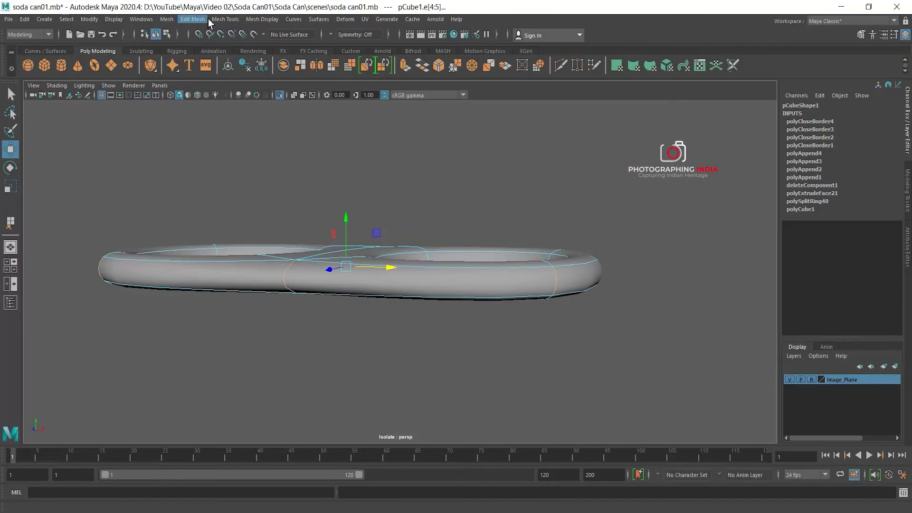
pyautogui.click(196, 20)
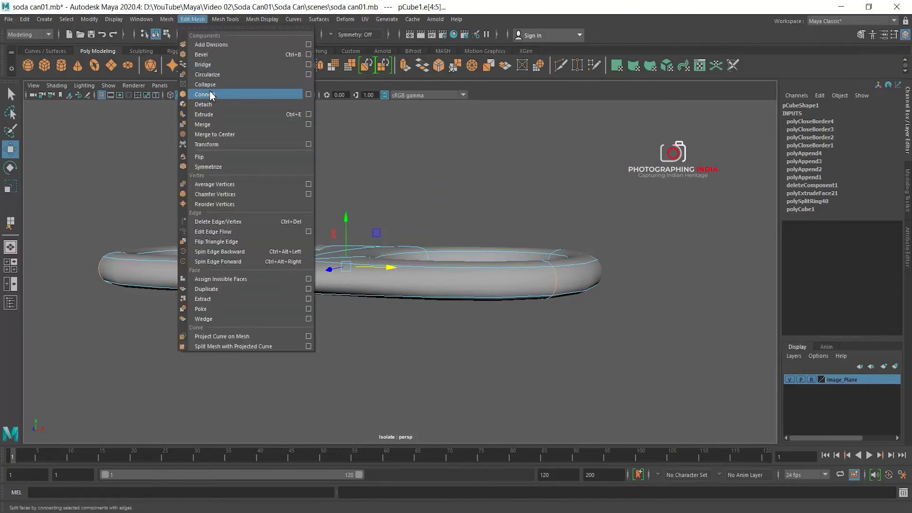
pyautogui.click(211, 95)
pyautogui.moveTo(499, 201)
pyautogui.keyDown('alt'); pyautogui.mouseDown()
pyautogui.moveTo(456, 204)
pyautogui.moveTo(485, 195)
pyautogui.moveTo(411, 236)
pyautogui.moveTo(350, 290)
pyautogui.moveTo(373, 210)
pyautogui.moveTo(521, 142)
pyautogui.moveTo(448, 217)
pyautogui.mouseUp(); pyautogui.keyUp('alt')
pyautogui.keyDown('alt'); pyautogui.moveTo(473, 148); pyautogui.dragTo(398, 322); pyautogui.keyUp('alt')
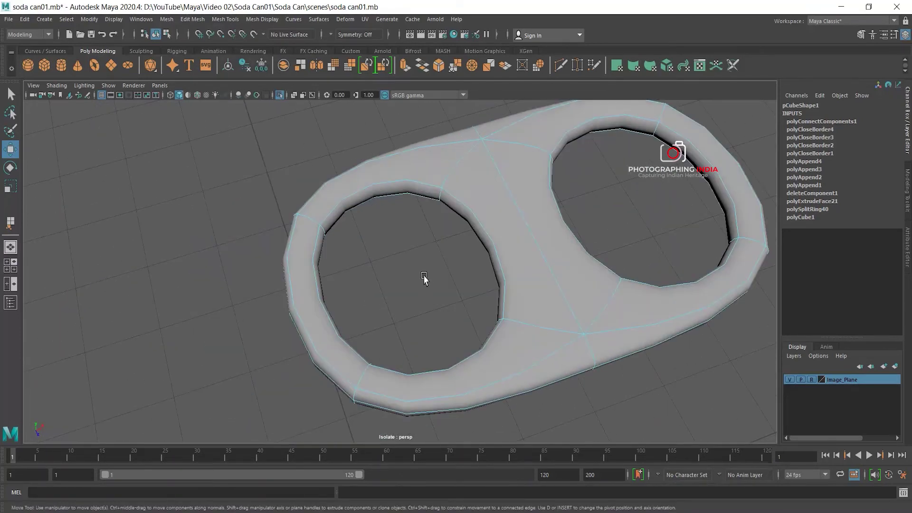
pyautogui.click(319, 295)
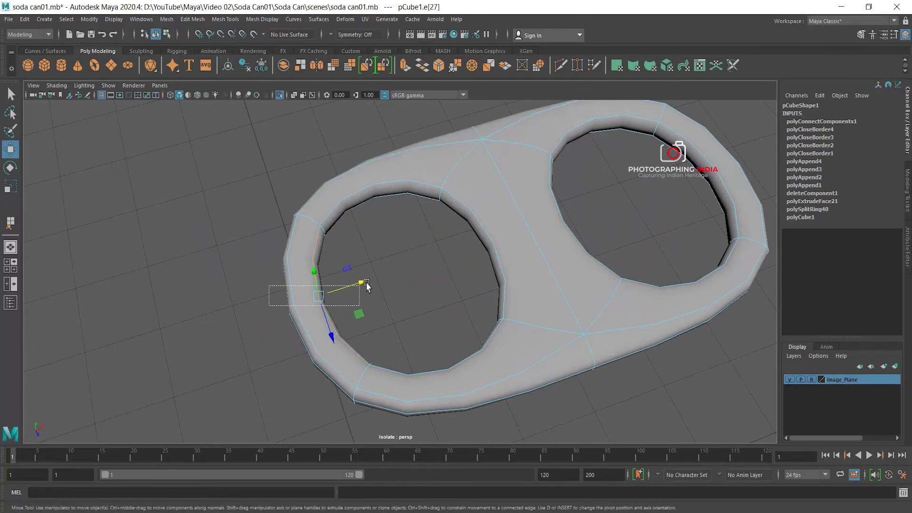
# Split an edge ring through the selected edge of the pull-tab's large hole.
pyautogui.moveTo(373, 301)
pyautogui.keyDown('alt'); pyautogui.mouseDown()
pyautogui.moveTo(377, 288)
pyautogui.moveTo(357, 286)
pyautogui.mouseUp(); pyautogui.keyUp('alt')
pyautogui.keyDown('ctrl'); pyautogui.rightClick(391, 232); pyautogui.keyUp('ctrl')
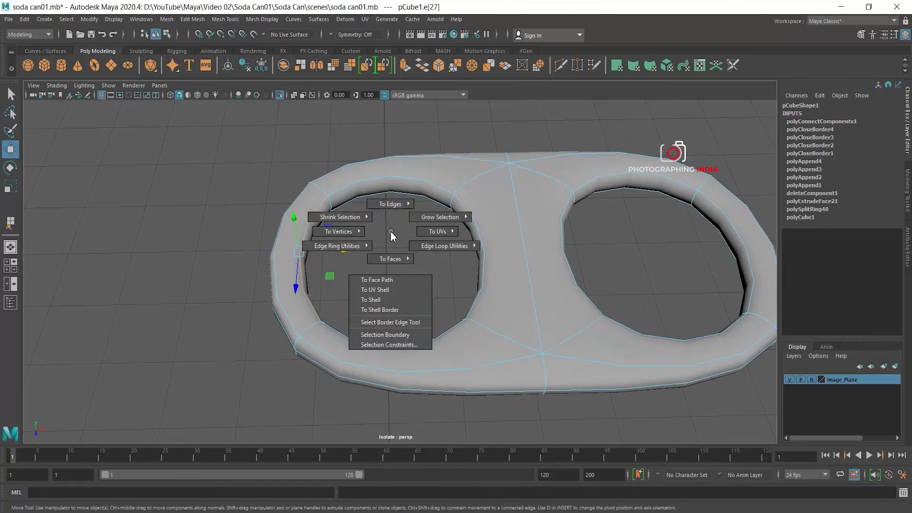
pyautogui.keyDown('shift'); pyautogui.rightClick(390, 233); pyautogui.keyUp('shift')
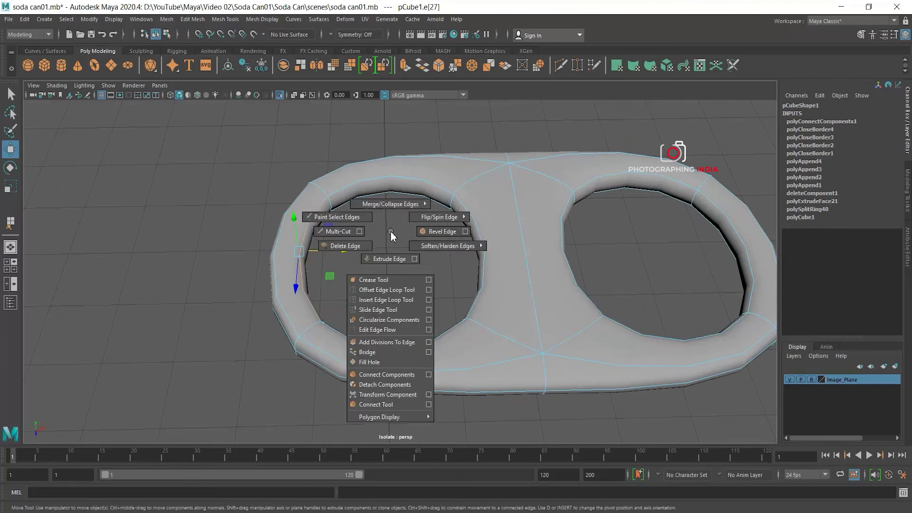
pyautogui.keyDown('ctrl'); pyautogui.rightClick(391, 230); pyautogui.keyUp('ctrl')
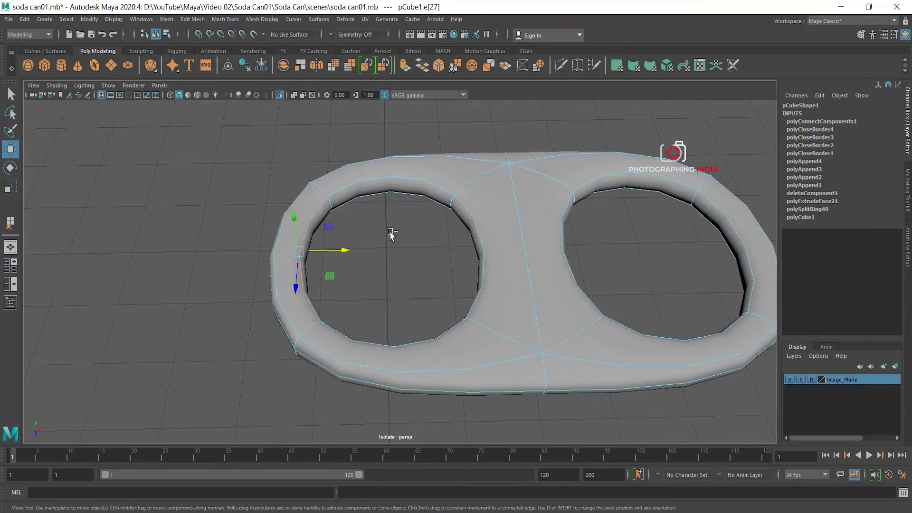
pyautogui.keyDown('ctrl'); pyautogui.rightClick(391, 232); pyautogui.keyUp('ctrl')
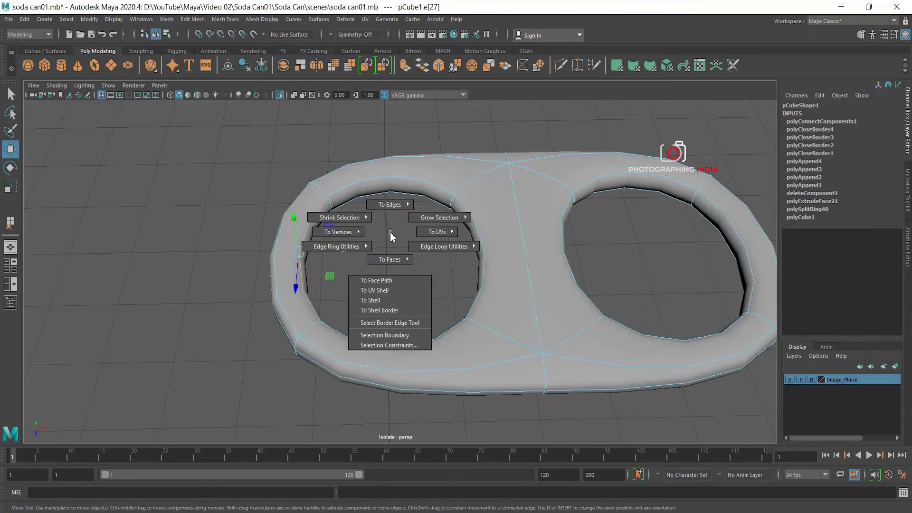
pyautogui.moveTo(350, 258)
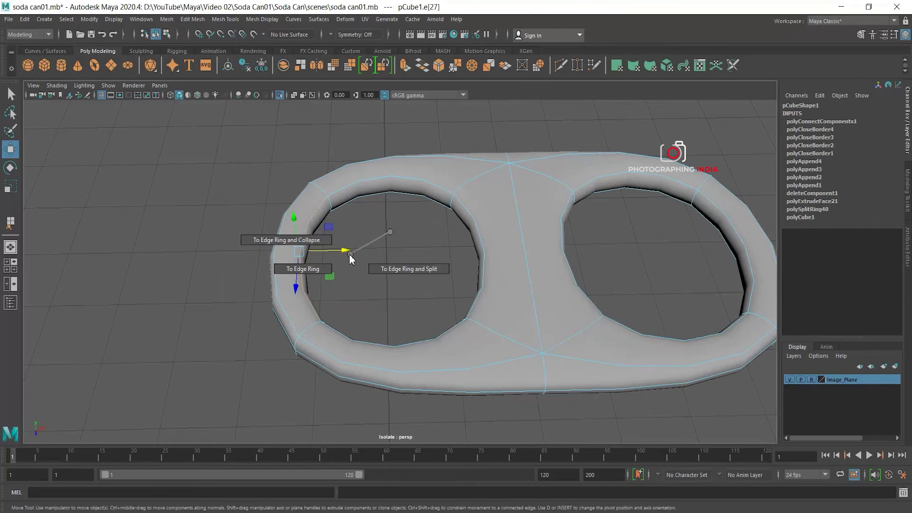
pyautogui.keyDown('ctrl'); pyautogui.rightClick(386, 232); pyautogui.keyUp('ctrl')
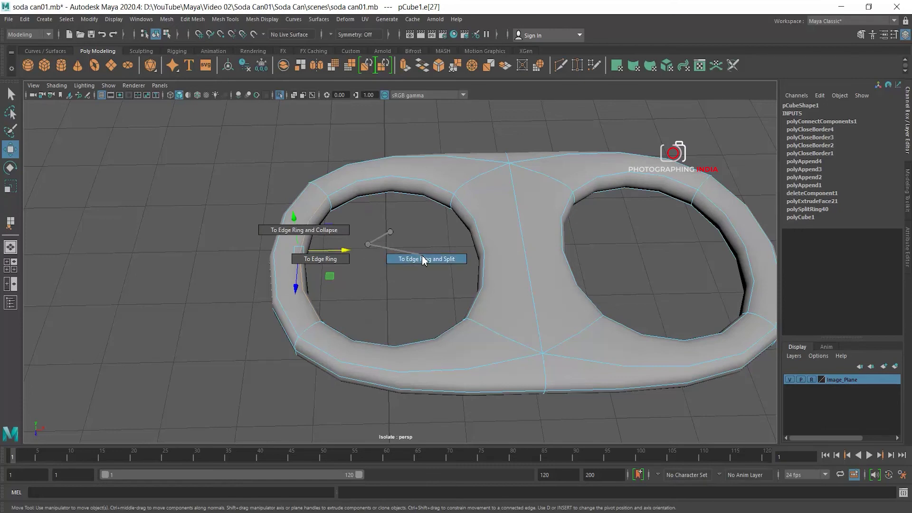
pyautogui.keyDown('ctrl'); pyautogui.moveTo(422, 259); pyautogui.dragTo(422, 259, button='right'); pyautogui.keyUp('ctrl')
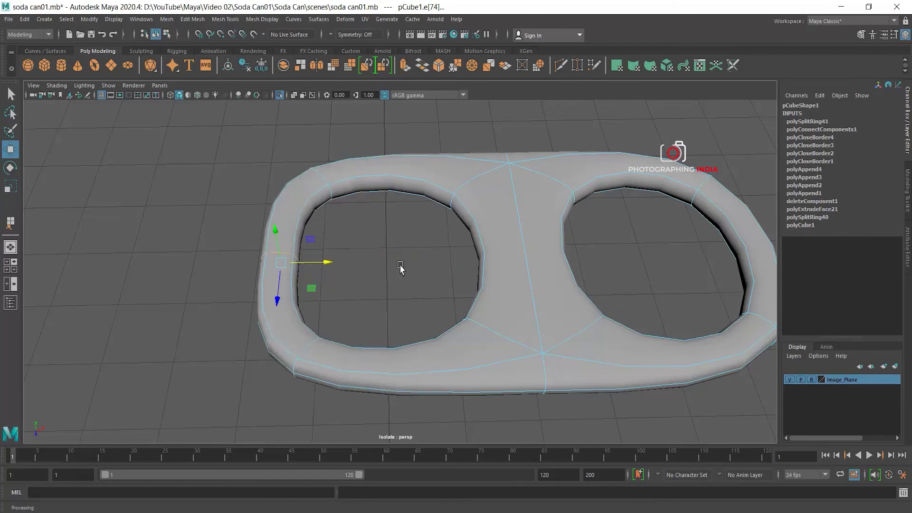
# Slide the new loop outward, then try and undo another split at the hole's inner rim.
pyautogui.keyDown('alt'); pyautogui.moveTo(379, 257); pyautogui.dragTo(423, 270, button='middle'); pyautogui.keyUp('alt')
pyautogui.moveTo(375, 281); pyautogui.dragTo(338, 294)
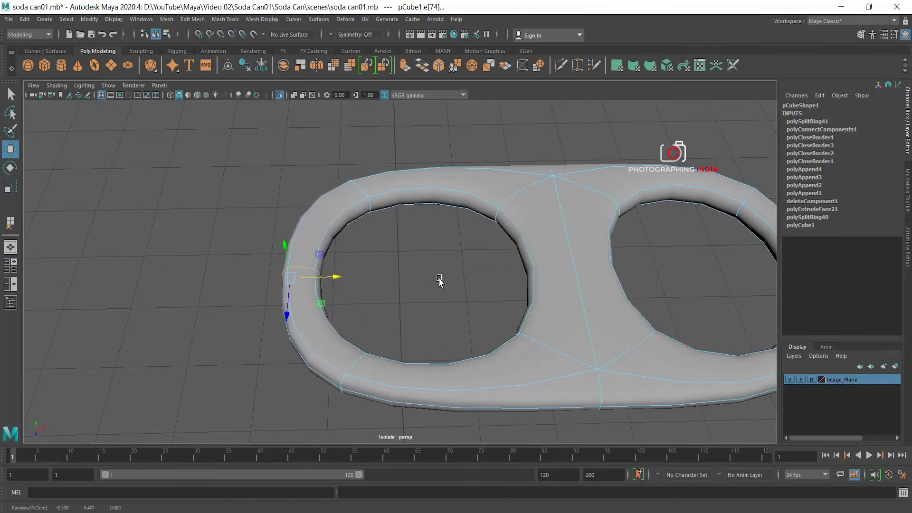
pyautogui.keyDown('alt'); pyautogui.moveTo(439, 280); pyautogui.dragTo(411, 283); pyautogui.keyUp('alt')
pyautogui.click(361, 206)
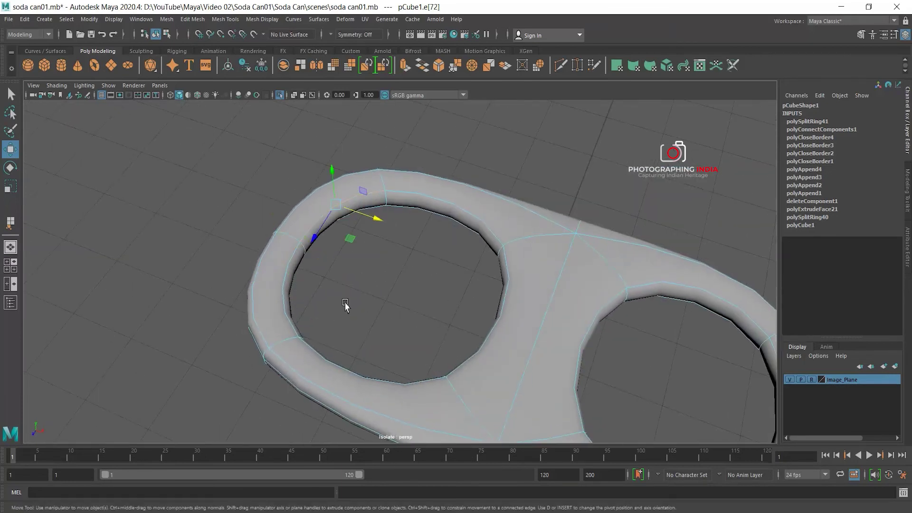
pyautogui.doubleClick(291, 298)
pyautogui.keyDown('ctrl'); pyautogui.rightClick(407, 253); pyautogui.keyUp('ctrl')
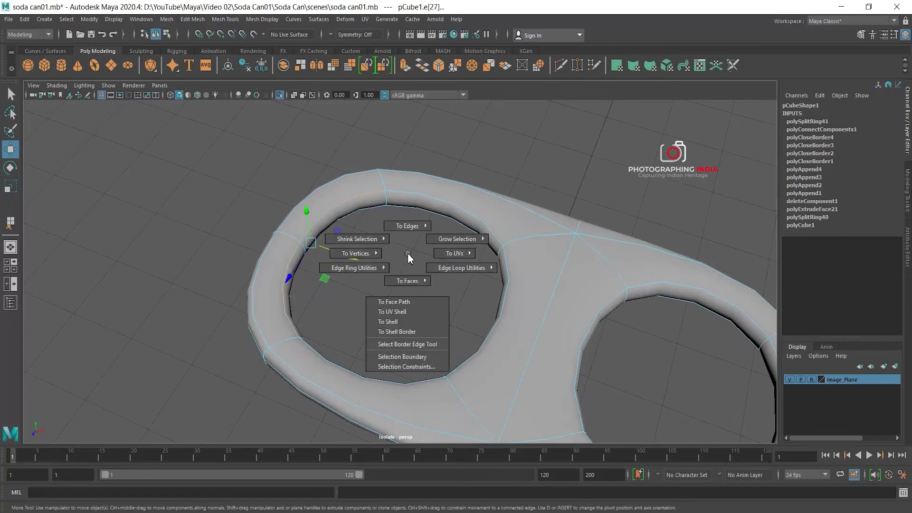
pyautogui.click(433, 298)
pyautogui.hotkey('ctrl', 'z')
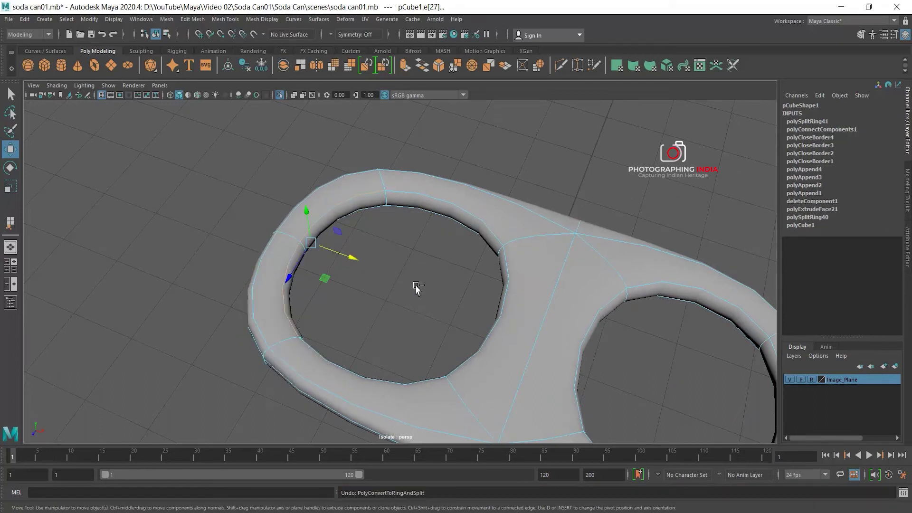
# Split two more edge rings, through the hole's top edge and across the tab.
pyautogui.keyDown('ctrl'); pyautogui.rightClick(399, 261); pyautogui.keyUp('ctrl')
pyautogui.click(399, 290)
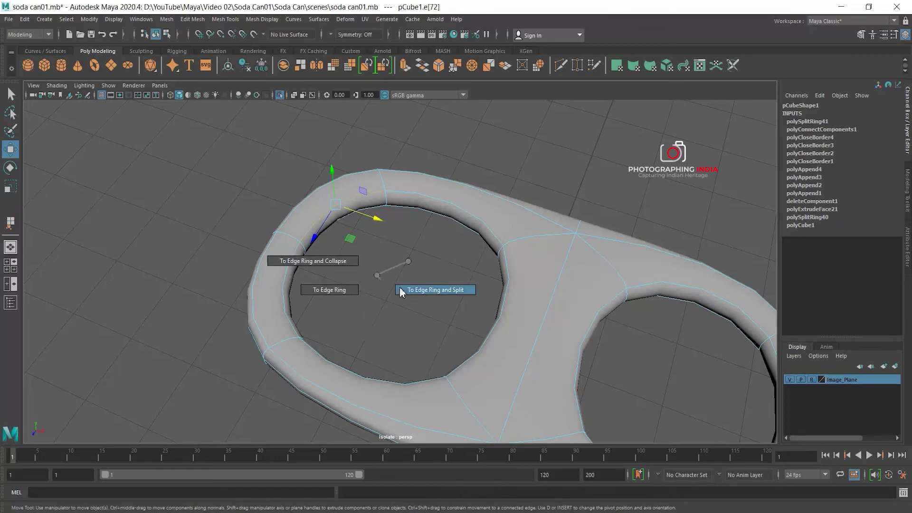
pyautogui.click(428, 290)
pyautogui.keyDown('ctrl'); pyautogui.rightClick(419, 281); pyautogui.keyUp('ctrl')
pyautogui.click(335, 290)
pyautogui.click(427, 309)
pyautogui.moveTo(418, 313)
pyautogui.keyDown('alt'); pyautogui.mouseDown()
pyautogui.moveTo(381, 288)
pyautogui.moveTo(345, 287)
pyautogui.mouseUp(); pyautogui.keyUp('alt')
# Slide the hole's left-side edge outward to widen the ring.
pyautogui.click(325, 209)
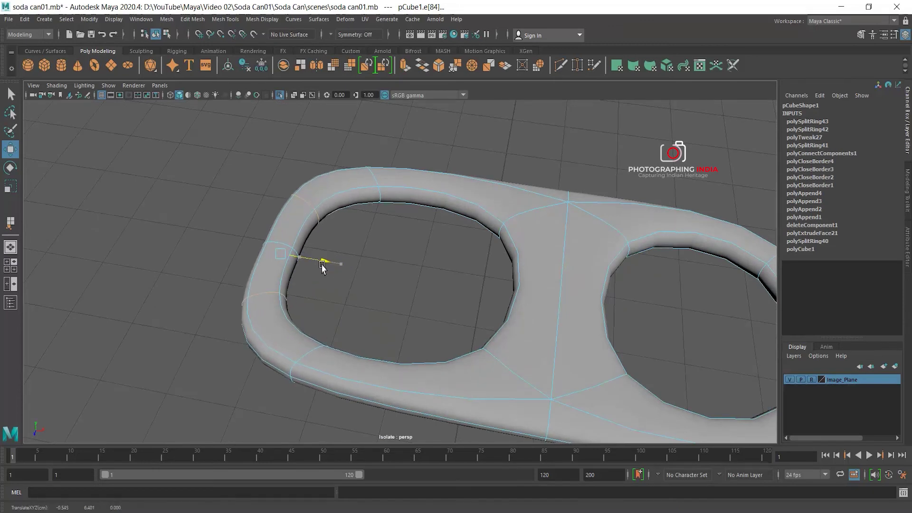
pyautogui.moveTo(333, 284); pyautogui.dragTo(322, 284)
pyautogui.moveTo(383, 308)
pyautogui.keyDown('alt'); pyautogui.mouseDown()
pyautogui.moveTo(413, 332)
pyautogui.moveTo(346, 301)
pyautogui.mouseUp(); pyautogui.keyUp('alt')
pyautogui.click(340, 292)
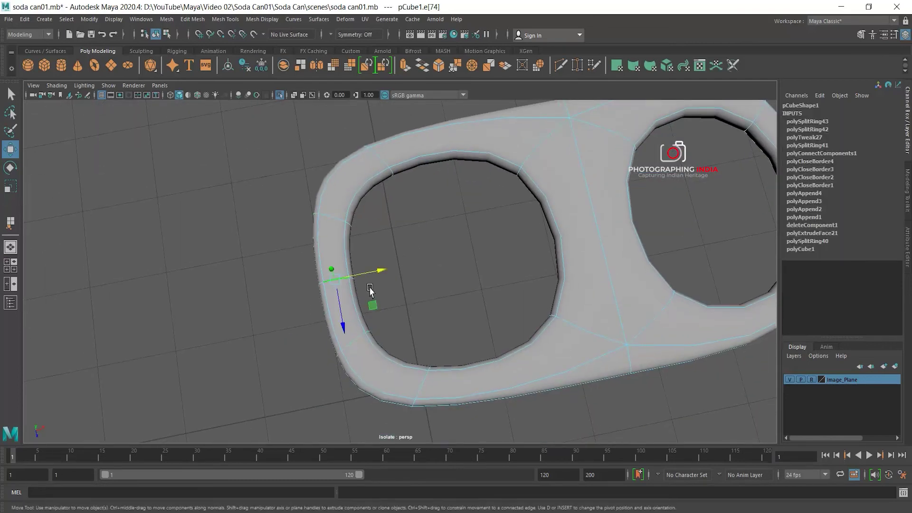
pyautogui.moveTo(383, 273); pyautogui.dragTo(372, 278)
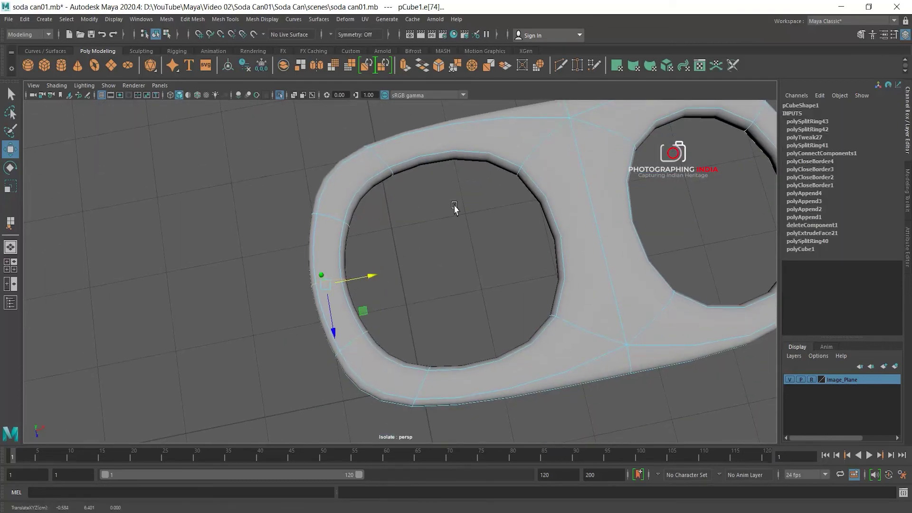
pyautogui.keyDown('alt'); pyautogui.moveTo(454, 207); pyautogui.dragTo(429, 212); pyautogui.keyUp('alt')
# Split an edge ring through the hole's top edge, move that edge, and split again.
pyautogui.click(431, 207)
pyautogui.keyDown('shift'); pyautogui.moveTo(442, 269); pyautogui.dragTo(480, 294, button='right'); pyautogui.keyUp('shift')
pyautogui.moveTo(492, 322)
pyautogui.keyDown('alt'); pyautogui.mouseDown(button='middle')
pyautogui.moveTo(478, 253)
pyautogui.moveTo(468, 281)
pyautogui.mouseUp(button='middle'); pyautogui.keyUp('alt')
pyautogui.moveTo(452, 214); pyautogui.dragTo(452, 209)
pyautogui.moveTo(519, 281)
pyautogui.keyDown('alt'); pyautogui.mouseDown(button='middle')
pyautogui.moveTo(495, 305)
pyautogui.moveTo(494, 241)
pyautogui.mouseUp(button='middle'); pyautogui.keyUp('alt')
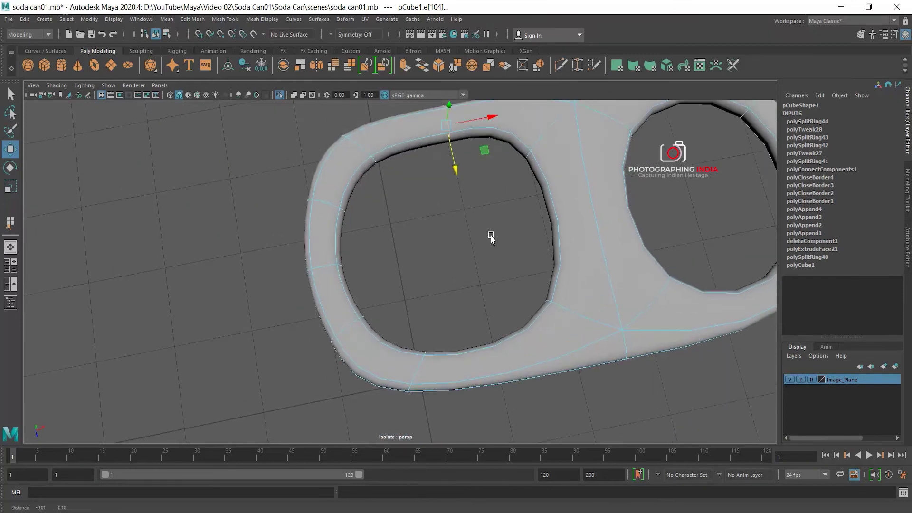
pyautogui.keyDown('ctrl'); pyautogui.rightClick(445, 204); pyautogui.keyUp('ctrl')
pyautogui.keyDown('ctrl'); pyautogui.moveTo(445, 205); pyautogui.dragTo(467, 243, button='right'); pyautogui.keyUp('ctrl')
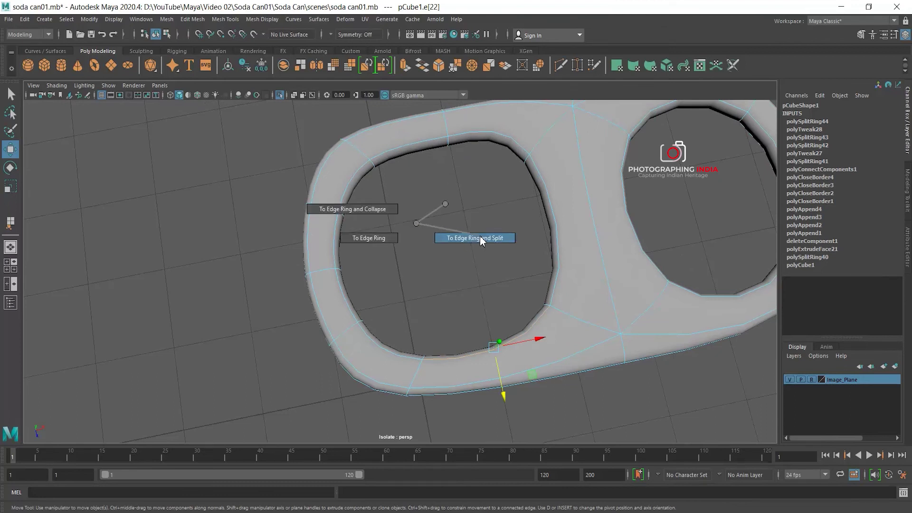
pyautogui.keyDown('ctrl'); pyautogui.moveTo(481, 241); pyautogui.dragTo(481, 241, button='right'); pyautogui.keyUp('ctrl')
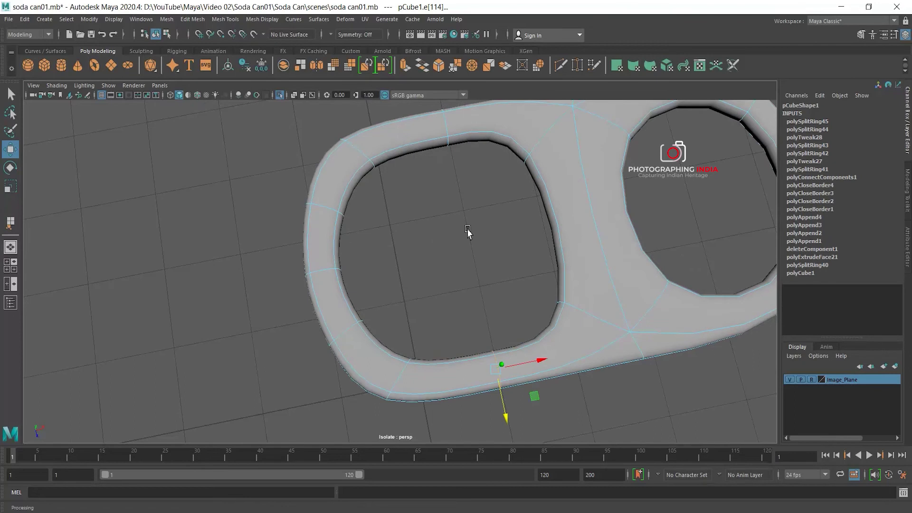
# Scale the newest loop outward so the large hole grows slightly.
pyautogui.click(448, 131)
pyautogui.press('r')
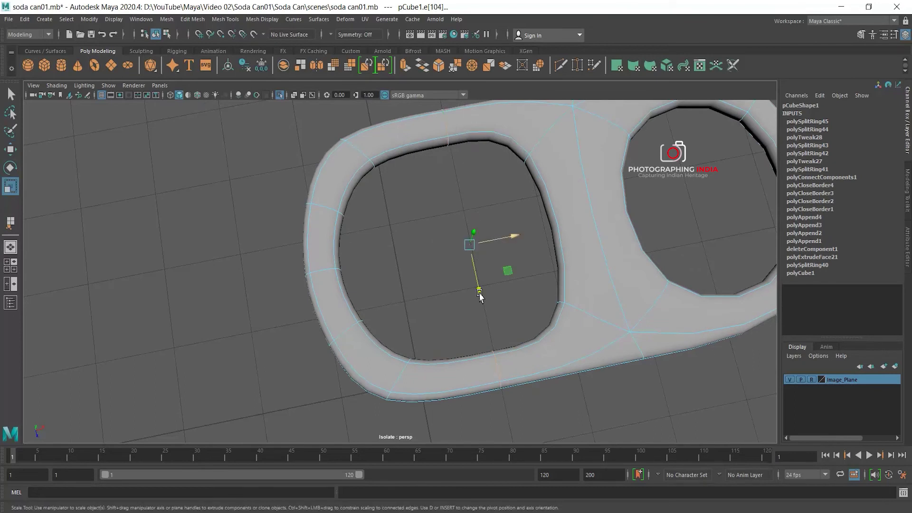
pyautogui.moveTo(476, 283); pyautogui.dragTo(480, 291)
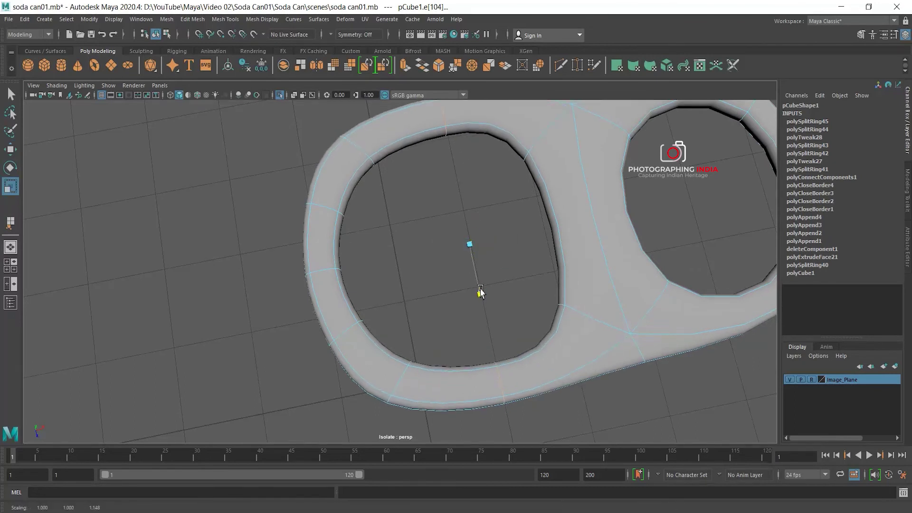
pyautogui.scroll(-3, 480, 290)
pyautogui.click(529, 240)
# Add an edge loop across the middle bar and slide it toward the smaller hole.
pyautogui.keyDown('ctrl'); pyautogui.rightClick(420, 216); pyautogui.keyUp('ctrl')
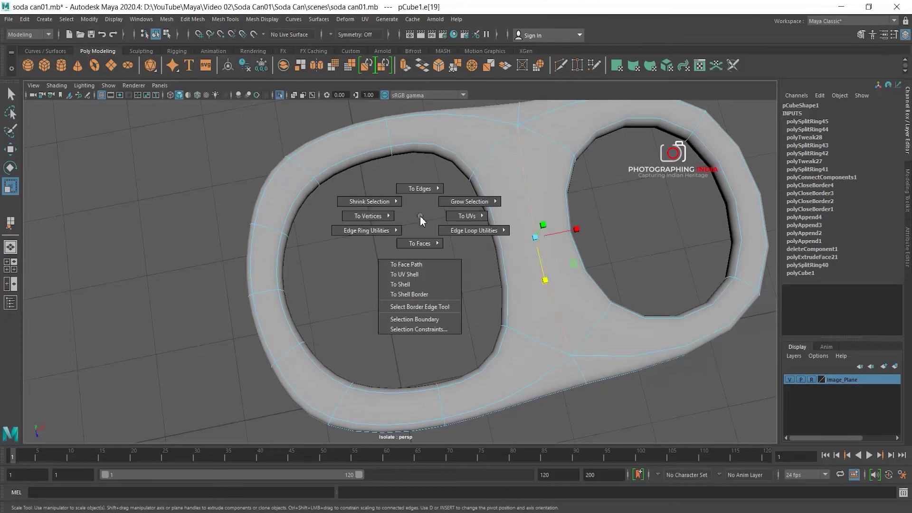
pyautogui.click(463, 245)
pyautogui.keyDown('alt'); pyautogui.moveTo(447, 271); pyautogui.dragTo(551, 264); pyautogui.keyUp('alt')
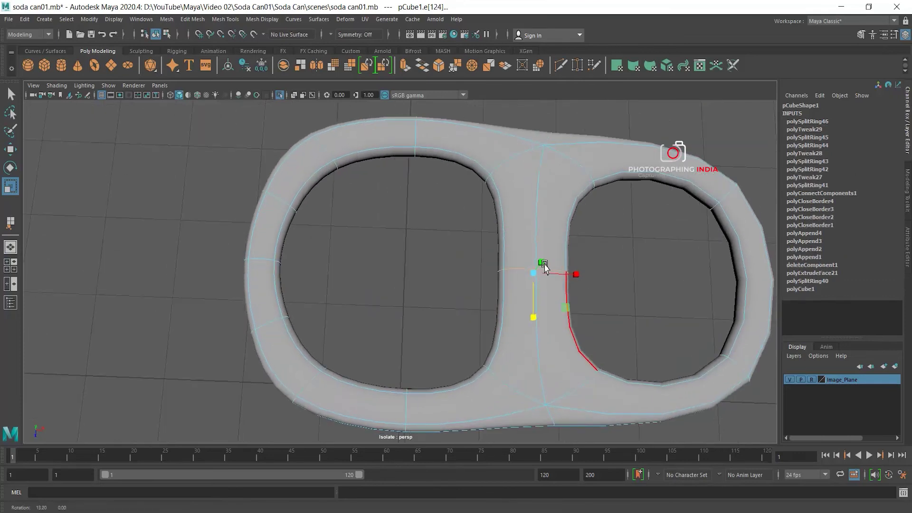
pyautogui.press('w')
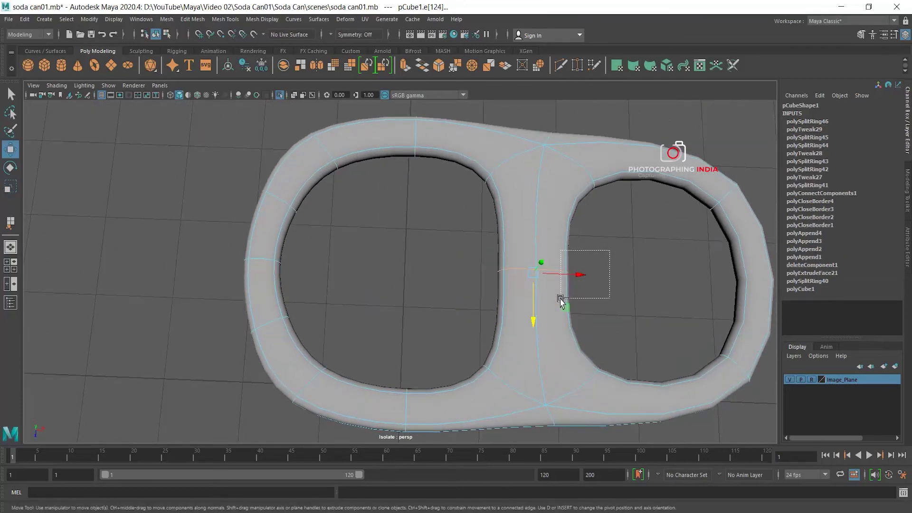
pyautogui.moveTo(622, 313)
pyautogui.keyDown('alt'); pyautogui.mouseDown()
pyautogui.moveTo(586, 261)
pyautogui.moveTo(590, 204)
pyautogui.moveTo(615, 286)
pyautogui.mouseUp(); pyautogui.keyUp('alt')
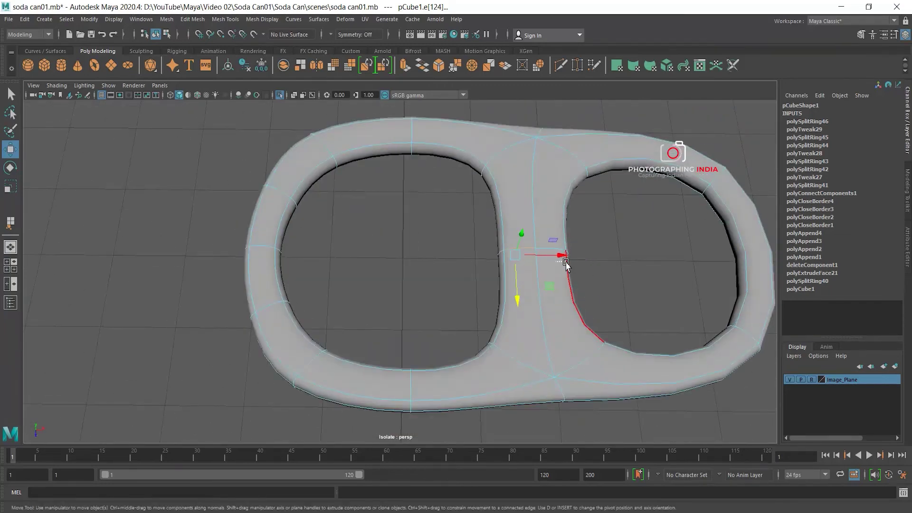
pyautogui.moveTo(564, 261); pyautogui.dragTo(574, 262)
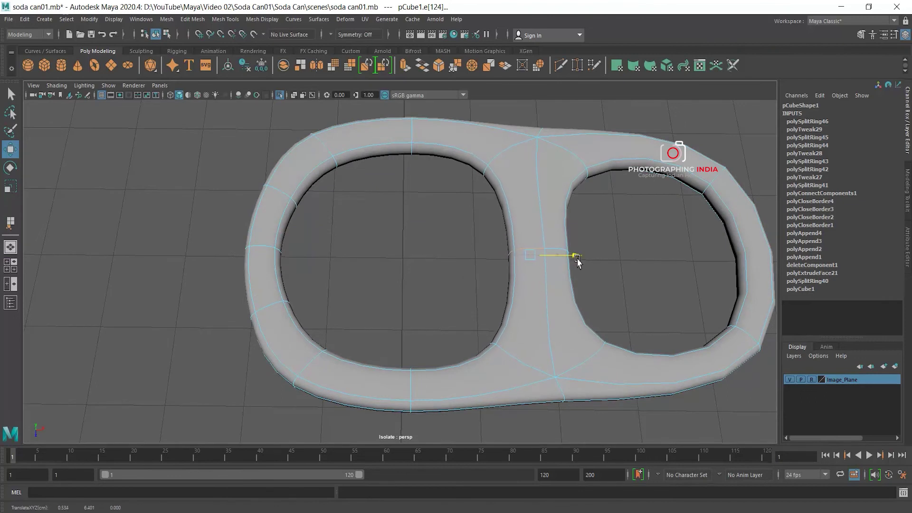
# Split two more edge loops around the large ring's inner top.
pyautogui.moveTo(275, 261)
pyautogui.keyDown('alt'); pyautogui.mouseDown()
pyautogui.moveTo(300, 204)
pyautogui.moveTo(406, 301)
pyautogui.moveTo(316, 291)
pyautogui.mouseUp(); pyautogui.keyUp('alt')
pyautogui.click(443, 293)
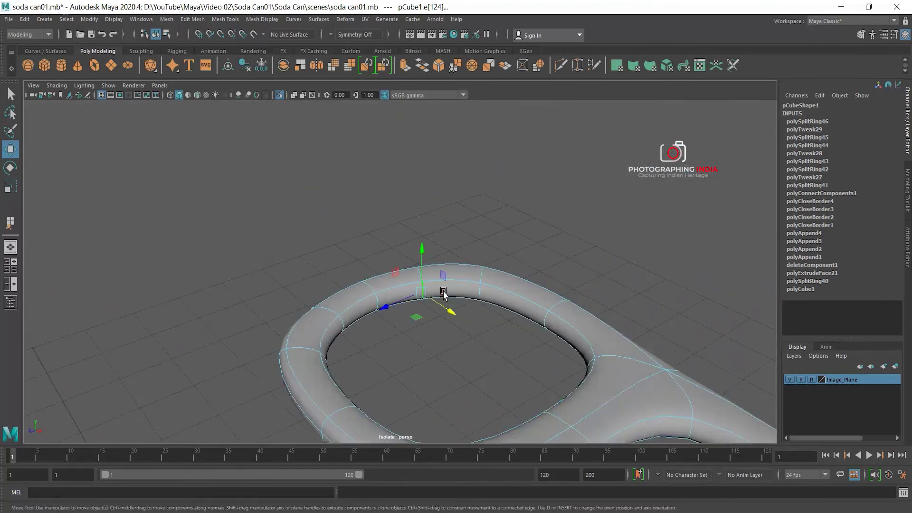
pyautogui.keyDown('shift'); pyautogui.moveTo(472, 196); pyautogui.dragTo(519, 228, button='right'); pyautogui.keyUp('shift')
pyautogui.moveTo(454, 291)
pyautogui.keyDown('alt'); pyautogui.mouseDown()
pyautogui.moveTo(380, 285)
pyautogui.moveTo(346, 297)
pyautogui.moveTo(369, 281)
pyautogui.moveTo(421, 275)
pyautogui.mouseUp(); pyautogui.keyUp('alt')
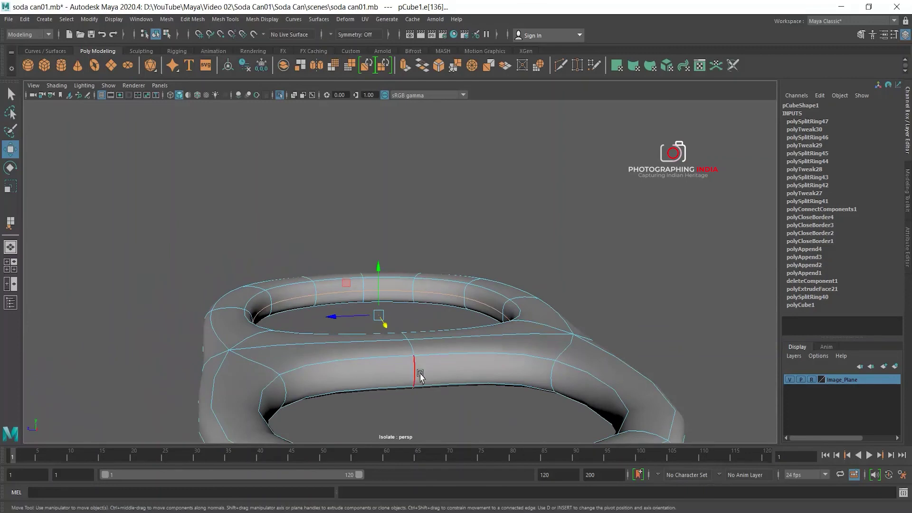
pyautogui.keyDown('shift'); pyautogui.moveTo(656, 198); pyautogui.dragTo(627, 240, button='right'); pyautogui.keyUp('shift')
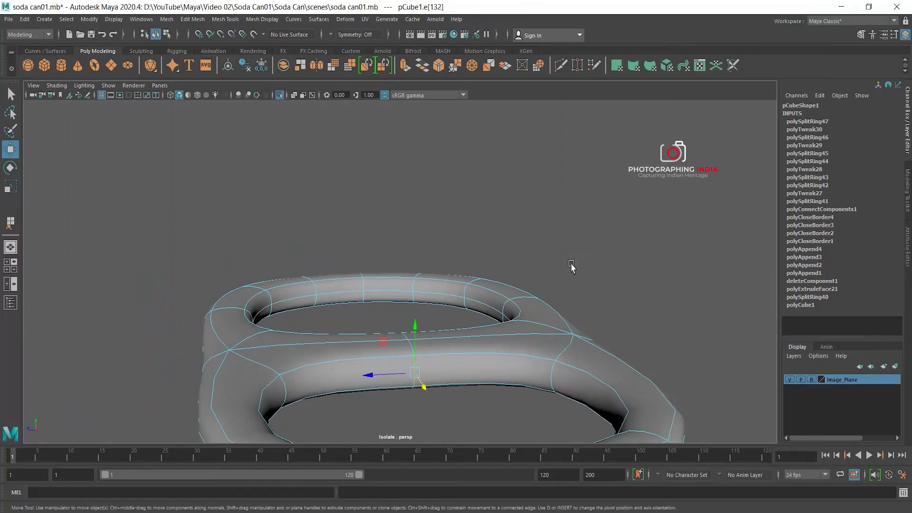
pyautogui.keyDown('alt'); pyautogui.moveTo(526, 278); pyautogui.dragTo(529, 234, button='right'); pyautogui.keyUp('alt')
pyautogui.moveTo(529, 234)
pyautogui.keyDown('alt'); pyautogui.mouseDown()
pyautogui.moveTo(509, 280)
pyautogui.moveTo(562, 307)
pyautogui.mouseUp(); pyautogui.keyUp('alt')
pyautogui.keyDown('alt'); pyautogui.moveTo(562, 308); pyautogui.dragTo(448, 249, button='right'); pyautogui.keyUp('alt')
pyautogui.moveTo(448, 248)
pyautogui.keyDown('alt'); pyautogui.mouseDown()
pyautogui.moveTo(503, 301)
pyautogui.moveTo(534, 238)
pyautogui.mouseUp(); pyautogui.keyUp('alt')
pyautogui.click(533, 237)
pyautogui.keyDown('ctrl'); pyautogui.rightClick(600, 158); pyautogui.keyUp('ctrl')
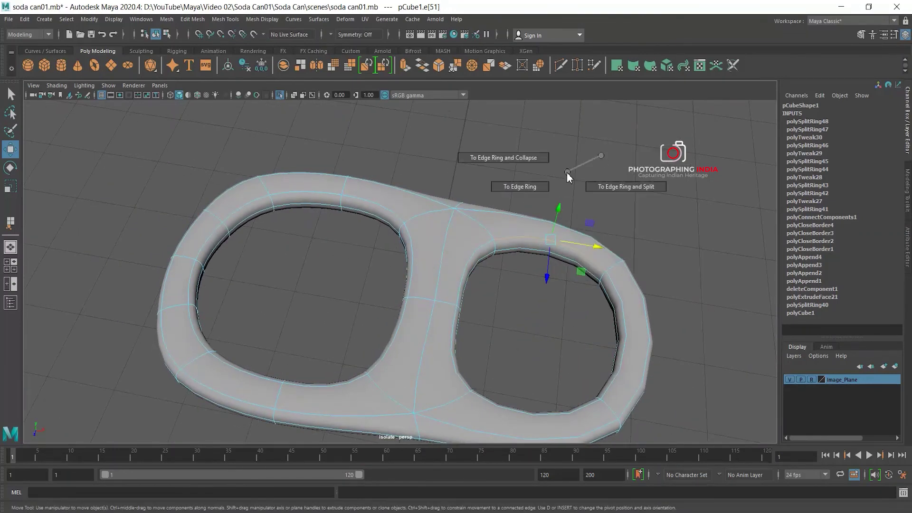
# Add two loops around the smaller hole and scale it taller in Y.
pyautogui.click(589, 187)
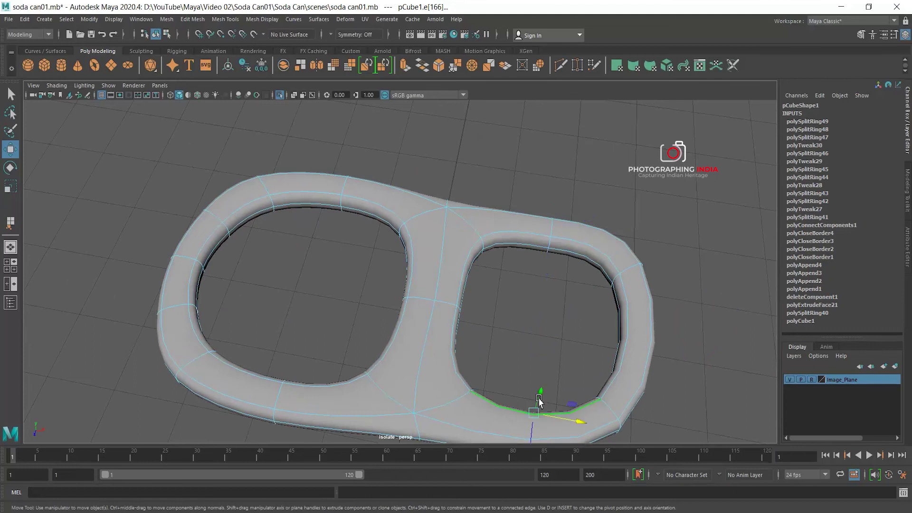
pyautogui.keyDown('ctrl'); pyautogui.rightClick(613, 177); pyautogui.keyUp('ctrl')
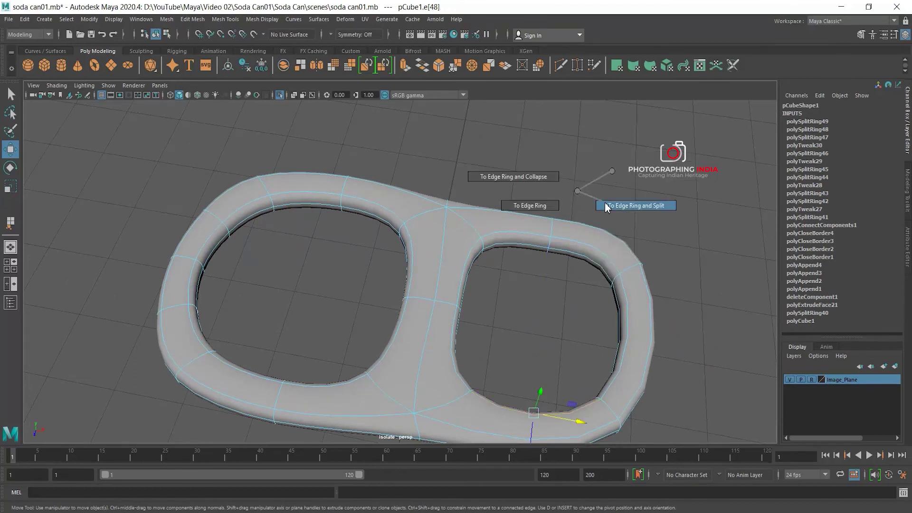
pyautogui.click(605, 202)
pyautogui.keyDown('alt'); pyautogui.moveTo(656, 167); pyautogui.dragTo(521, 338, button='middle'); pyautogui.keyUp('alt')
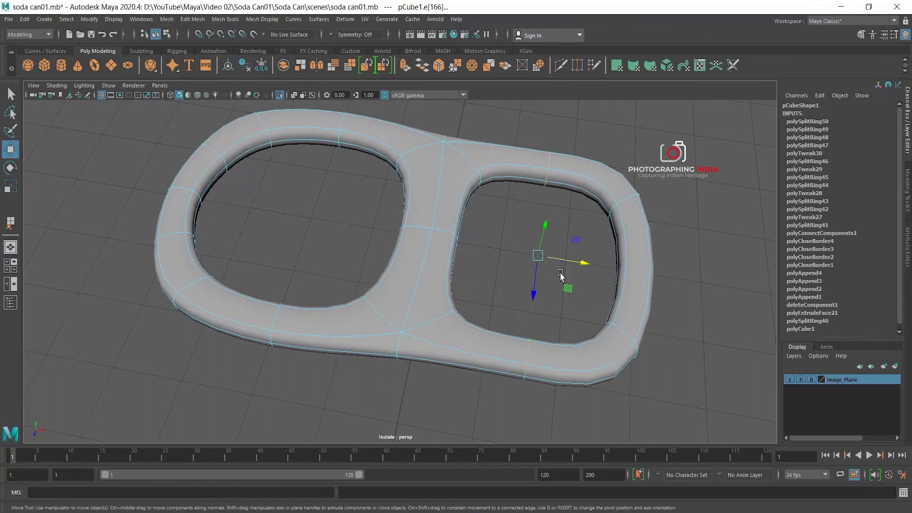
pyautogui.press('r')
pyautogui.moveTo(533, 291); pyautogui.dragTo(528, 308)
# Insert a loop along the right rim and push the tab's right end outward.
pyautogui.doubleClick(624, 262)
pyautogui.keyDown('shift'); pyautogui.moveTo(698, 175); pyautogui.dragTo(653, 218, button='right'); pyautogui.keyUp('shift')
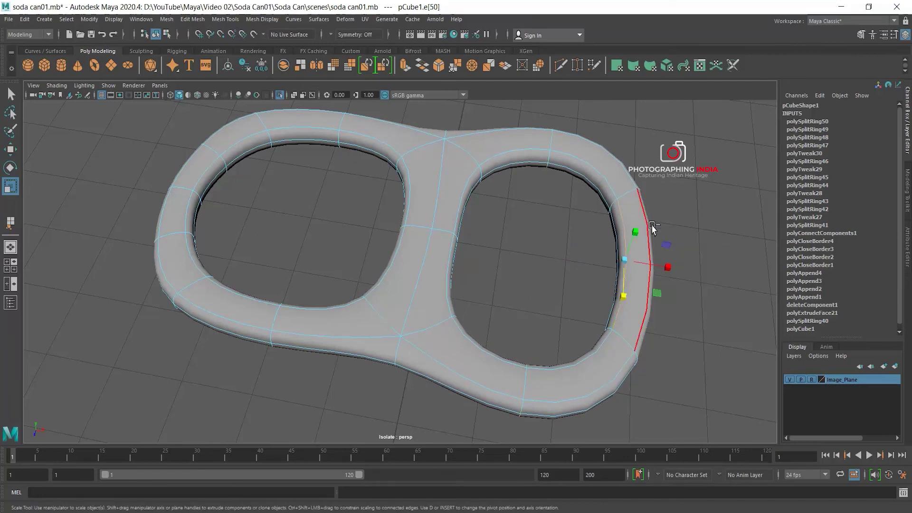
pyautogui.moveTo(697, 174)
pyautogui.keyDown('shift'); pyautogui.mouseDown(button='right')
pyautogui.moveTo(648, 202)
pyautogui.moveTo(721, 223)
pyautogui.mouseUp(button='right'); pyautogui.keyUp('shift')
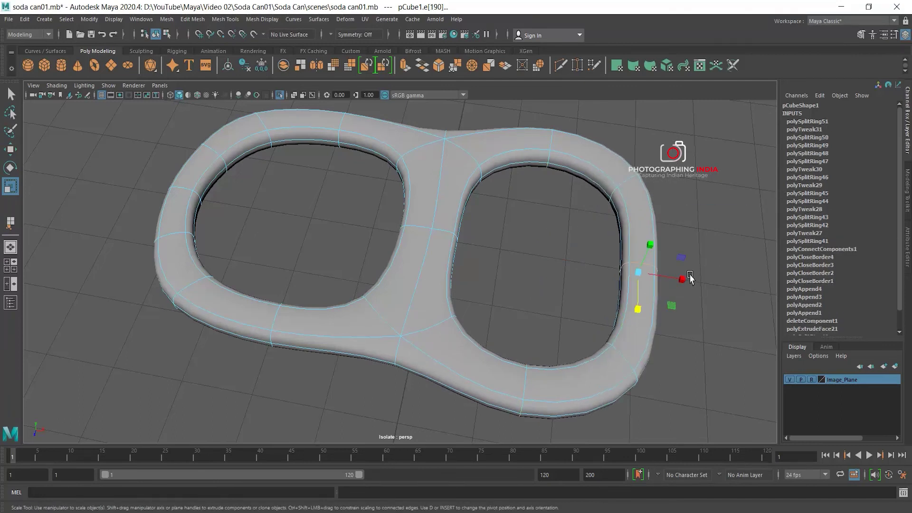
pyautogui.press('w')
pyautogui.moveTo(683, 281)
pyautogui.mouseDown()
pyautogui.moveTo(703, 287)
pyautogui.moveTo(377, 238)
pyautogui.moveTo(514, 266)
pyautogui.moveTo(381, 246)
pyautogui.mouseUp()
# Select two adjacent faces on the ring's inner rim.
pyautogui.moveTo(380, 246)
pyautogui.keyDown('alt'); pyautogui.mouseDown(button='right')
pyautogui.moveTo(559, 294)
pyautogui.moveTo(533, 309)
pyautogui.mouseUp(button='right'); pyautogui.keyUp('alt')
pyautogui.moveTo(533, 309)
pyautogui.keyDown('alt'); pyautogui.mouseDown()
pyautogui.moveTo(496, 206)
pyautogui.moveTo(459, 226)
pyautogui.mouseUp(); pyautogui.keyUp('alt')
pyautogui.moveTo(460, 226)
pyautogui.keyDown('alt'); pyautogui.mouseDown(button='right')
pyautogui.moveTo(548, 295)
pyautogui.moveTo(499, 265)
pyautogui.mouseUp(button='right'); pyautogui.keyUp('alt')
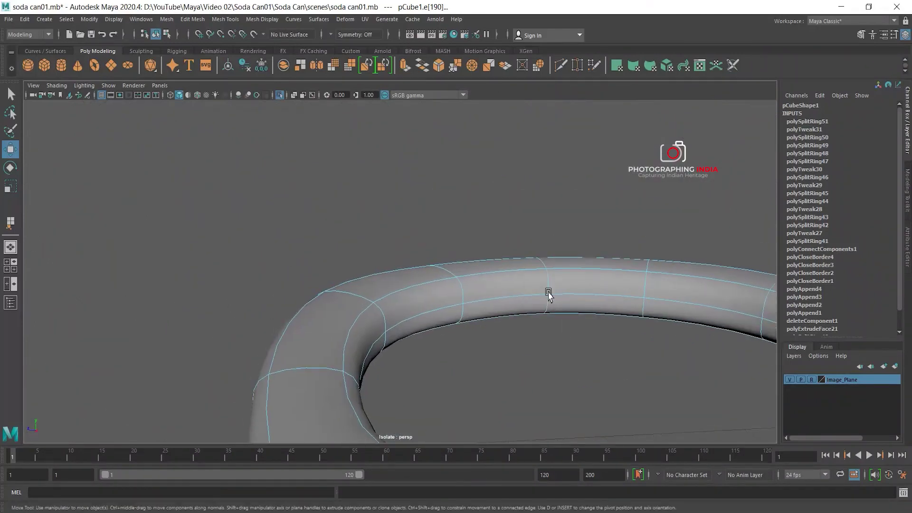
pyautogui.click(535, 292)
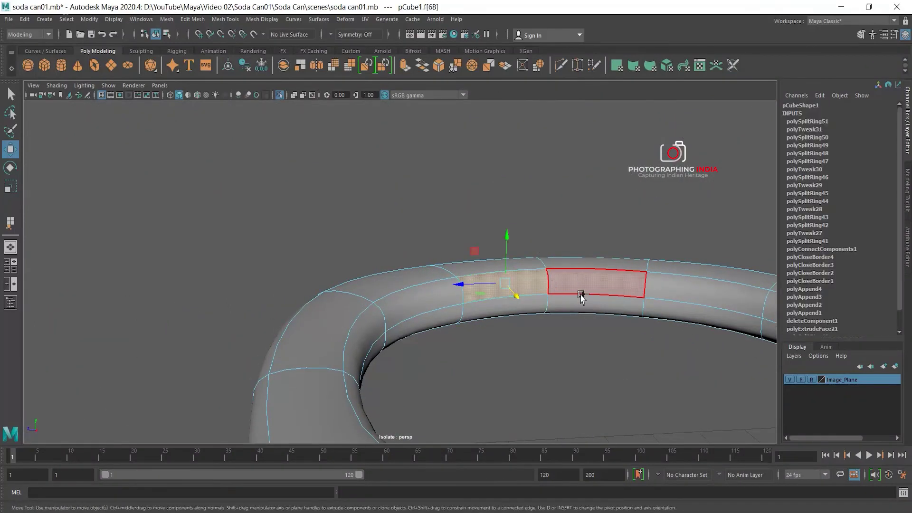
pyautogui.keyDown('shift'); pyautogui.click(504, 309); pyautogui.keyUp('shift')
# Extrude the inner rim faces and pull them into the hole as a tongue.
pyautogui.hotkey('ctrl', 'z')
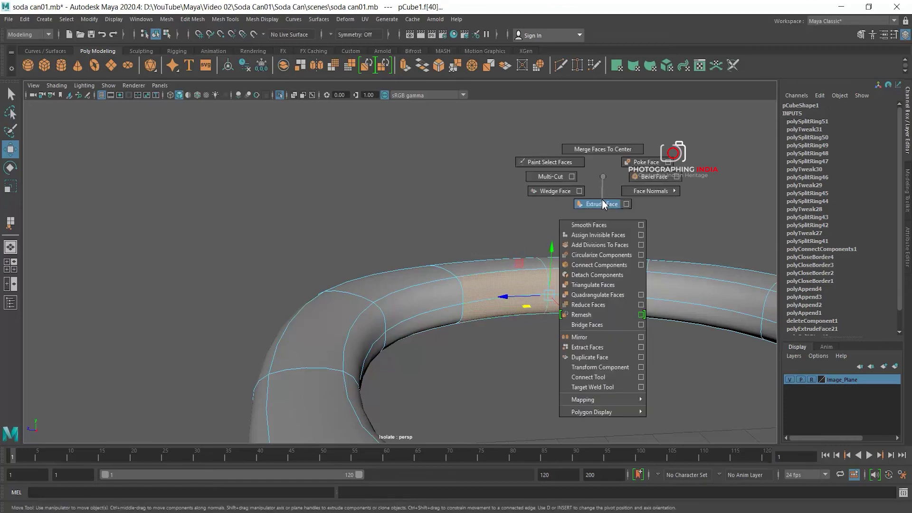
pyautogui.keyDown('shift'); pyautogui.moveTo(602, 198); pyautogui.dragTo(602, 150, button='right'); pyautogui.keyUp('shift')
pyautogui.keyDown('alt'); pyautogui.moveTo(637, 284); pyautogui.dragTo(567, 283); pyautogui.keyUp('alt')
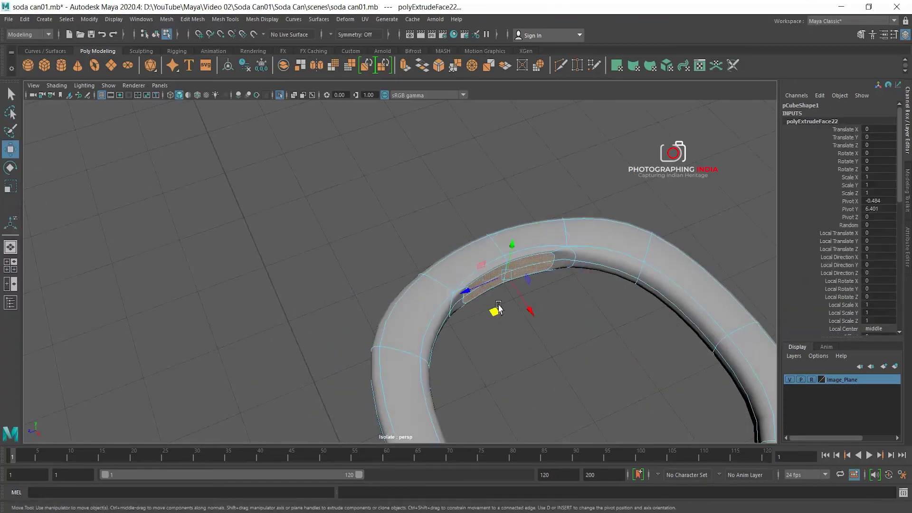
pyautogui.scroll(3, 568, 284)
pyautogui.press('w')
pyautogui.moveTo(499, 289)
pyautogui.mouseDown()
pyautogui.moveTo(592, 333)
pyautogui.moveTo(664, 414)
pyautogui.mouseUp()
pyautogui.moveTo(644, 368)
pyautogui.keyDown('alt'); pyautogui.mouseDown()
pyautogui.moveTo(580, 294)
pyautogui.moveTo(573, 302)
pyautogui.mouseUp(); pyautogui.keyUp('alt')
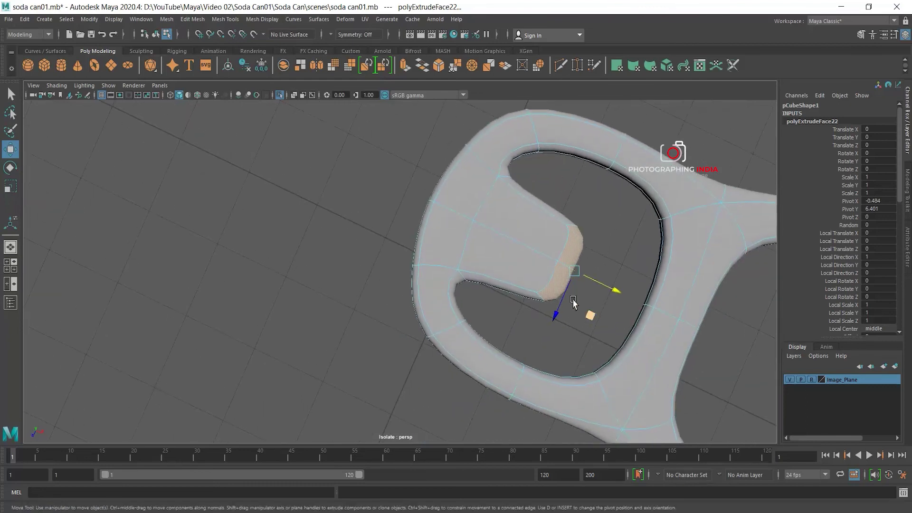
# Add an edge loop around the tongue and scale it to round the tip.
pyautogui.moveTo(524, 255); pyautogui.dragTo(533, 199, button='right')
pyautogui.click(533, 239)
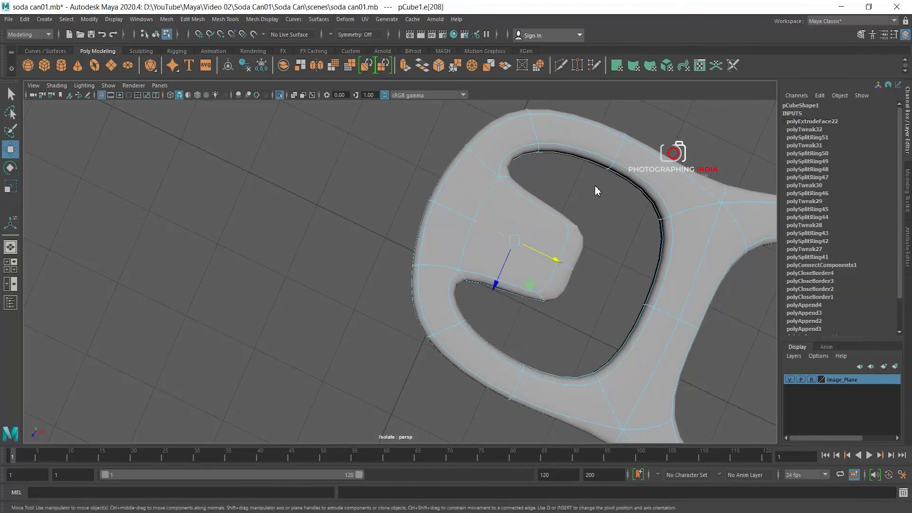
pyautogui.keyDown('shift'); pyautogui.moveTo(597, 190); pyautogui.dragTo(604, 228, button='right'); pyautogui.keyUp('shift')
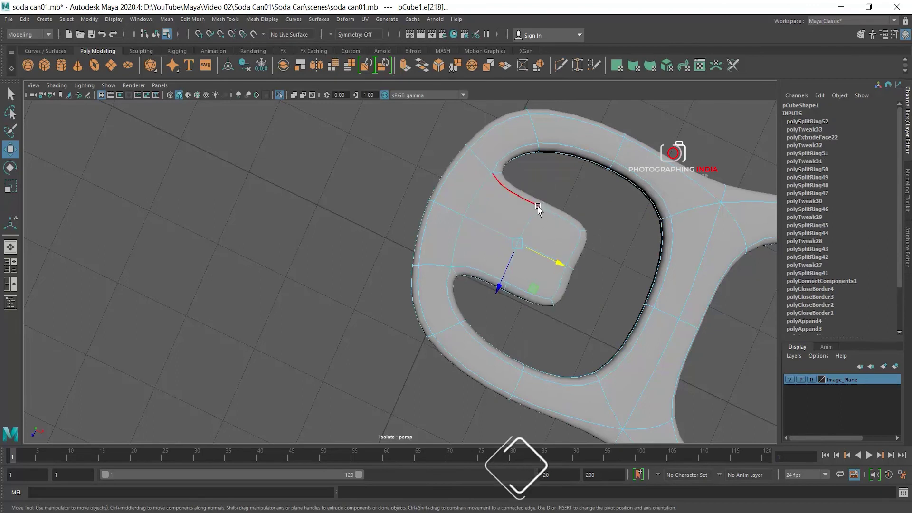
pyautogui.press('r')
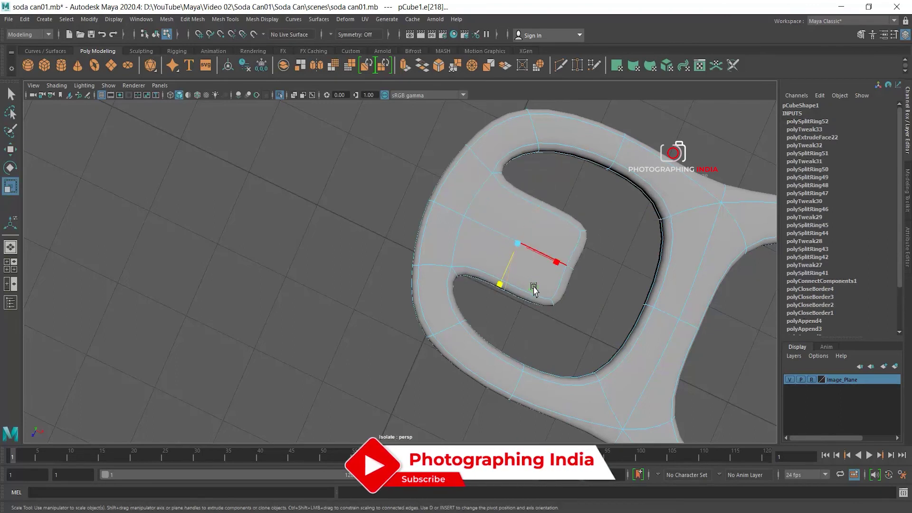
pyautogui.moveTo(497, 291); pyautogui.dragTo(489, 300)
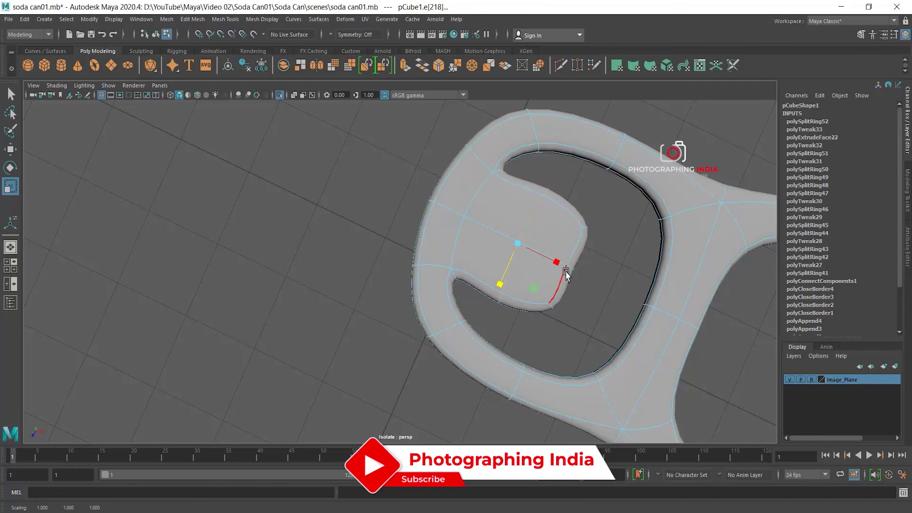
pyautogui.keyDown('alt'); pyautogui.moveTo(571, 272); pyautogui.dragTo(508, 253); pyautogui.keyUp('alt')
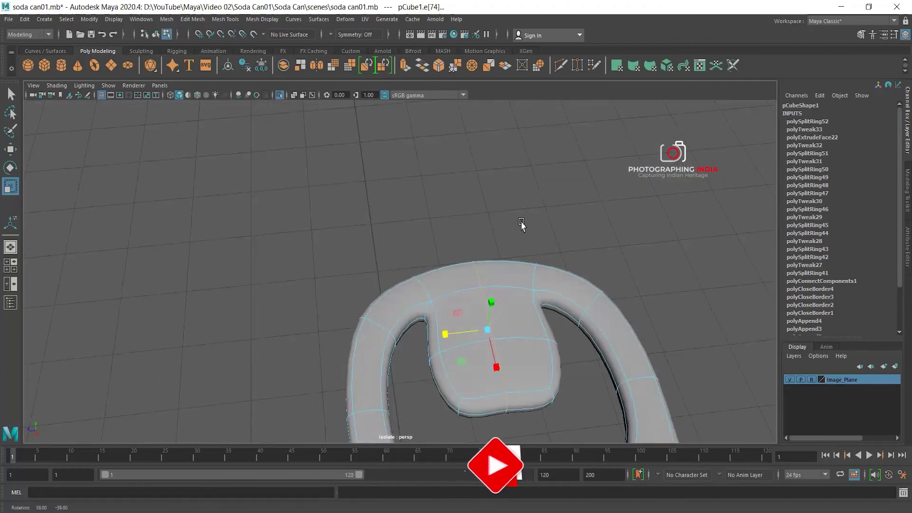
pyautogui.rightClick(507, 253)
pyautogui.click(462, 253)
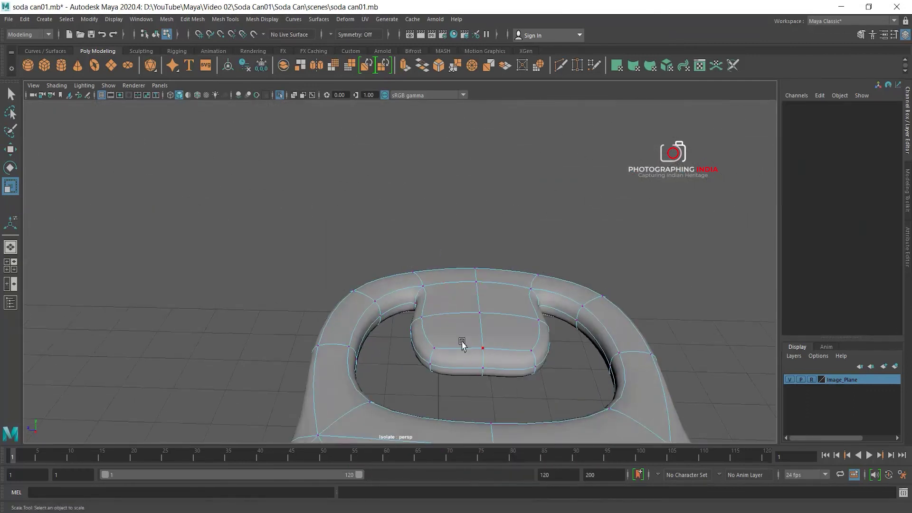
# Scale pCube1 down in Y to make the pull tab thinner.
pyautogui.moveTo(462, 340)
pyautogui.mouseDown()
pyautogui.moveTo(494, 392)
pyautogui.moveTo(550, 372)
pyautogui.moveTo(597, 378)
pyautogui.moveTo(498, 315)
pyautogui.moveTo(533, 297)
pyautogui.mouseUp()
pyautogui.press('w')
pyautogui.moveTo(576, 311); pyautogui.dragTo(615, 269, button='right')
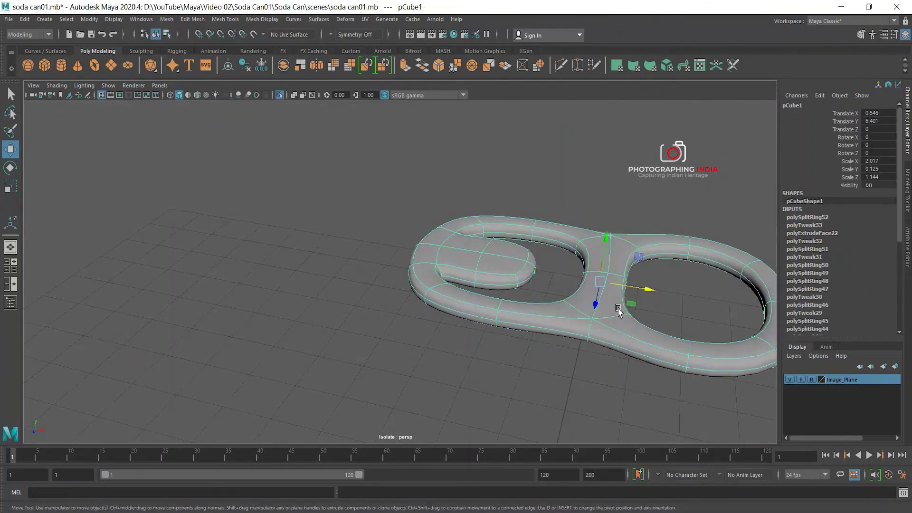
pyautogui.press('r')
pyautogui.moveTo(606, 257); pyautogui.dragTo(609, 276)
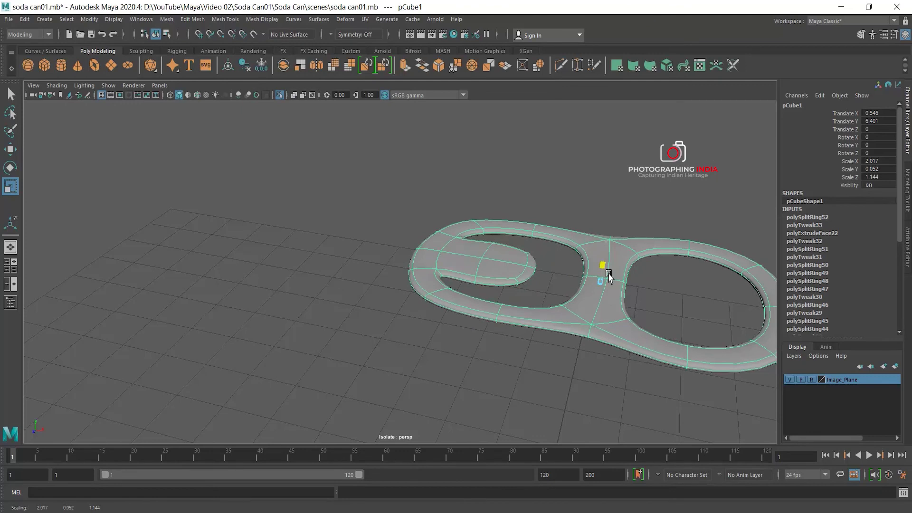
# Show the whole can and move the tab down onto the lid, checking top and perspective views.
pyautogui.keyDown('alt'); pyautogui.moveTo(591, 324); pyautogui.dragTo(590, 346); pyautogui.keyUp('alt')
pyautogui.press('space')
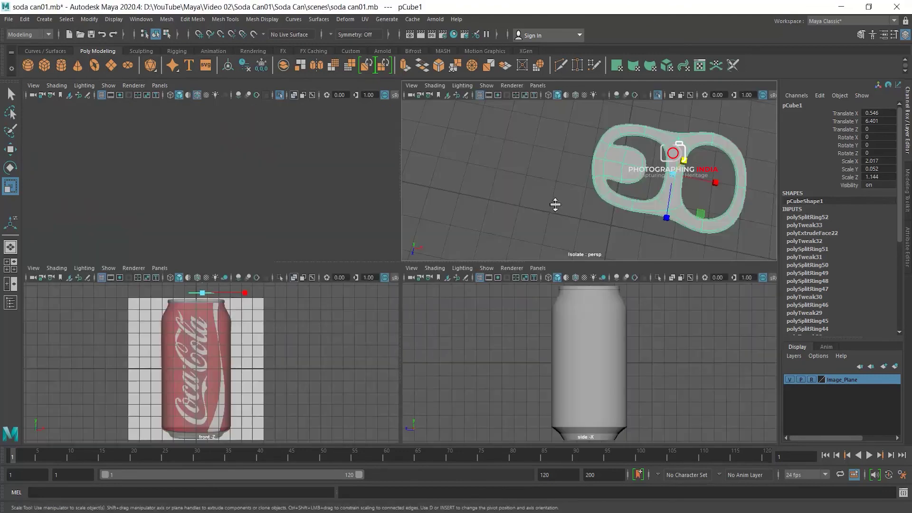
pyautogui.press('space')
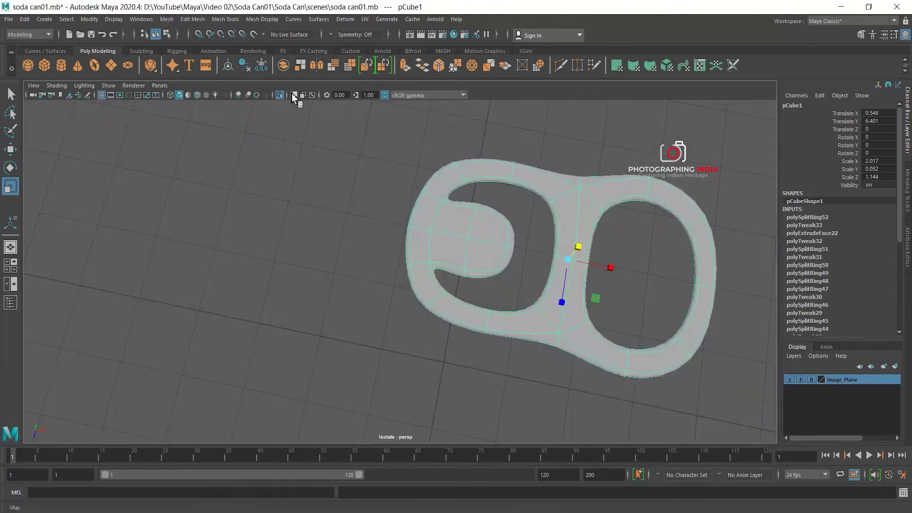
pyautogui.click(280, 95)
pyautogui.moveTo(346, 132)
pyautogui.keyDown('alt'); pyautogui.mouseDown()
pyautogui.moveTo(565, 199)
pyautogui.moveTo(561, 231)
pyautogui.moveTo(525, 223)
pyautogui.moveTo(532, 308)
pyautogui.moveTo(525, 319)
pyautogui.moveTo(542, 301)
pyautogui.moveTo(554, 309)
pyautogui.moveTo(539, 281)
pyautogui.moveTo(454, 218)
pyautogui.moveTo(513, 319)
pyautogui.mouseUp(); pyautogui.keyUp('alt')
pyautogui.press('w')
pyautogui.press('r')
pyautogui.scroll(3, 537, 305)
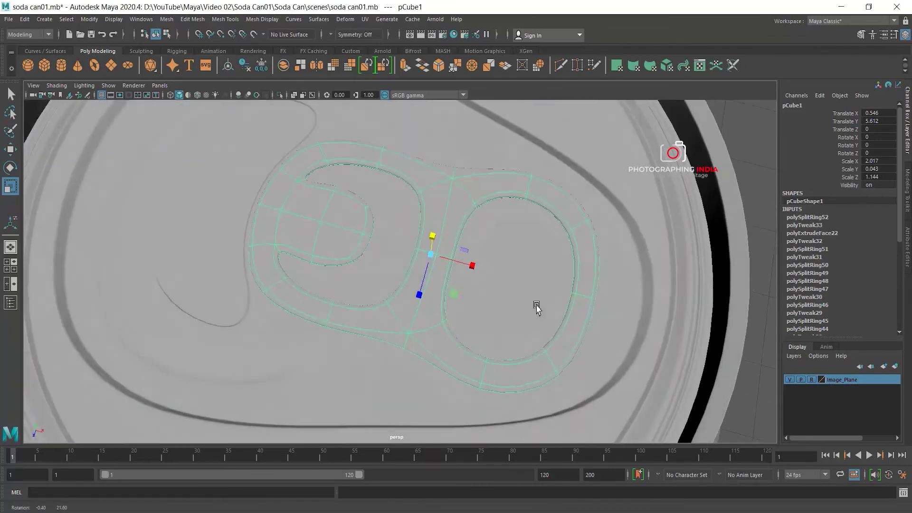
pyautogui.press('space')
pyautogui.press('space')
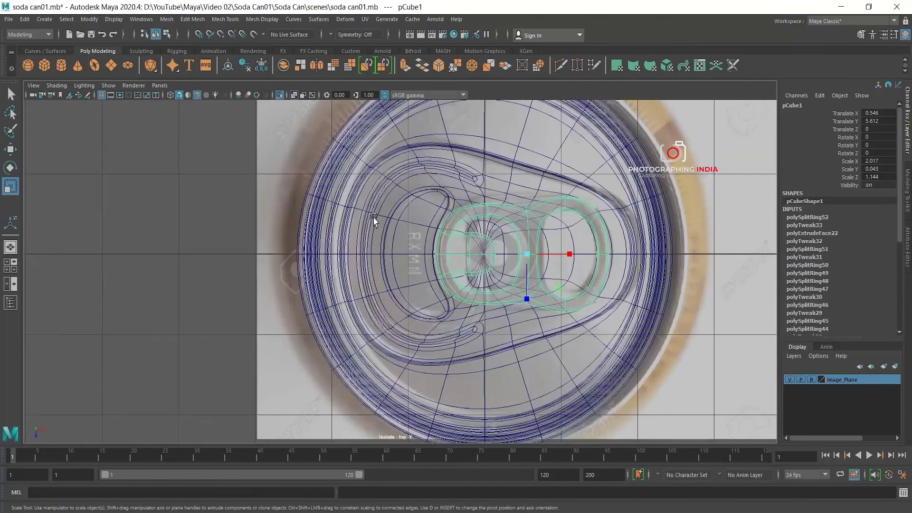
pyautogui.scroll(-3, 458, 239)
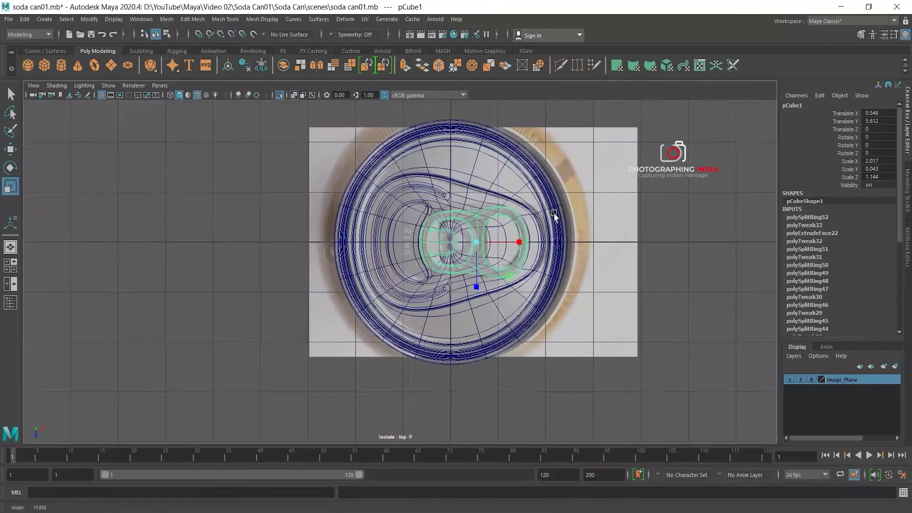
pyautogui.press('space')
pyautogui.press('space')
pyautogui.moveTo(649, 204)
pyautogui.keyDown('alt'); pyautogui.mouseDown()
pyautogui.moveTo(587, 203)
pyautogui.moveTo(426, 164)
pyautogui.moveTo(423, 194)
pyautogui.moveTo(629, 176)
pyautogui.moveTo(448, 209)
pyautogui.moveTo(556, 183)
pyautogui.moveTo(532, 205)
pyautogui.mouseUp(); pyautogui.keyUp('alt')
pyautogui.scroll(-2, 447, 209)
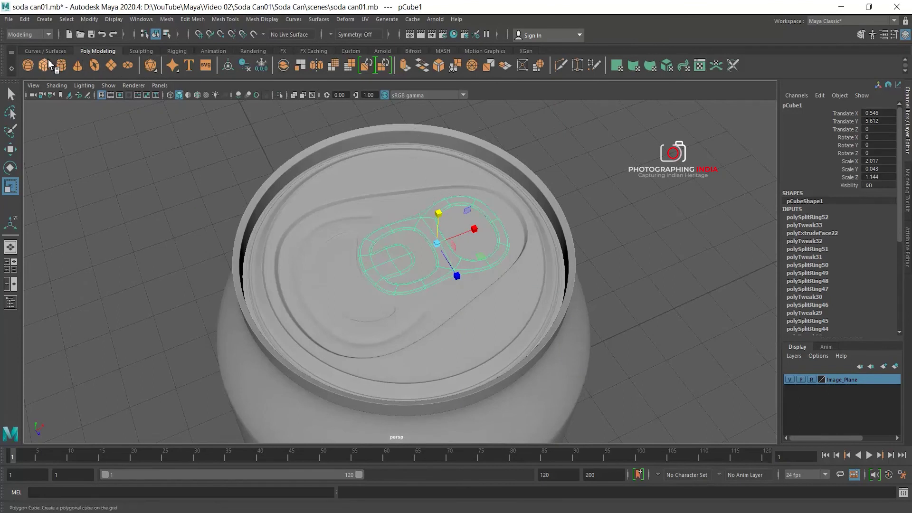
# Create a polygon cylinder, scale it to 0.172 and place it over the tab's rivet spot.
pyautogui.click(61, 69)
pyautogui.scroll(-3, 446, 213)
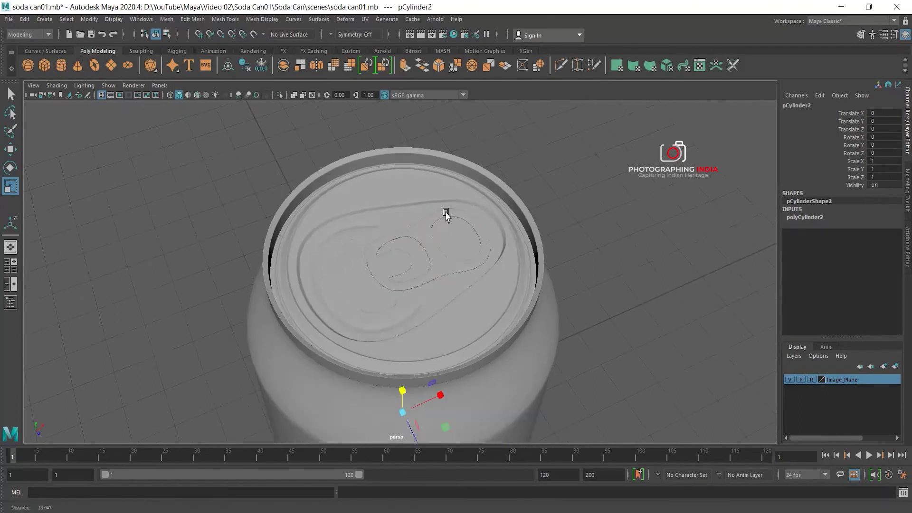
pyautogui.scroll(-2, 380, 207)
pyautogui.press('w')
pyautogui.moveTo(406, 350); pyautogui.dragTo(398, 193)
pyautogui.press('r')
pyautogui.moveTo(405, 232); pyautogui.dragTo(382, 233)
pyautogui.press('space')
pyautogui.press('space')
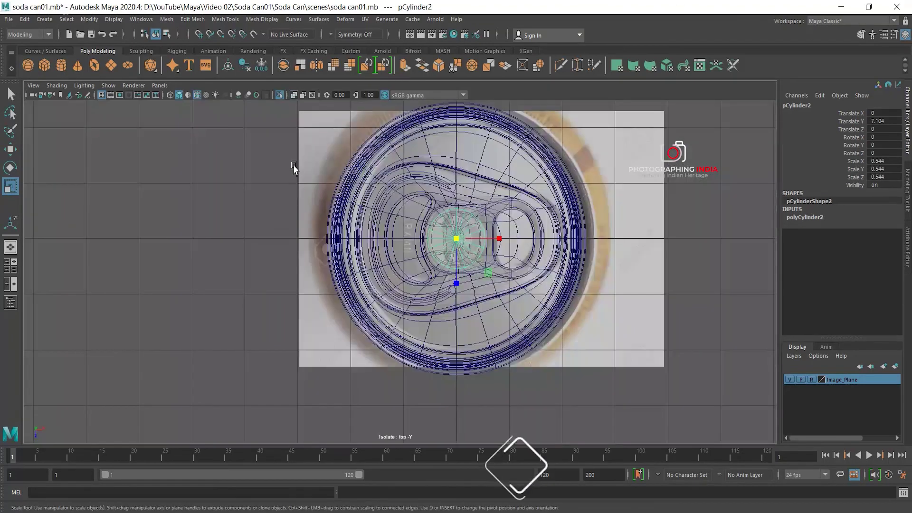
pyautogui.scroll(3, 408, 264)
pyautogui.moveTo(477, 227); pyautogui.dragTo(434, 236)
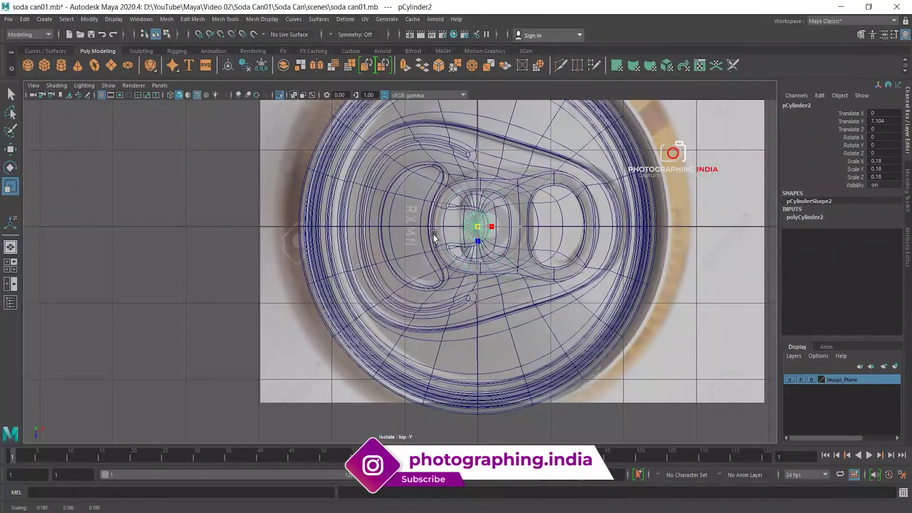
pyautogui.press('w')
pyautogui.moveTo(508, 229); pyautogui.dragTo(466, 233)
pyautogui.press('r')
# Bevel the cylinder's top and bottom rim edges with Edit Mesh > Bevel.
pyautogui.press('space')
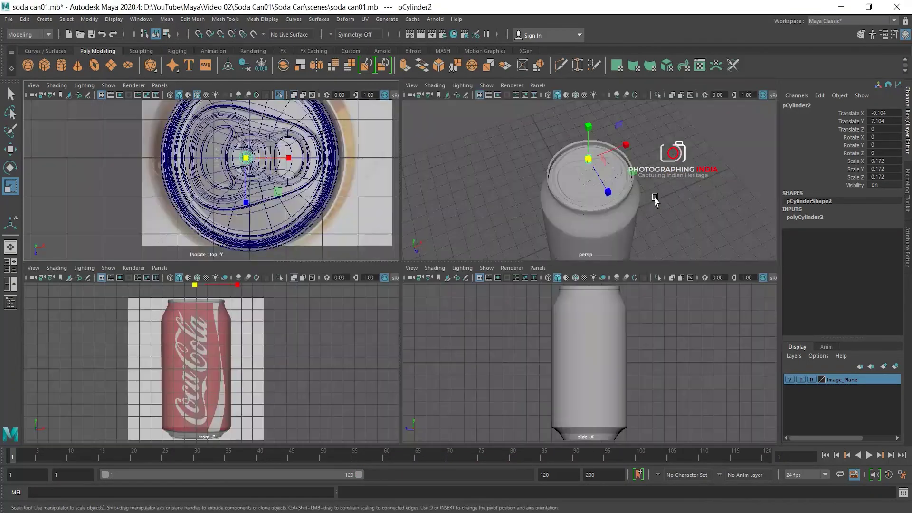
pyautogui.press('space')
pyautogui.keyDown('alt'); pyautogui.moveTo(609, 218); pyautogui.dragTo(485, 207); pyautogui.keyUp('alt')
pyautogui.press('w')
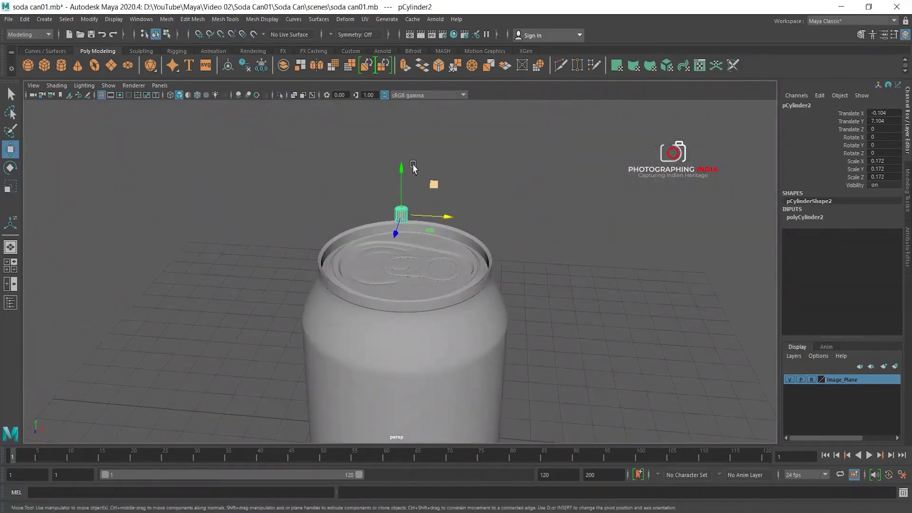
pyautogui.scroll(3, 422, 178)
pyautogui.scroll(3, 452, 216)
pyautogui.moveTo(452, 216)
pyautogui.keyDown('alt'); pyautogui.mouseDown(button='middle')
pyautogui.moveTo(462, 367)
pyautogui.moveTo(443, 314)
pyautogui.mouseUp(button='middle'); pyautogui.keyUp('alt')
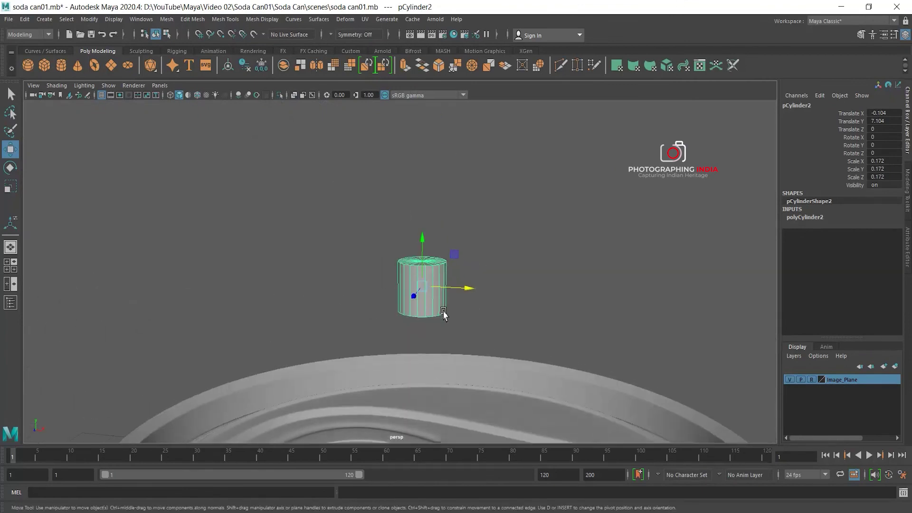
pyautogui.moveTo(424, 259); pyautogui.dragTo(430, 274, button='right')
pyautogui.click(424, 265)
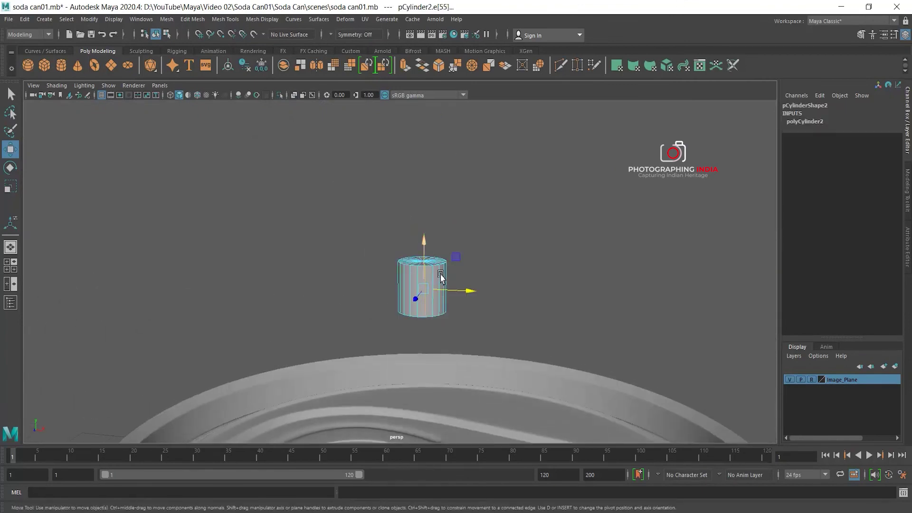
pyautogui.click(428, 267)
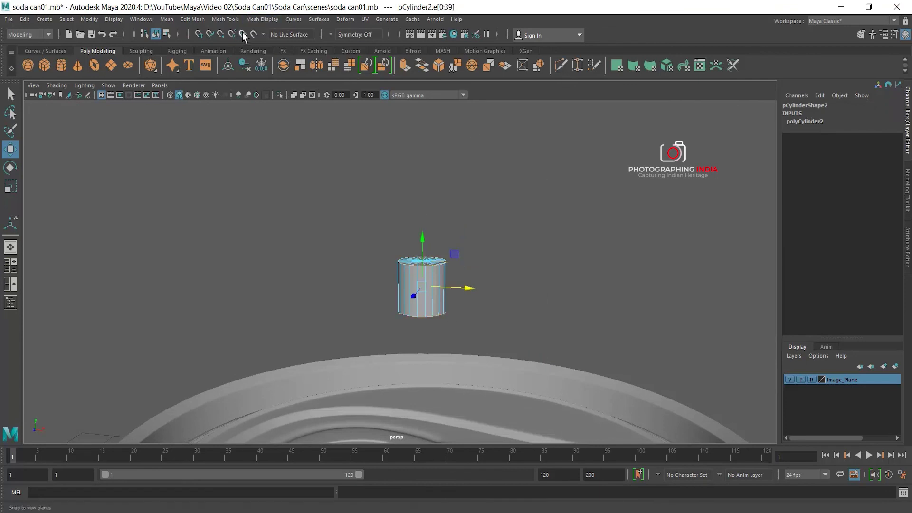
pyautogui.click(188, 22)
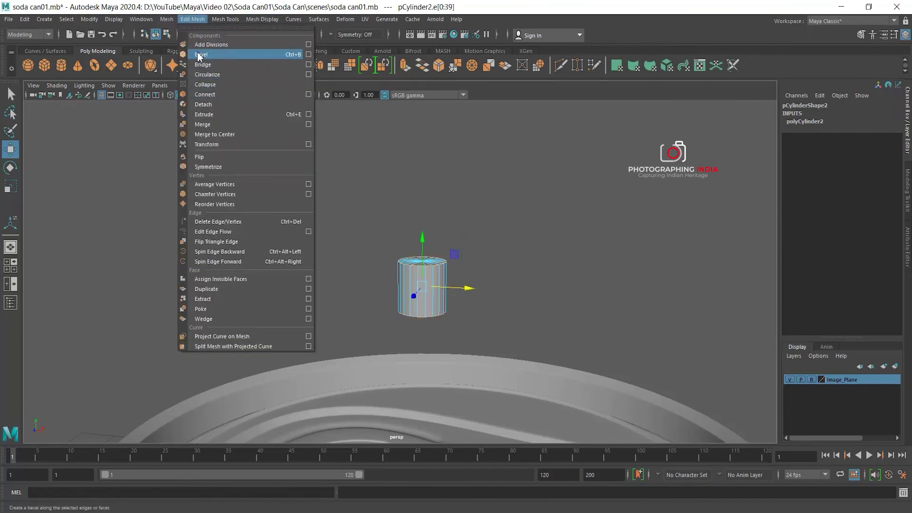
pyautogui.click(201, 57)
# Lower the beveled rivet cylinder onto the can lid over the tab.
pyautogui.keyDown('alt'); pyautogui.moveTo(415, 178); pyautogui.dragTo(561, 271); pyautogui.keyUp('alt')
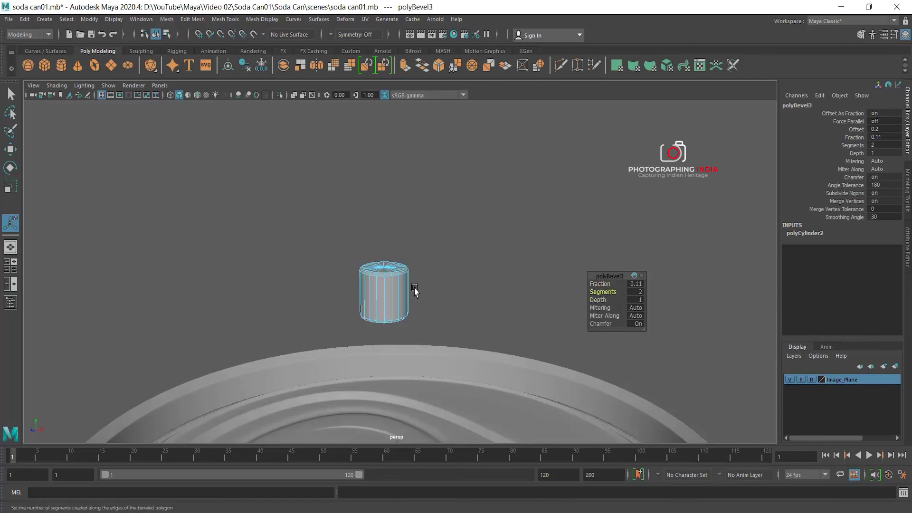
pyautogui.moveTo(412, 270); pyautogui.dragTo(428, 236, button='right')
pyautogui.press('w')
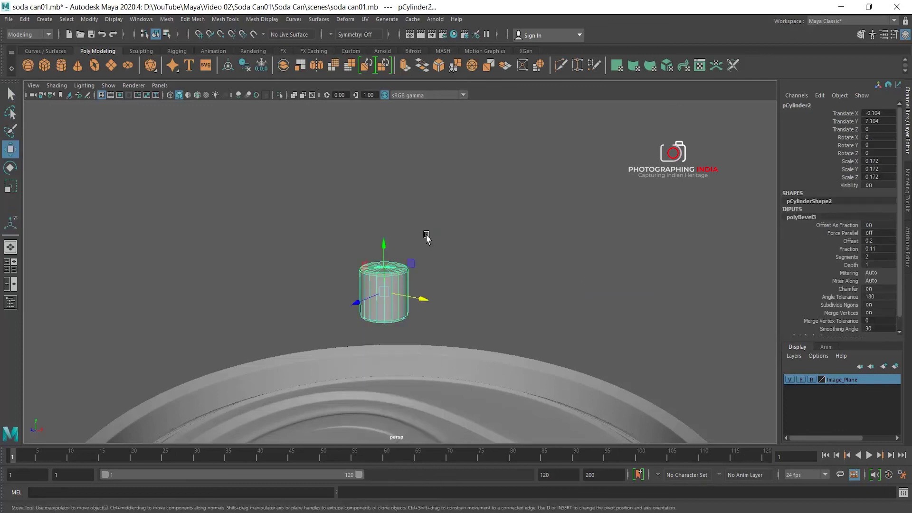
pyautogui.moveTo(489, 301)
pyautogui.keyDown('alt'); pyautogui.mouseDown()
pyautogui.moveTo(399, 244)
pyautogui.moveTo(385, 325)
pyautogui.mouseUp(); pyautogui.keyUp('alt')
pyautogui.moveTo(413, 280)
pyautogui.keyDown('alt'); pyautogui.mouseDown()
pyautogui.moveTo(407, 305)
pyautogui.moveTo(405, 205)
pyautogui.moveTo(380, 279)
pyautogui.mouseUp(); pyautogui.keyUp('alt')
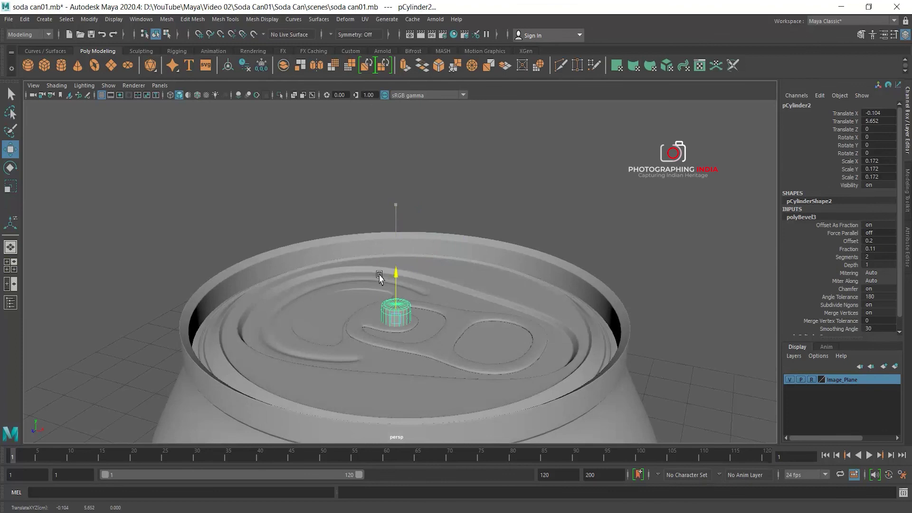
pyautogui.click(506, 218)
pyautogui.keyDown('alt'); pyautogui.moveTo(505, 218); pyautogui.dragTo(368, 283, button='right'); pyautogui.keyUp('alt')
pyautogui.keyDown('alt'); pyautogui.moveTo(369, 283); pyautogui.dragTo(445, 256); pyautogui.keyUp('alt')
# Turn on Wireframe on Shaded and orbit the full-screen can to inspect its edge flow.
pyautogui.moveTo(391, 268)
pyautogui.keyDown('alt'); pyautogui.mouseDown()
pyautogui.moveTo(407, 270)
pyautogui.moveTo(366, 167)
pyautogui.moveTo(347, 210)
pyautogui.moveTo(478, 190)
pyautogui.moveTo(299, 195)
pyautogui.moveTo(315, 228)
pyautogui.mouseUp(); pyautogui.keyUp('alt')
pyautogui.keyDown('alt'); pyautogui.moveTo(315, 227); pyautogui.dragTo(429, 240, button='right'); pyautogui.keyUp('alt')
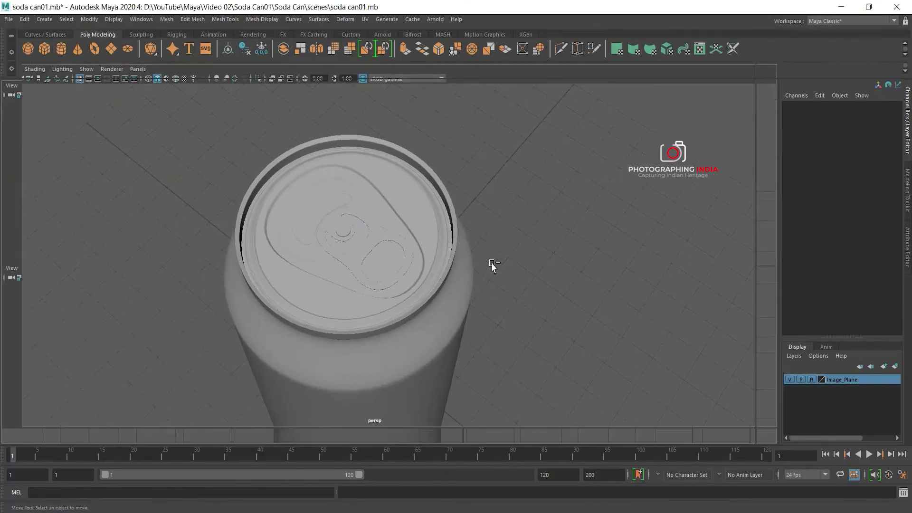
pyautogui.hotkey('ctrl', 'space')
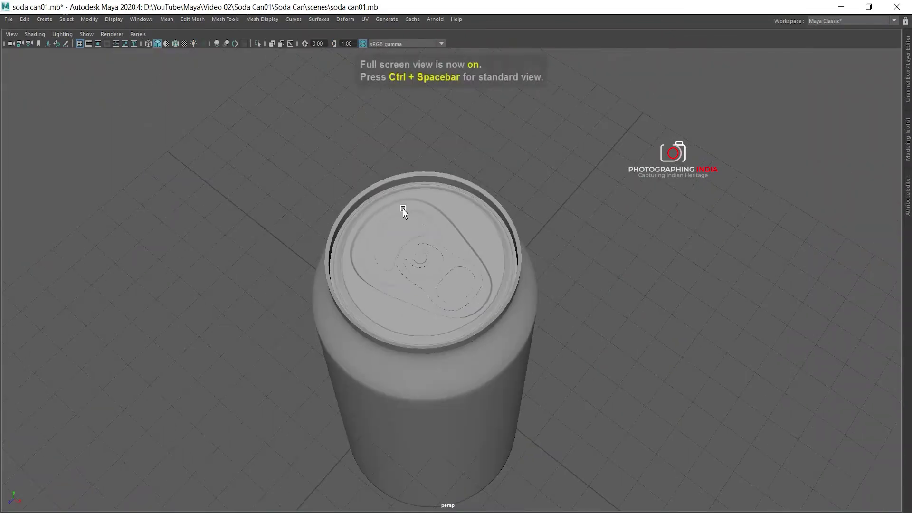
pyautogui.hotkey('ctrl', '4')
pyautogui.keyDown('alt'); pyautogui.moveTo(510, 309); pyautogui.dragTo(457, 264); pyautogui.keyUp('alt')
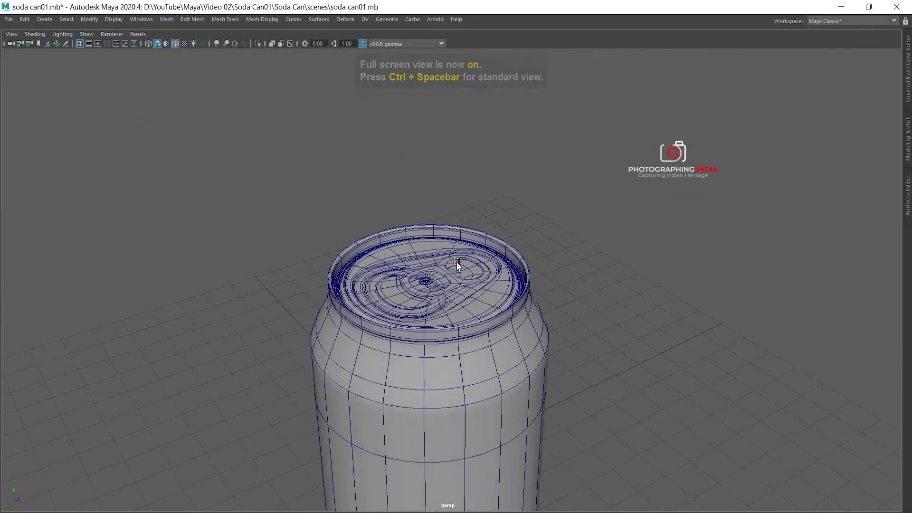
pyautogui.press('super')
pyautogui.press('super')
pyautogui.moveTo(657, 289)
pyautogui.keyDown('alt'); pyautogui.mouseDown()
pyautogui.moveTo(535, 266)
pyautogui.moveTo(383, 263)
pyautogui.moveTo(524, 311)
pyautogui.moveTo(429, 199)
pyautogui.moveTo(590, 171)
pyautogui.moveTo(639, 193)
pyautogui.moveTo(505, 195)
pyautogui.moveTo(497, 220)
pyautogui.moveTo(501, 190)
pyautogui.moveTo(532, 239)
pyautogui.mouseUp(); pyautogui.keyUp('alt')
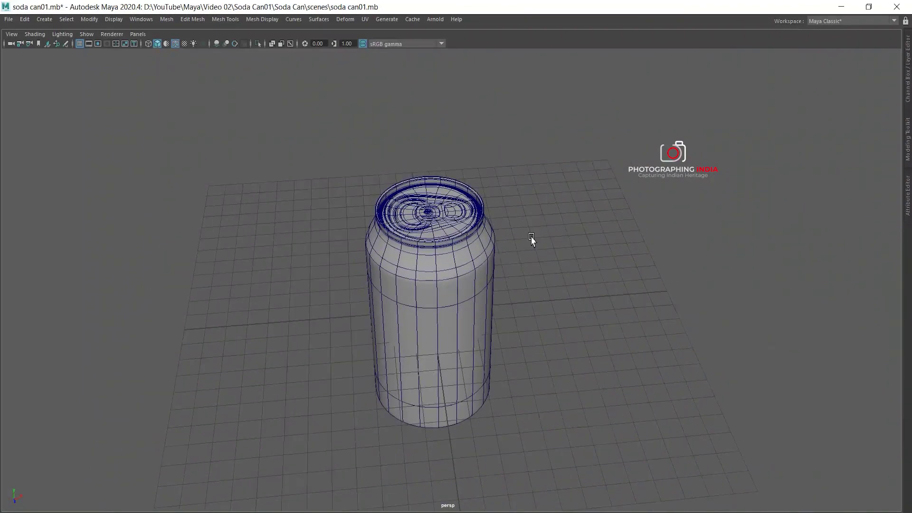
pyautogui.hotkey('ctrl', 'space')
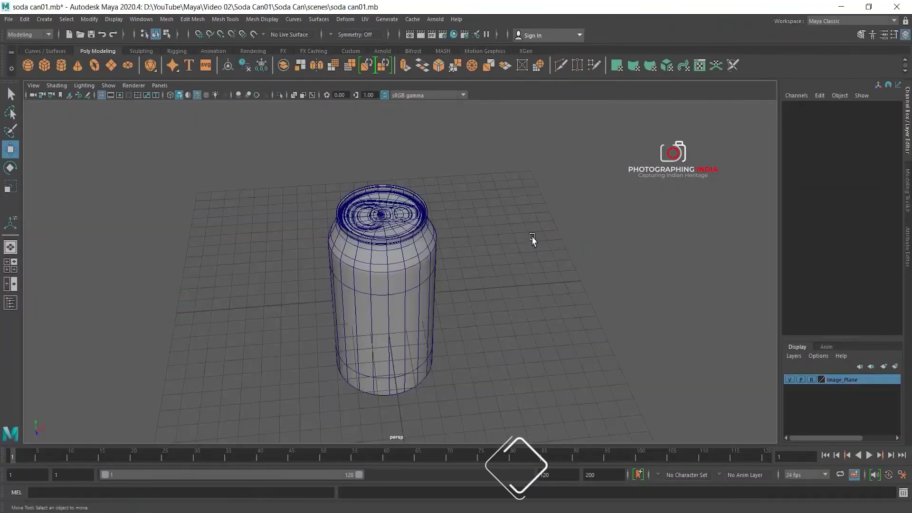
# With nothing selected, delete all non-deformer history in the scene via Edit > Delete All by Type.
pyautogui.click(336, 295)
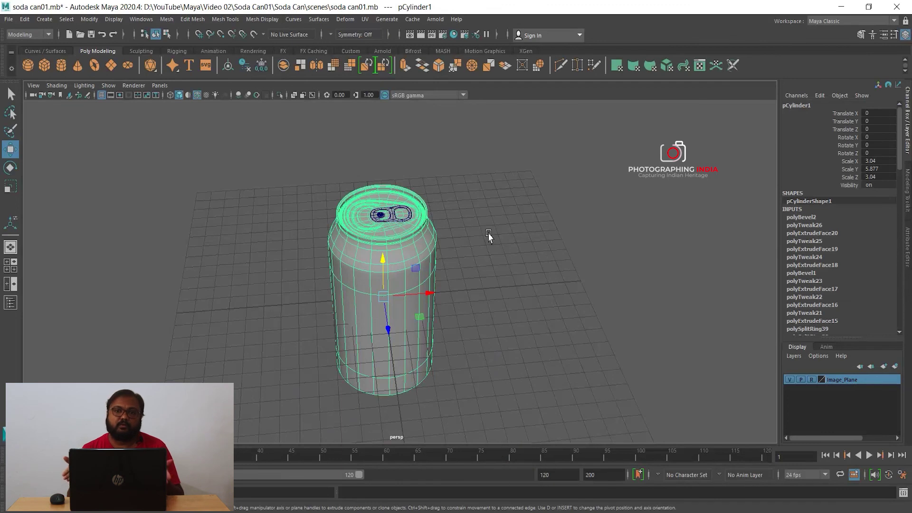
pyautogui.moveTo(488, 236)
pyautogui.keyDown('alt'); pyautogui.mouseDown()
pyautogui.moveTo(469, 271)
pyautogui.moveTo(468, 251)
pyautogui.mouseUp(); pyautogui.keyUp('alt')
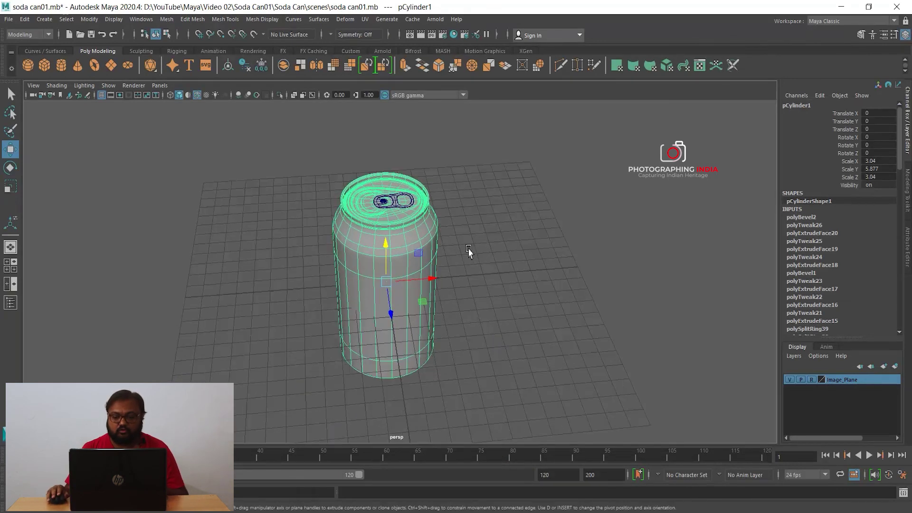
pyautogui.click(660, 233)
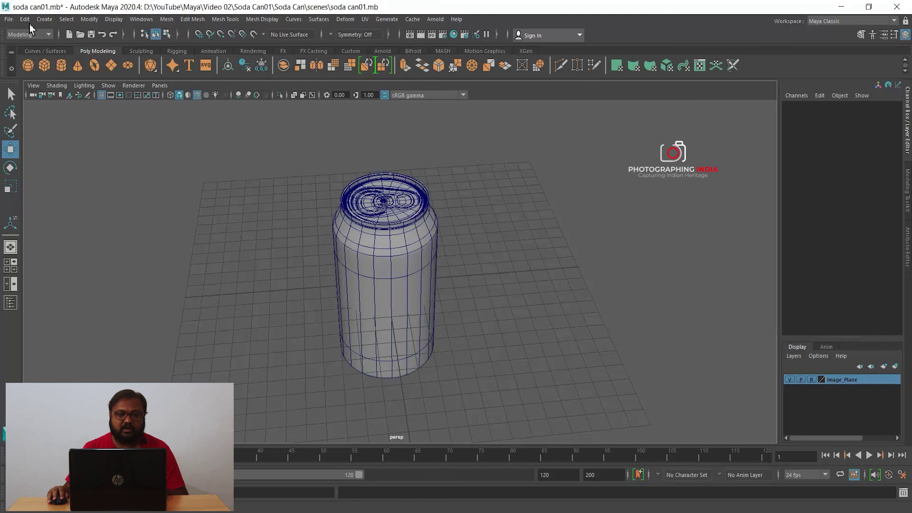
pyautogui.click(24, 19)
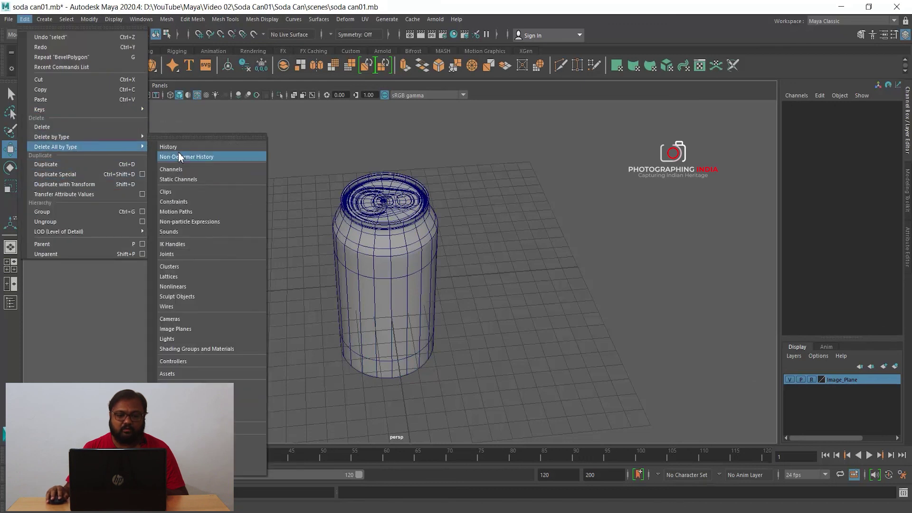
pyautogui.click(180, 148)
pyautogui.keyDown('alt'); pyautogui.moveTo(568, 270); pyautogui.dragTo(474, 247, button='right'); pyautogui.keyUp('alt')
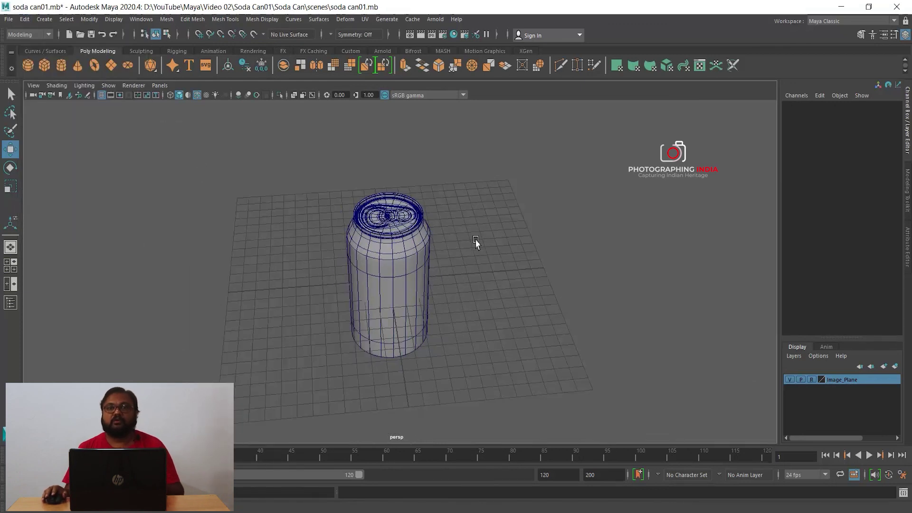